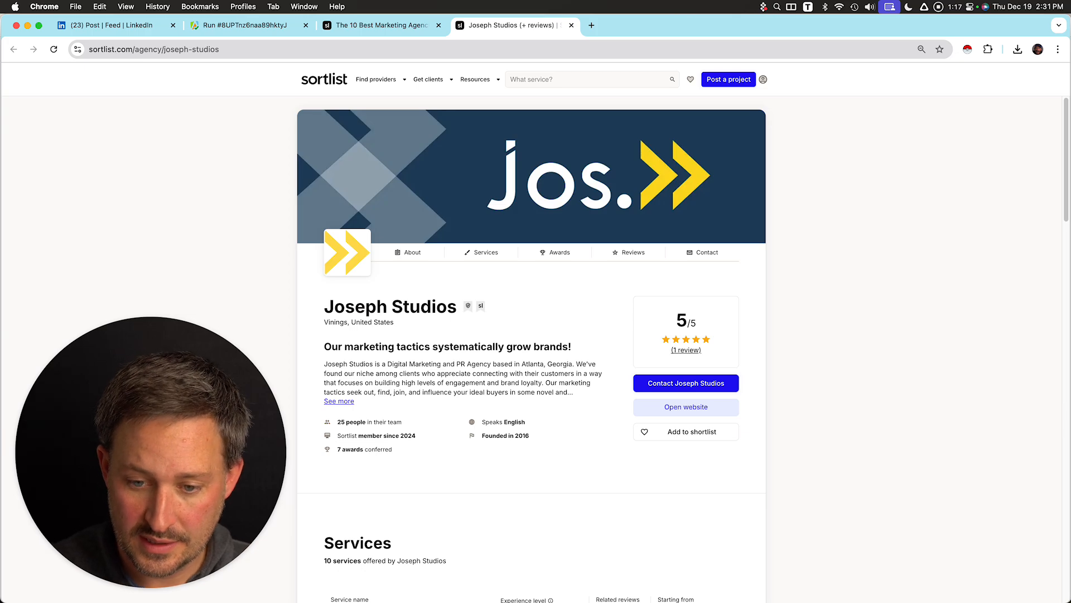
Review the Joseph Studios profile page and capture a screenshot of its header area.
{"action": "scroll", "coordinate": [531, 335], "scroll_direction": "down", "scroll_amount": 8}
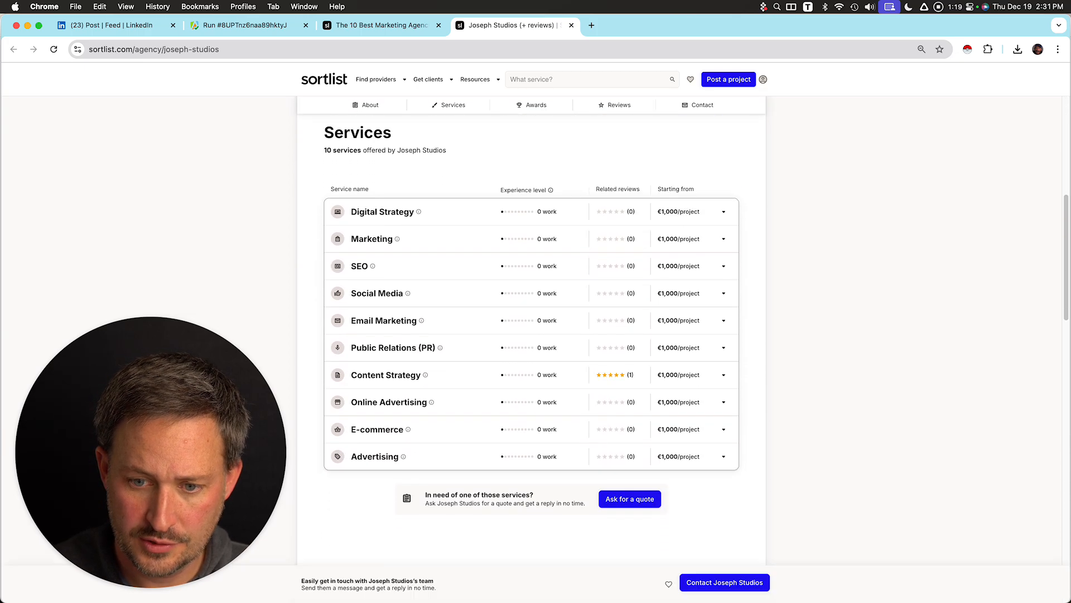
{"action": "scroll", "coordinate": [531, 335], "scroll_direction": "down", "scroll_amount": 10}
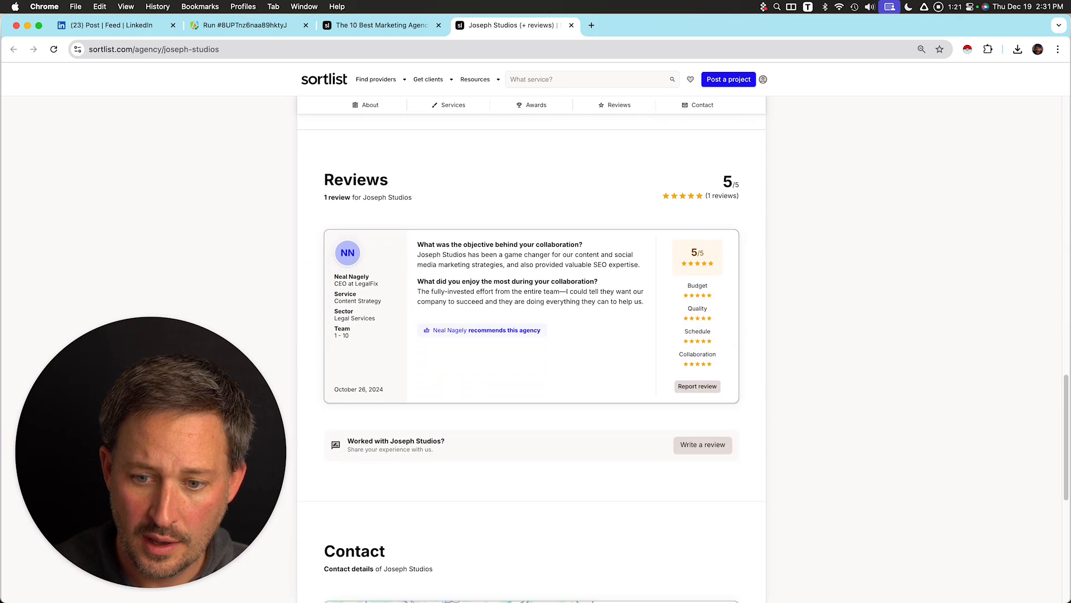
{"action": "scroll", "coordinate": [531, 335], "scroll_direction": "up", "scroll_amount": 15}
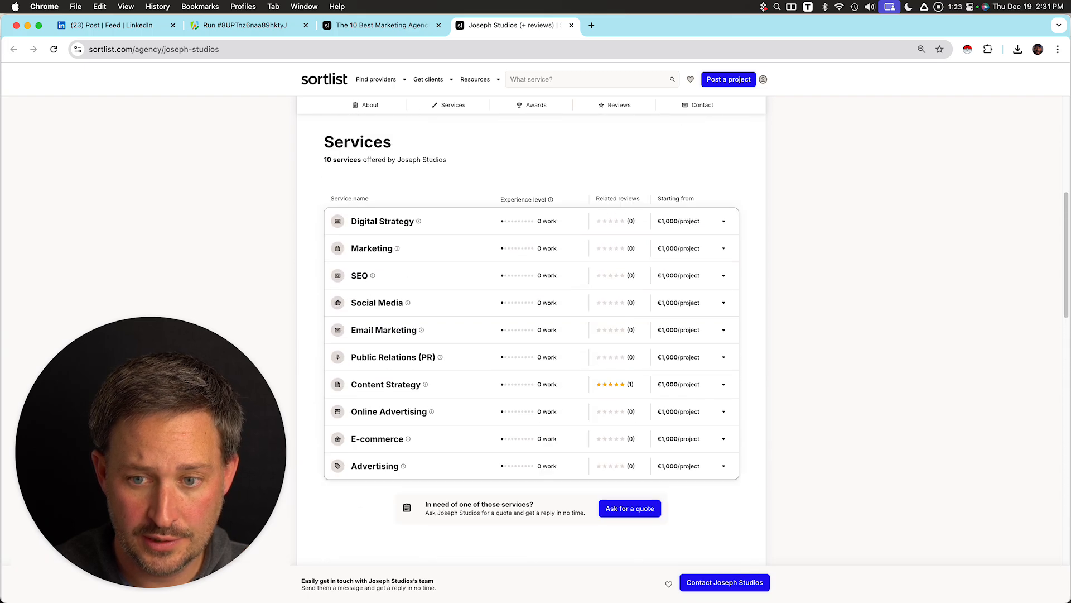
{"action": "scroll", "coordinate": [531, 335], "scroll_direction": "up", "scroll_amount": 3}
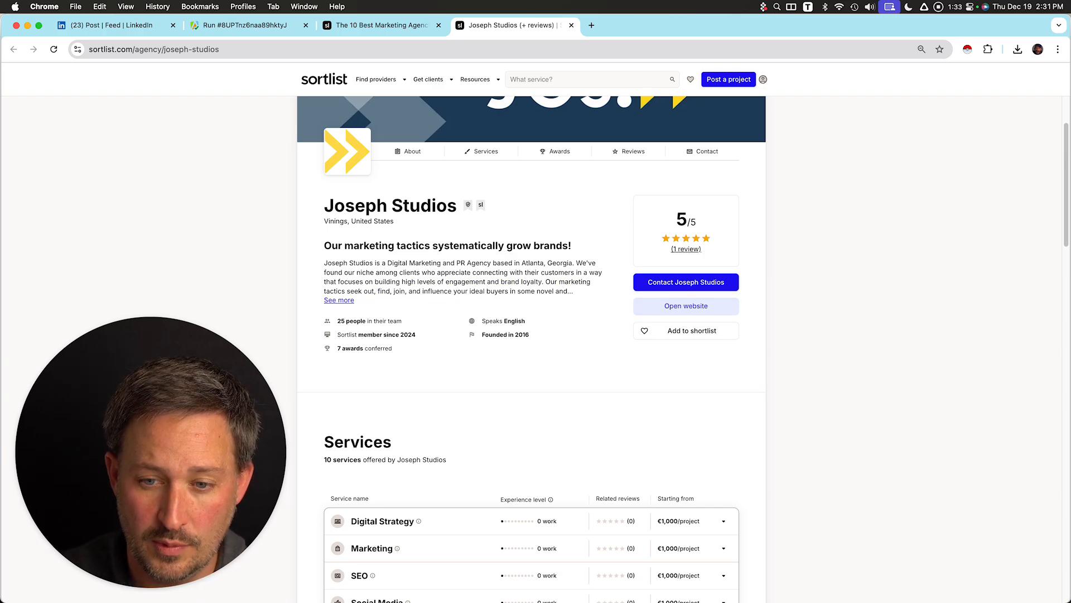
{"action": "left_click_drag", "start_coordinate": [325, 206], "coordinate": [410, 205]}
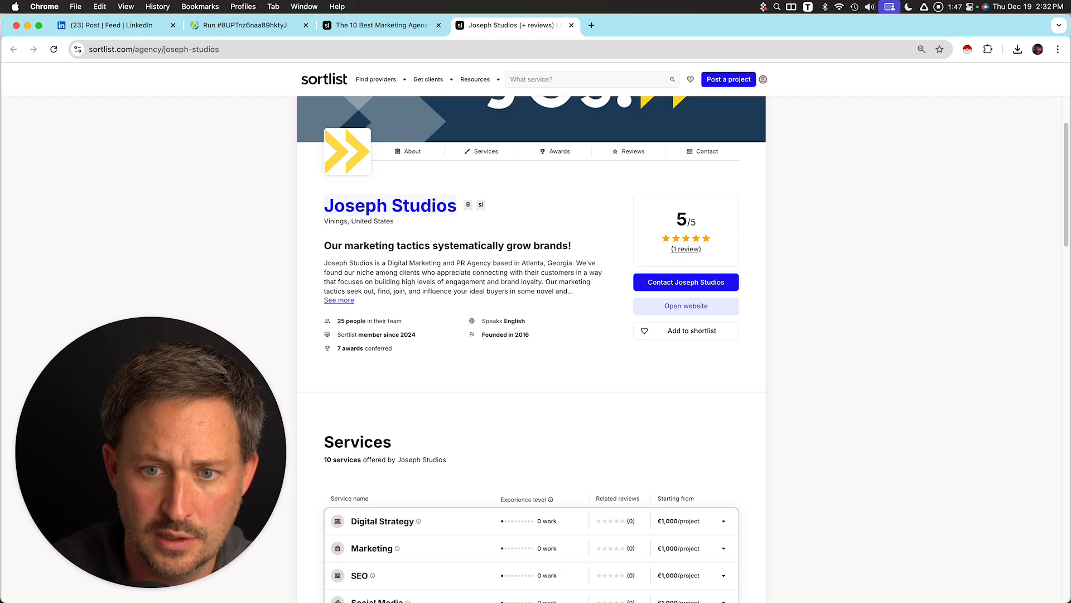
{"action": "left_click_drag", "start_coordinate": [291, 82], "coordinate": [769, 397]}
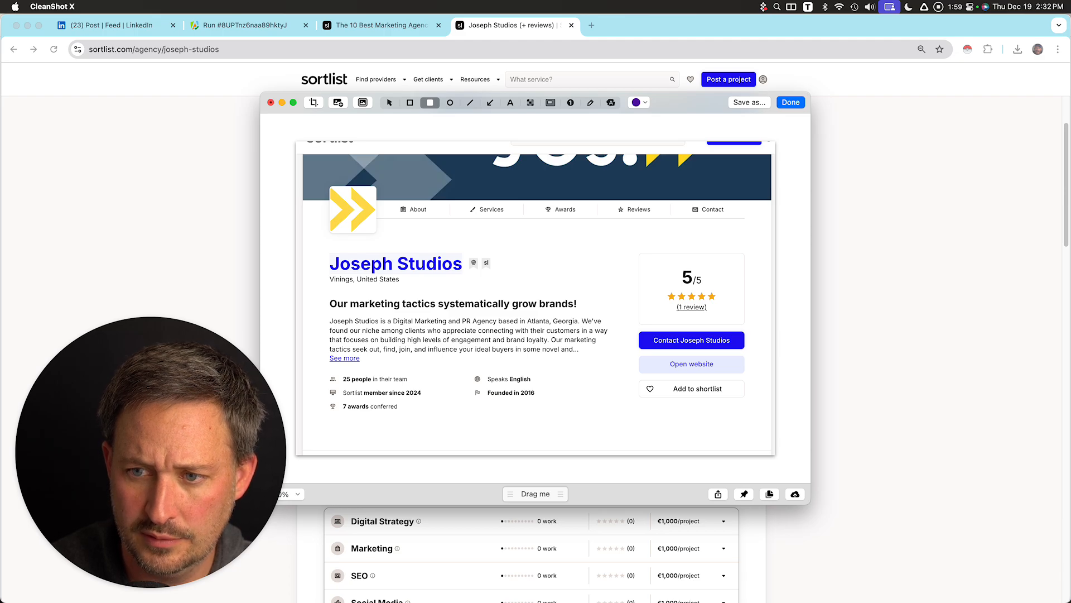
Annotate the screenshot with numbered markers 1 on the agency name and 2 on the Open website button, then finish.
{"action": "key", "text": "n"}
{"action": "left_click", "coordinate": [315, 263]}
{"action": "left_click_drag", "start_coordinate": [315, 262], "coordinate": [316, 262]}
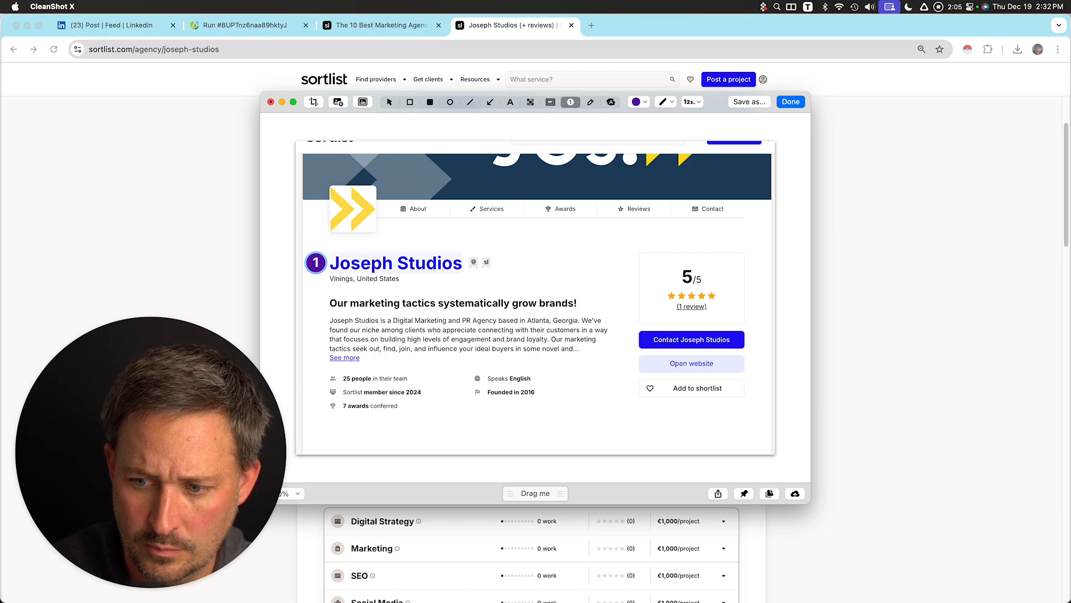
{"action": "left_click", "coordinate": [632, 363]}
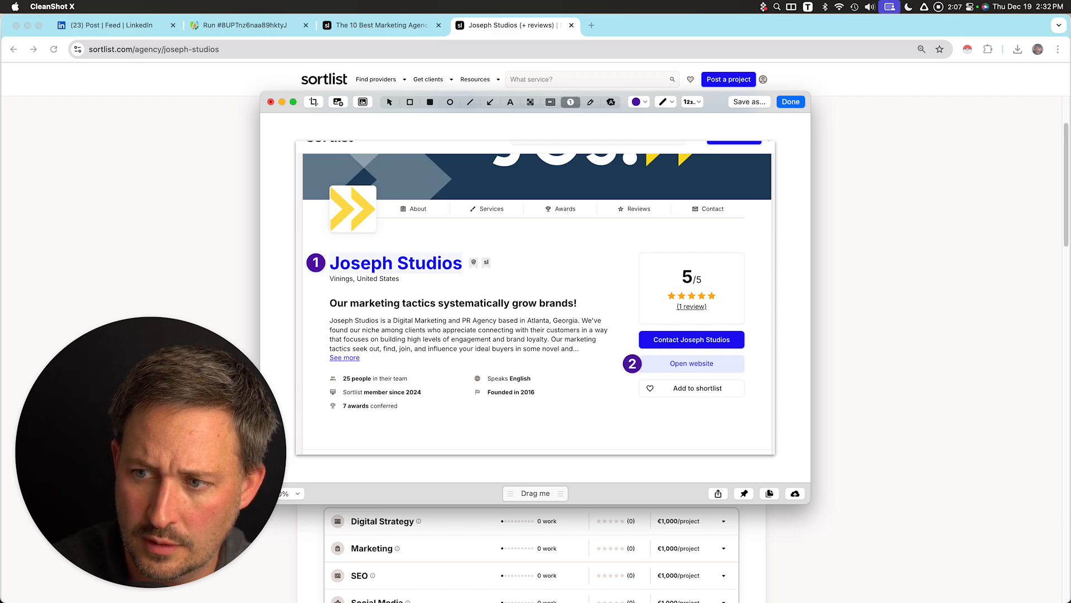
{"action": "left_click", "coordinate": [791, 102]}
Open claude.ai in a new tab and set the response style to Tech Buddy.
{"action": "key", "text": "super+t"}
{"action": "type", "text": "clau"}
{"action": "key", "text": "Return"}
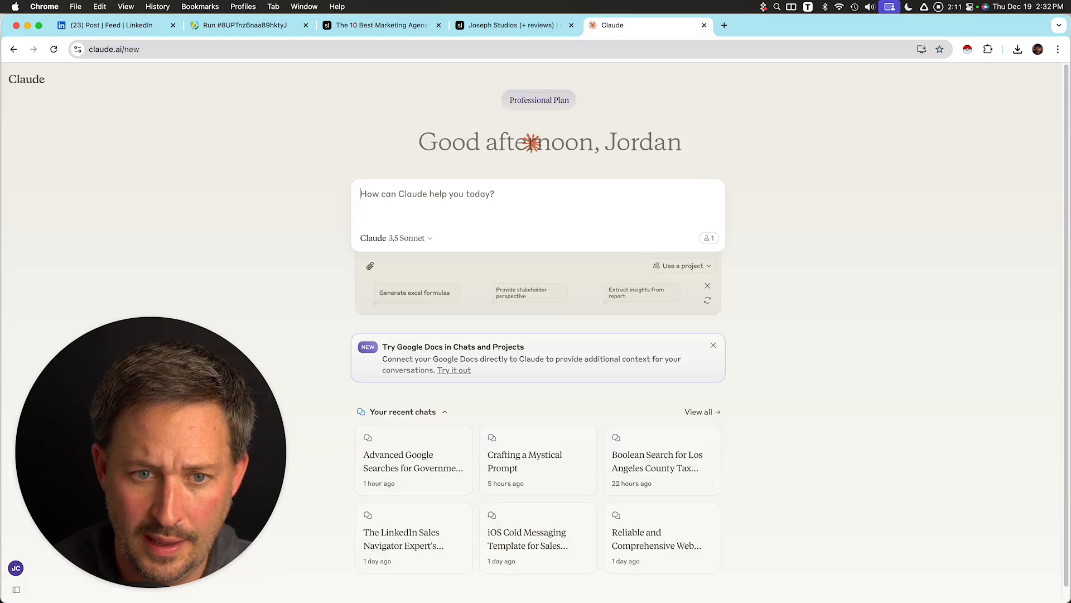
{"action": "left_click", "coordinate": [485, 238]}
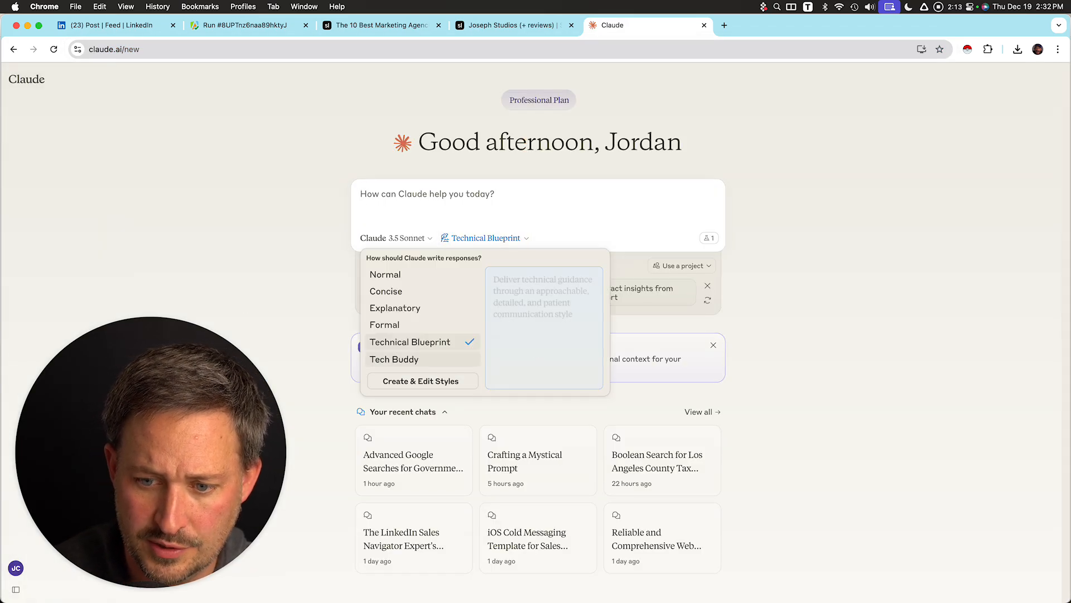
{"action": "left_click", "coordinate": [394, 359]}
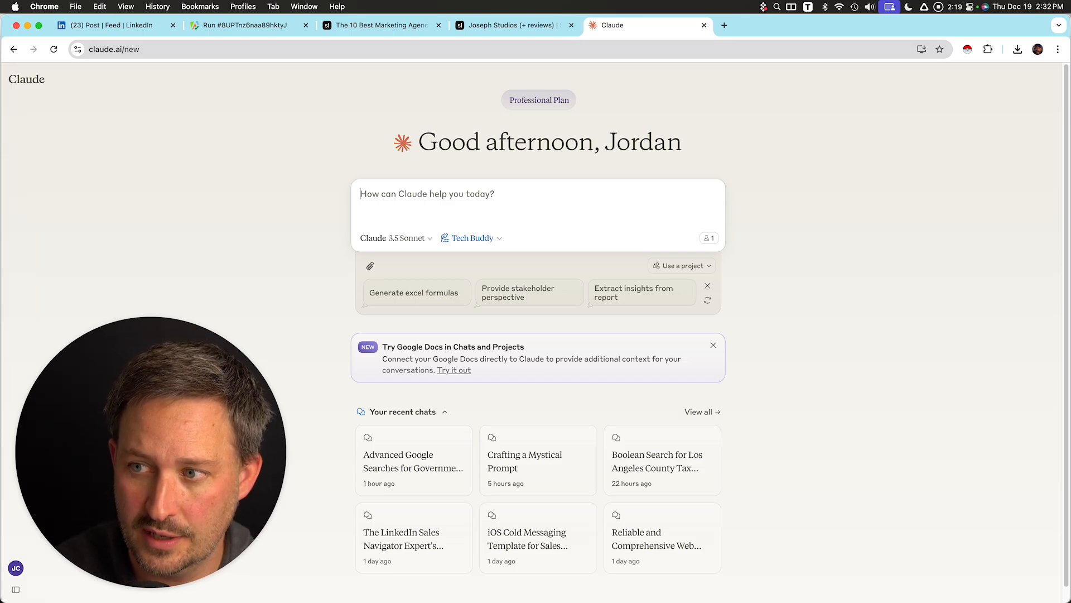
Start voice dictation and paste the annotated Joseph Studios screenshot into the Claude prompt.
{"action": "key", "text": "ctrl+space"}
{"action": "left_click_drag", "start_coordinate": [536, 173], "coordinate": [720, 358]}
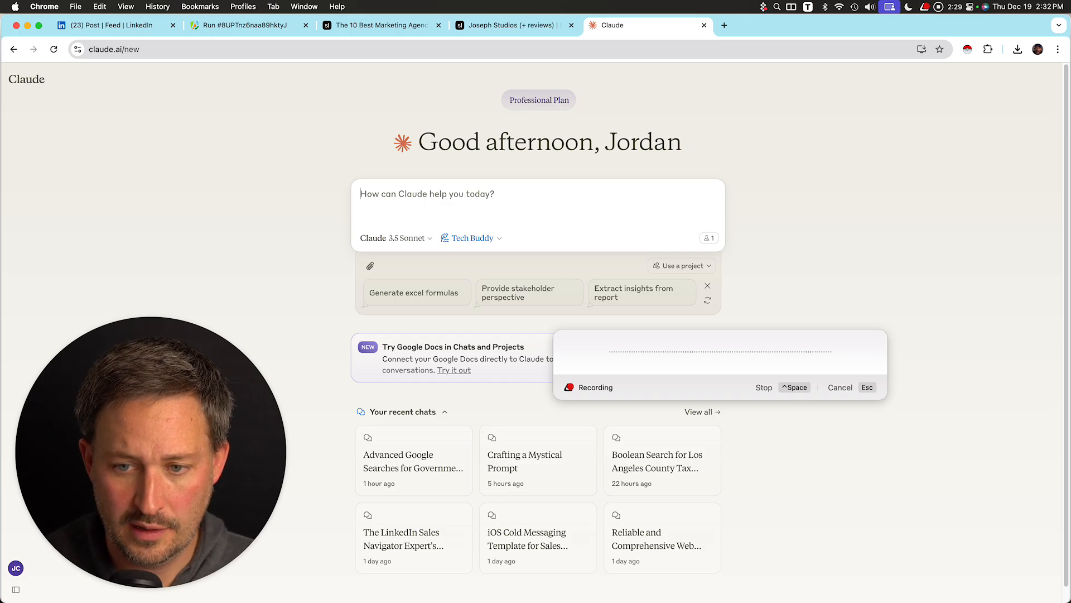
{"action": "key", "text": "super+v"}
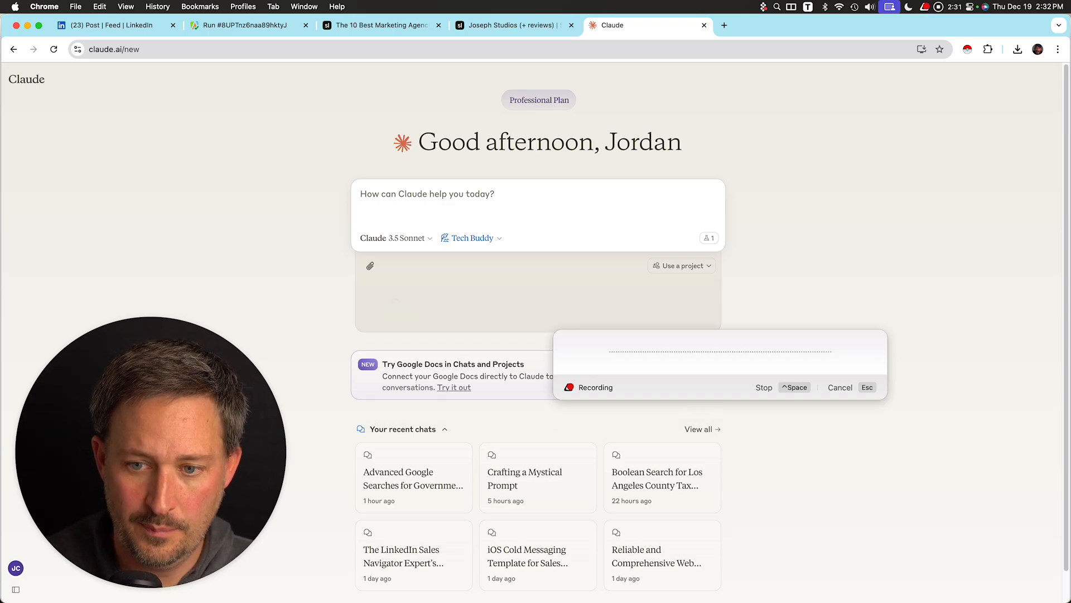
Return to the agency listing and open the Bird Marketing profile.
{"action": "left_click", "coordinate": [383, 25]}
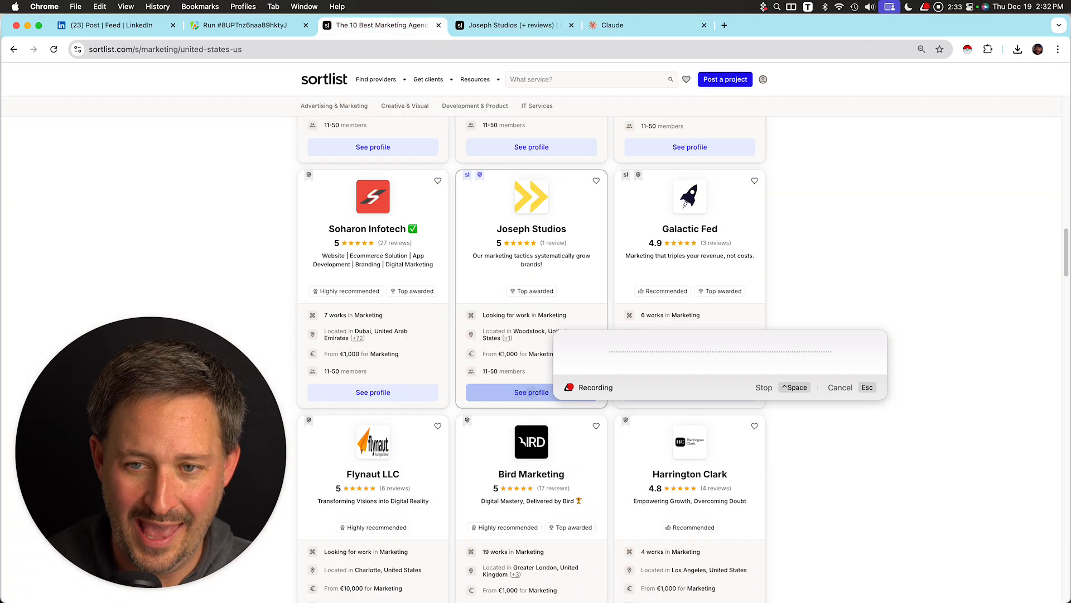
{"action": "scroll", "coordinate": [531, 357], "scroll_direction": "down", "scroll_amount": 4}
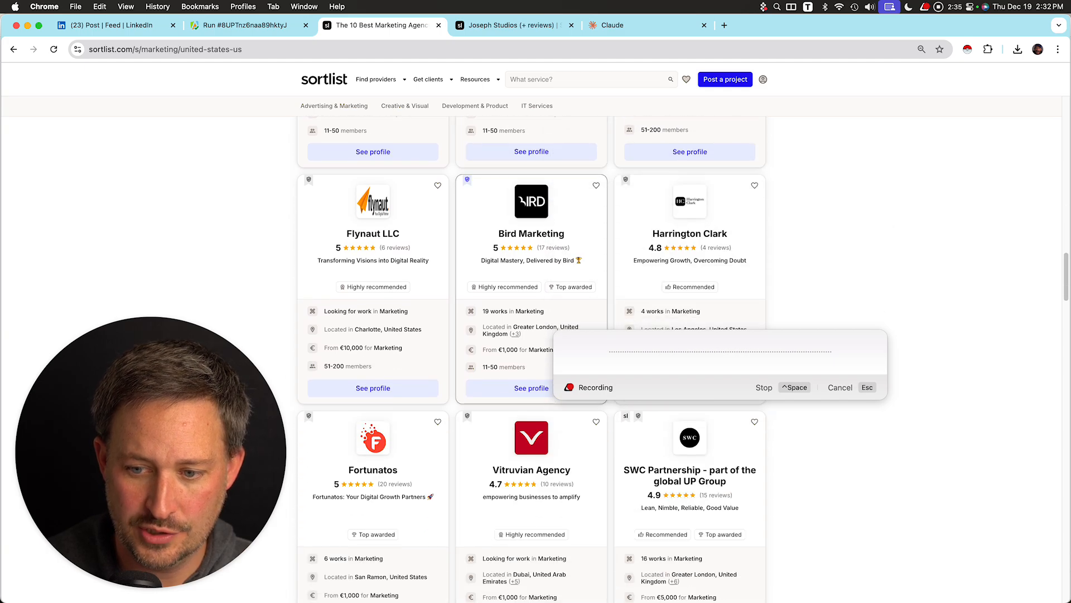
{"action": "left_click", "coordinate": [531, 387]}
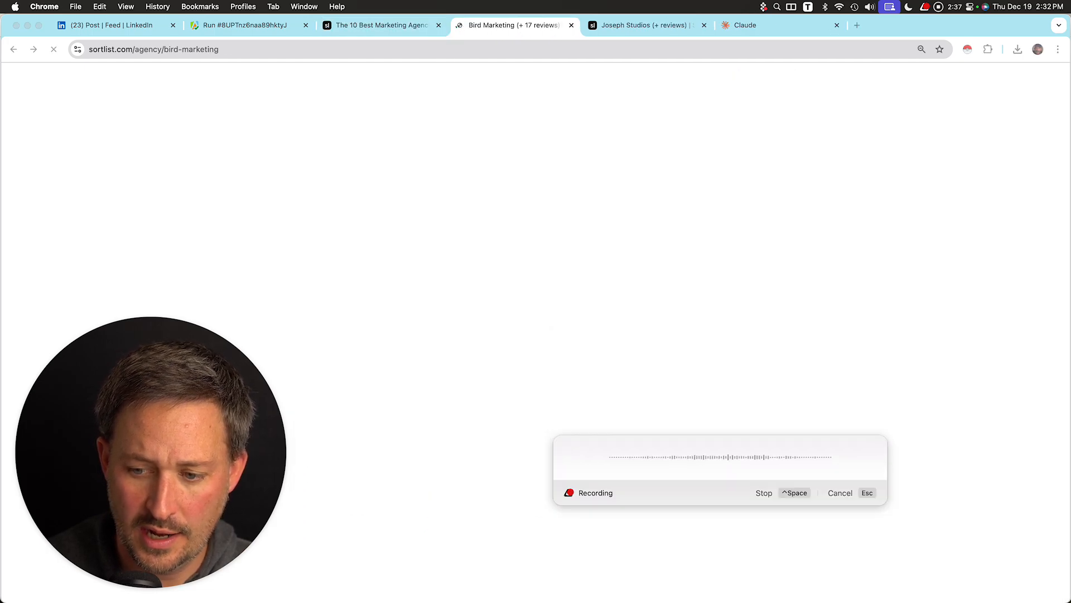
Capture the Bird Marketing profile header and mark the agency name with numbered marker 1.
{"action": "scroll", "coordinate": [532, 346], "scroll_direction": "down", "scroll_amount": 3}
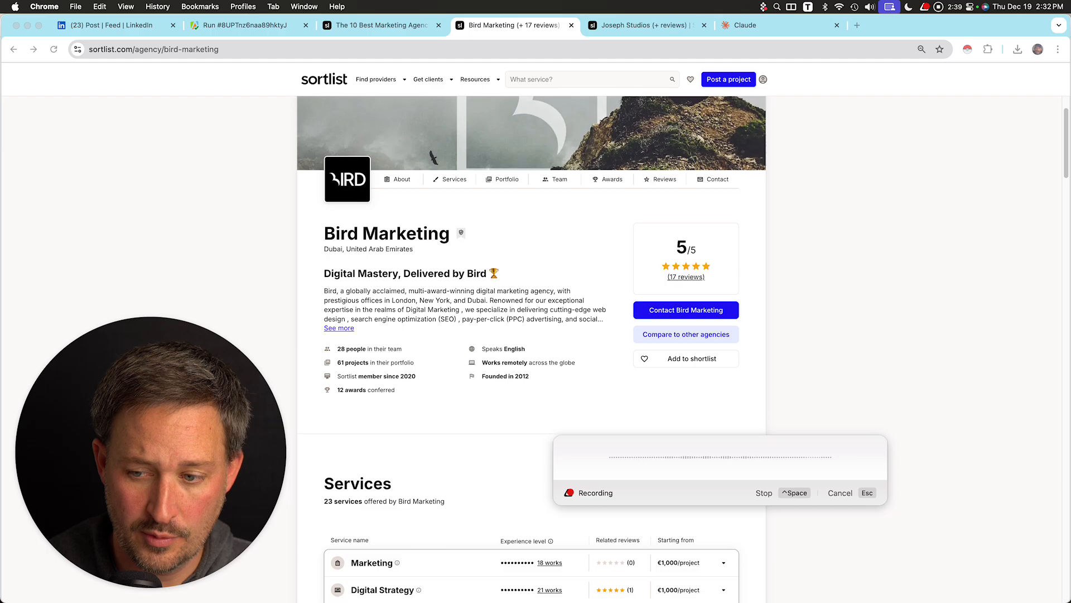
{"action": "scroll", "coordinate": [531, 346], "scroll_direction": "down", "scroll_amount": 5}
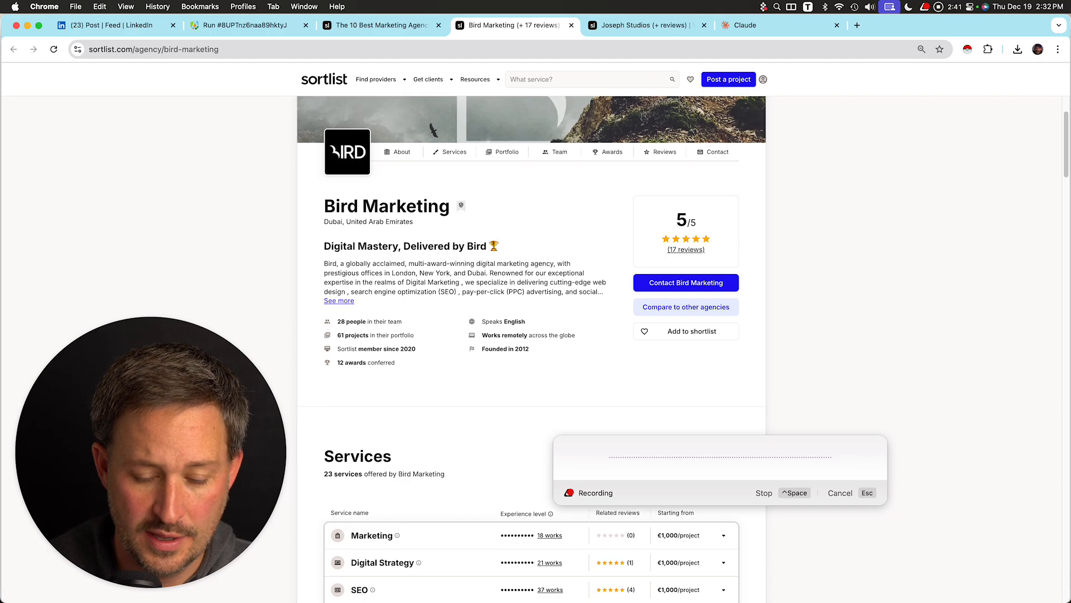
{"action": "scroll", "coordinate": [531, 346], "scroll_direction": "up", "scroll_amount": 4}
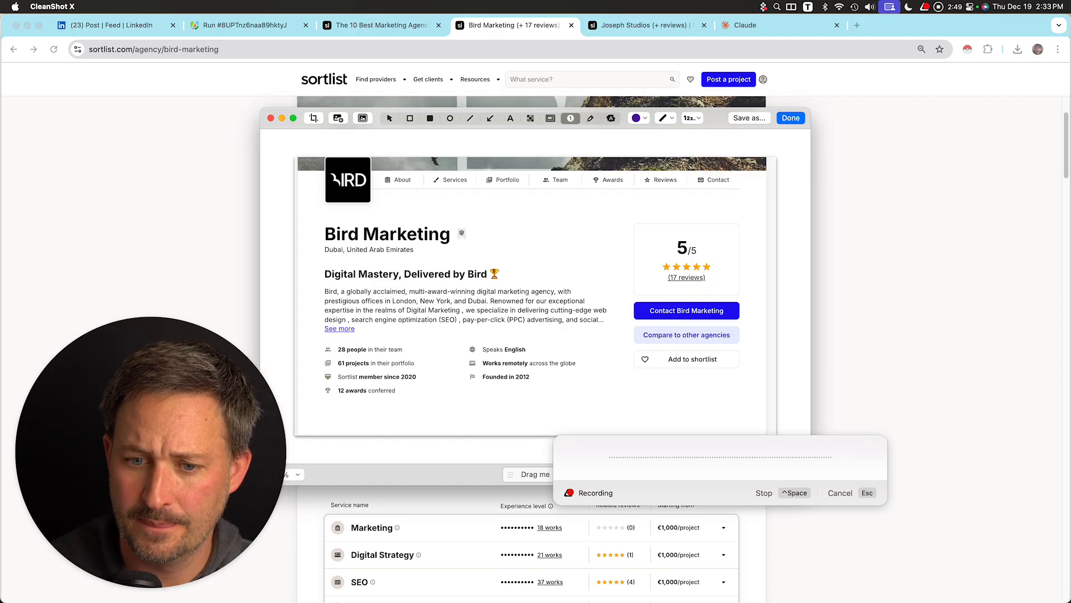
{"action": "left_click", "coordinate": [312, 234]}
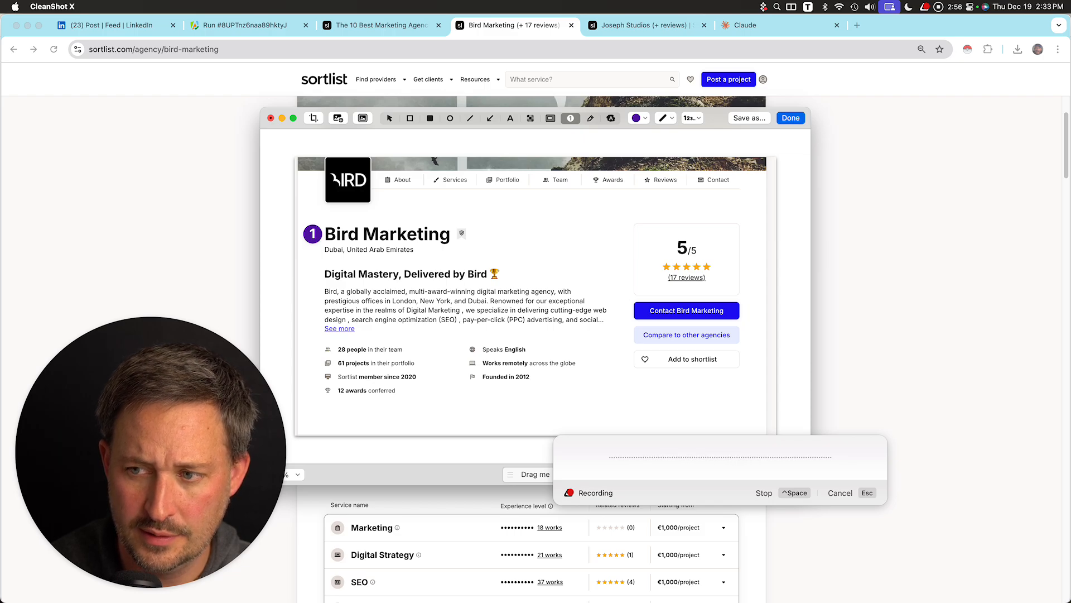
{"action": "left_click", "coordinate": [791, 117]}
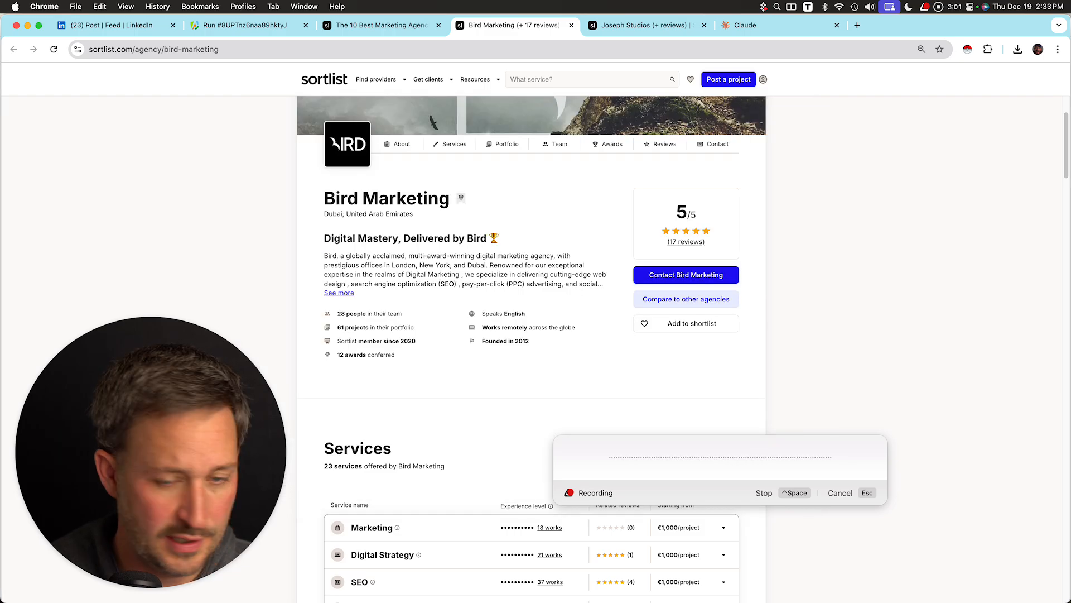
Paste the Bird Marketing screenshot into the Claude prompt.
{"action": "left_click", "coordinate": [772, 25]}
{"action": "key", "text": "super+v"}
Go back to the agency listing and open the Harrington Clark profile.
{"action": "left_click", "coordinate": [515, 25]}
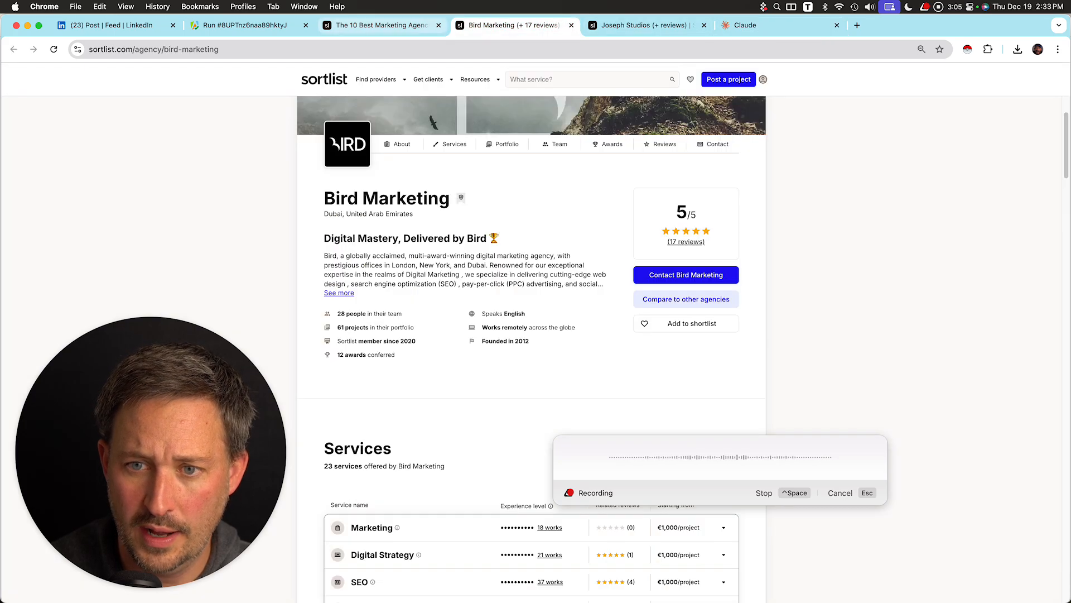
{"action": "left_click", "coordinate": [383, 26]}
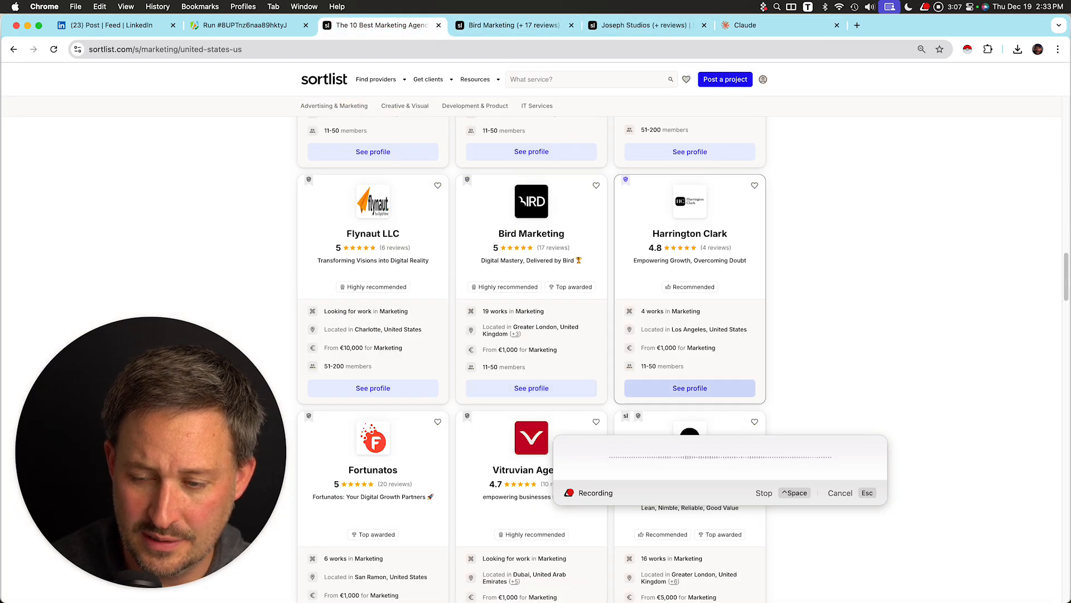
{"action": "left_click", "coordinate": [690, 388]}
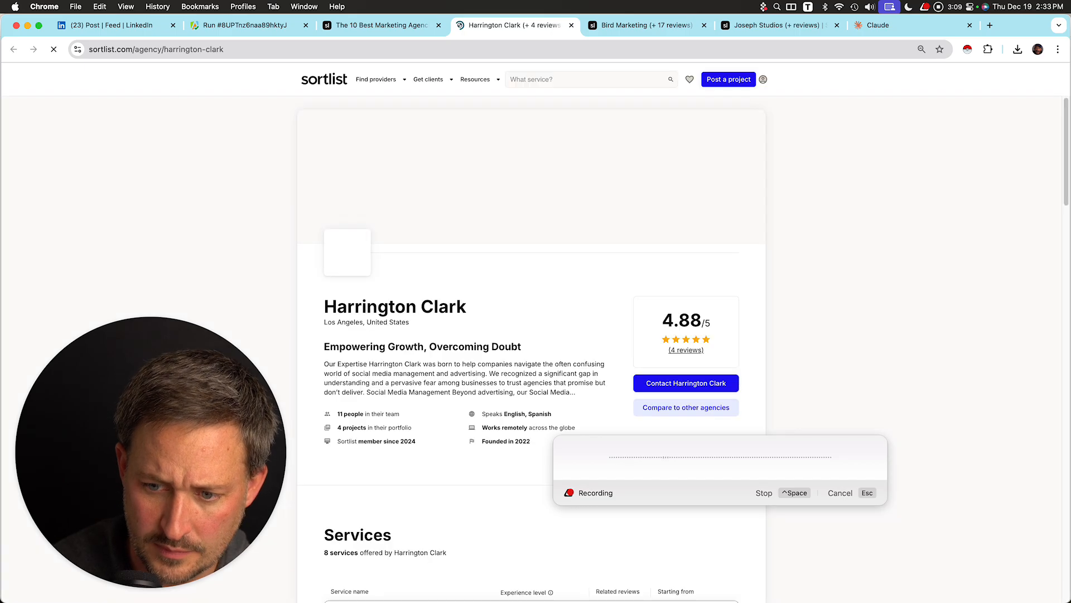
Scroll through the Harrington Clark profile to examine its header and services.
{"action": "scroll", "coordinate": [531, 348], "scroll_direction": "down", "scroll_amount": 1}
{"action": "scroll", "coordinate": [686, 324], "scroll_direction": "down", "scroll_amount": 1}
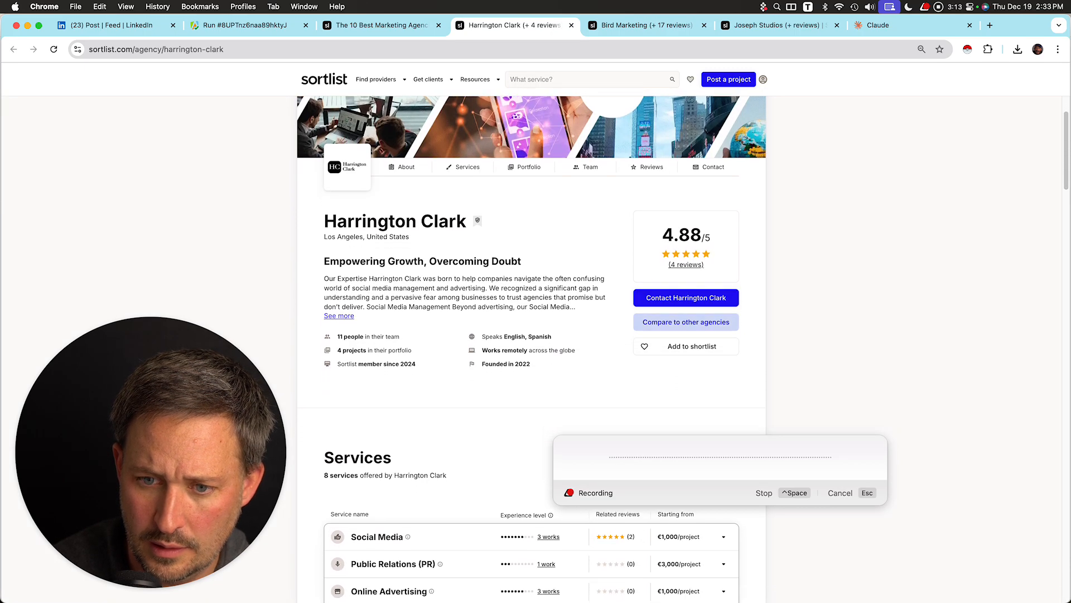
{"action": "scroll", "coordinate": [686, 323], "scroll_direction": "down", "scroll_amount": 2}
{"action": "scroll", "coordinate": [686, 328], "scroll_direction": "up", "scroll_amount": 2}
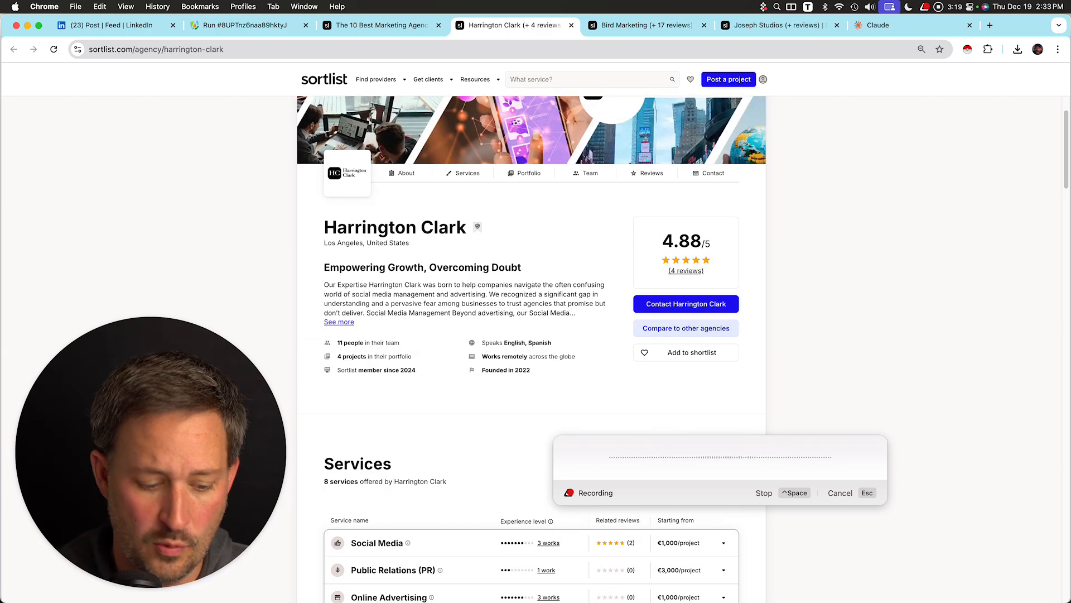
{"action": "scroll", "coordinate": [532, 349], "scroll_direction": "down", "scroll_amount": 1}
{"action": "scroll", "coordinate": [531, 348], "scroll_direction": "up", "scroll_amount": 2}
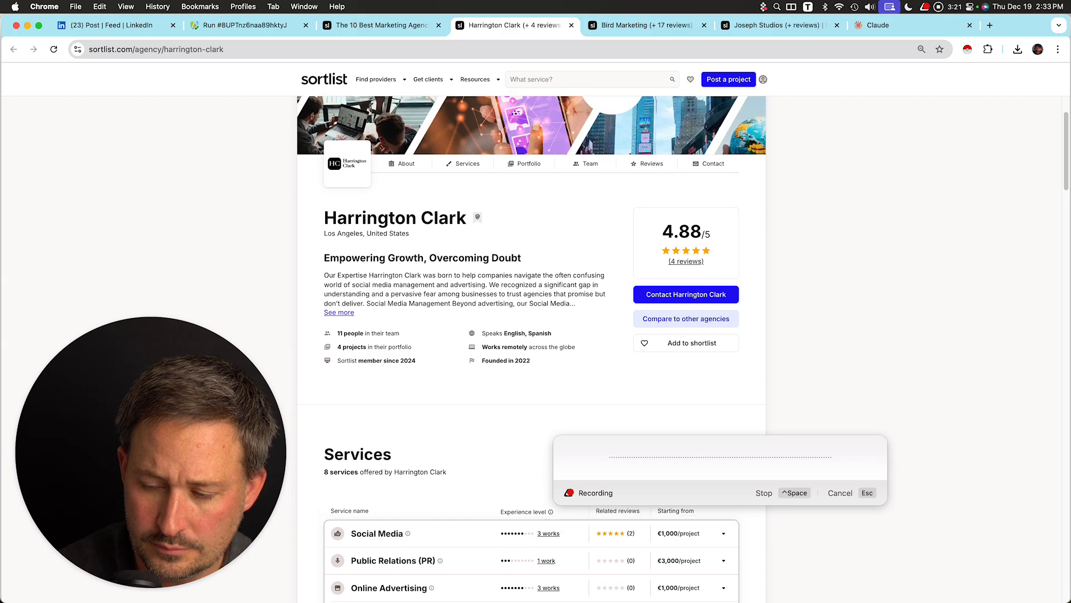
{"action": "scroll", "coordinate": [532, 349], "scroll_direction": "down", "scroll_amount": 1}
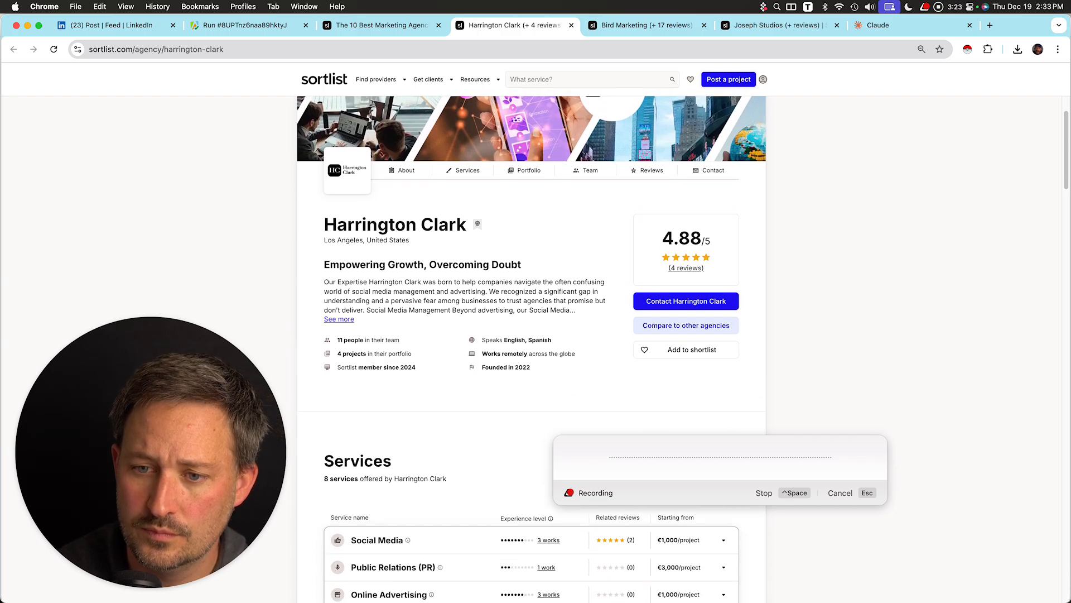
Inspect the Harrington Clark profile header and copy its containing div element from the page source.
{"action": "right_click", "coordinate": [518, 263]}
{"action": "left_click", "coordinate": [539, 381]}
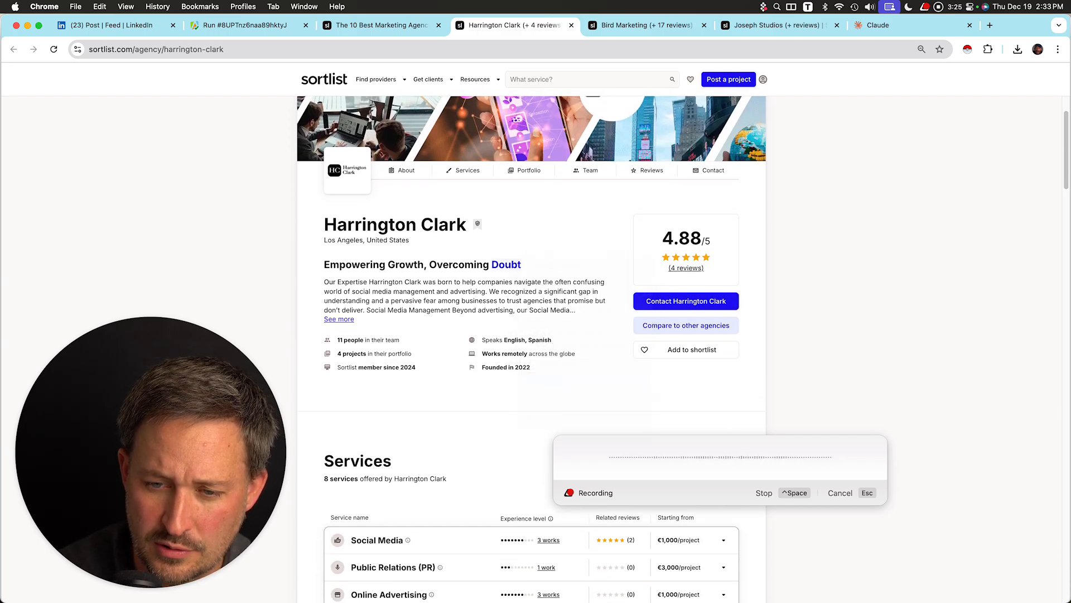
{"action": "left_click_drag", "start_coordinate": [151, 452], "coordinate": [920, 151]}
{"action": "left_click", "coordinate": [251, 552]}
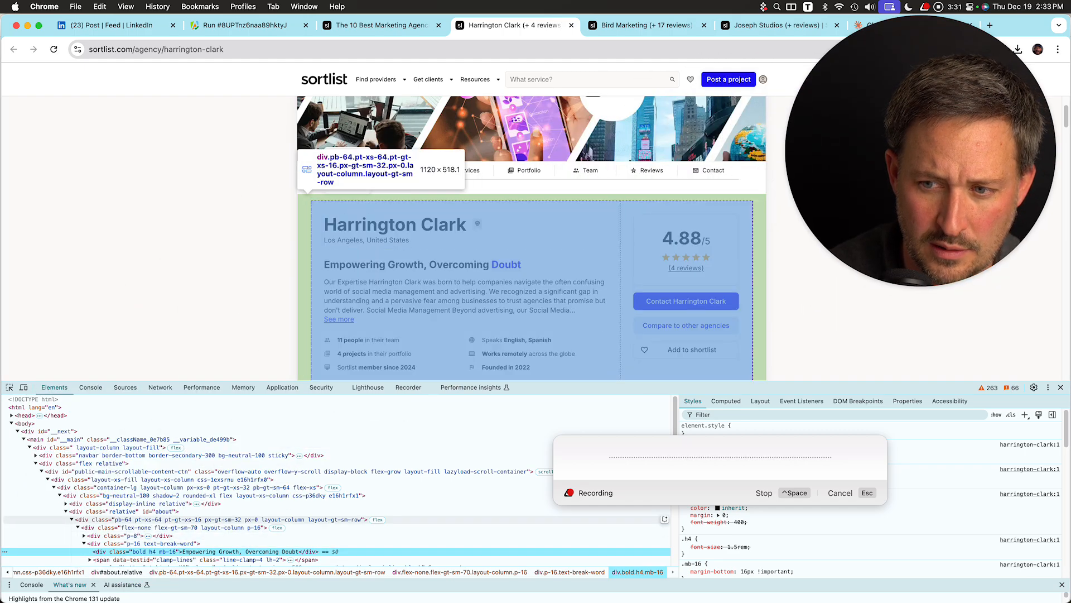
{"action": "left_click", "coordinate": [143, 519]}
{"action": "right_click", "coordinate": [143, 519]}
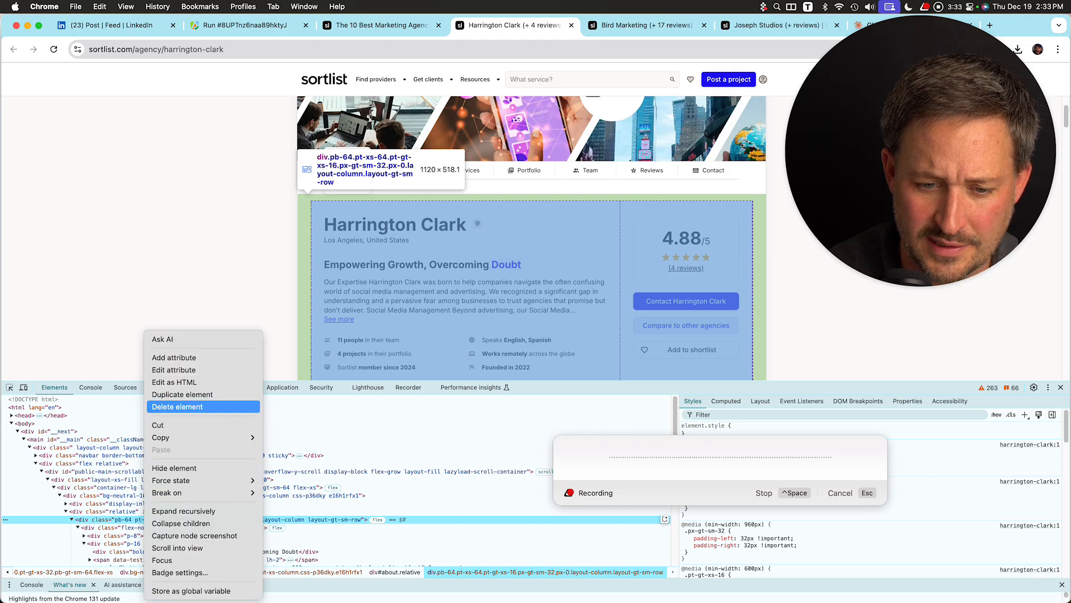
{"action": "mouse_move", "coordinate": [167, 438]}
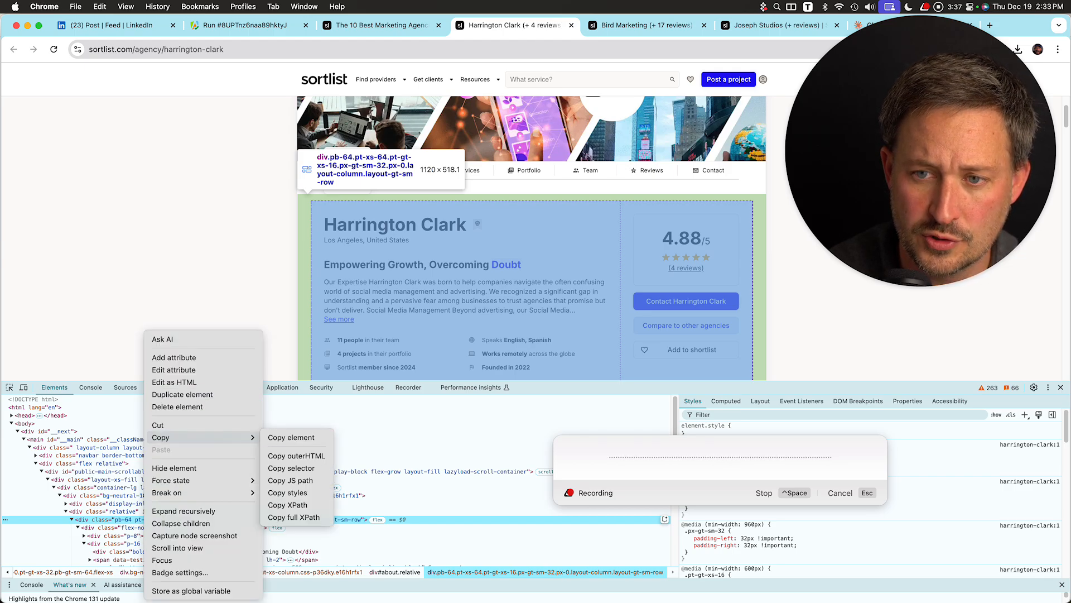
{"action": "left_click", "coordinate": [292, 438]}
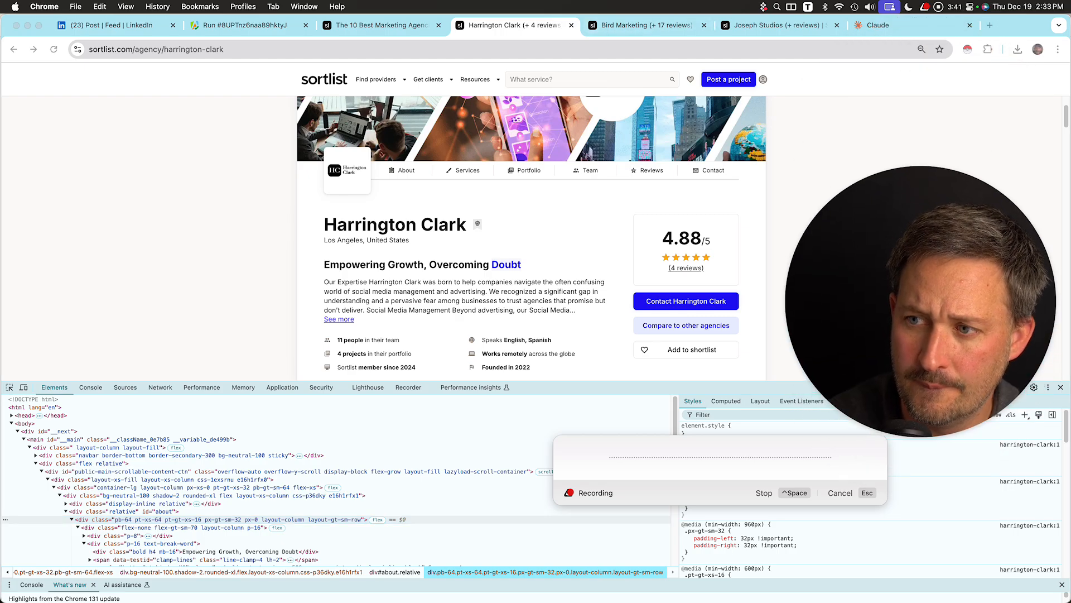
Paste the copied HTML element into the Claude prompt.
{"action": "left_click", "coordinate": [893, 26]}
{"action": "key", "text": "super+v"}
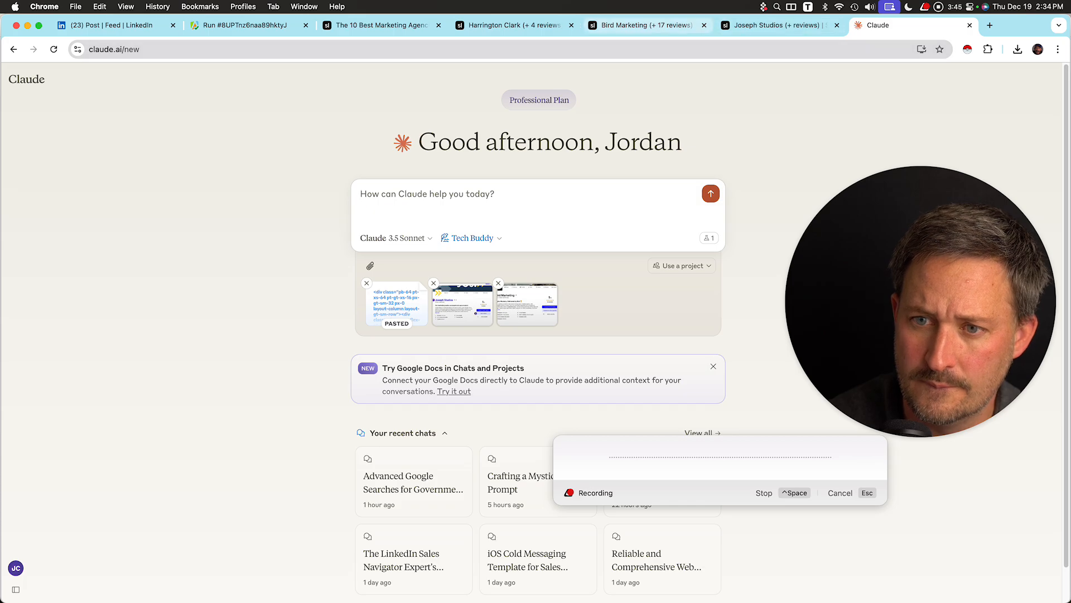
Inspect the Bird Marketing profile header and copy its containing div element from the page source.
{"action": "left_click", "coordinate": [642, 25]}
{"action": "right_click", "coordinate": [394, 270]}
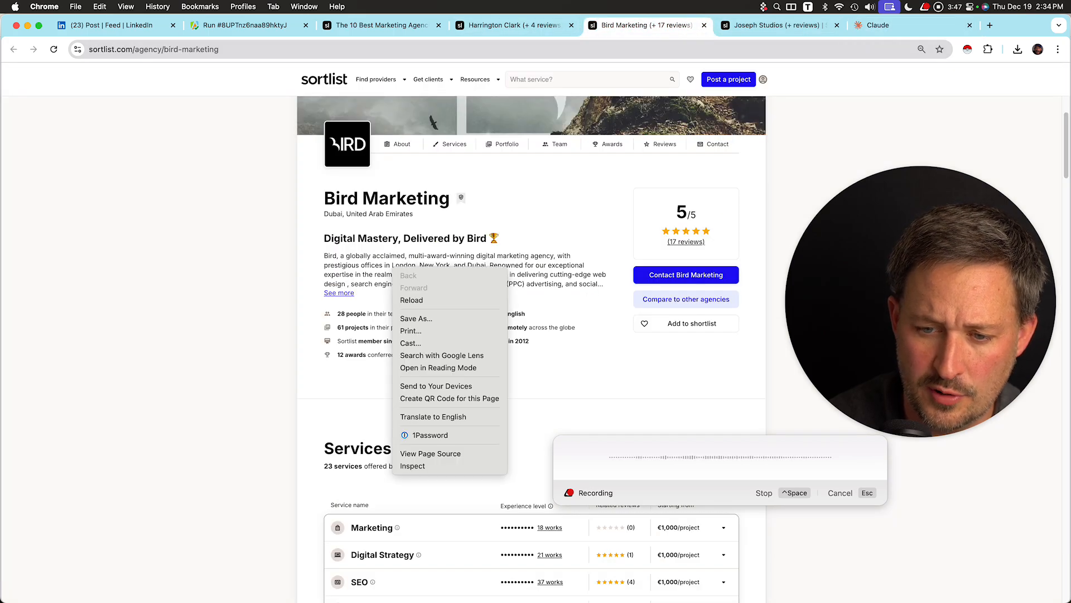
{"action": "left_click", "coordinate": [424, 466]}
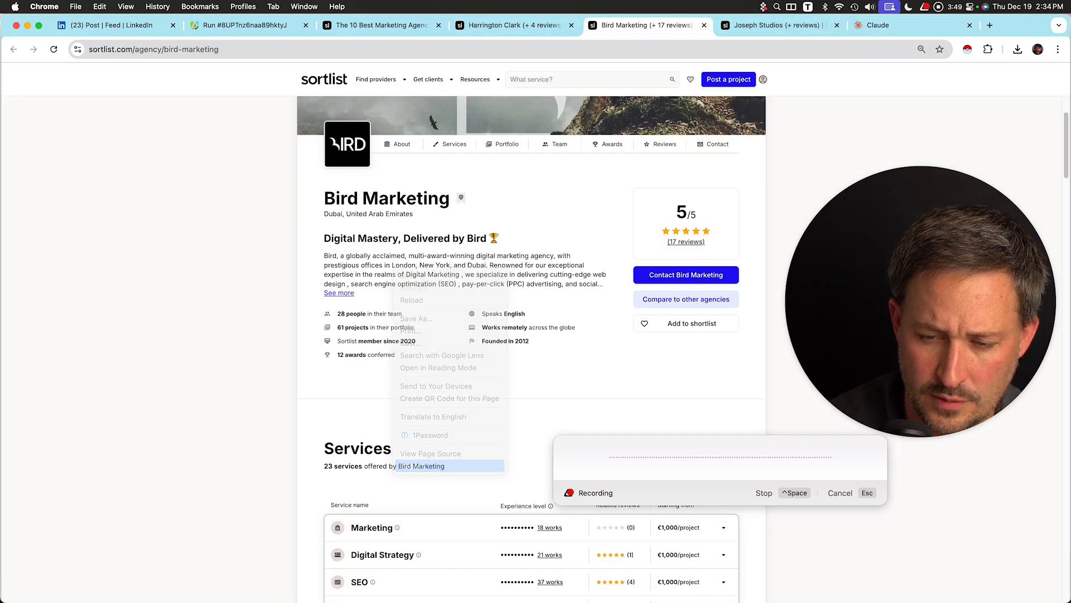
{"action": "key", "text": "Up"}
{"action": "key", "text": "Up"}
{"action": "key", "text": "Up"}
{"action": "key", "text": "Up"}
{"action": "key", "text": "Up"}
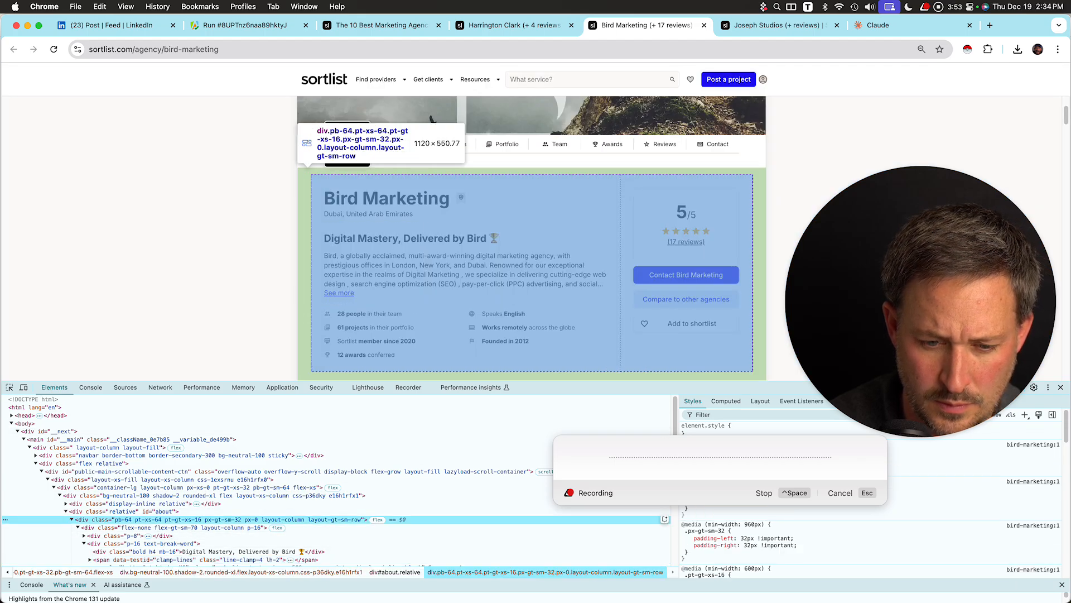
{"action": "right_click", "coordinate": [134, 519]}
{"action": "mouse_move", "coordinate": [193, 437]}
{"action": "left_click", "coordinate": [284, 438]}
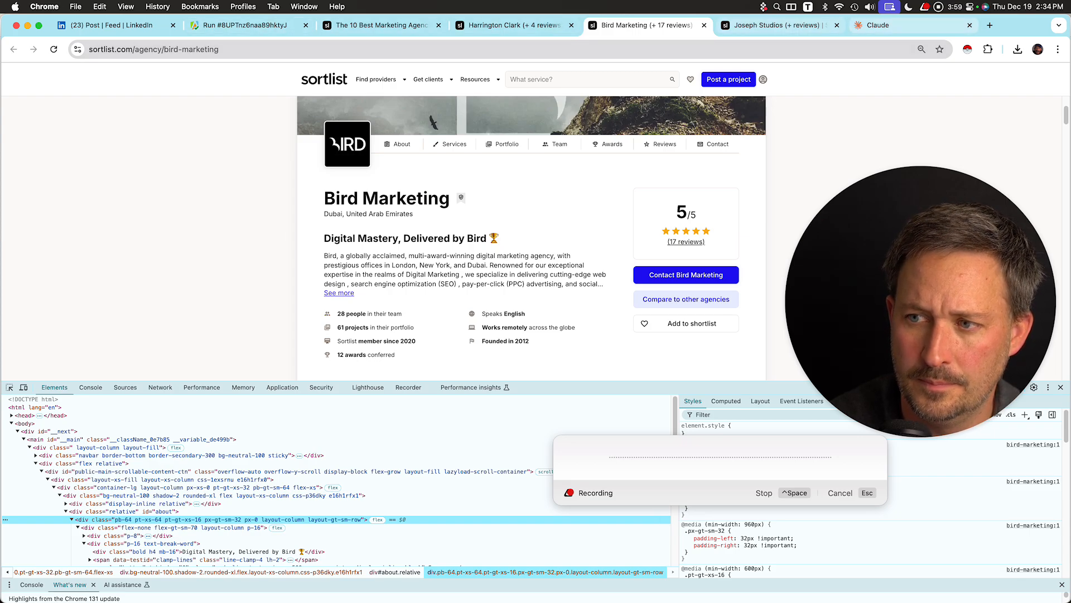
Paste the Bird Marketing HTML element into the Claude prompt.
{"action": "left_click", "coordinate": [895, 25]}
{"action": "key", "text": "super+v"}
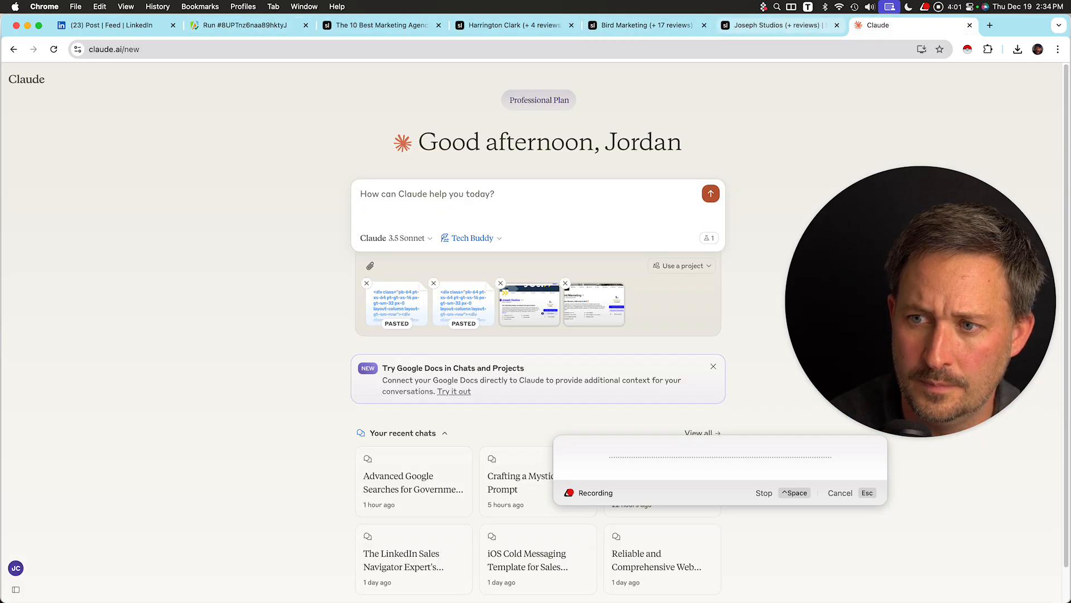
Inspect the Joseph Studios profile header and copy its about div element from the page source.
{"action": "left_click", "coordinate": [776, 25]}
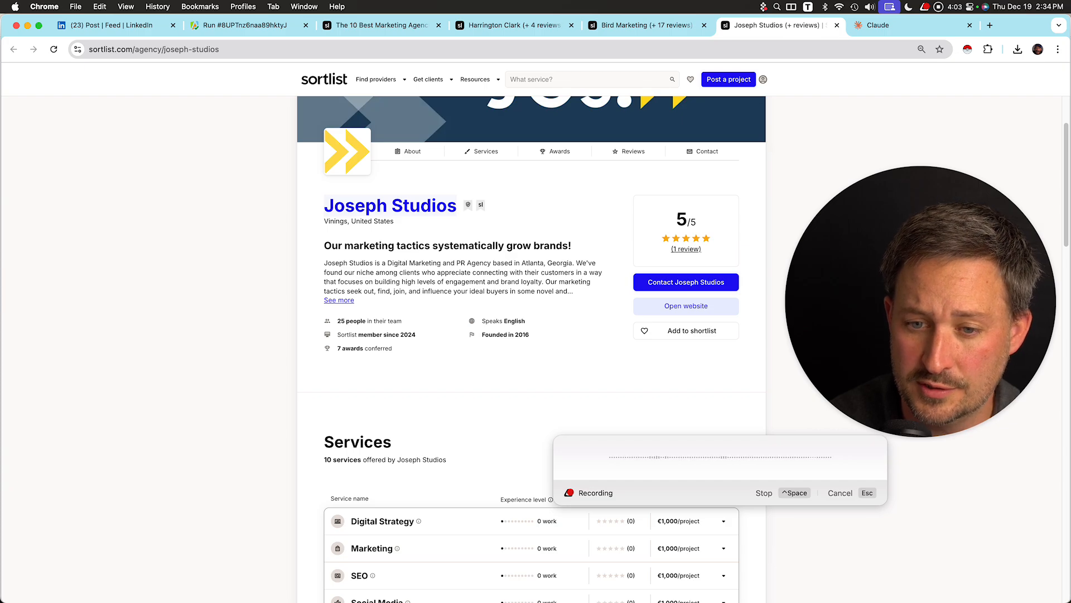
{"action": "right_click", "coordinate": [385, 273]}
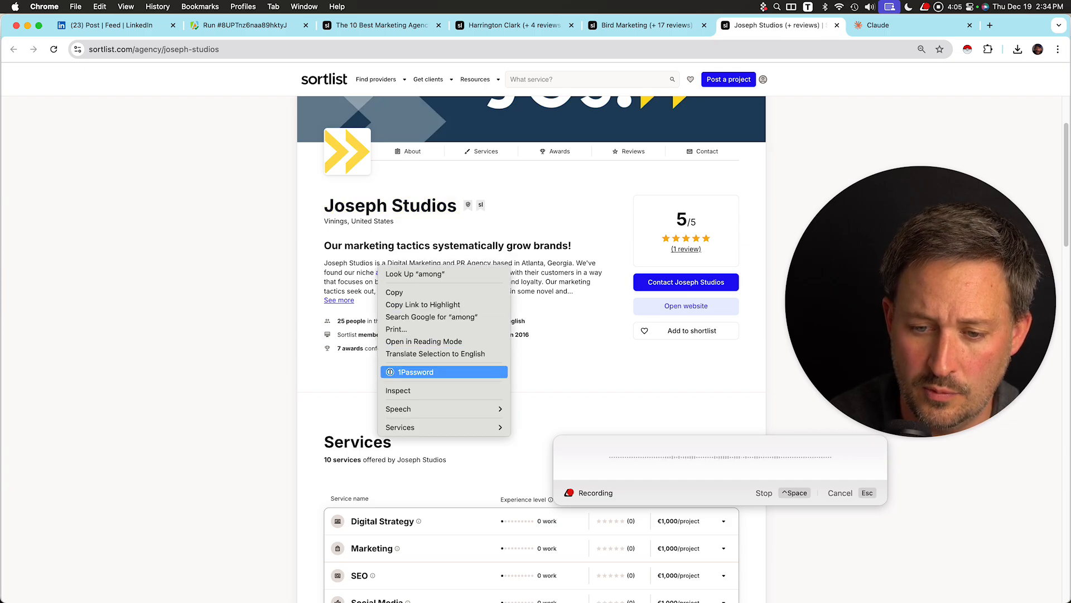
{"action": "left_click", "coordinate": [407, 390]}
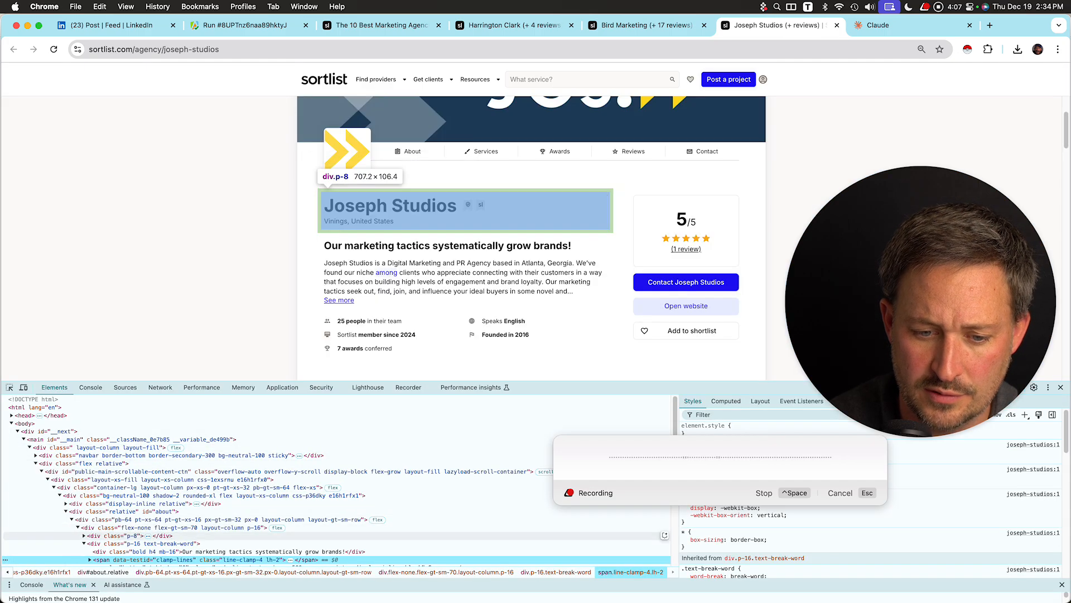
{"action": "left_click", "coordinate": [182, 511]}
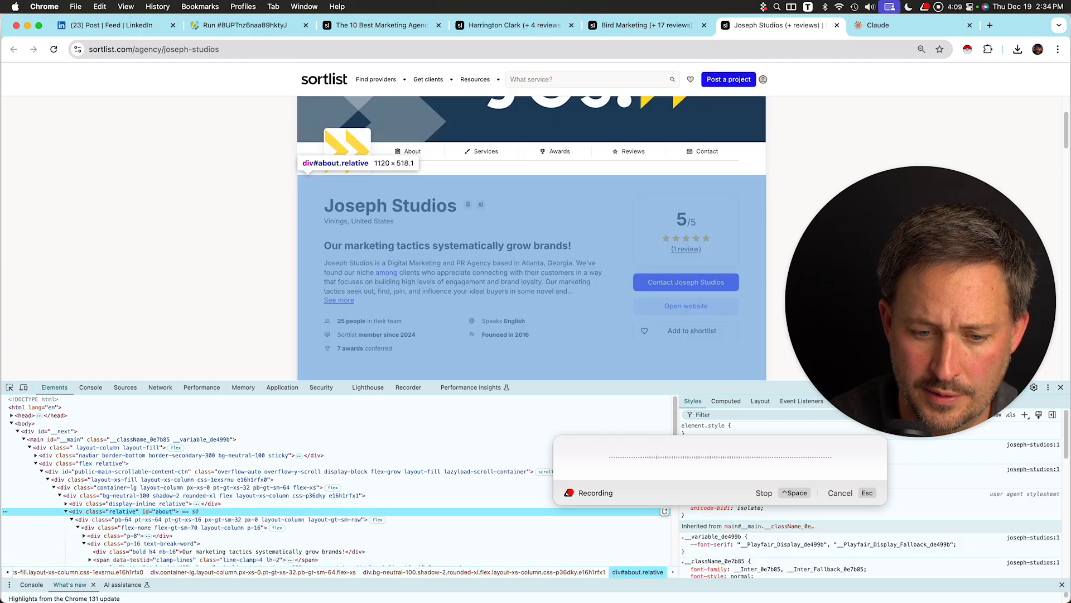
{"action": "right_click", "coordinate": [182, 511]}
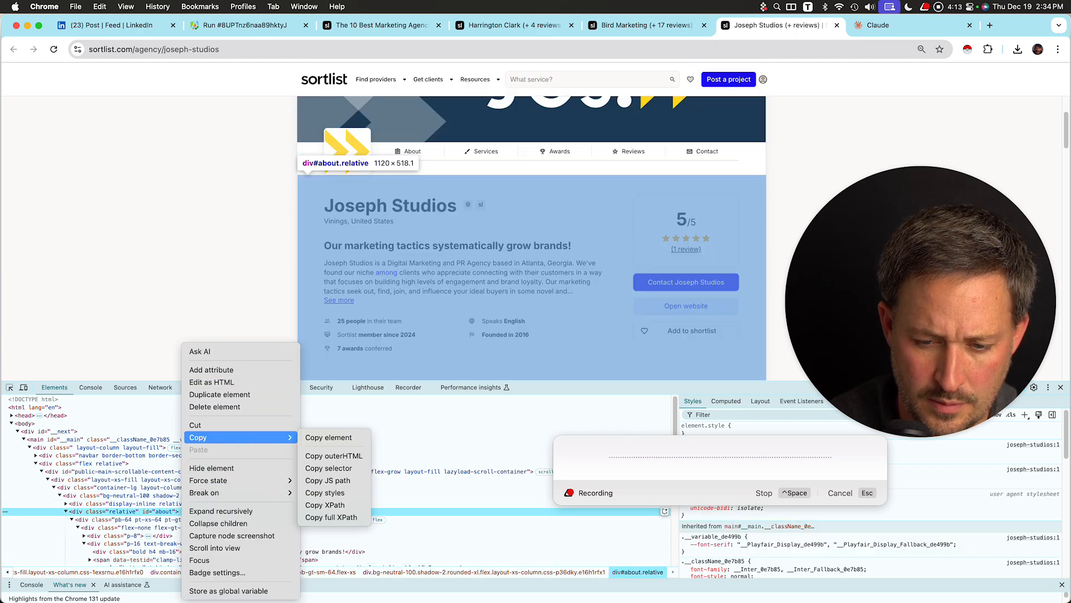
{"action": "mouse_move", "coordinate": [223, 437]}
{"action": "left_click", "coordinate": [329, 437]}
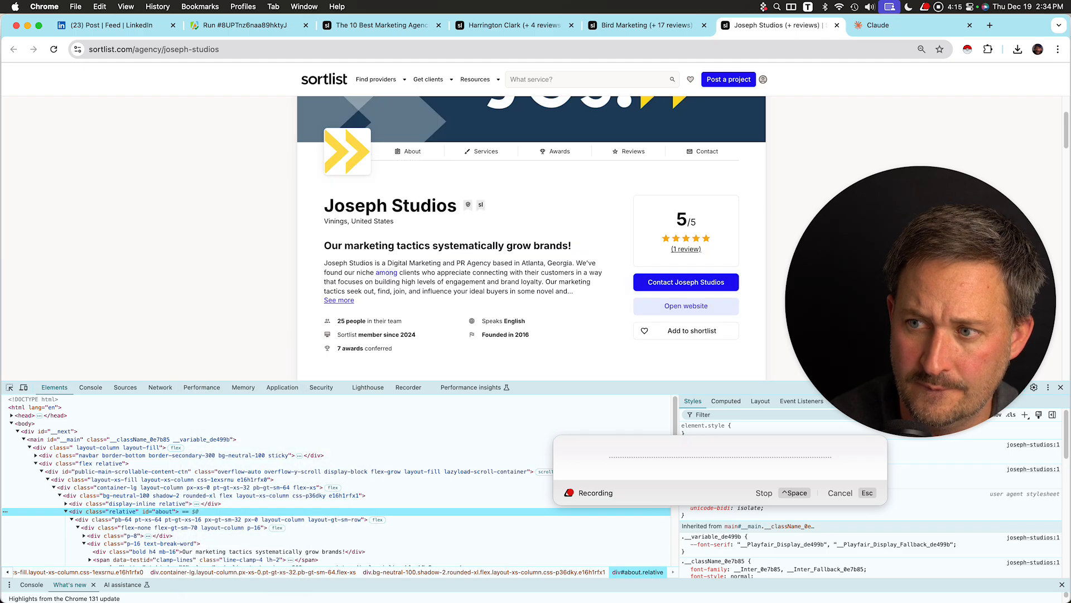
Paste the Joseph Studios HTML element into the Claude prompt.
{"action": "key", "text": "ctrl+Tab"}
{"action": "key", "text": "super+v"}
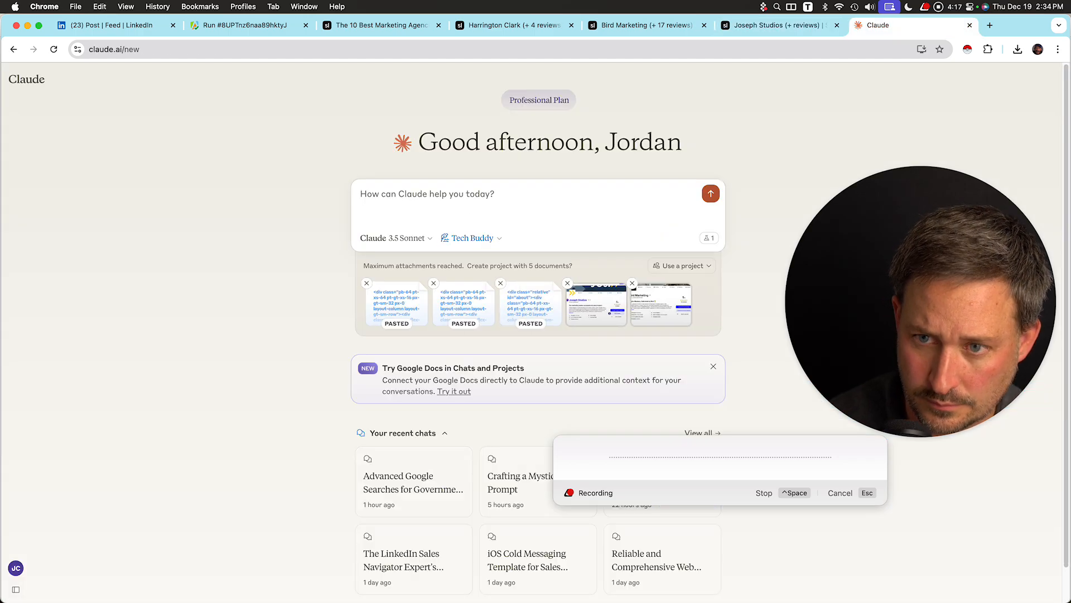
Check the agency listing, the Harrington Clark profile and the browser's installed extensions.
{"action": "left_click", "coordinate": [385, 25]}
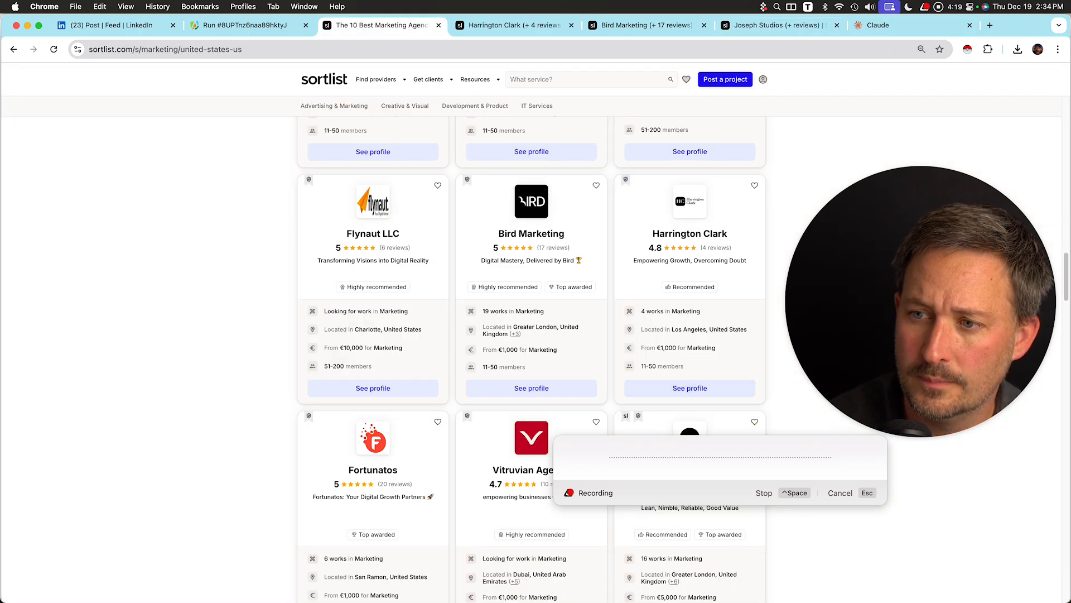
{"action": "left_click", "coordinate": [647, 26]}
{"action": "key", "text": "ctrl+shift+Tab"}
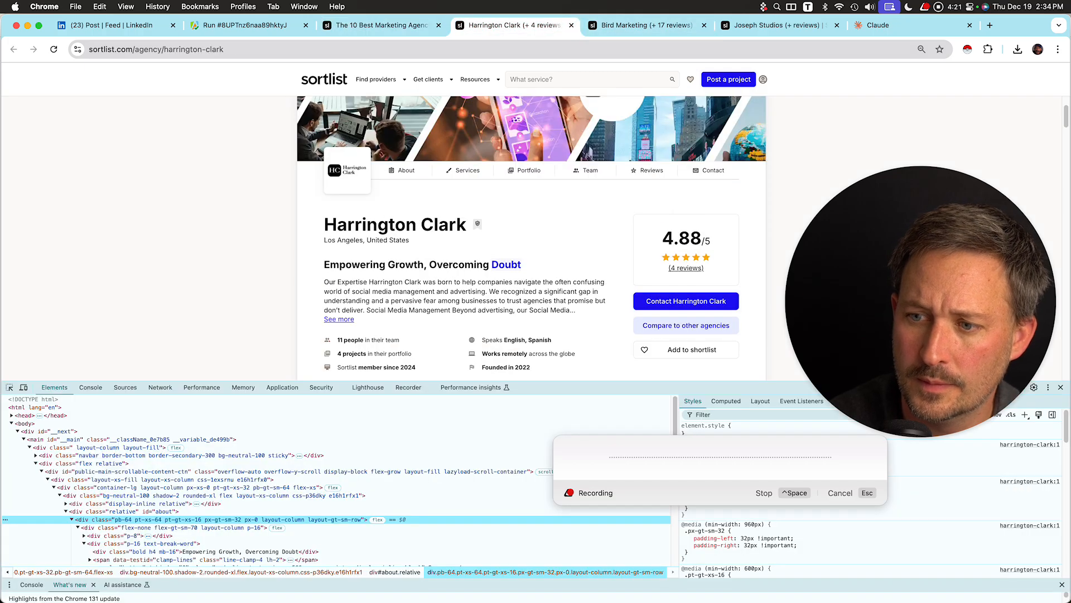
{"action": "left_click_drag", "start_coordinate": [921, 301], "coordinate": [921, 452]}
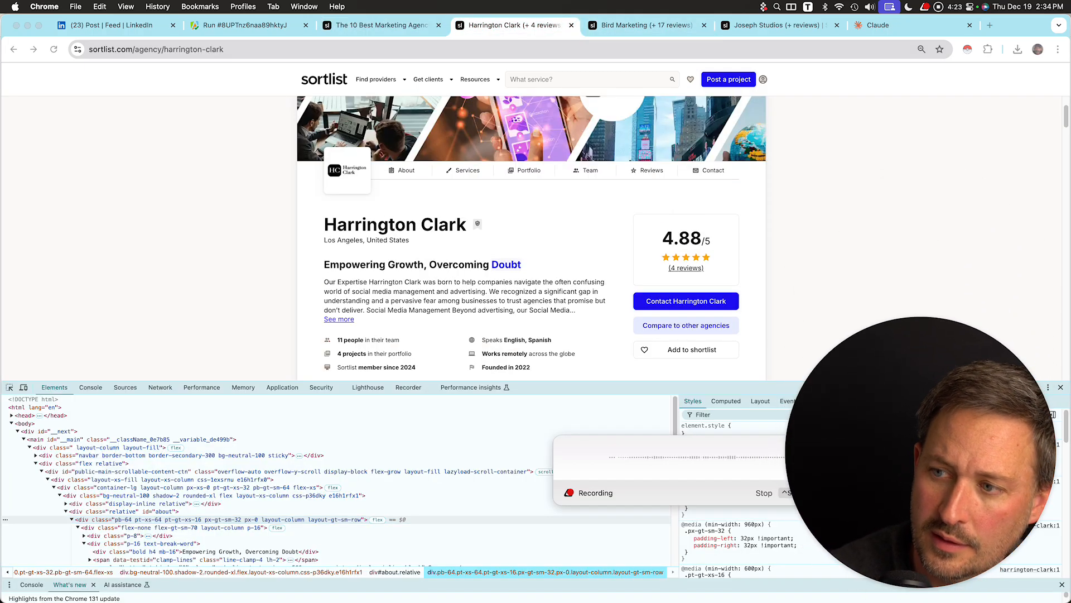
{"action": "left_click", "coordinate": [988, 49]}
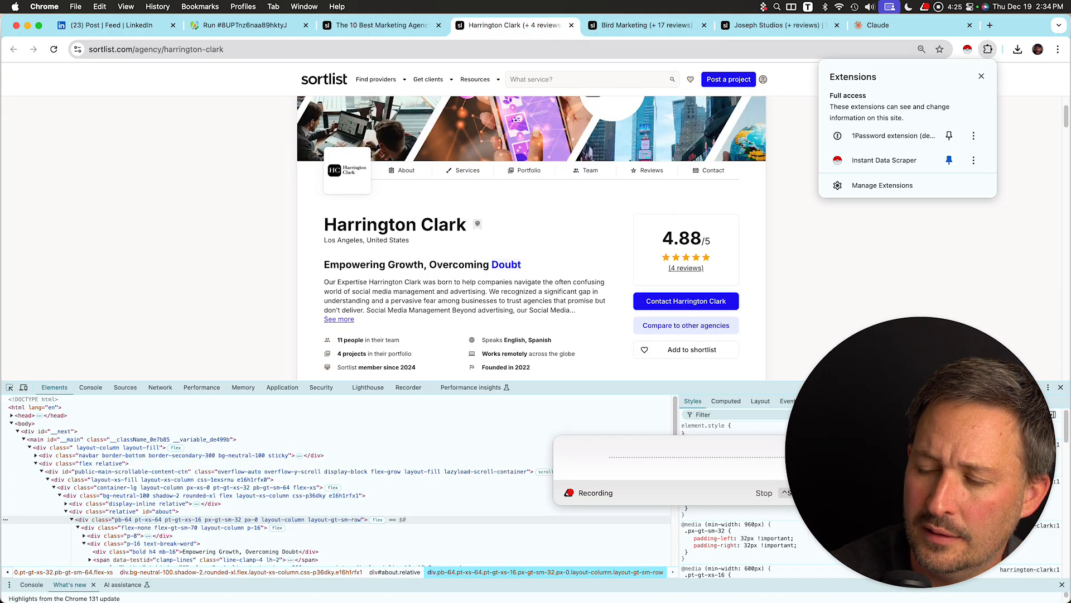
Search Google in a new tab for "find css selector chrome extension".
{"action": "left_click", "coordinate": [991, 25]}
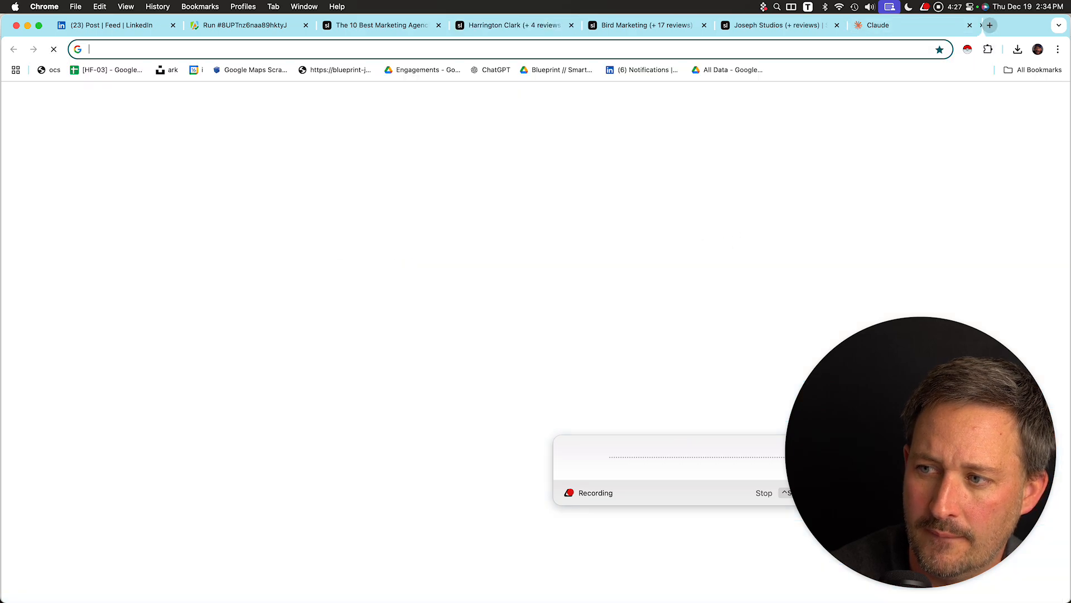
{"action": "type", "text": "css"}
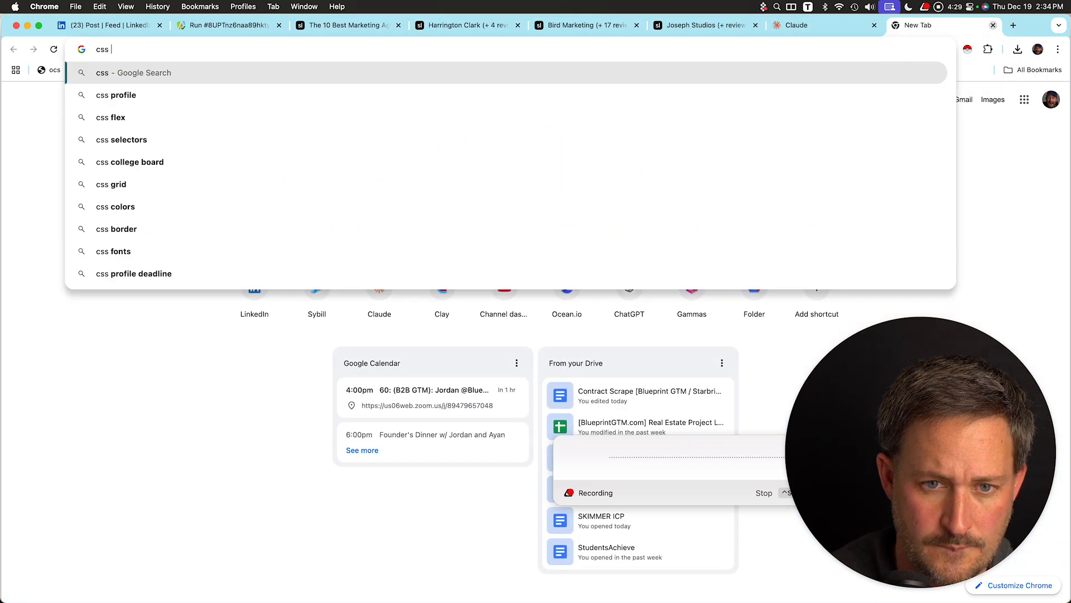
{"action": "key", "text": "super+a"}
{"action": "type", "text": "css selector "}
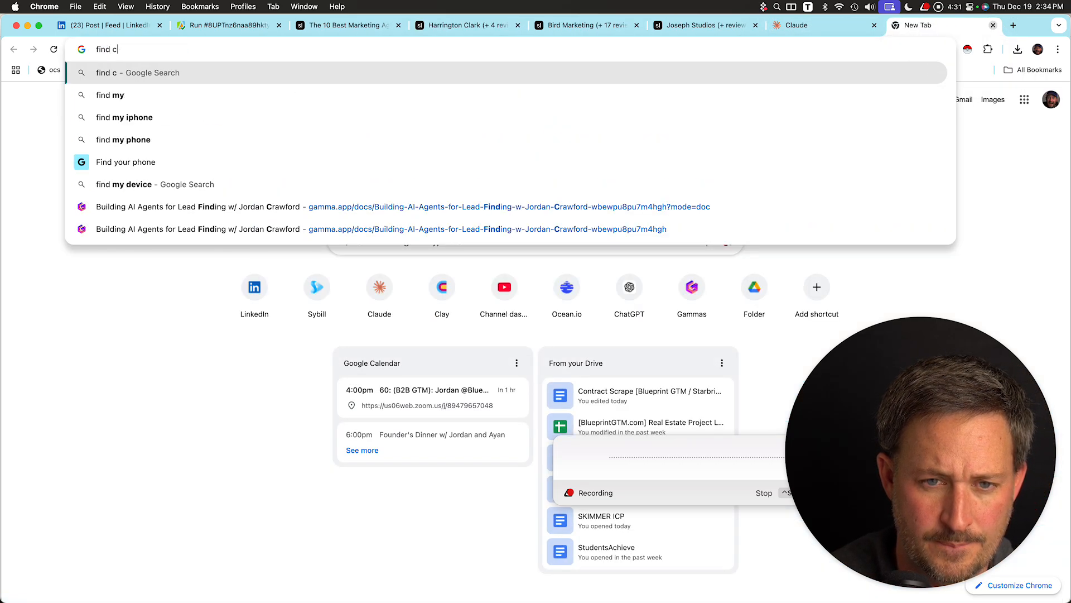
{"action": "type", "text": "chro"}
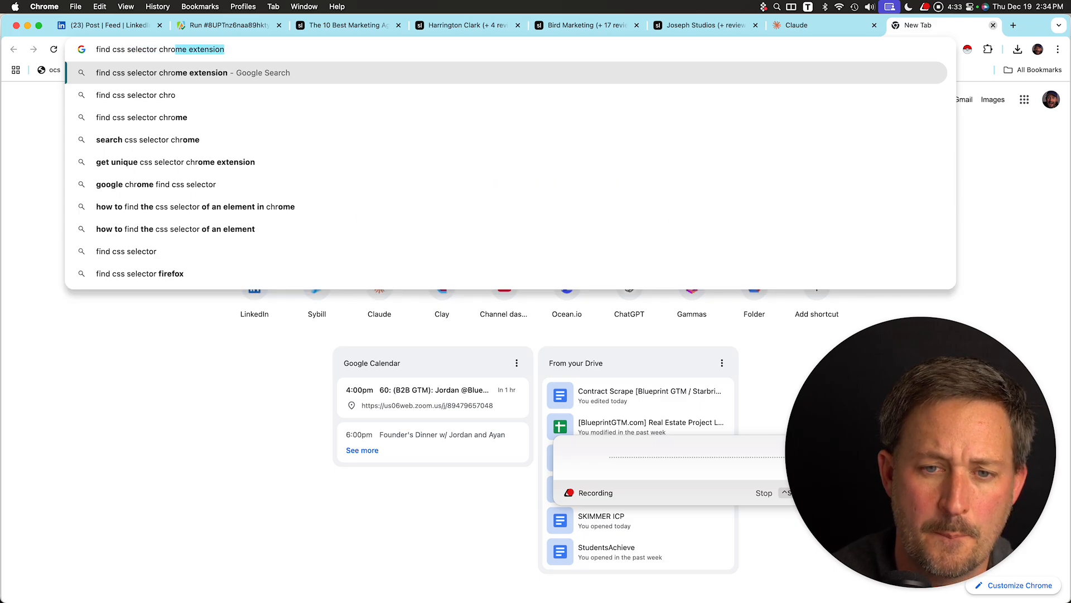
{"action": "key", "text": "Return"}
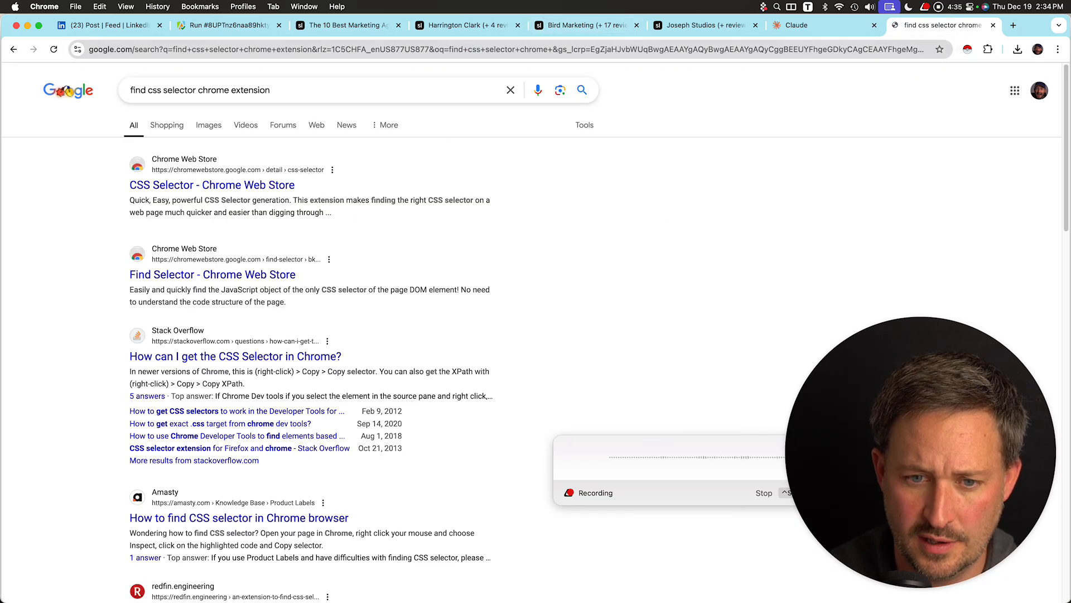
Examine the Find Selector and CSS Selector Chrome Web Store results from the search.
{"action": "left_click", "coordinate": [212, 274]}
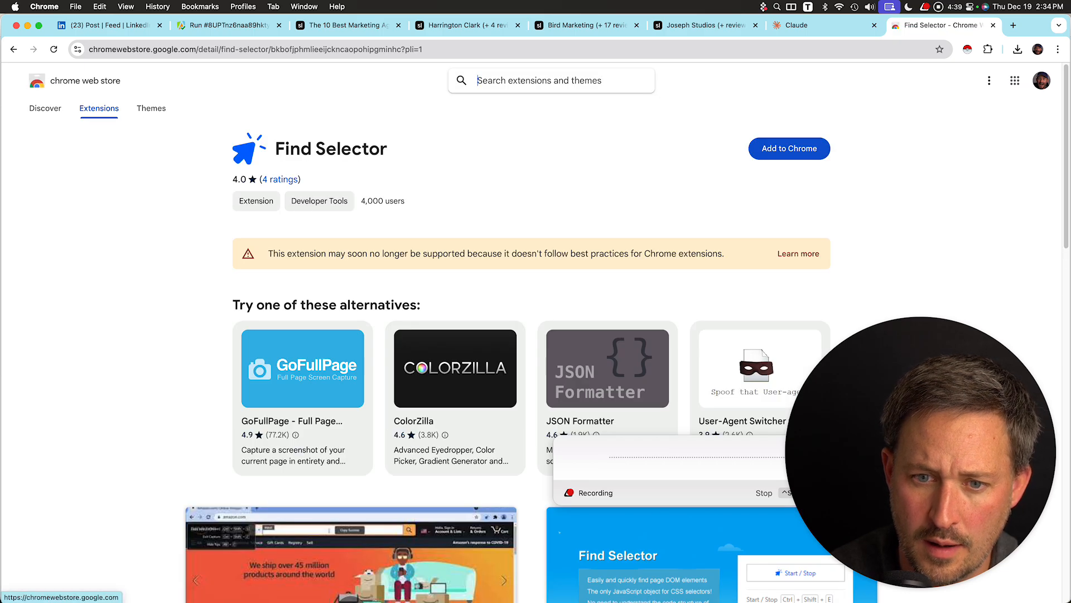
{"action": "left_click", "coordinate": [13, 49]}
{"action": "left_click", "coordinate": [212, 185]}
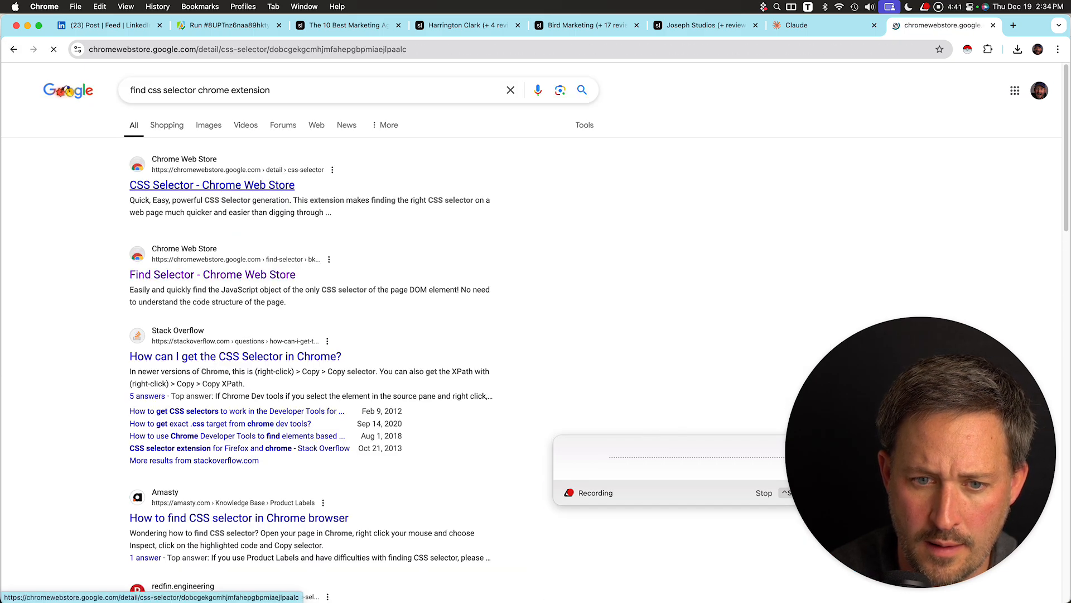
{"action": "left_click", "coordinate": [13, 49]}
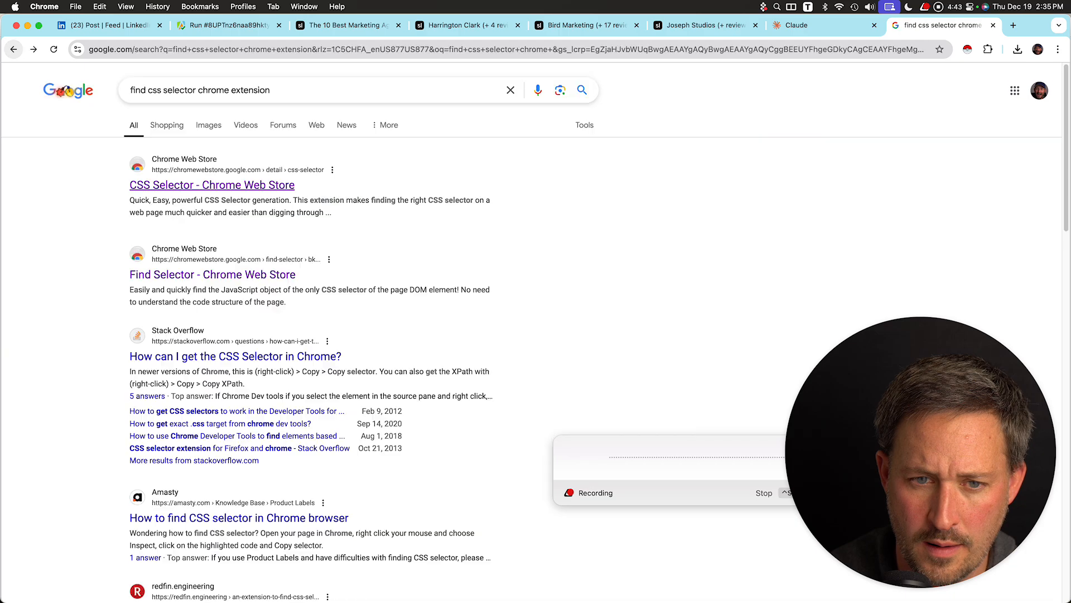
{"action": "scroll", "coordinate": [536, 332], "scroll_direction": "down", "scroll_amount": 2}
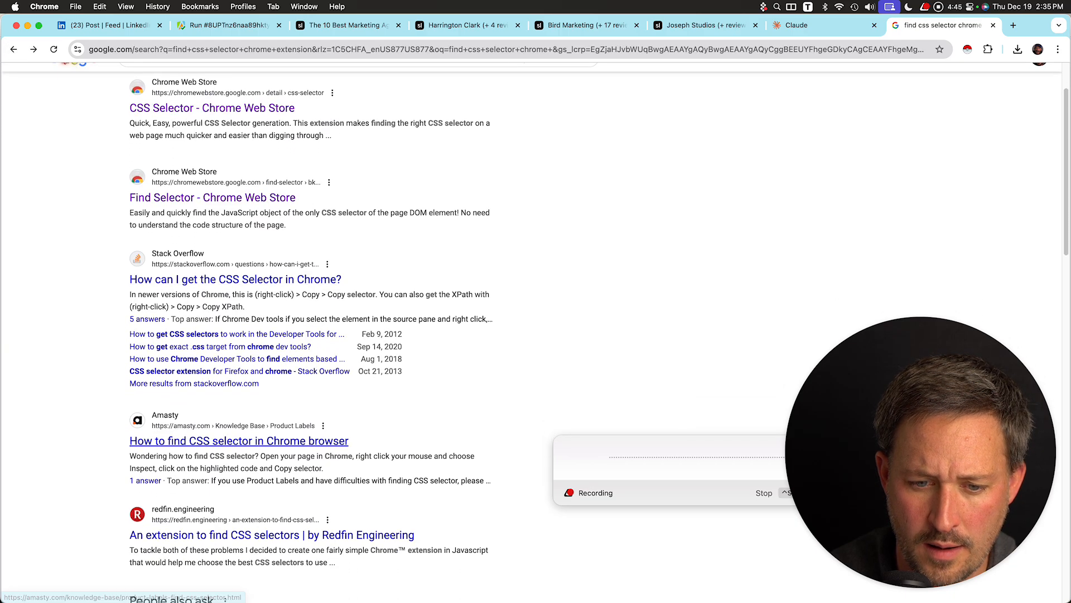
{"action": "scroll", "coordinate": [267, 465], "scroll_direction": "down", "scroll_amount": 2}
{"action": "scroll", "coordinate": [267, 466], "scroll_direction": "up", "scroll_amount": 3}
Search Google for "find selector chrome extention" and open the Selector Finder store page.
{"action": "left_click", "coordinate": [197, 90]}
{"action": "key", "text": "super+a"}
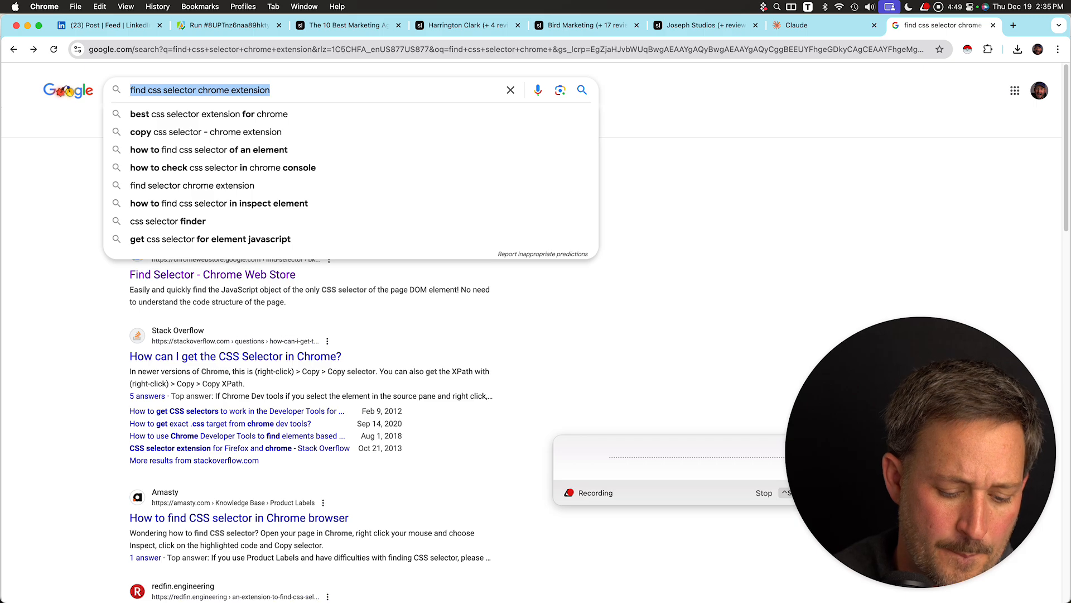
{"action": "type", "text": "find selector"}
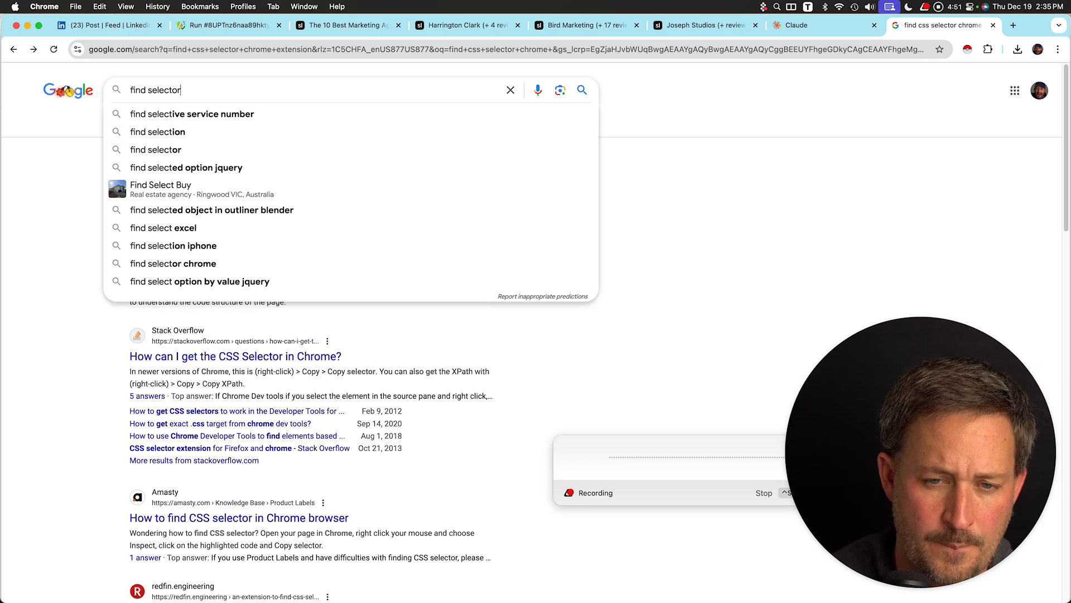
{"action": "type", "text": " chrome extention"}
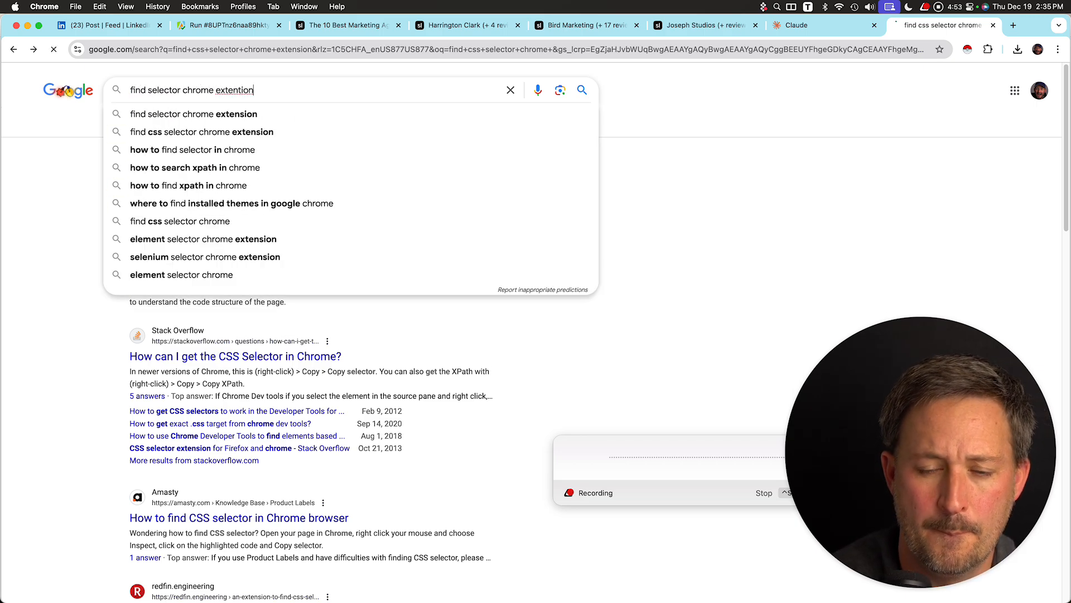
{"action": "key", "text": "Return"}
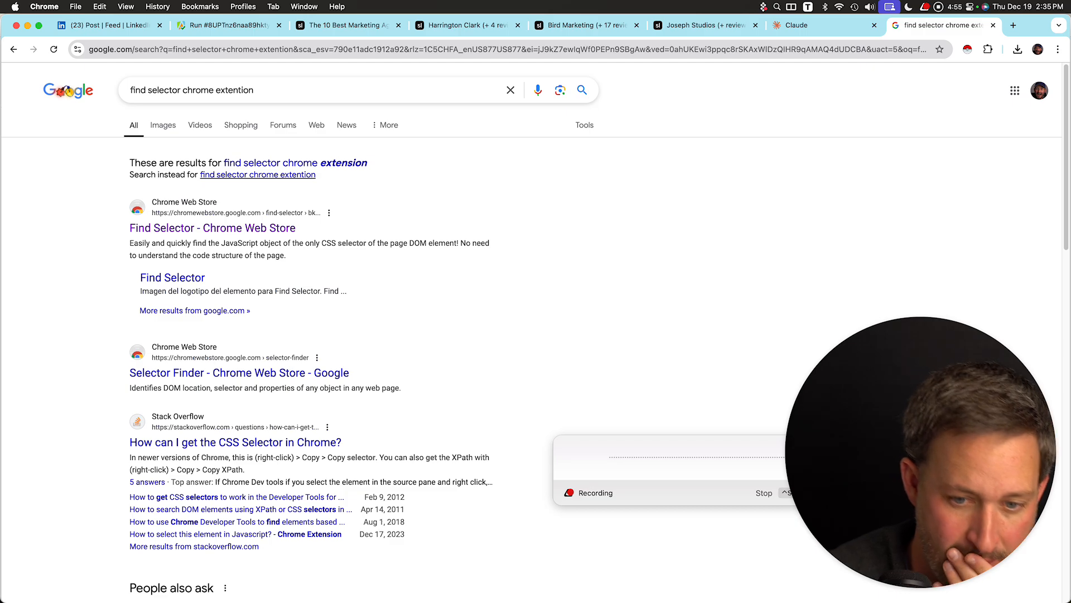
{"action": "left_click", "coordinate": [240, 373]}
Search the Chrome Web Store for "css selec" and open the CSS Selector Helper extension page.
{"action": "left_click", "coordinate": [502, 81]}
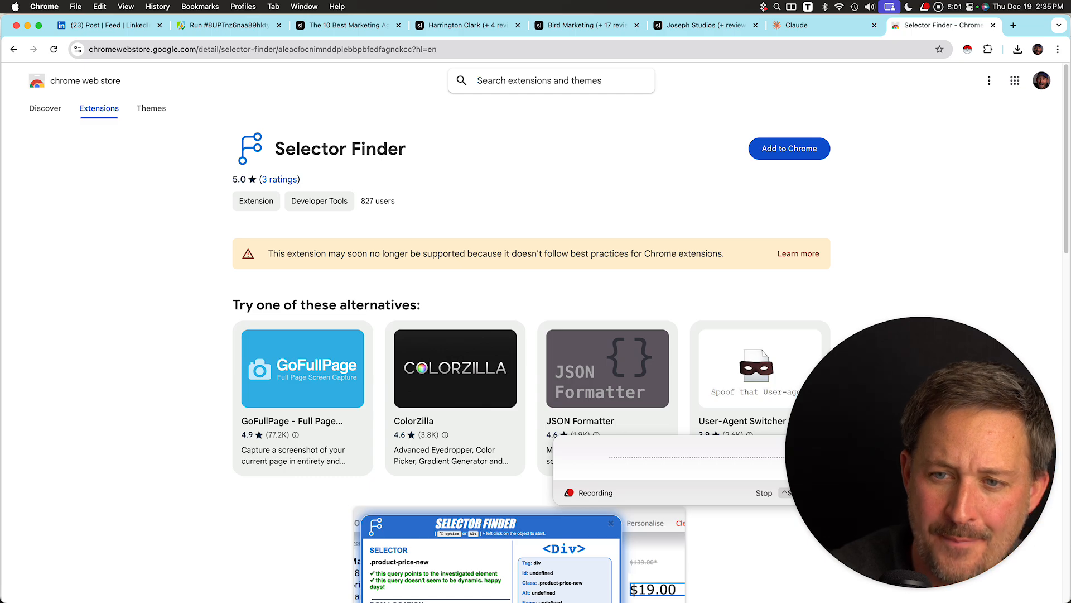
{"action": "type", "text": "css selec"}
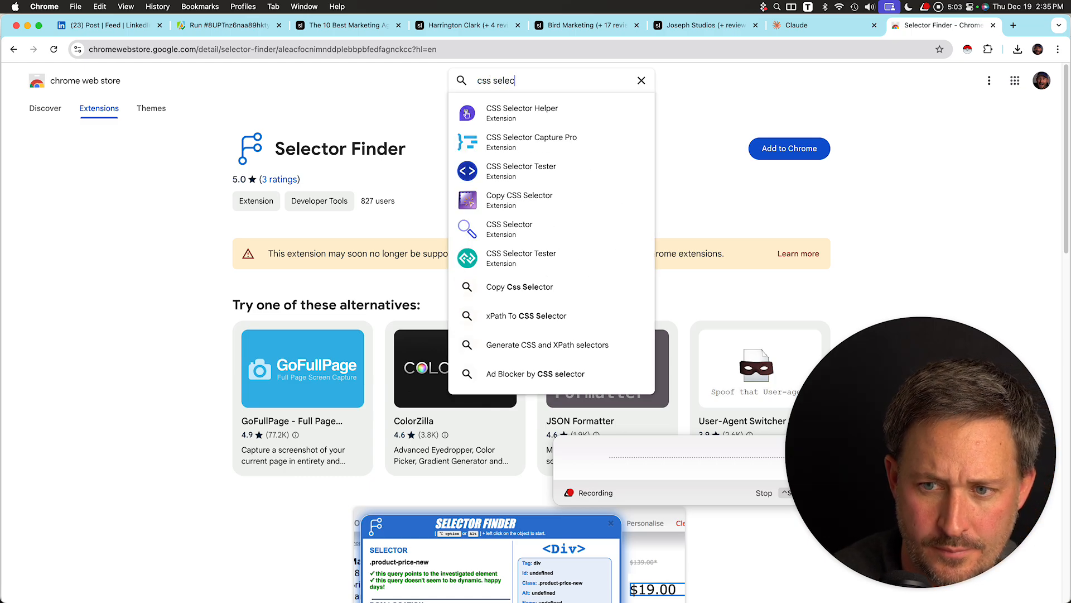
{"action": "key", "text": "Down"}
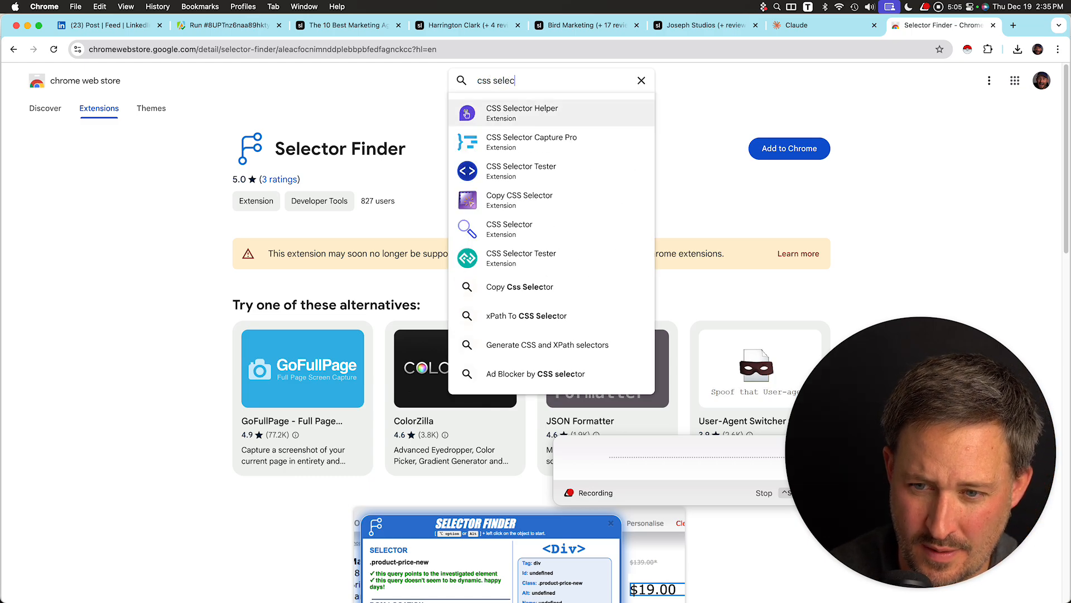
{"action": "key", "text": "Down"}
{"action": "key", "text": "Down"}
{"action": "key", "text": "Down"}
{"action": "key", "text": "Up"}
{"action": "key", "text": "Up"}
{"action": "key", "text": "Up"}
{"action": "key", "text": "Return"}
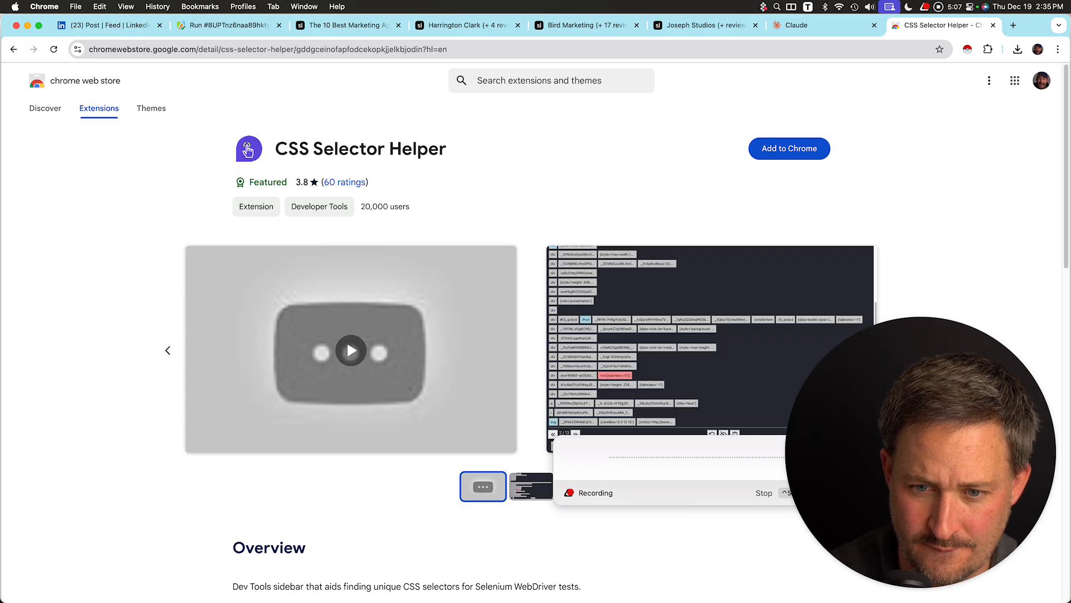
Search the Chrome Web Store for "css sel" and open the Copy CSS Selector extension page.
{"action": "left_click", "coordinate": [502, 80]}
{"action": "type", "text": "css "}
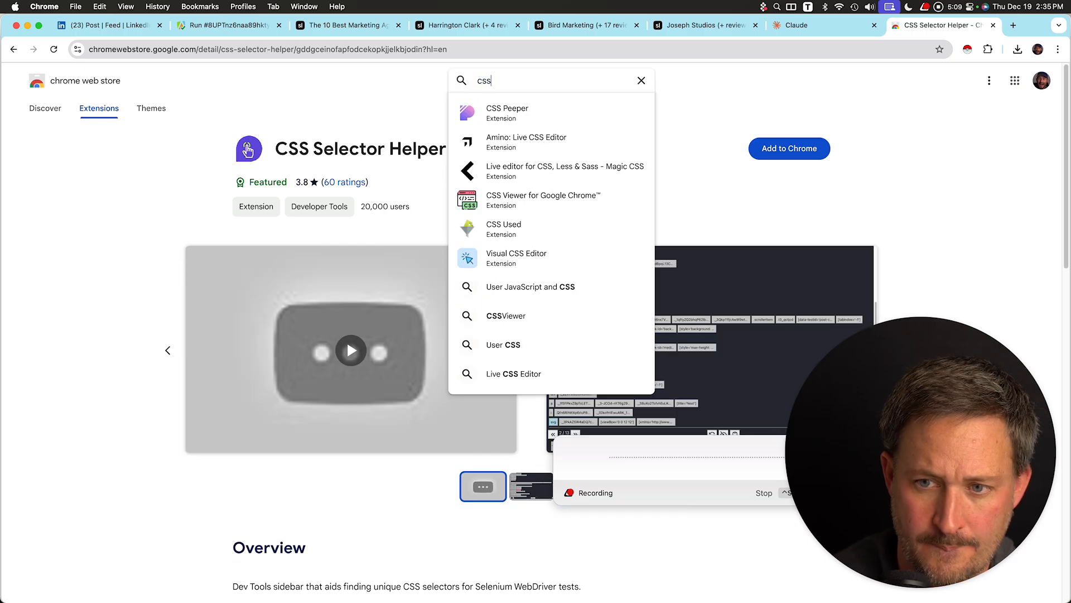
{"action": "type", "text": "sel"}
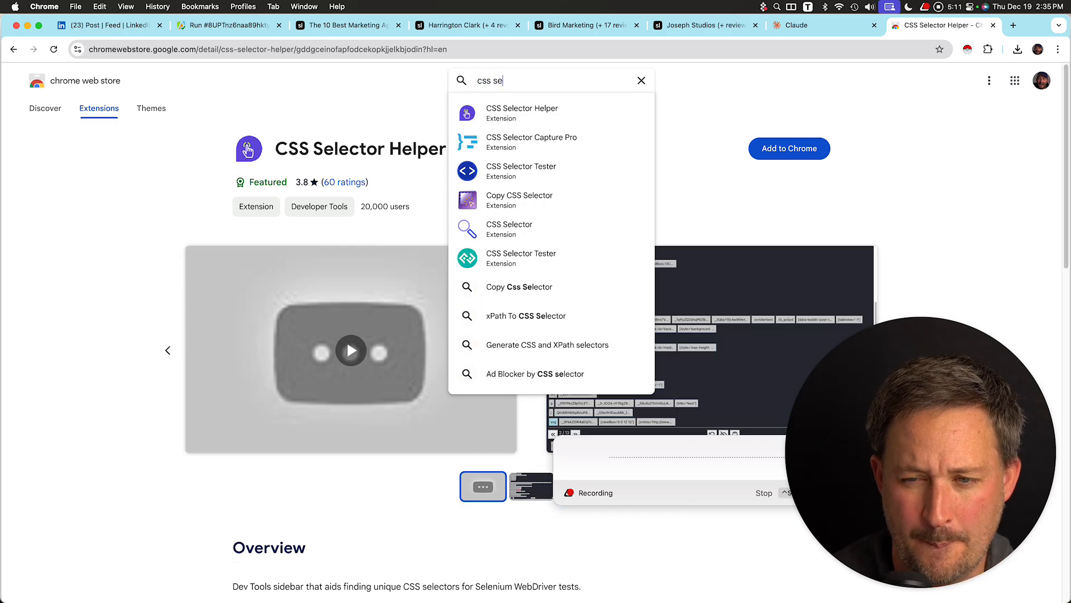
{"action": "key", "text": "Down"}
{"action": "key", "text": "Down"}
{"action": "key", "text": "Down"}
{"action": "key", "text": "Down"}
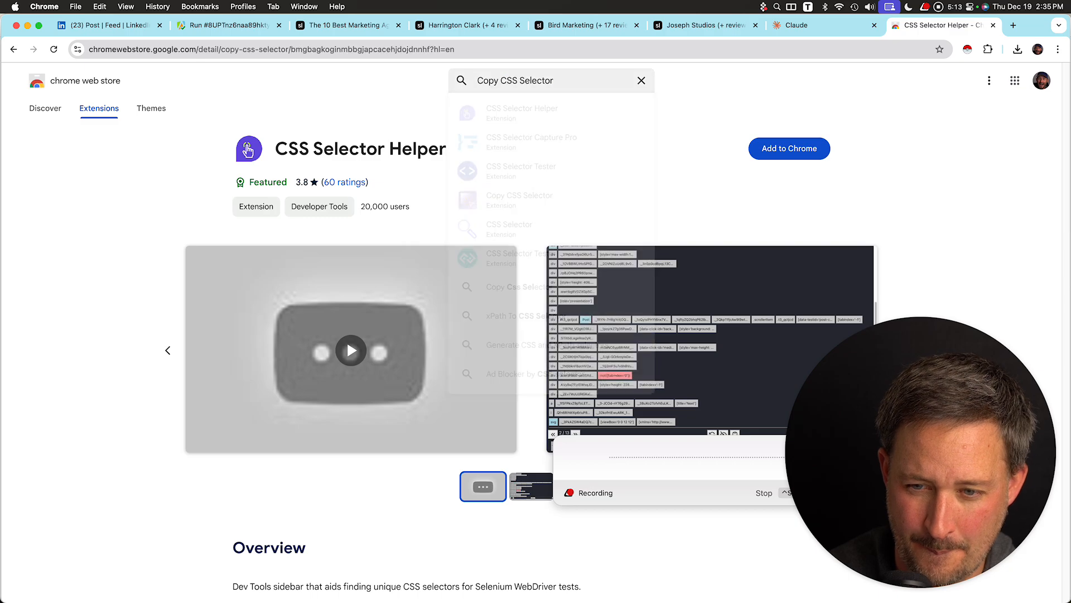
{"action": "key", "text": "Return"}
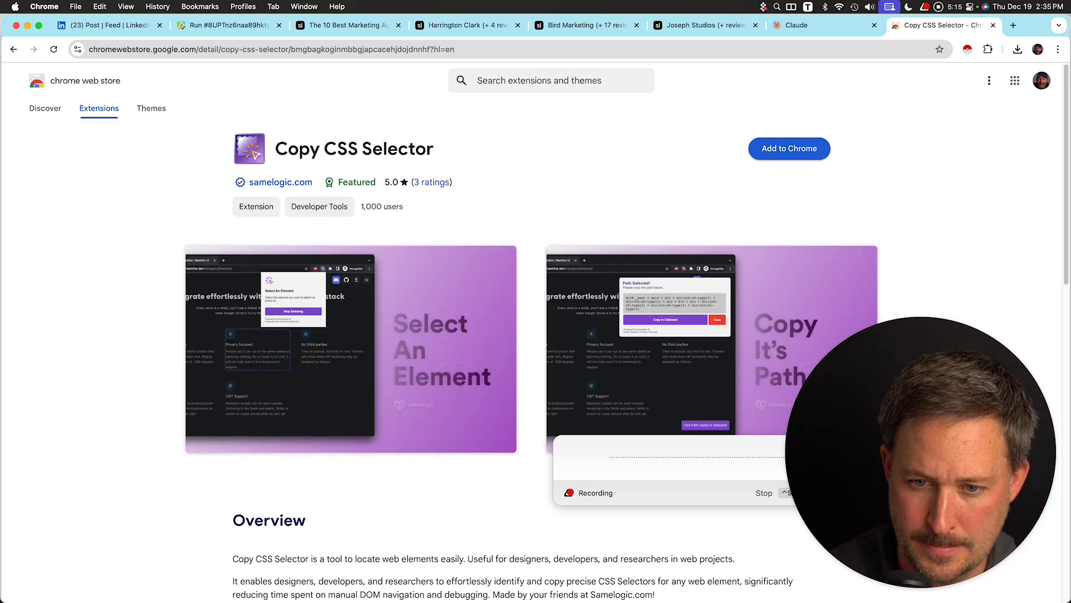
Add the Copy CSS Selector extension to Chrome and pin it to the toolbar on the Bird Marketing profile tab.
{"action": "left_click", "coordinate": [790, 149]}
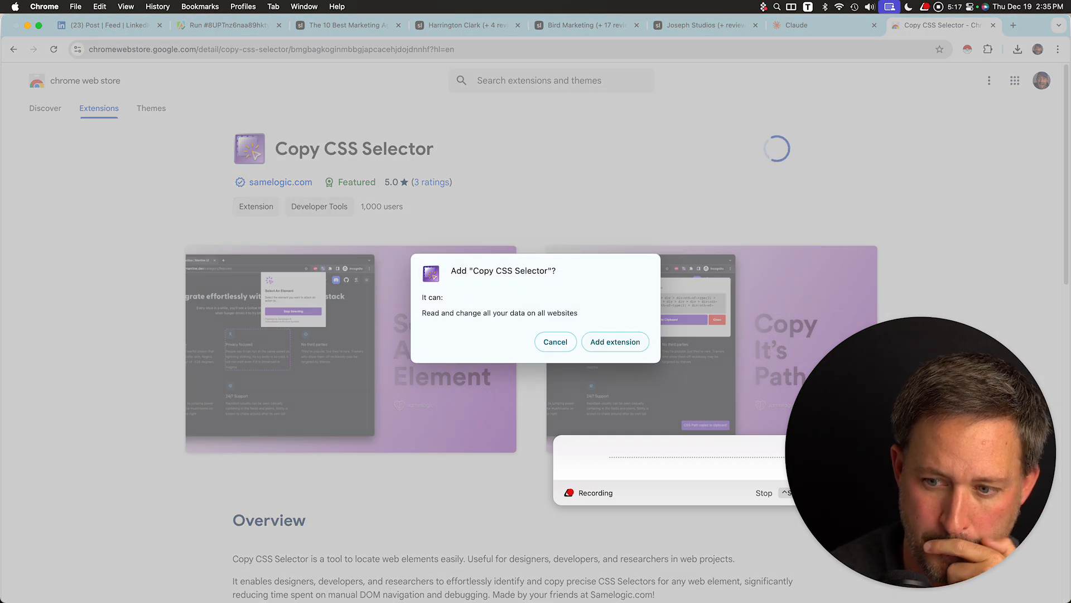
{"action": "key", "text": "Return"}
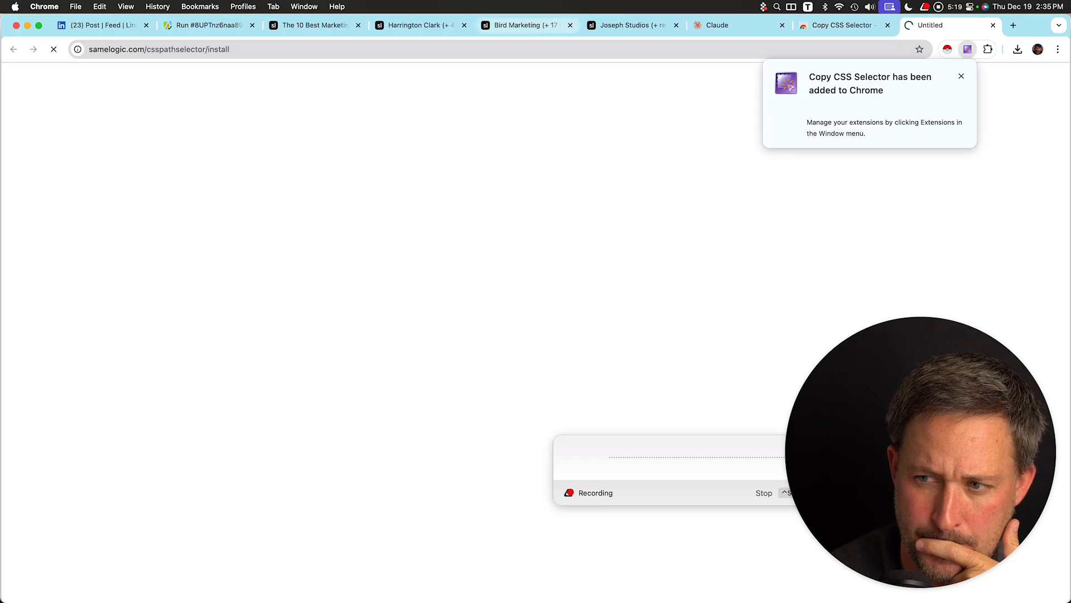
{"action": "key", "text": "super+5"}
{"action": "left_click", "coordinate": [988, 49]}
{"action": "left_click", "coordinate": [949, 160]}
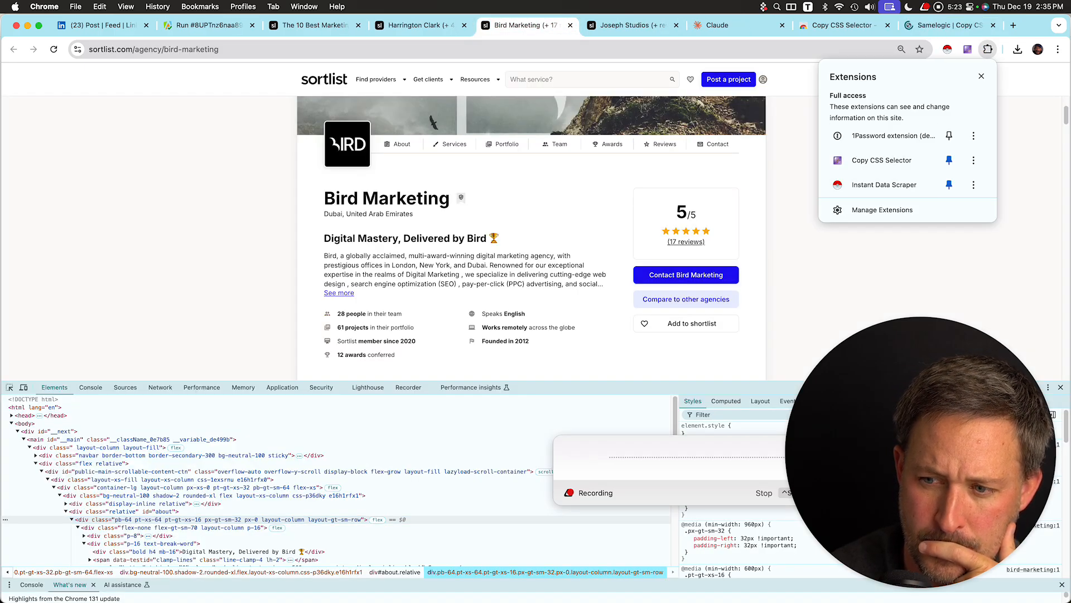
Try the Copy CSS Selector element picker on the Bird Marketing profile and stop it.
{"action": "left_click", "coordinate": [968, 49]}
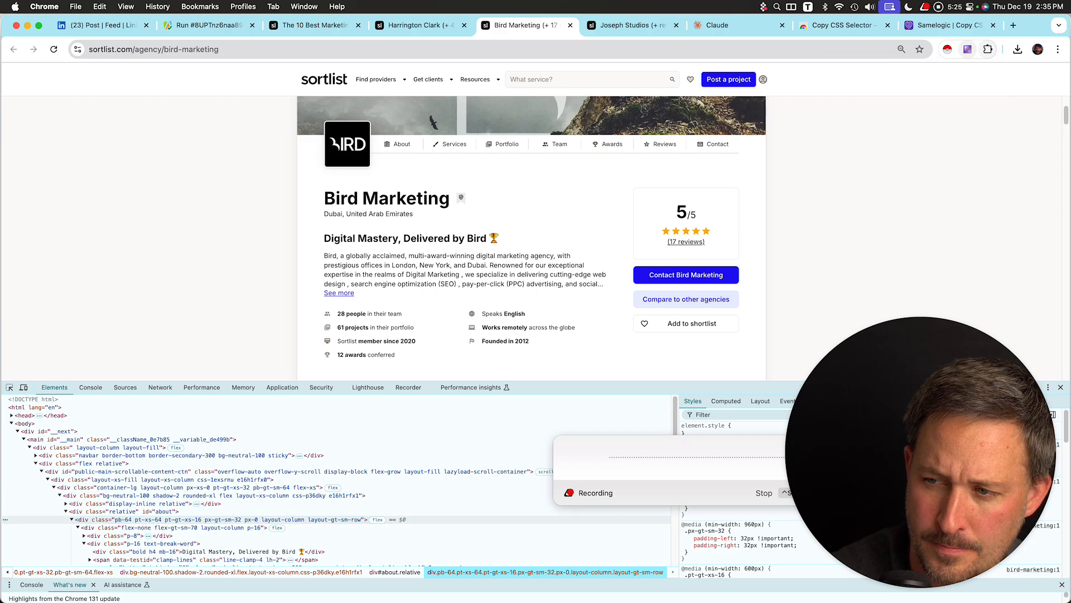
{"action": "left_click", "coordinate": [898, 173]}
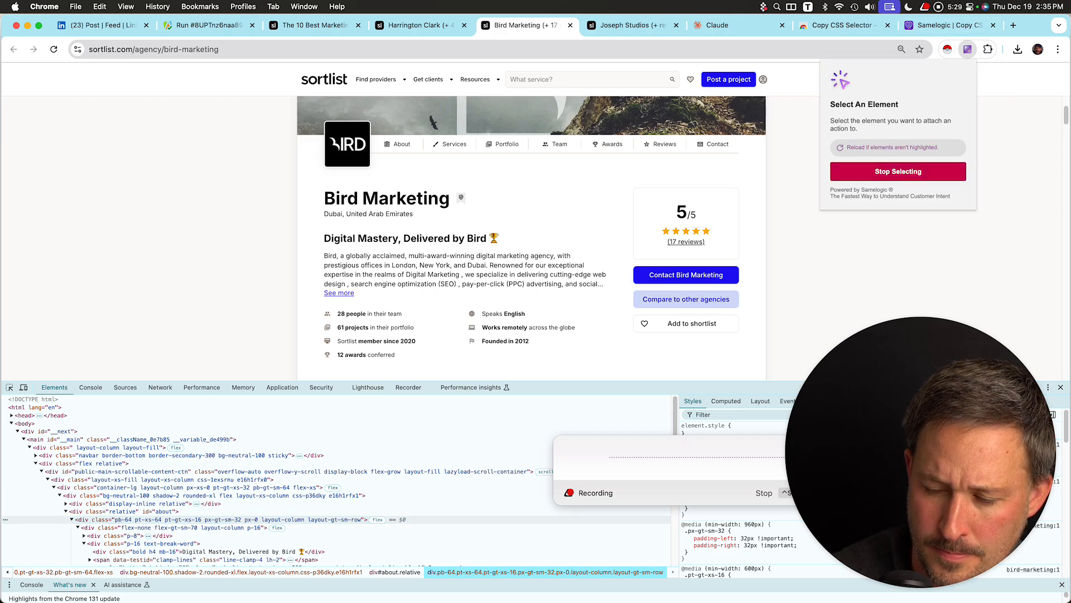
{"action": "key", "text": "Escape"}
{"action": "key", "text": "ctrl+shift+Tab"}
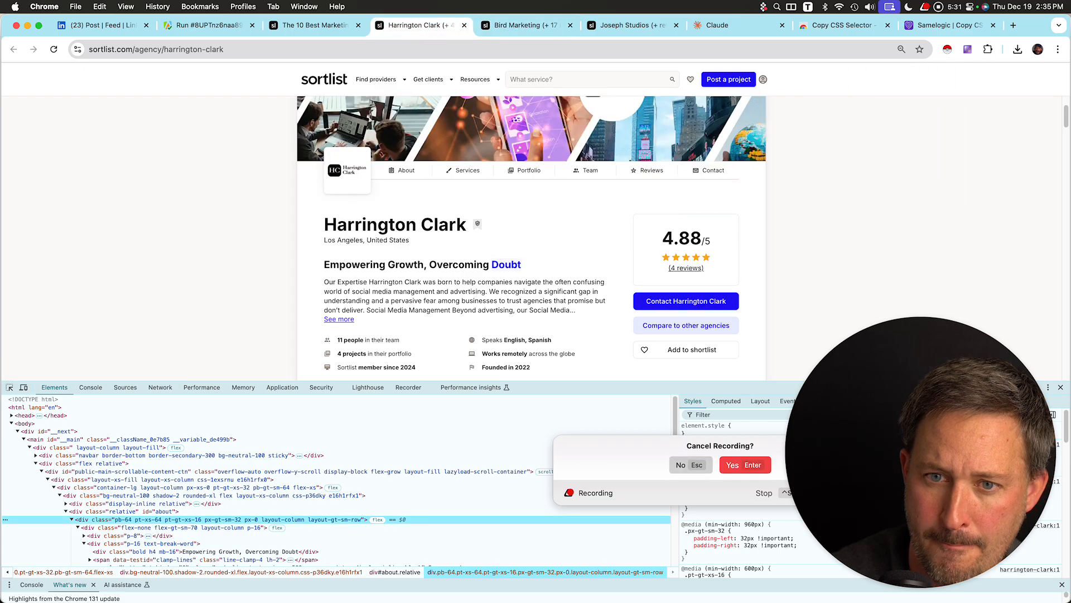
Switch to the Joseph Studios profile and try picking its Open website button with the element picker.
{"action": "key", "text": "ctrl+Tab"}
{"action": "key", "text": "ctrl+Tab"}
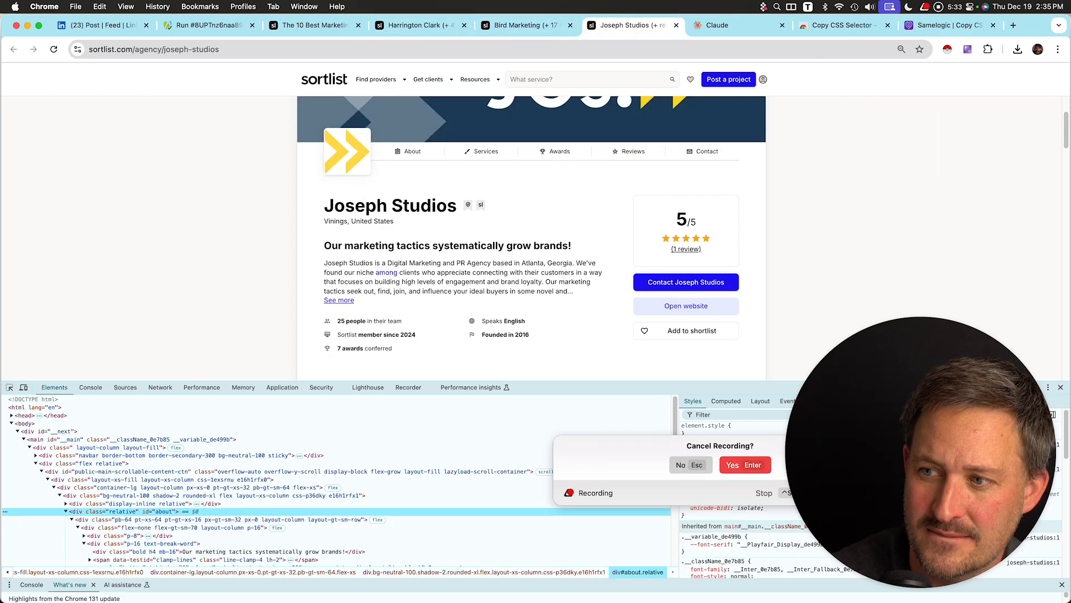
{"action": "left_click", "coordinate": [967, 49]}
{"action": "left_click", "coordinate": [899, 173]}
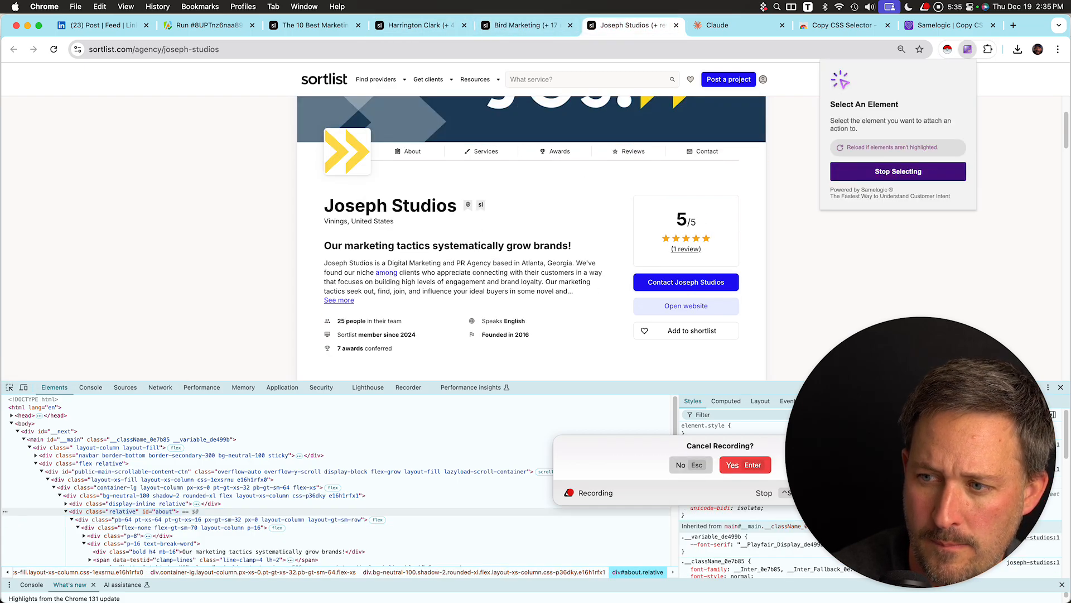
{"action": "left_click", "coordinate": [686, 306]}
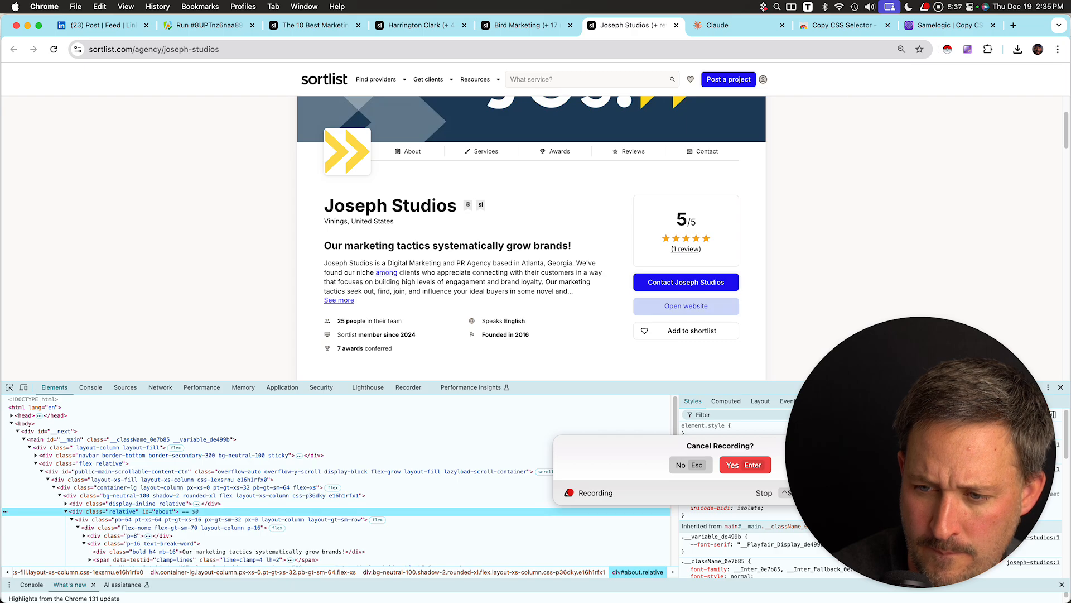
{"action": "left_click", "coordinate": [686, 305]}
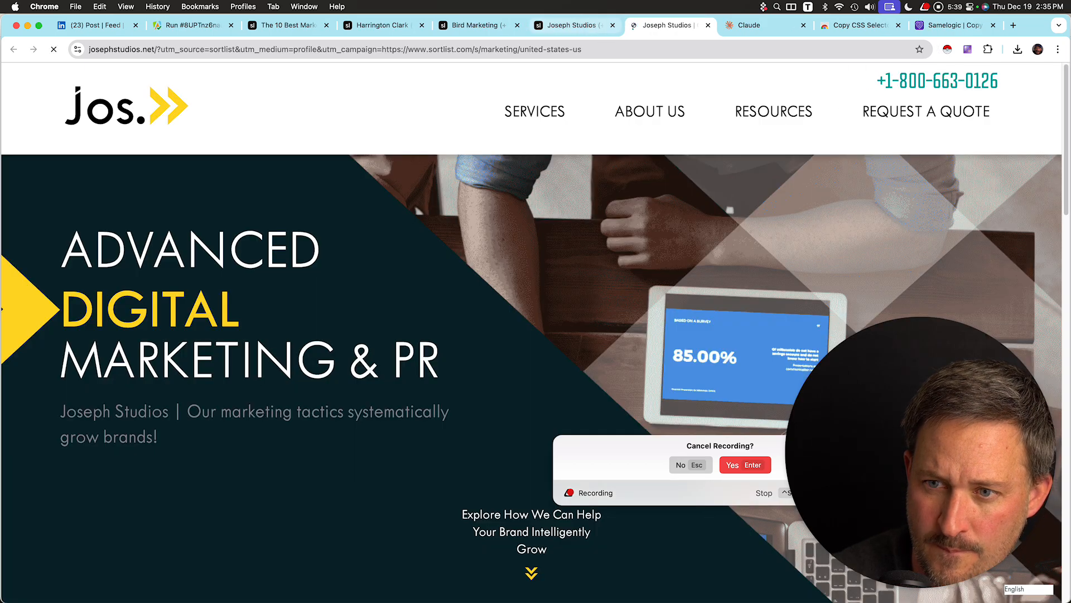
Return to the Joseph Studios profile and pick the Open website button again with the element picker.
{"action": "left_click", "coordinate": [575, 25]}
{"action": "left_click_drag", "start_coordinate": [921, 452], "coordinate": [202, 175]}
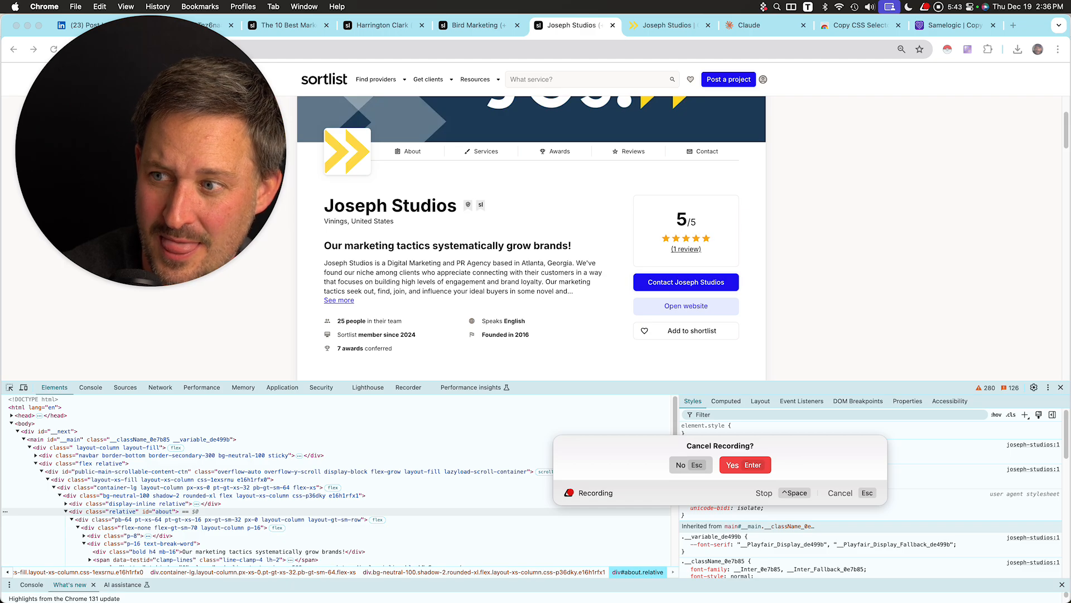
{"action": "left_click", "coordinate": [968, 49]}
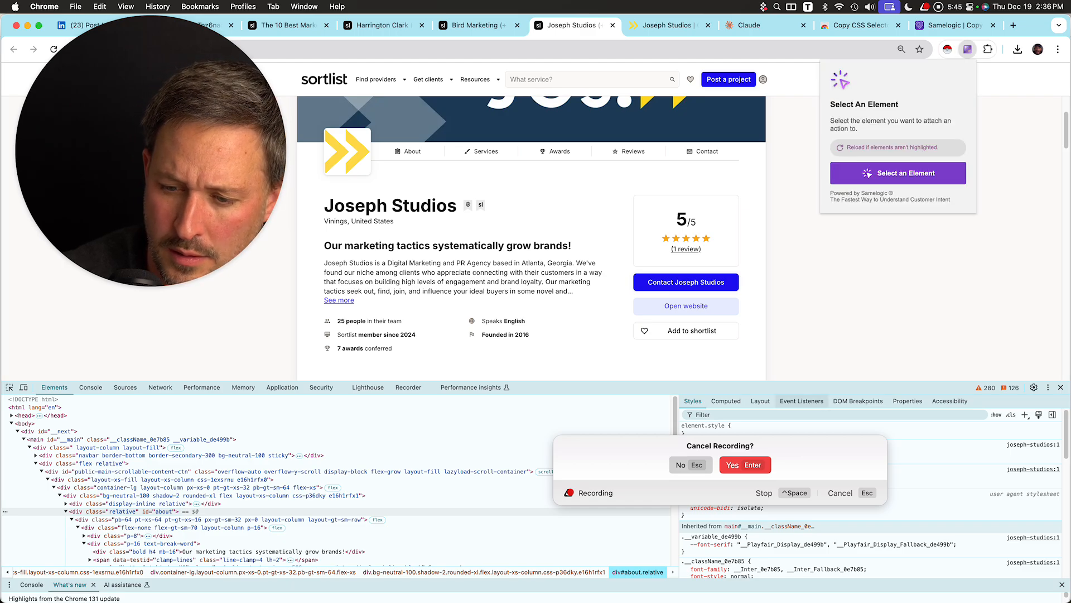
{"action": "left_click", "coordinate": [690, 464]}
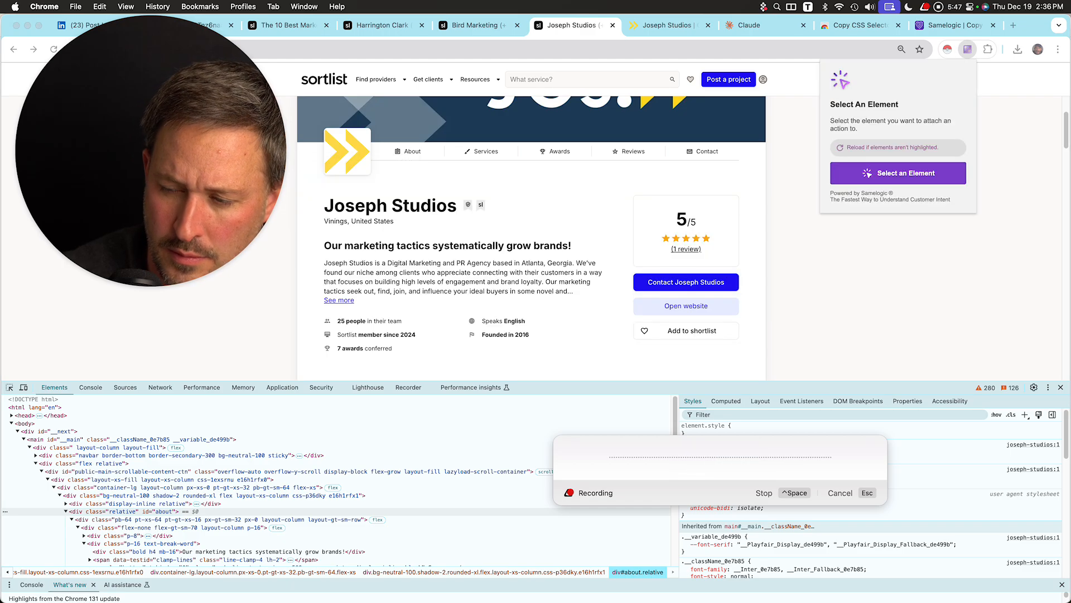
{"action": "left_click", "coordinate": [899, 173]}
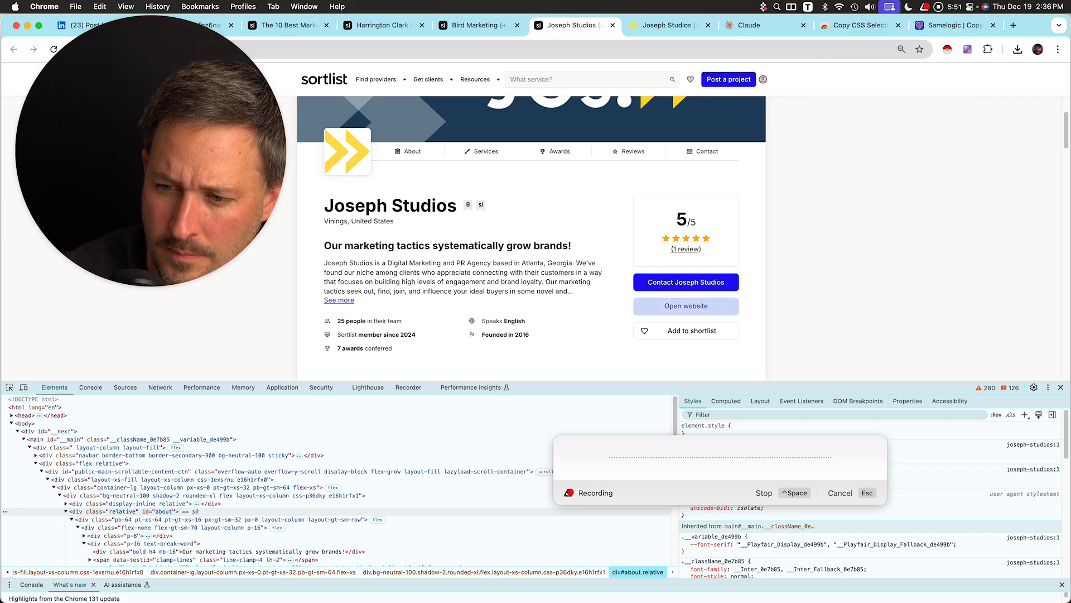
{"action": "left_click", "coordinate": [686, 306]}
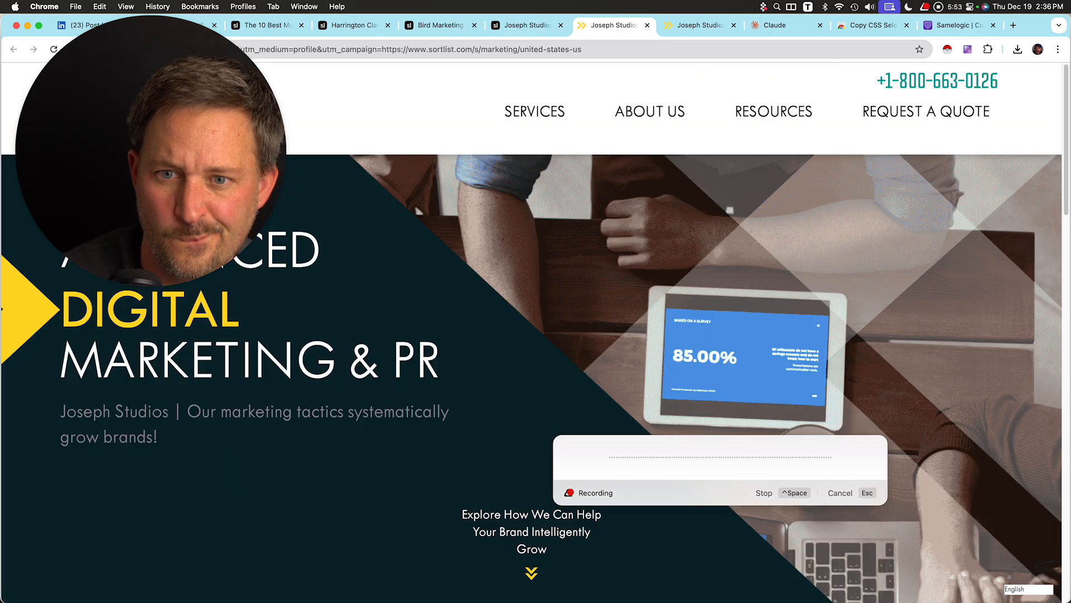
Copy the agency profile URLs from the url column of the Excel dataset.
{"action": "left_click", "coordinate": [775, 25]}
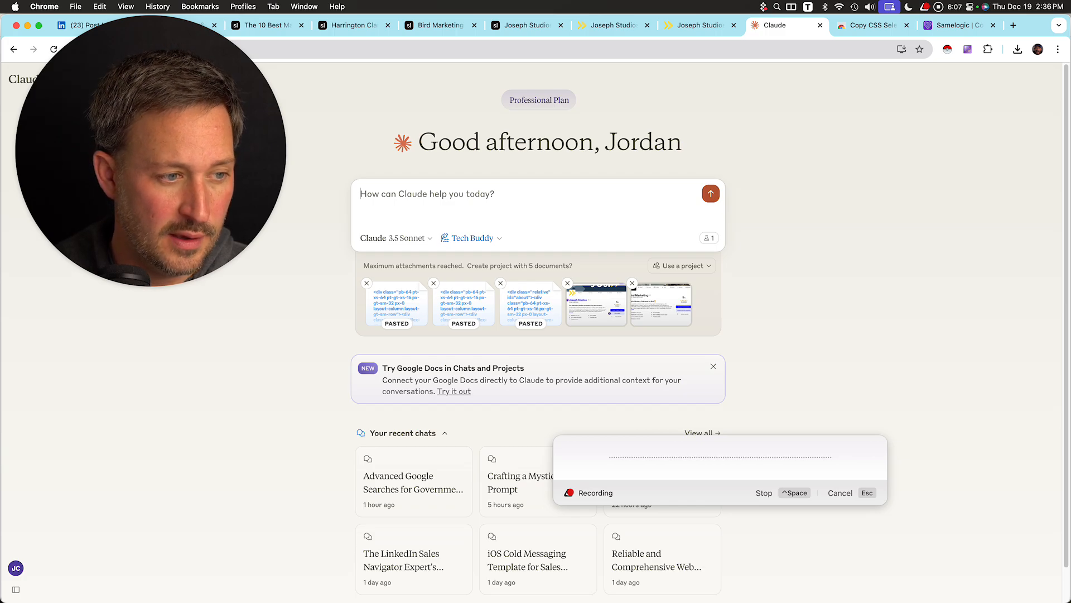
{"action": "left_click_drag", "start_coordinate": [357, 228], "coordinate": [400, 205]}
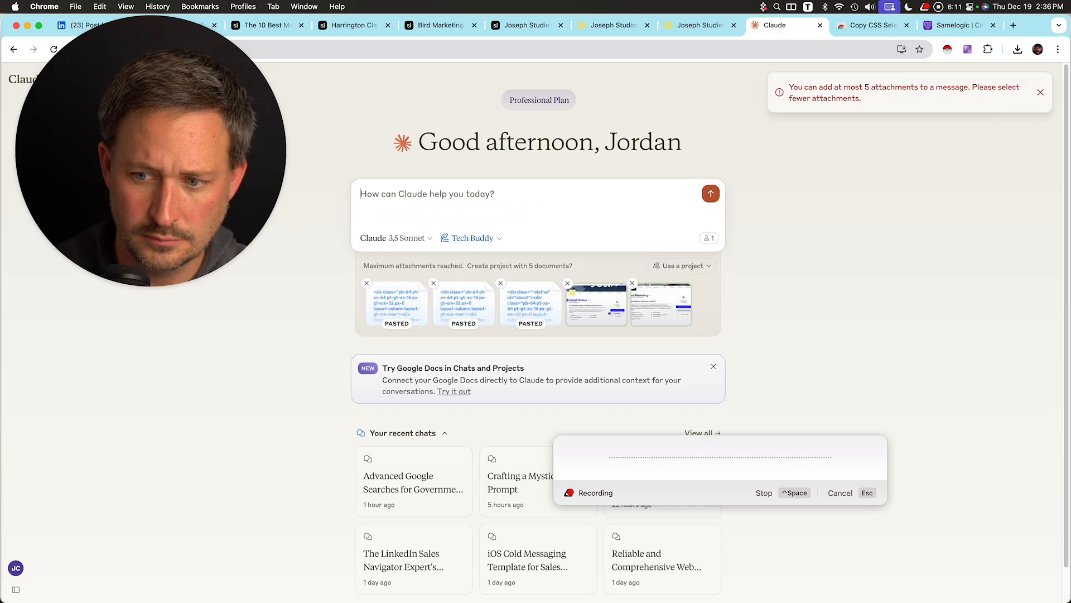
{"action": "key", "text": "super+Tab"}
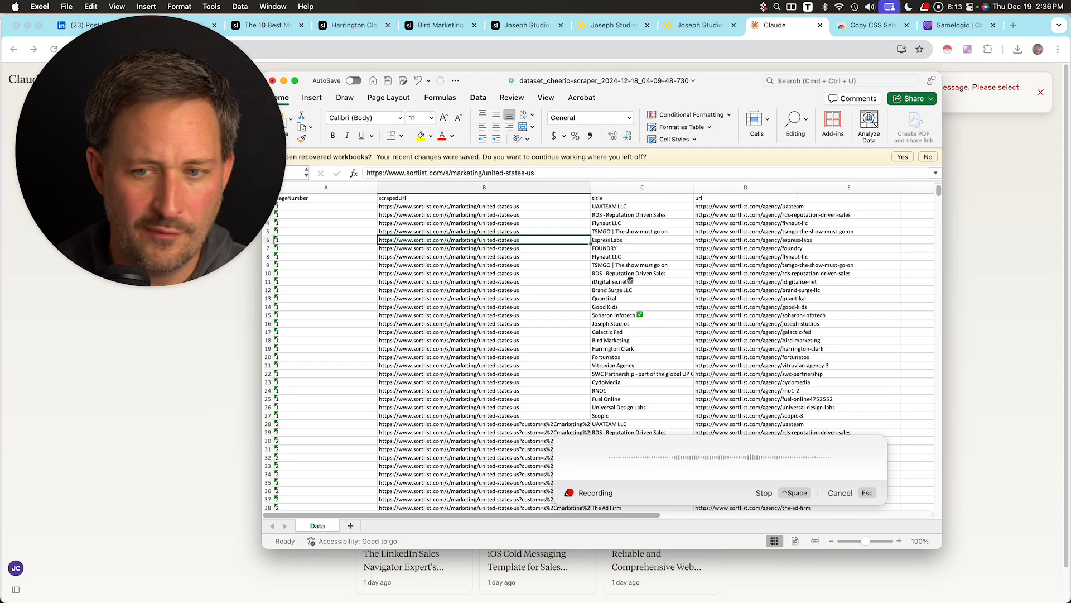
{"action": "left_click_drag", "start_coordinate": [746, 206], "coordinate": [746, 373]}
{"action": "key", "text": "super+c"}
{"action": "key", "text": "super+Tab"}
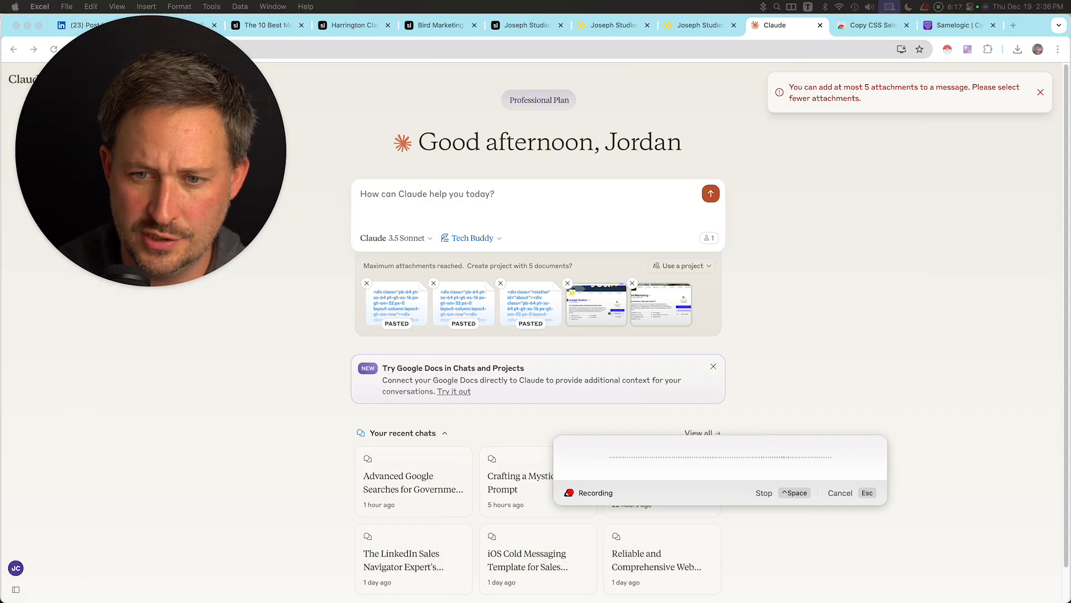
Paste the agency URLs into the Claude message, dictate a request for the Apify Cheerio Scraper configuration, and send it.
{"action": "key", "text": "super+v"}
{"action": "key", "text": "shift+Return"}
{"action": "key", "text": "shift+Return"}
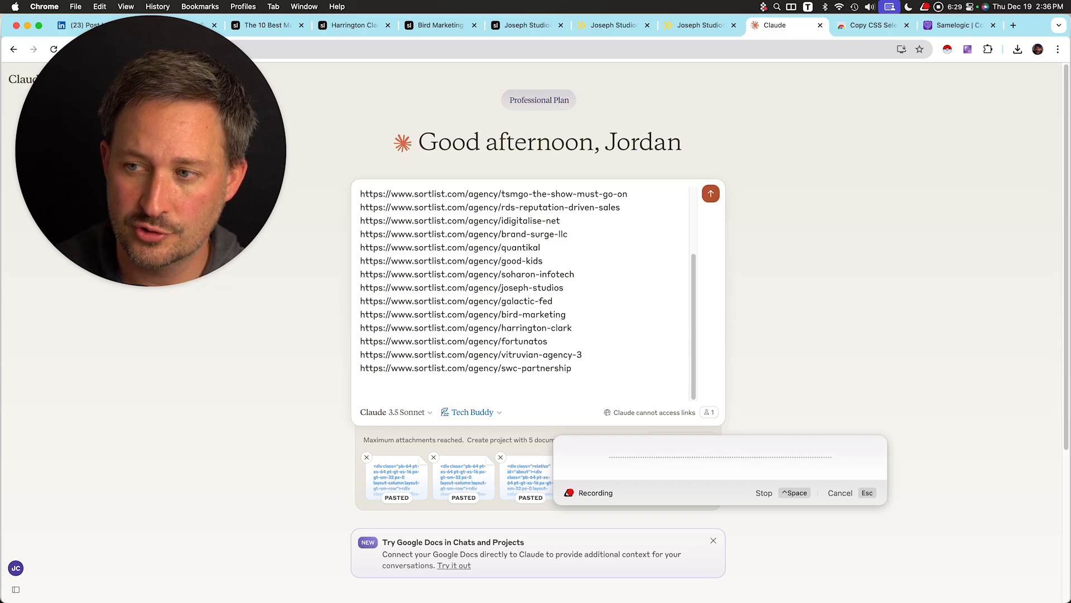
{"action": "key", "text": "ctrl+space"}
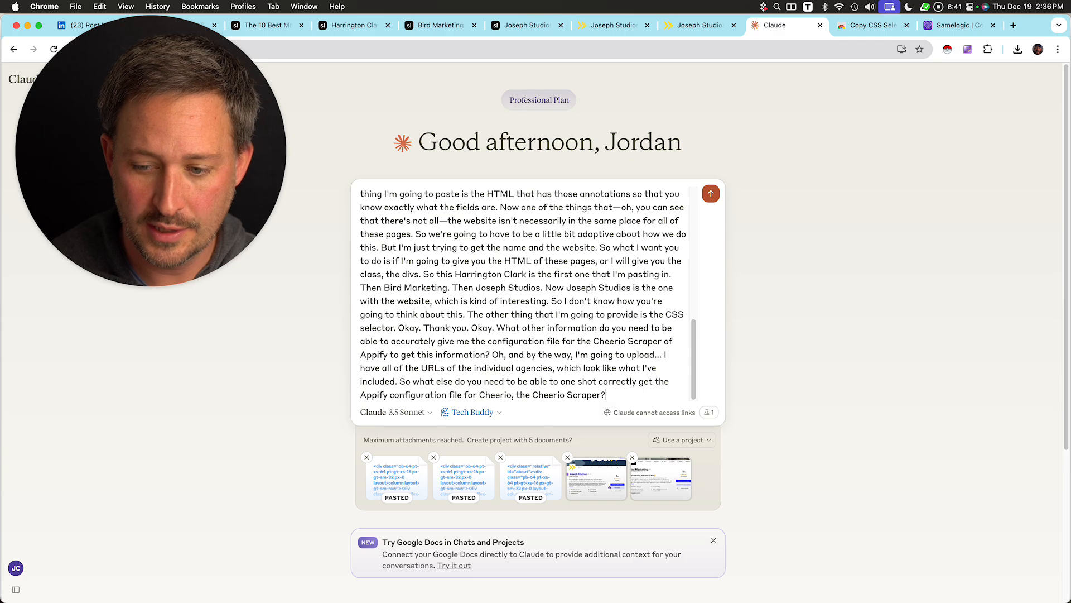
{"action": "scroll", "coordinate": [523, 295], "scroll_direction": "up", "scroll_amount": 1}
{"action": "key", "text": "Return"}
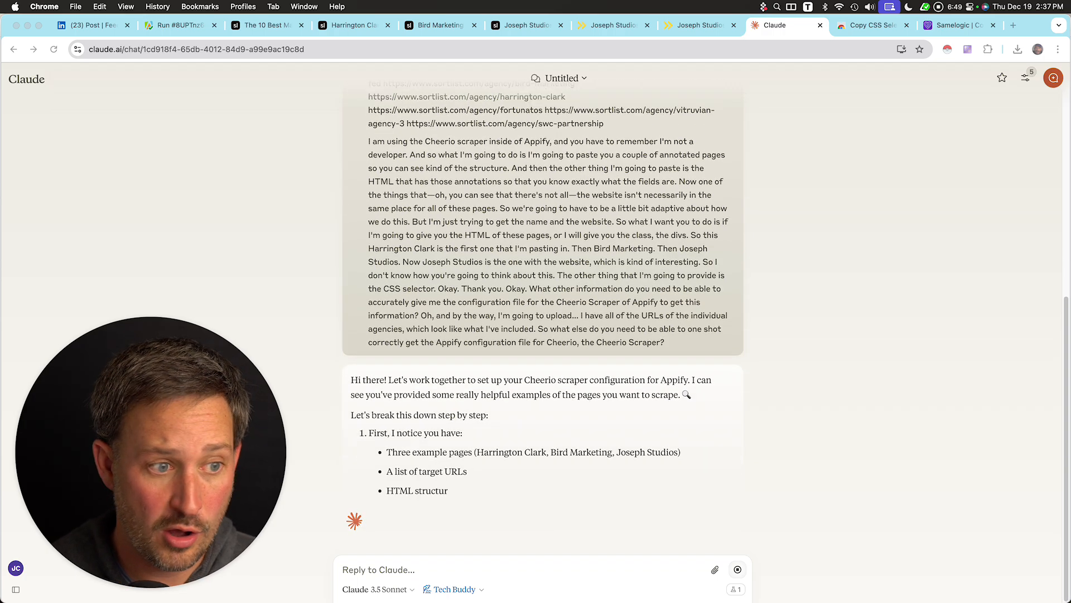
Read Claude's reply about what it needs for the Cheerio Scraper configuration.
{"action": "mouse_move", "coordinate": [1, 49]}
{"action": "left_mouse_down"}
{"action": "mouse_move", "coordinate": [452, 50]}
{"action": "mouse_move", "coordinate": [589, 74]}
{"action": "mouse_move", "coordinate": [0, 68]}
{"action": "left_mouse_up"}
{"action": "scroll", "coordinate": [543, 318], "scroll_direction": "up", "scroll_amount": 2}
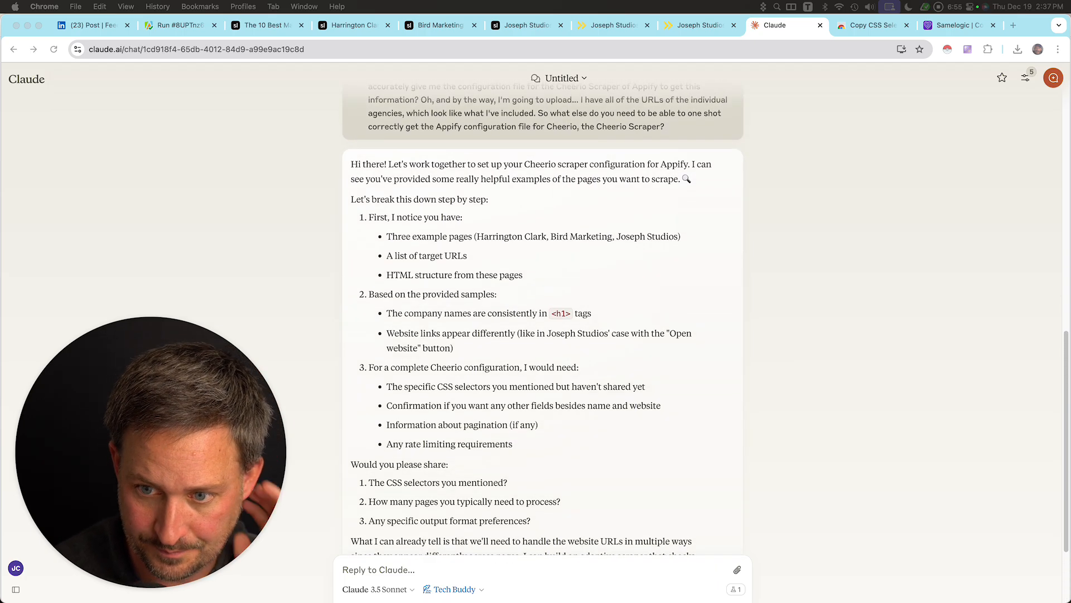
{"action": "scroll", "coordinate": [543, 318], "scroll_direction": "down", "scroll_amount": 2}
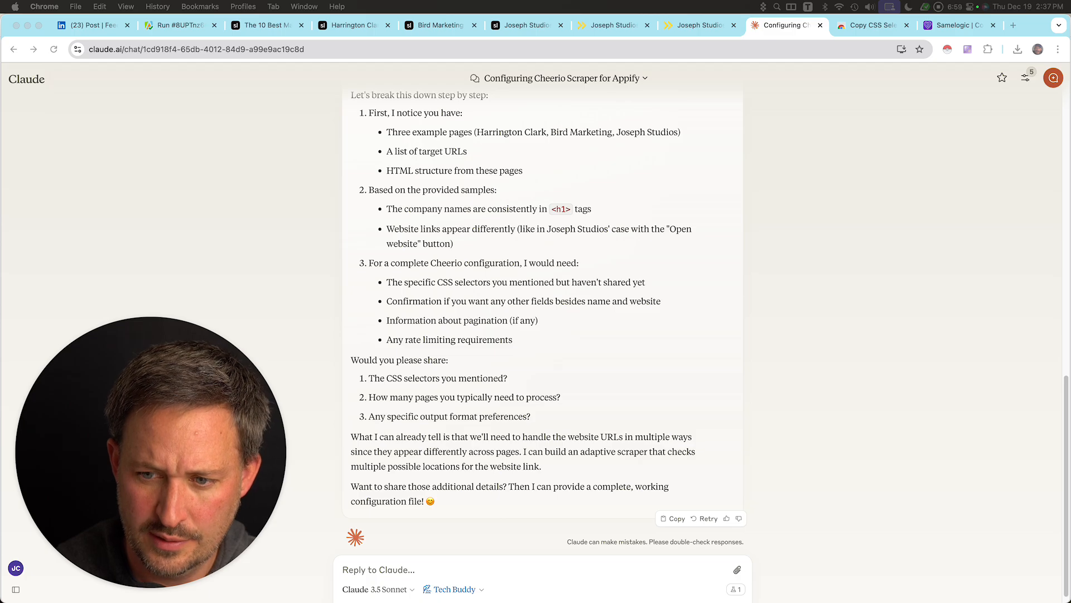
{"action": "scroll", "coordinate": [543, 312], "scroll_direction": "down", "scroll_amount": 1}
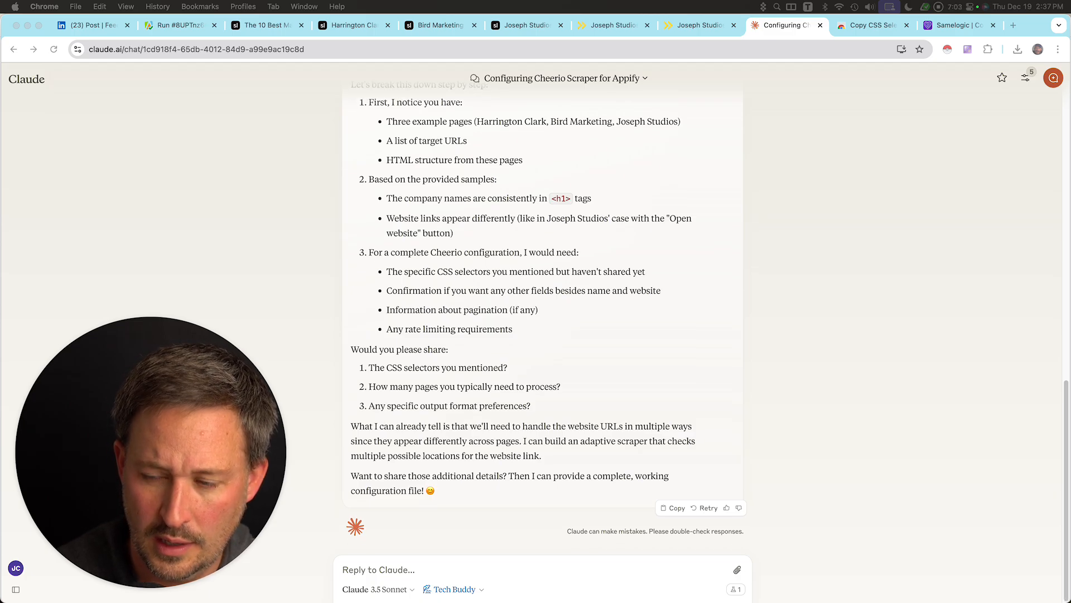
{"action": "left_click", "coordinate": [379, 570]}
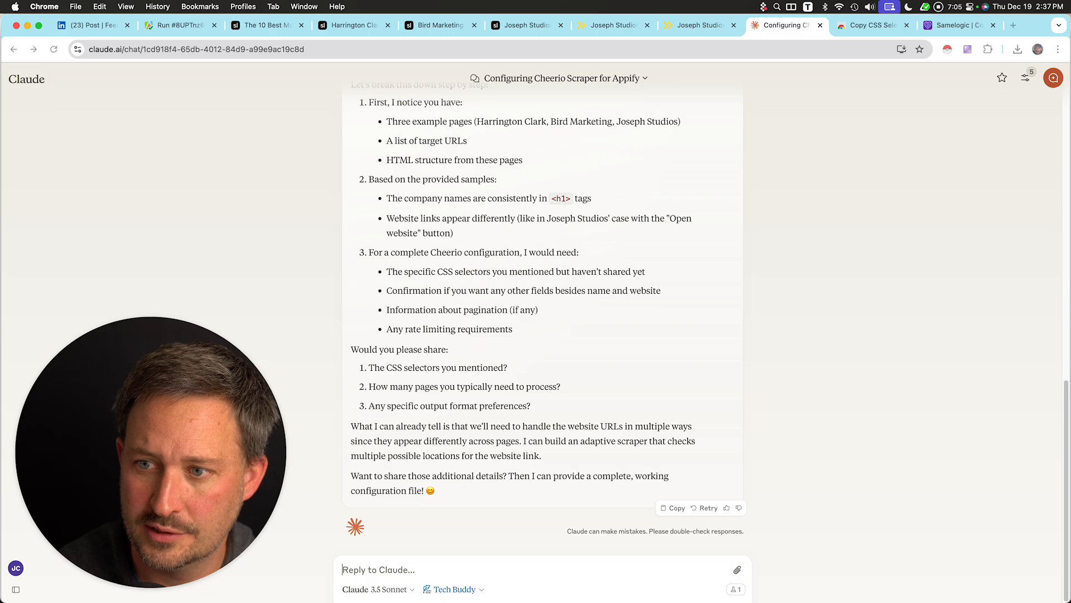
{"action": "key", "text": "ctrl+shift+Tab"}
{"action": "key", "text": "super+w"}
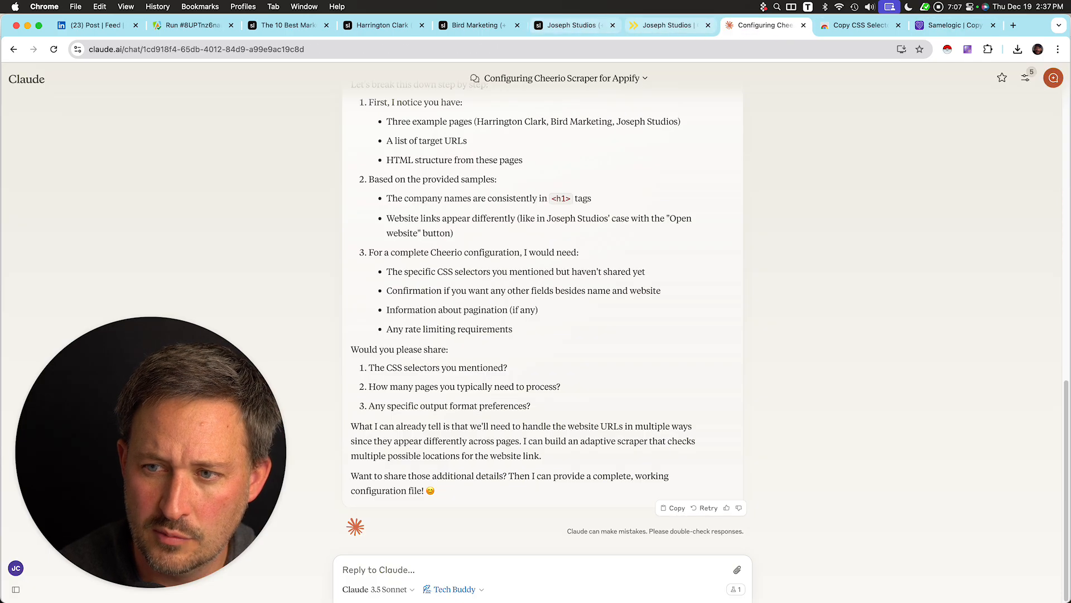
{"action": "key", "text": "ctrl+shift+Tab"}
{"action": "key", "text": "super+w"}
{"action": "key", "text": "ctrl+shift+Tab"}
{"action": "key", "text": "ctrl+shift+Tab"}
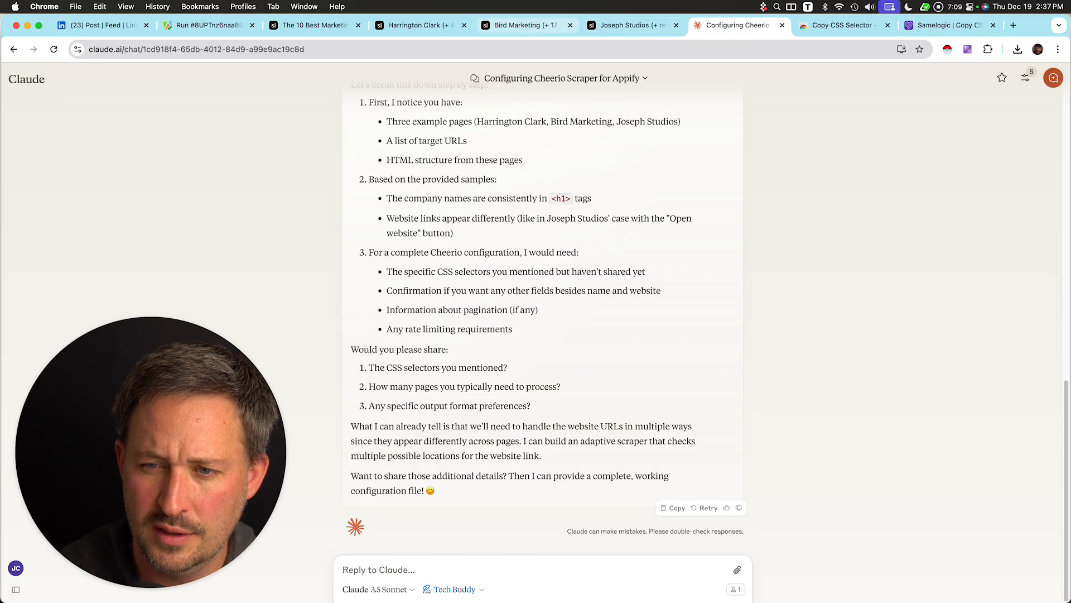
{"action": "key", "text": "ctrl+shift+Tab"}
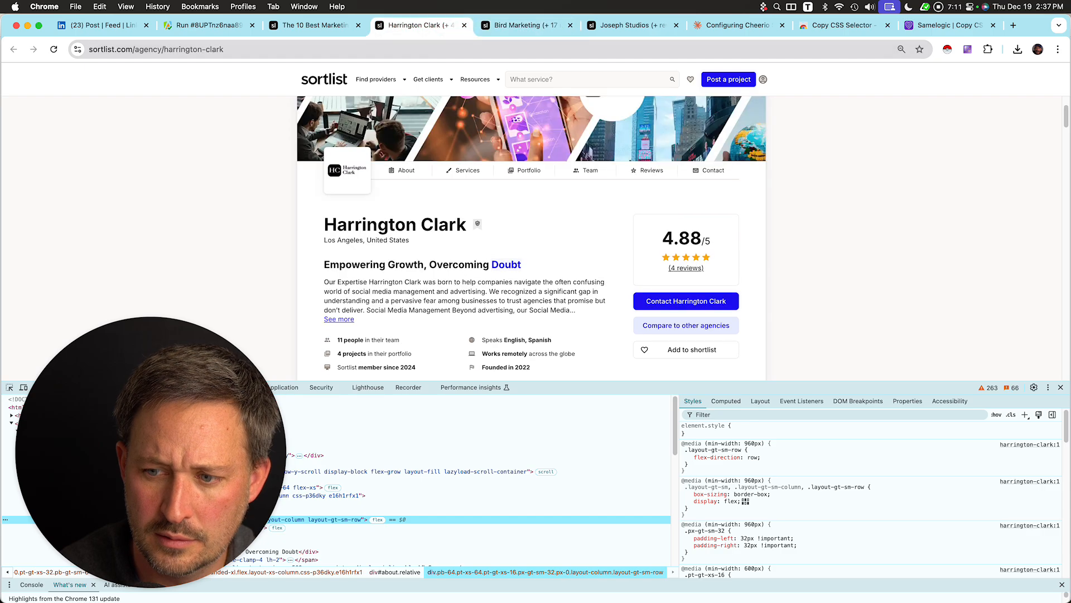
{"action": "scroll", "coordinate": [531, 238], "scroll_direction": "down", "scroll_amount": 2}
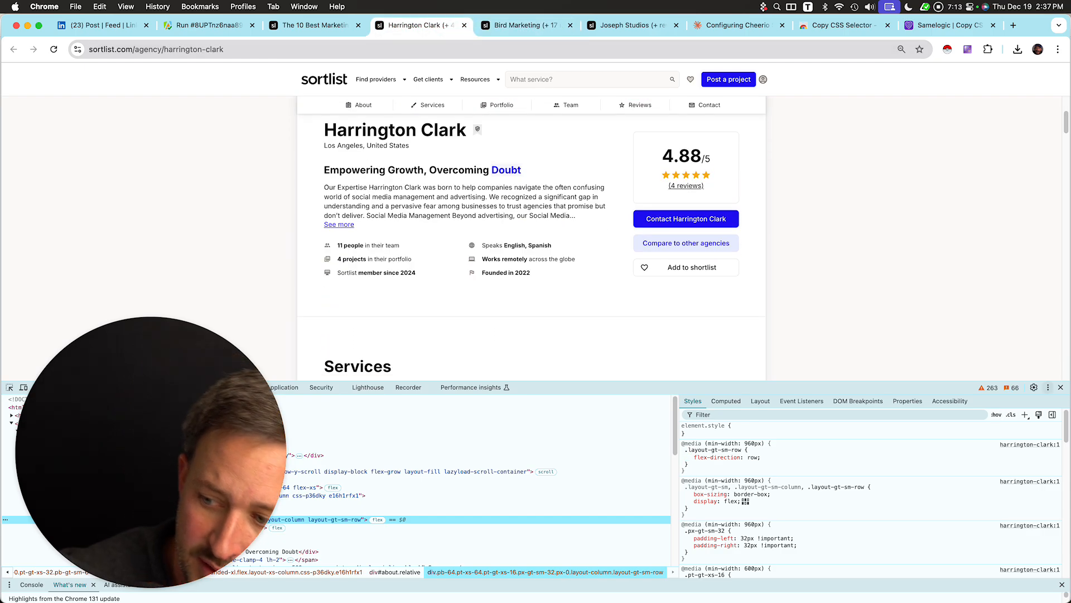
{"action": "left_click", "coordinate": [1061, 387]}
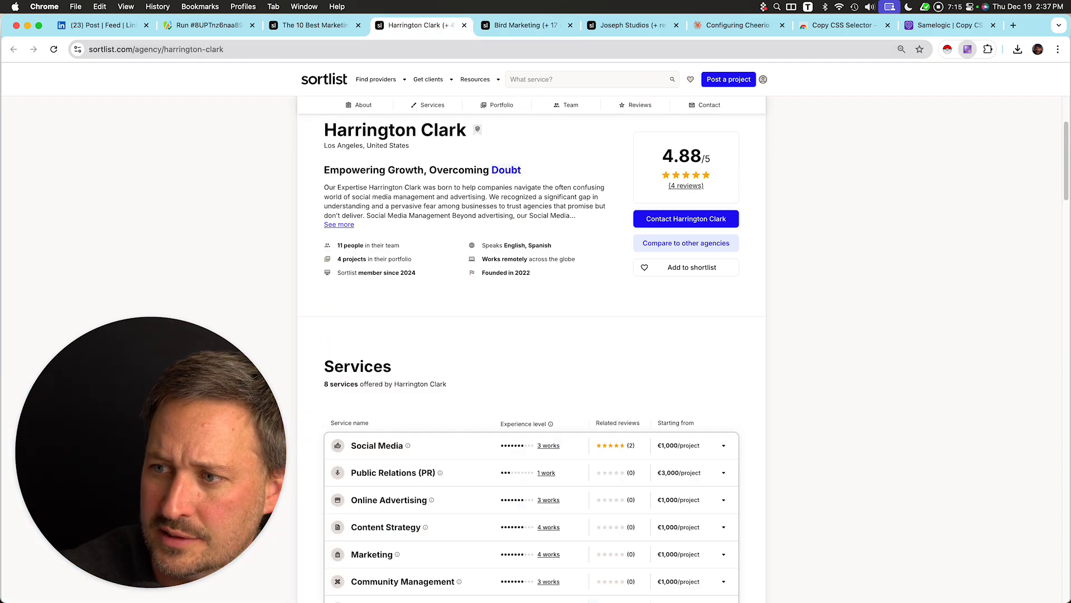
{"action": "left_click", "coordinate": [967, 49]}
{"action": "left_click", "coordinate": [898, 171]}
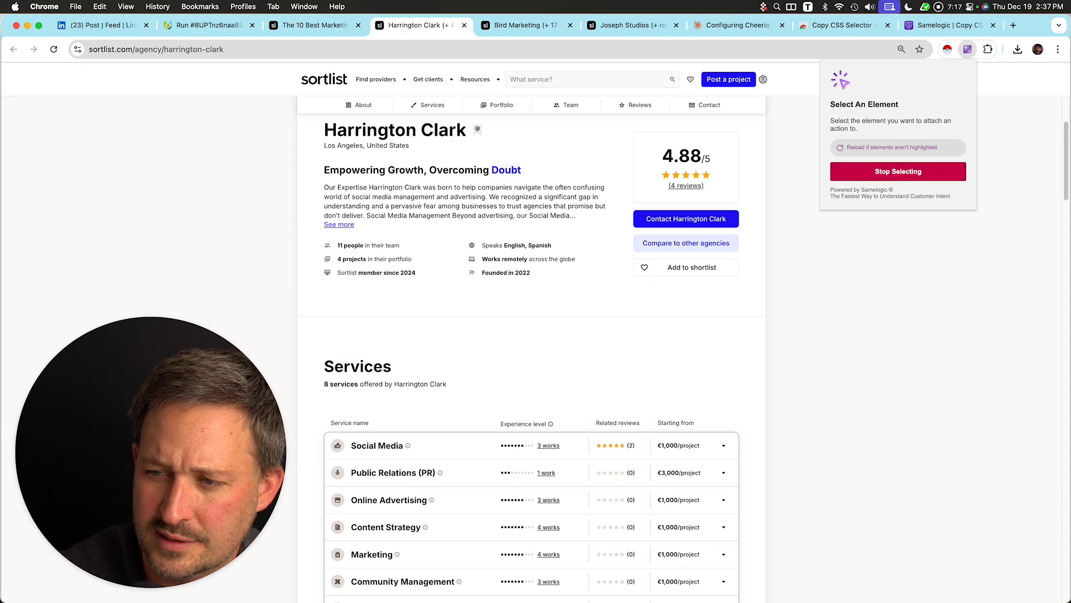
{"action": "left_click", "coordinate": [316, 25]}
{"action": "left_click", "coordinate": [633, 25]}
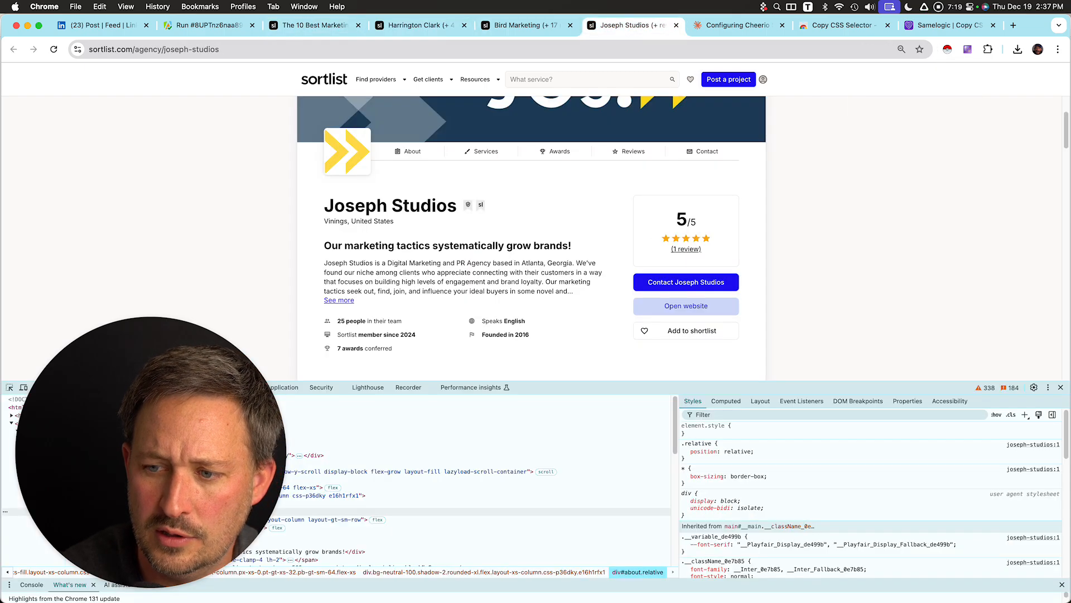
Close the developer tools on the Joseph Studios profile and try picking the Open website button with the selector extension.
{"action": "left_click", "coordinate": [968, 49]}
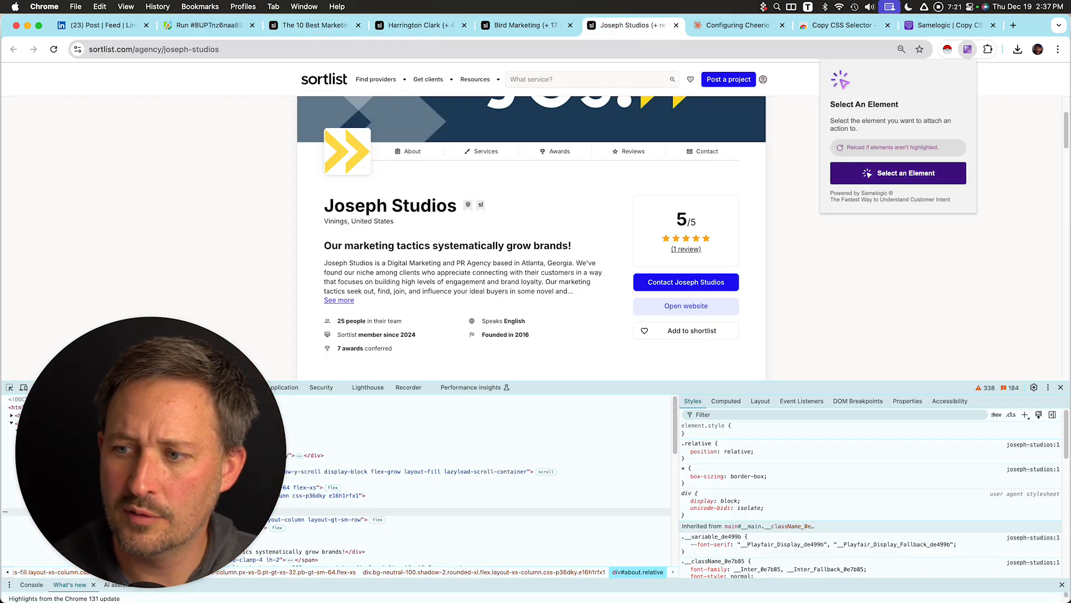
{"action": "left_click", "coordinate": [898, 173]}
{"action": "left_click", "coordinate": [686, 306]}
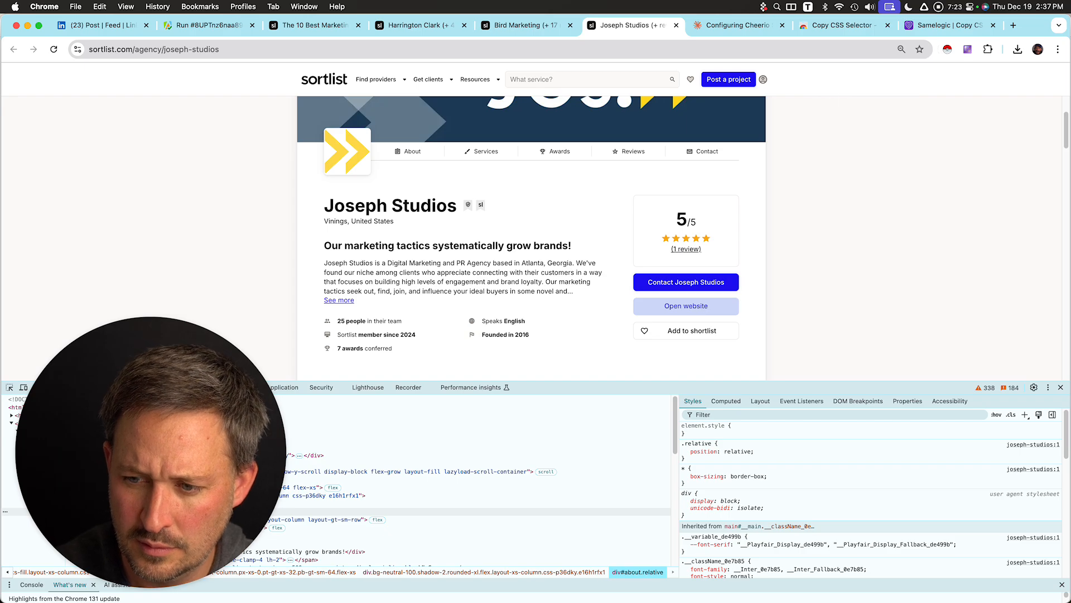
{"action": "left_click", "coordinate": [967, 50]}
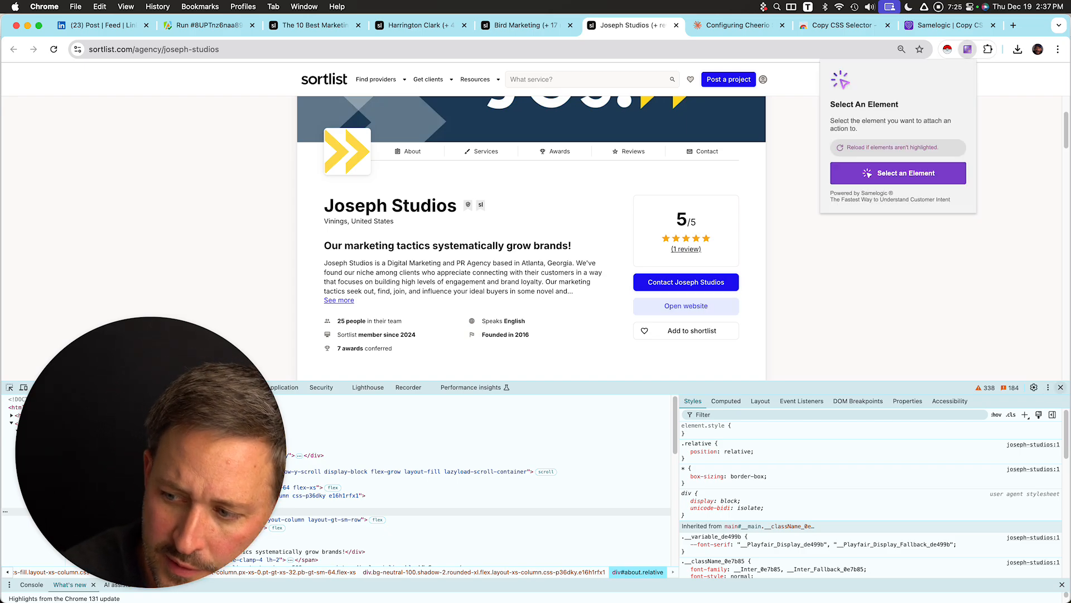
{"action": "left_click", "coordinate": [1060, 387]}
{"action": "left_click", "coordinate": [1061, 387]}
{"action": "left_click", "coordinate": [967, 49]}
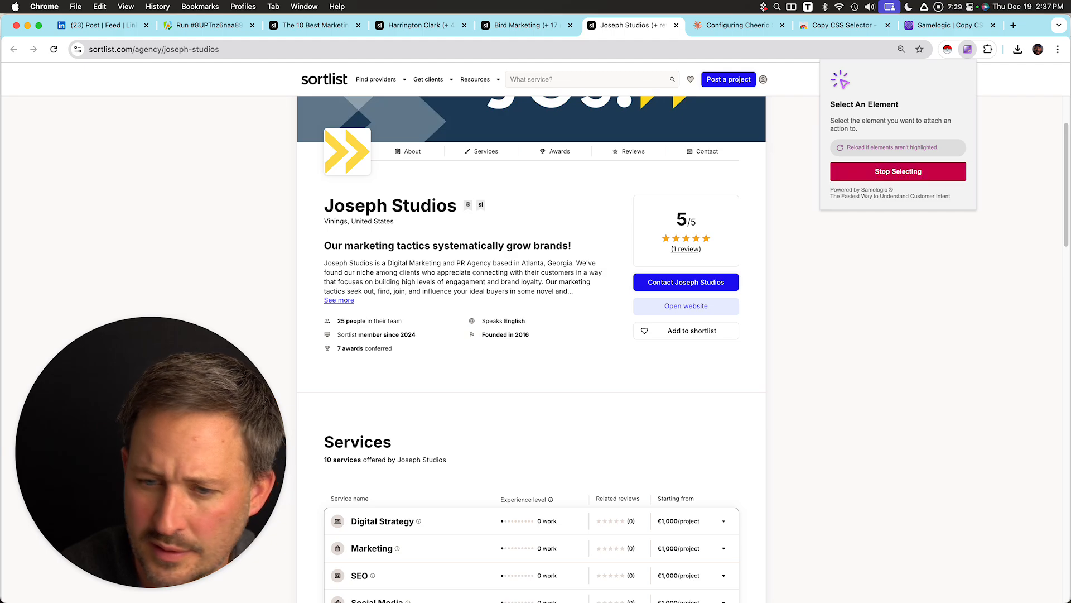
{"action": "left_click", "coordinate": [686, 306]}
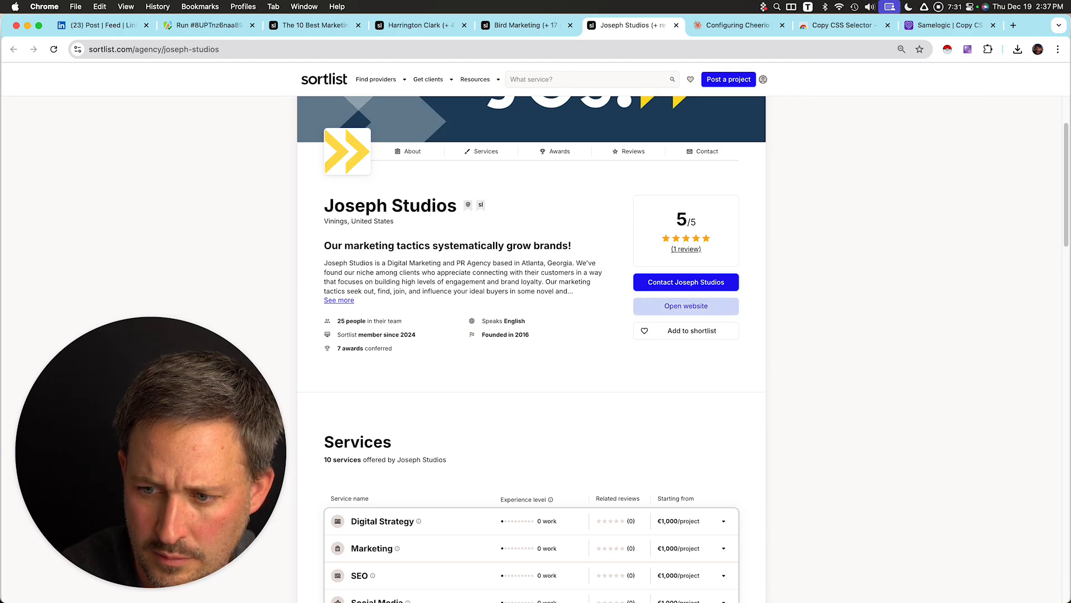
{"action": "left_click_drag", "start_coordinate": [150, 452], "coordinate": [449, 390]}
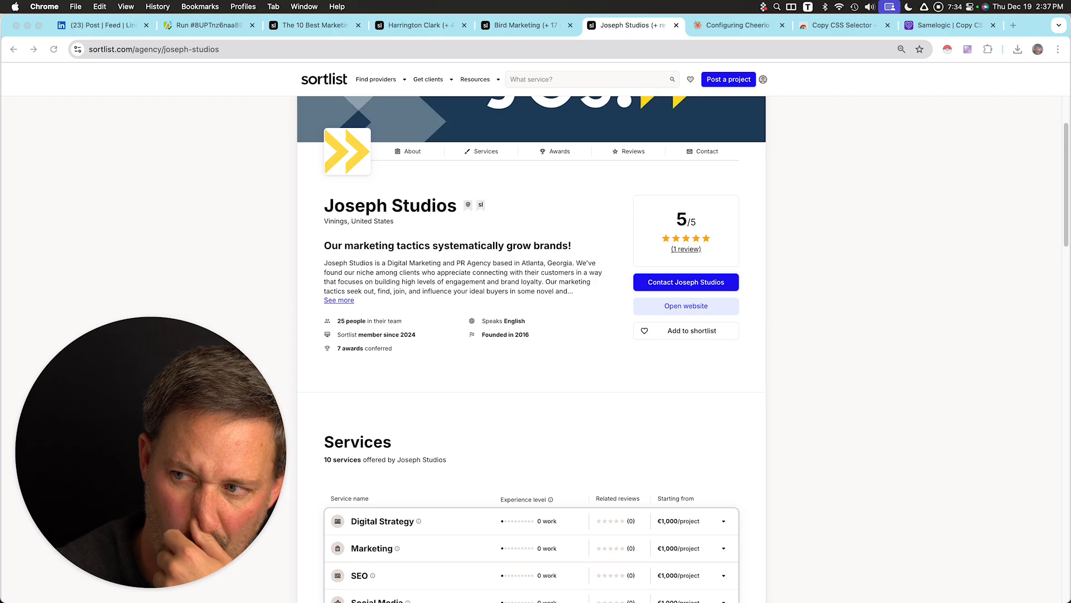
Reload the Joseph Studios profile and copy the CSS selector of the Open website button using the selector extension.
{"action": "left_click", "coordinate": [967, 49]}
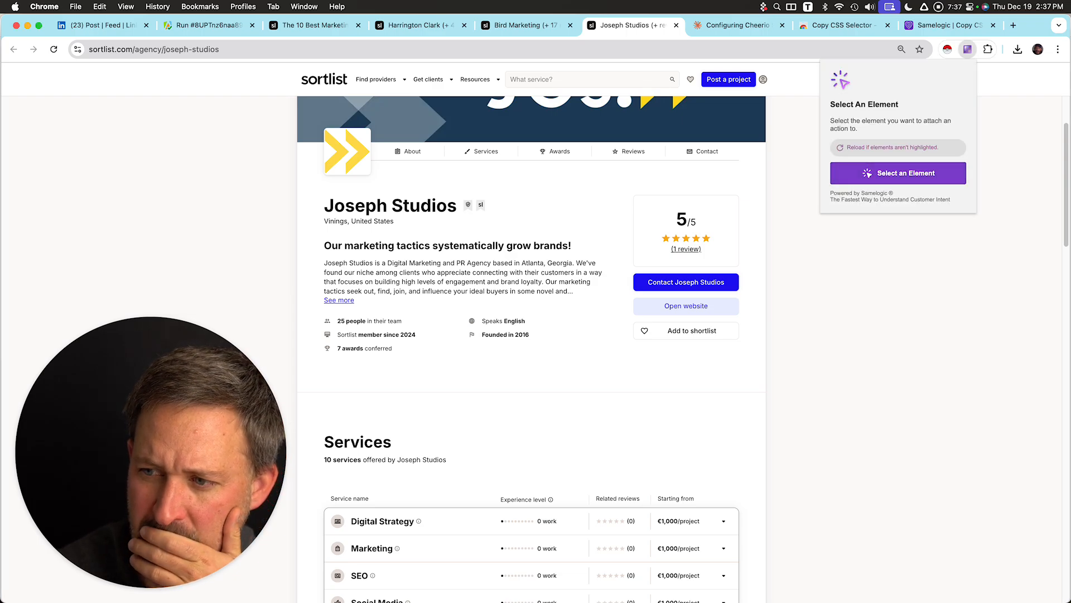
{"action": "left_click", "coordinate": [719, 49]}
{"action": "key", "text": "Return"}
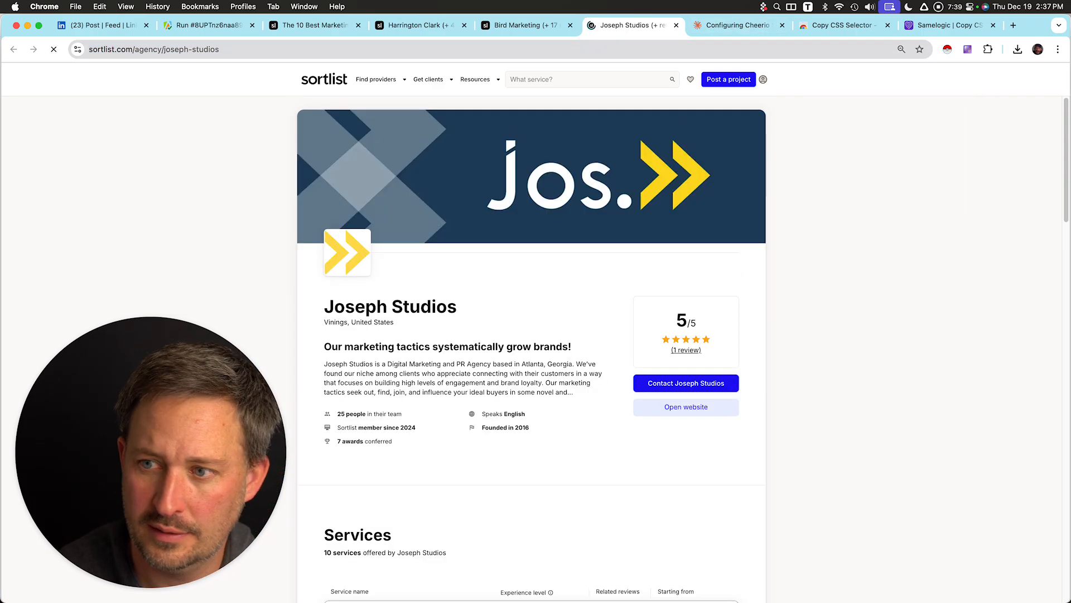
{"action": "left_click", "coordinate": [968, 49]}
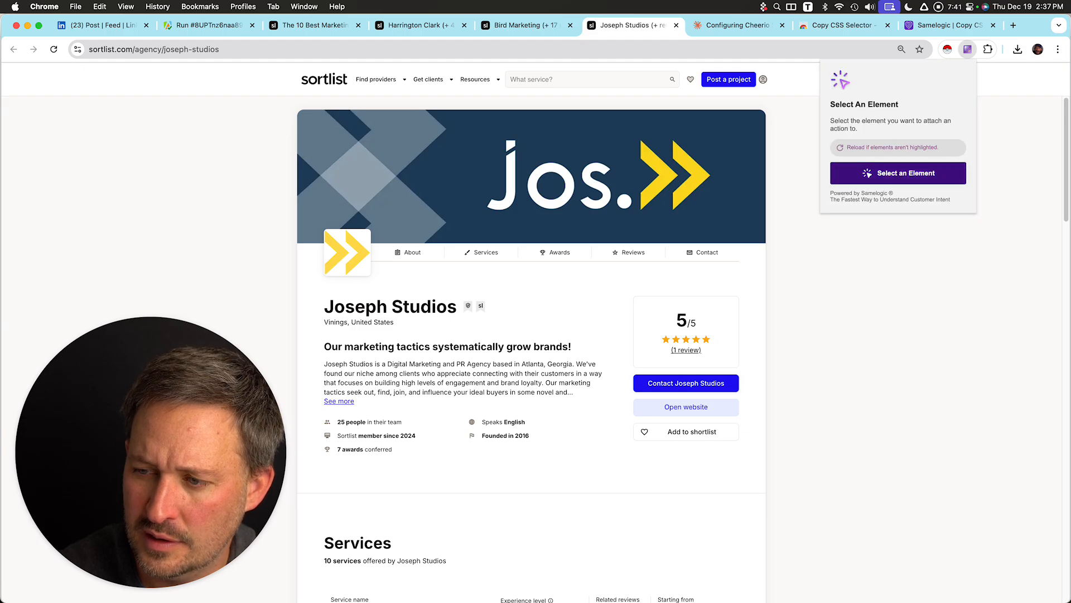
{"action": "left_click", "coordinate": [898, 173]}
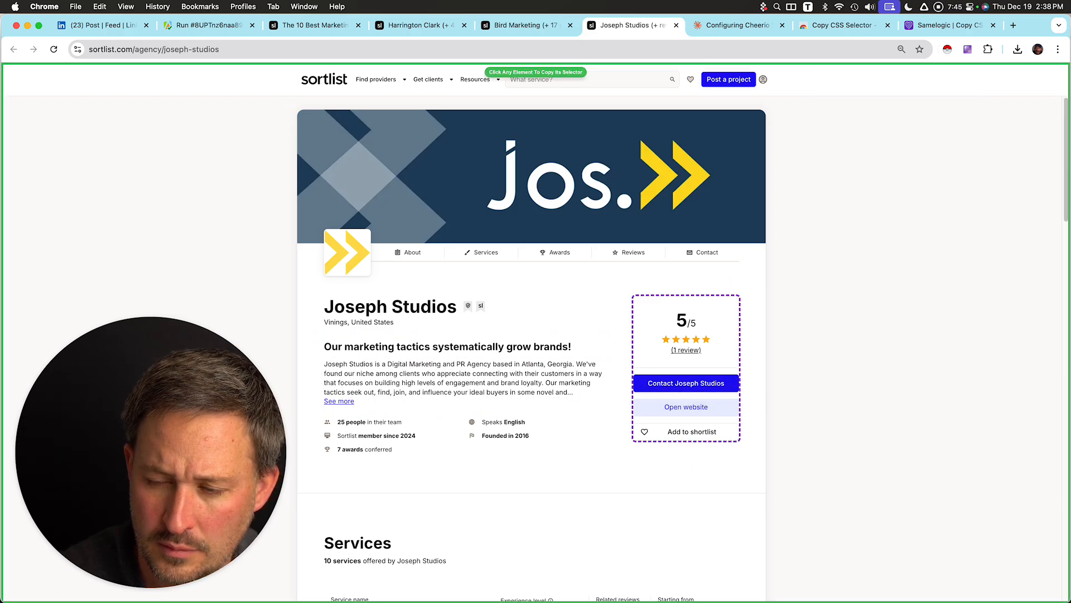
{"action": "left_click", "coordinate": [686, 408]}
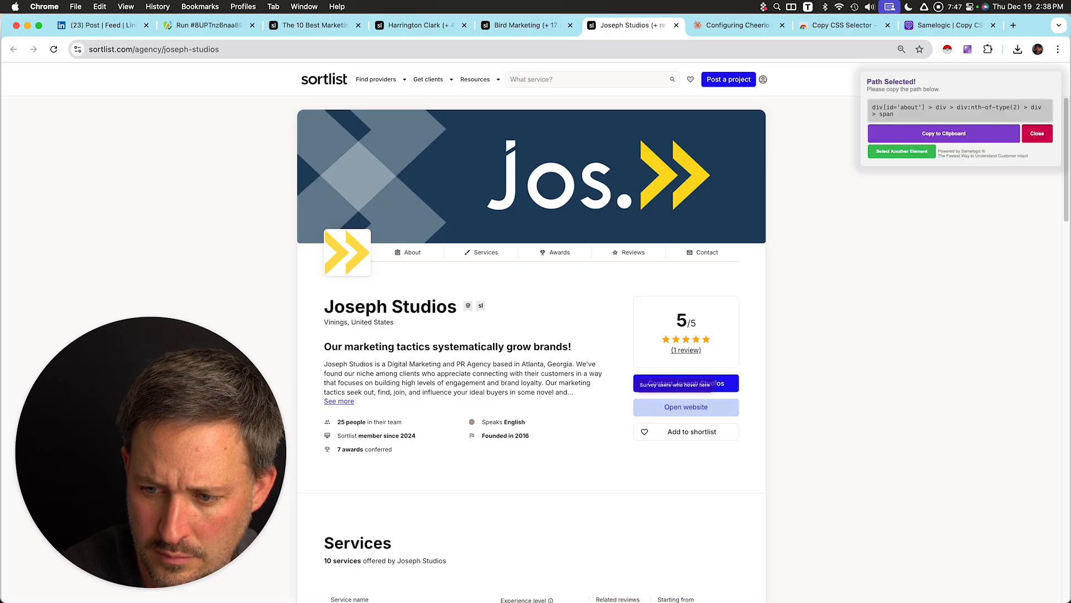
{"action": "left_click", "coordinate": [944, 133]}
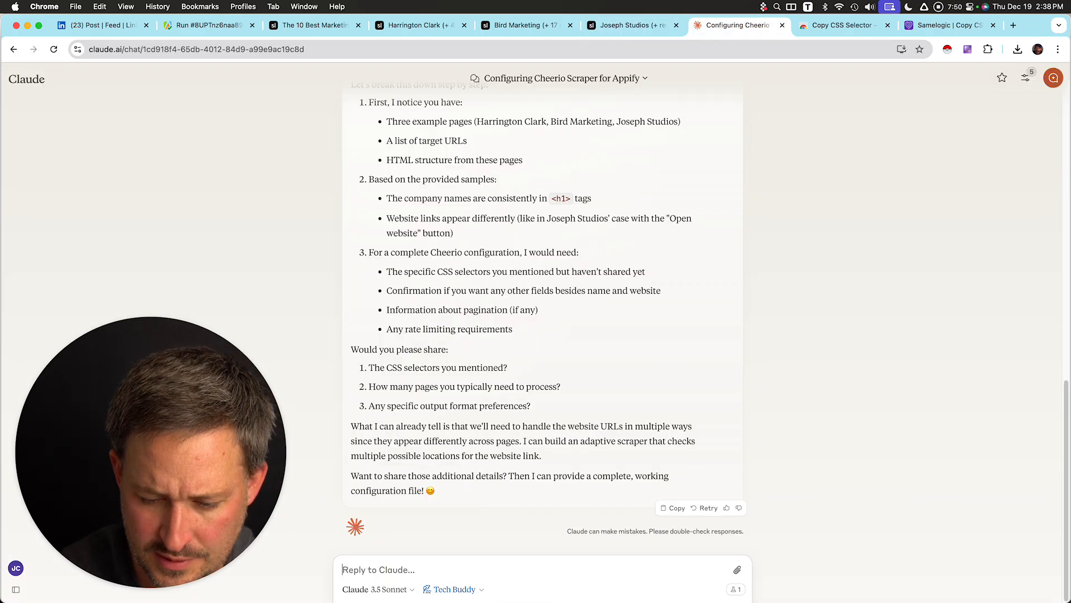
Paste the copied selector into the Claude message followed by "<-- for the website".
{"action": "type", "text": "div[id='about'] > div > div:nth-of-type(2) > div > span"}
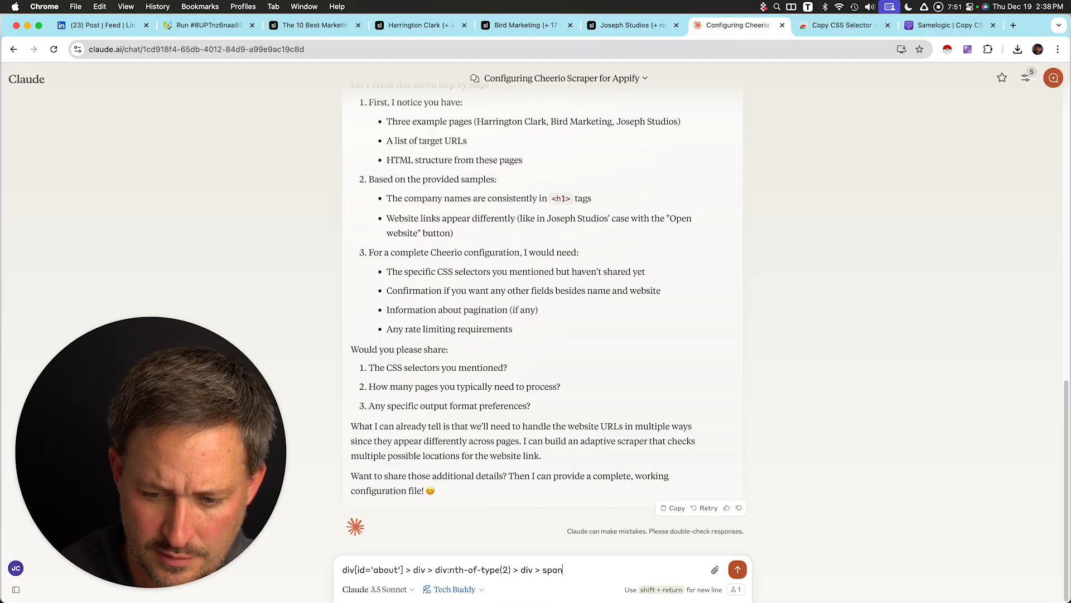
{"action": "type", "text": "<-- for"}
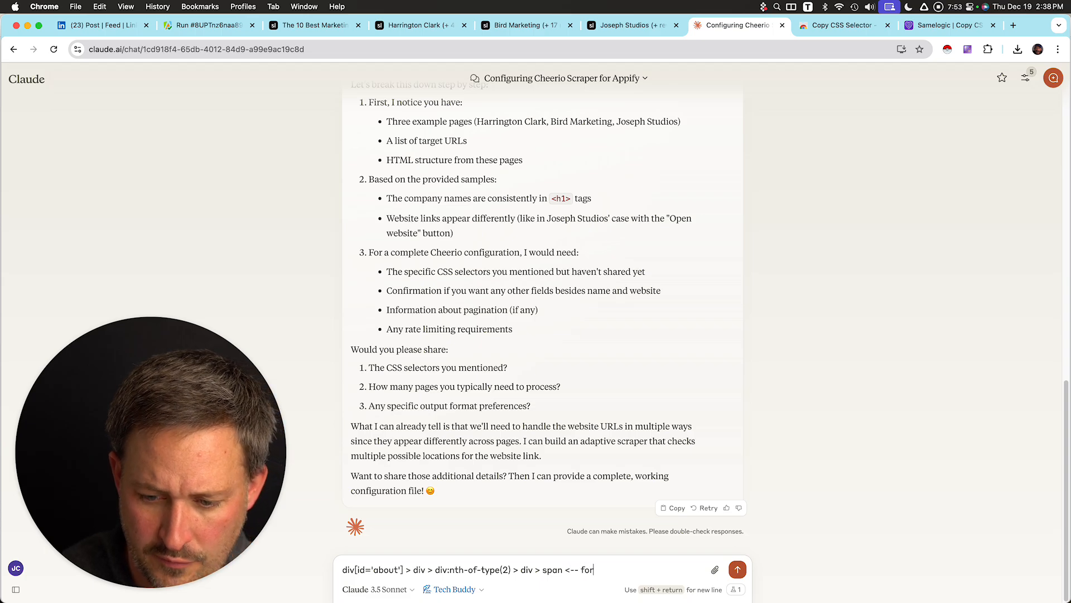
{"action": "type", "text": " the webste"}
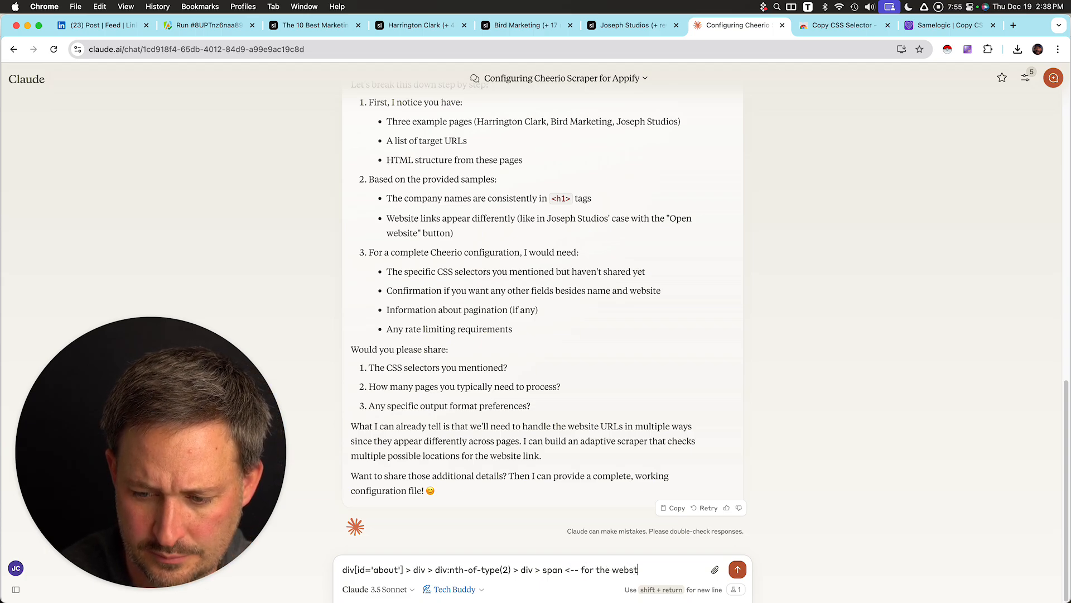
{"action": "key", "text": "BackSpace"}
{"action": "key", "text": "BackSpace"}
{"action": "type", "text": "ite"}
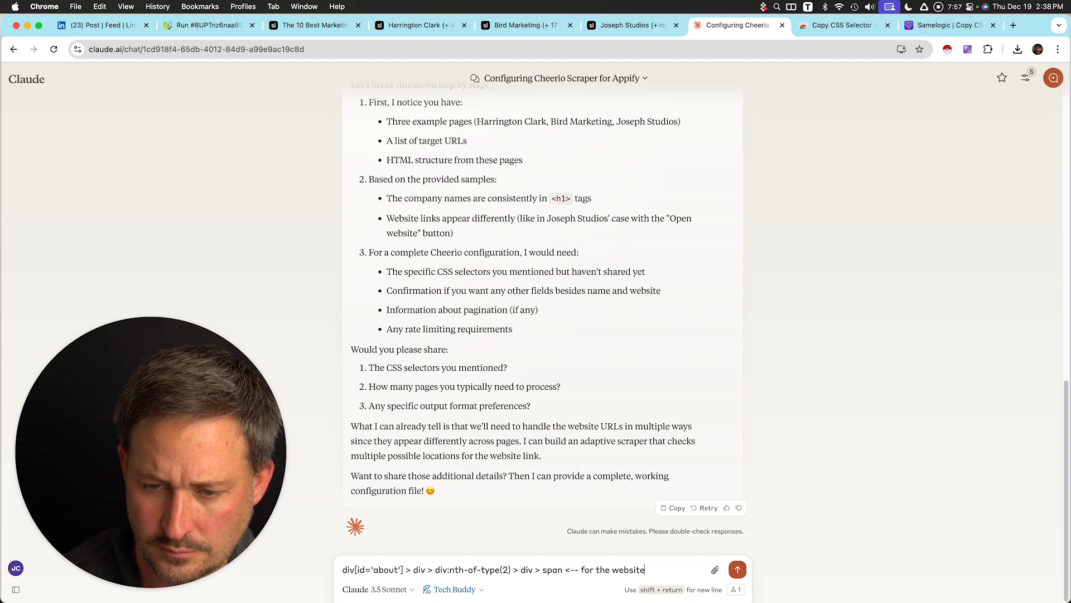
{"action": "key", "text": "Caps_Lock"}
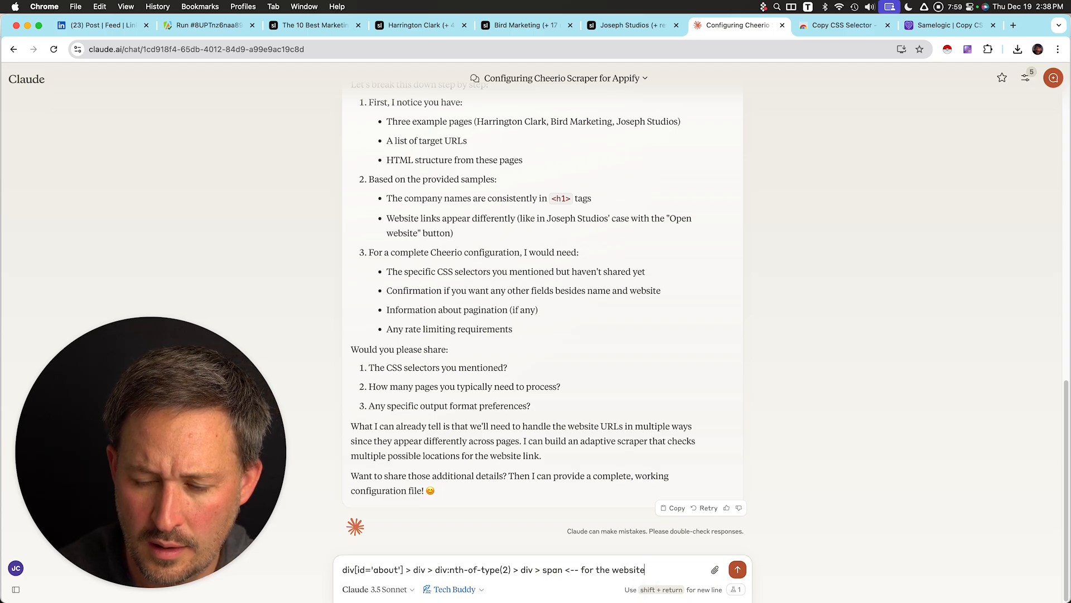
Add the lines "No pagination.", "No rate limits." and "i will need to upload a list of urls." to the message.
{"action": "key", "text": "shift+Return"}
{"action": "type", "text": "No pagination."}
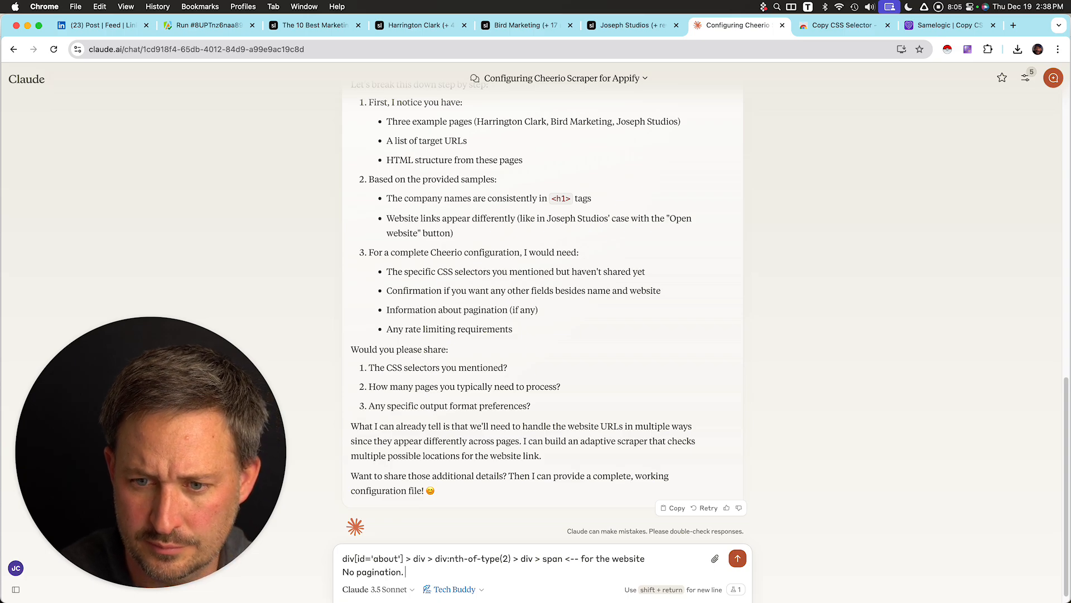
{"action": "key", "text": "shift+Return"}
{"action": "type", "text": "No rate l"}
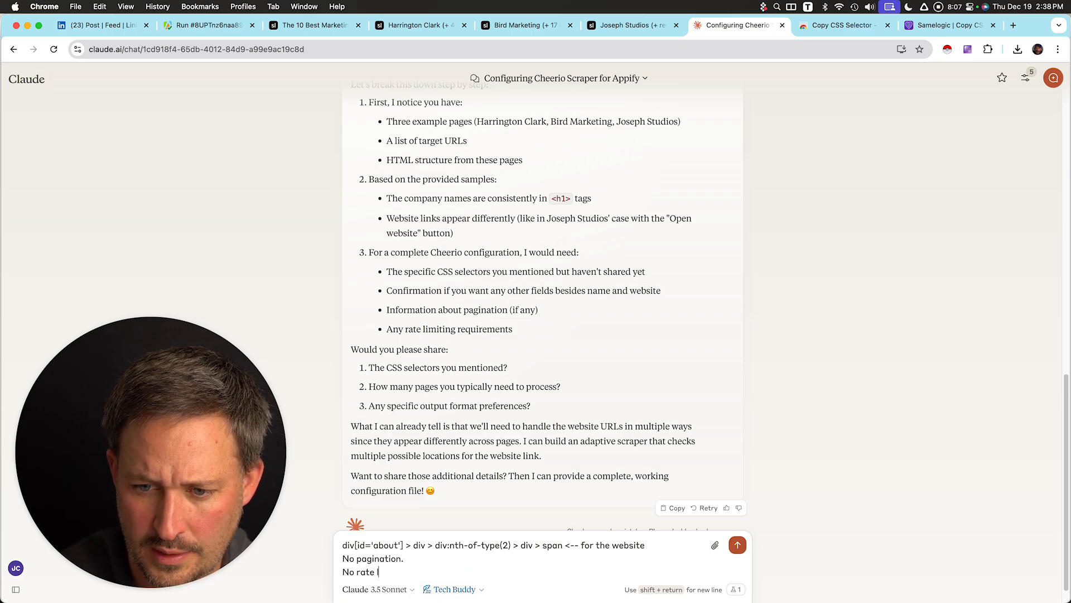
{"action": "type", "text": "imits."}
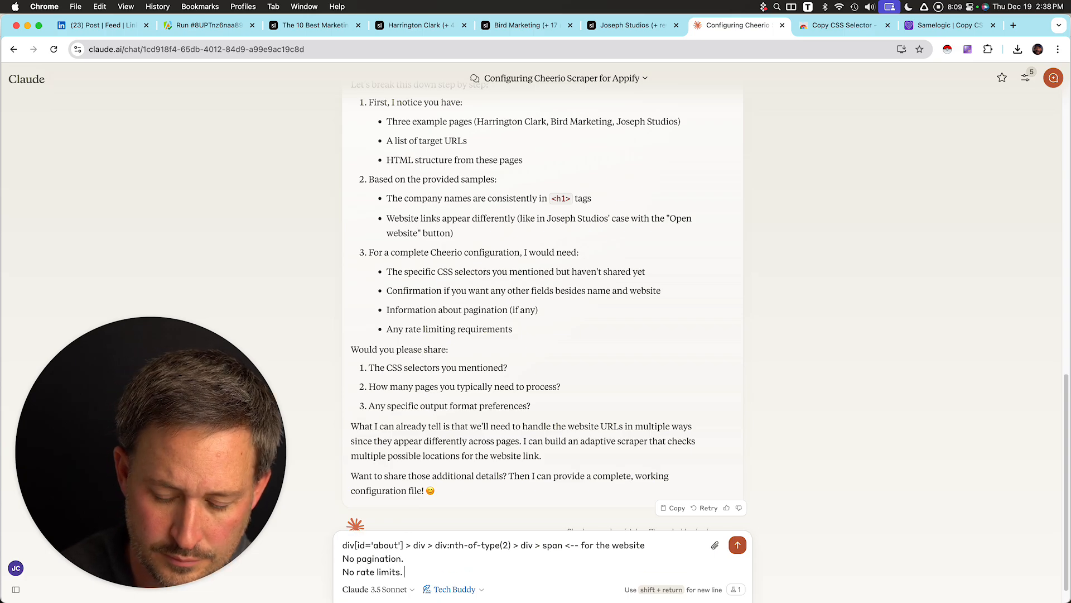
{"action": "key", "text": "shift+Return"}
{"action": "key", "text": "shift+Return"}
{"action": "type", "text": "i will need to upload a l"}
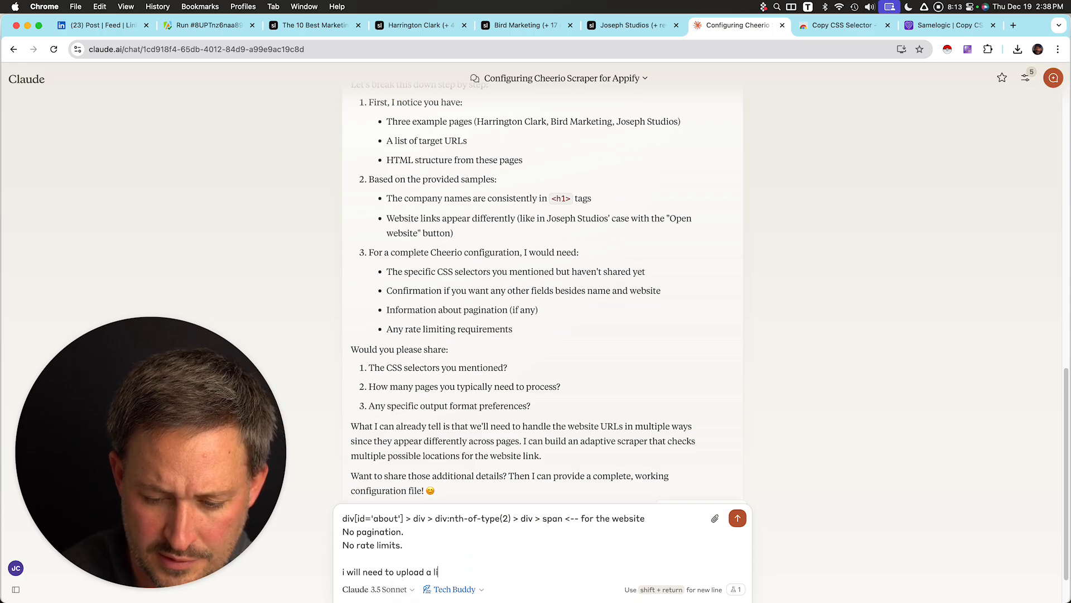
{"action": "type", "text": "ist of urls."}
Ask "Can you build it. Also, include HELLLA LOGS so if it fails I can paste them back to you." and send the message.
{"action": "key", "text": "shift+Return"}
{"action": "key", "text": "shift+Return"}
{"action": "type", "text": "can't fil"}
{"action": "key", "text": "BackSpace"}
{"action": "key", "text": "BackSpace"}
{"action": "key", "text": "BackSpace"}
{"action": "key", "text": "BackSpace"}
{"action": "key", "text": "BackSpace"}
{"action": "key", "text": "BackSpace"}
{"action": "key", "text": "BackSpace"}
{"action": "key", "text": "BackSpace"}
{"action": "type", "text": "a"}
{"action": "key", "text": "BackSpace"}
{"action": "key", "text": "BackSpace"}
{"action": "type", "text": "Can you build it. Also, include HELL"}
{"action": "key", "text": "BackSpace"}
{"action": "key", "text": "BackSpace"}
{"action": "key", "text": "BackSpace"}
{"action": "type", "text": "ELLLA LOGS so if"}
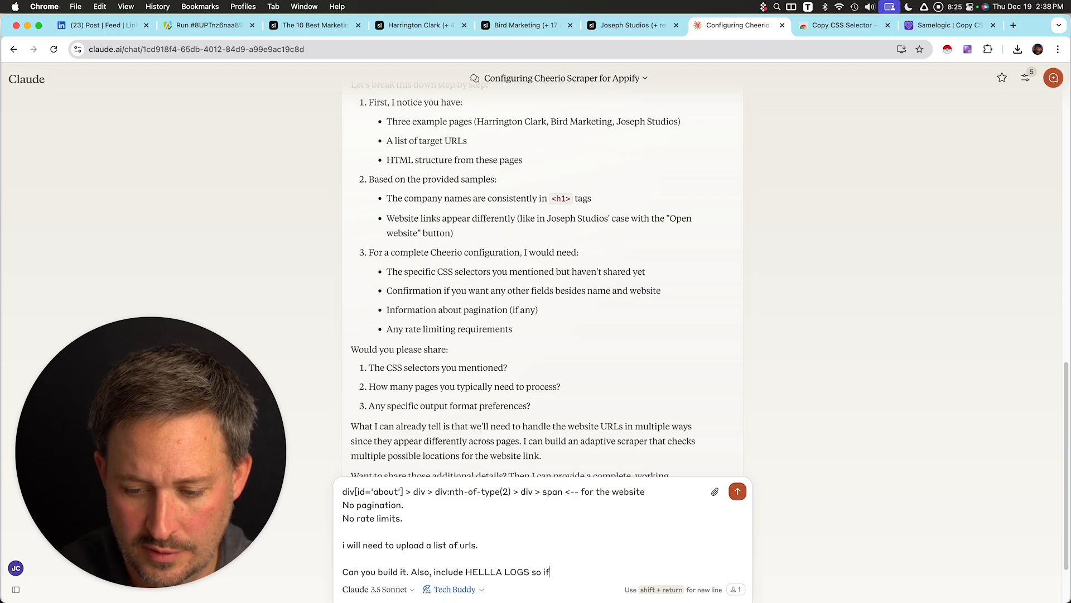
{"action": "type", "text": " it fails I can paste them ba"}
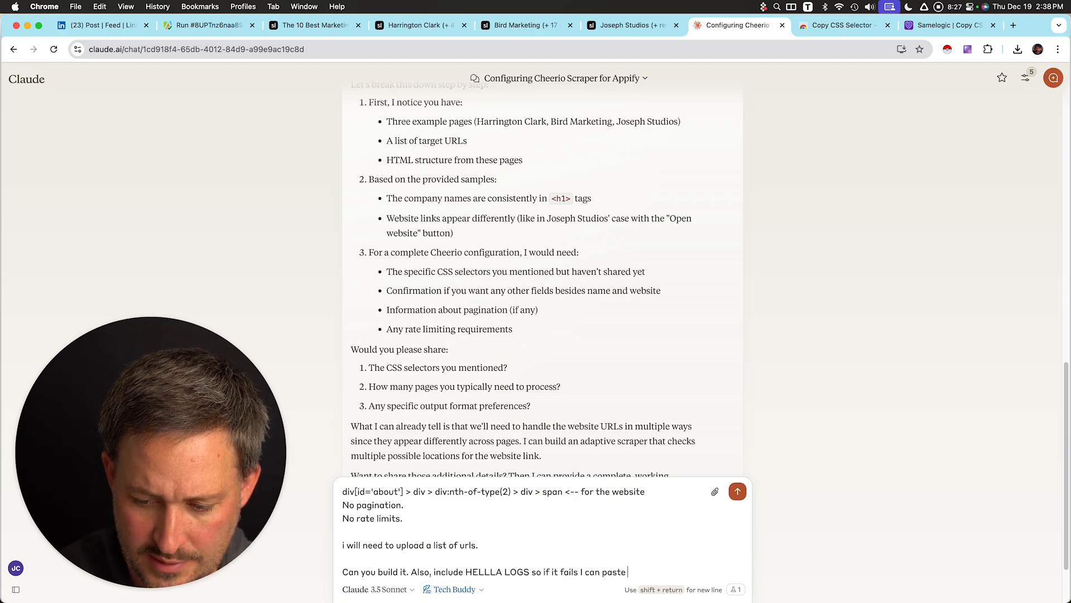
{"action": "type", "text": "ck to you."}
{"action": "key", "text": "Return"}
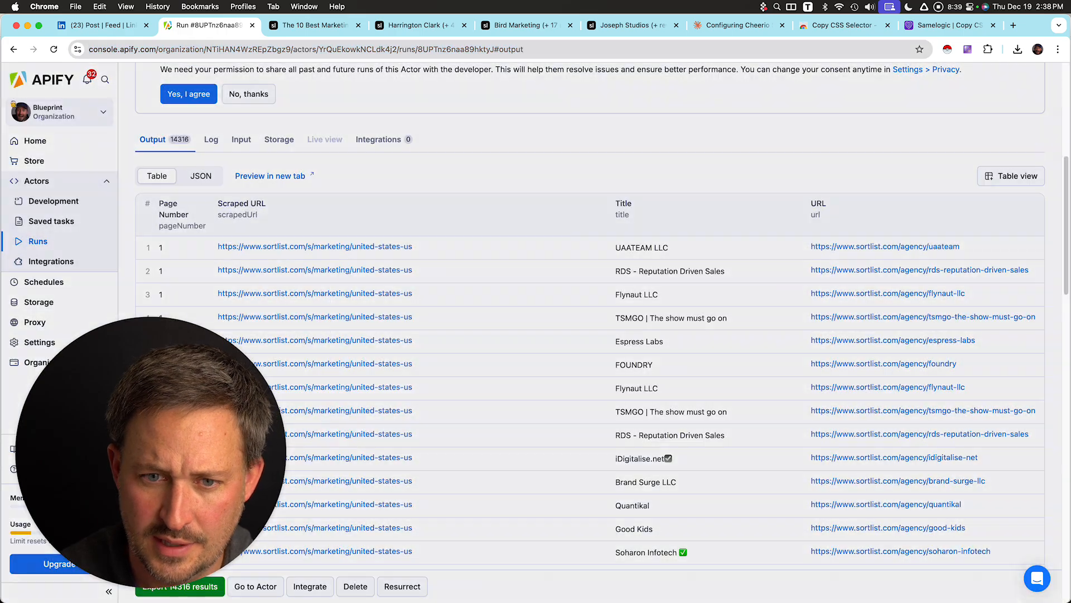
Open the Cheerio Scraper actor's input page and clear the entire JSON configuration.
{"action": "scroll", "coordinate": [591, 335], "scroll_direction": "up", "scroll_amount": 6}
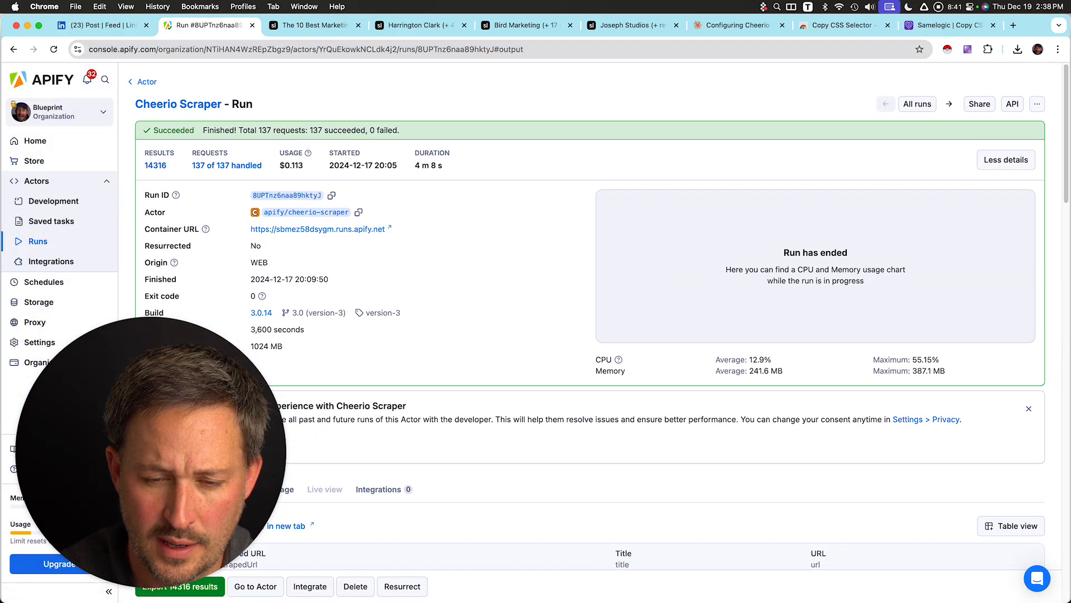
{"action": "left_click", "coordinate": [178, 104]}
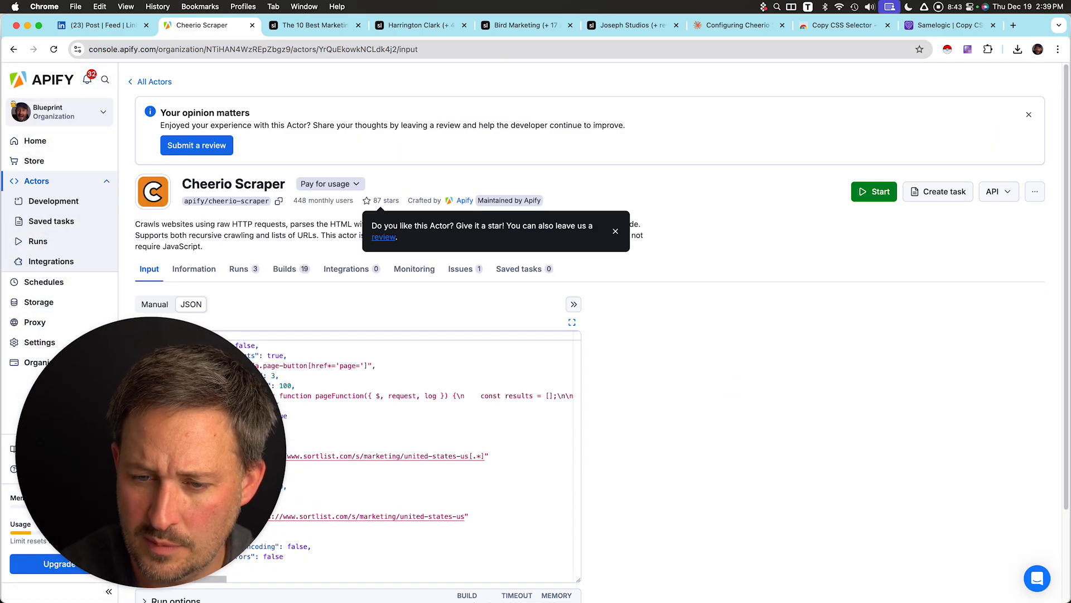
{"action": "scroll", "coordinate": [586, 334], "scroll_direction": "down", "scroll_amount": 3}
{"action": "key", "text": "super+a"}
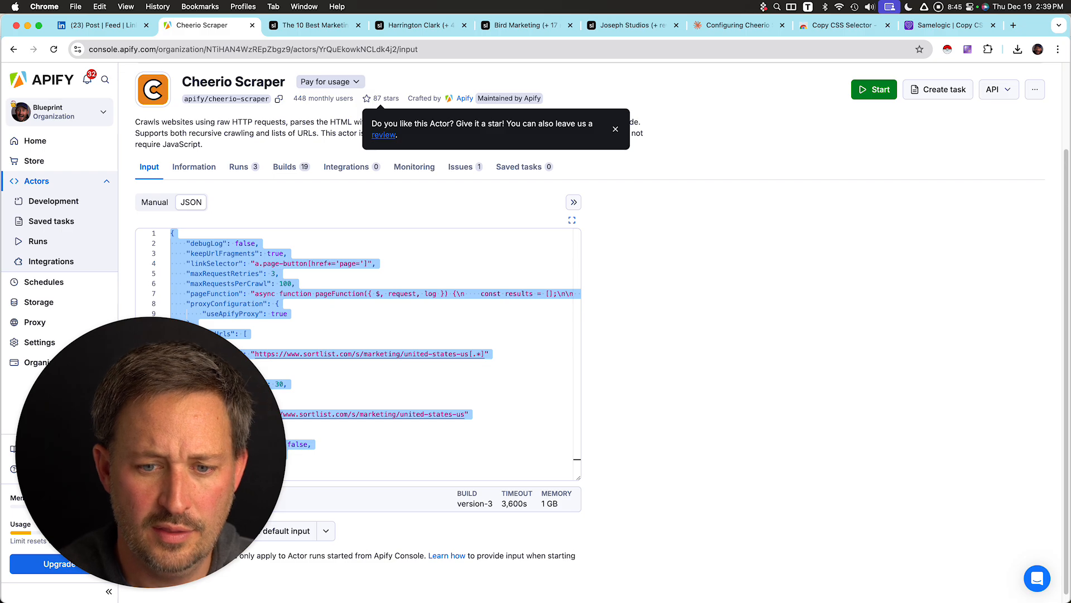
{"action": "key", "text": "BackSpace"}
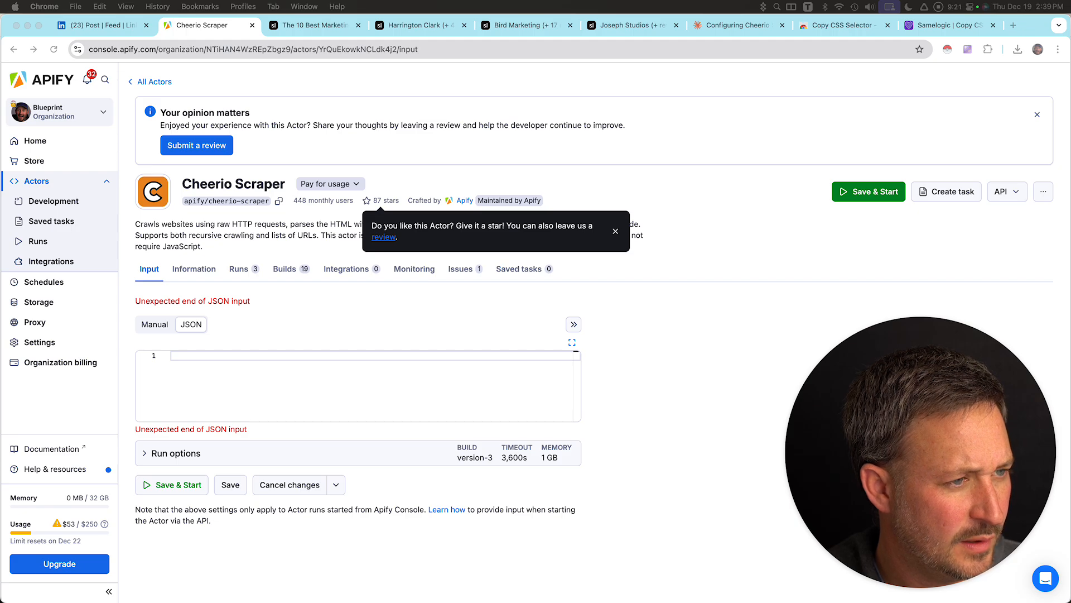
{"action": "key", "text": "super+w"}
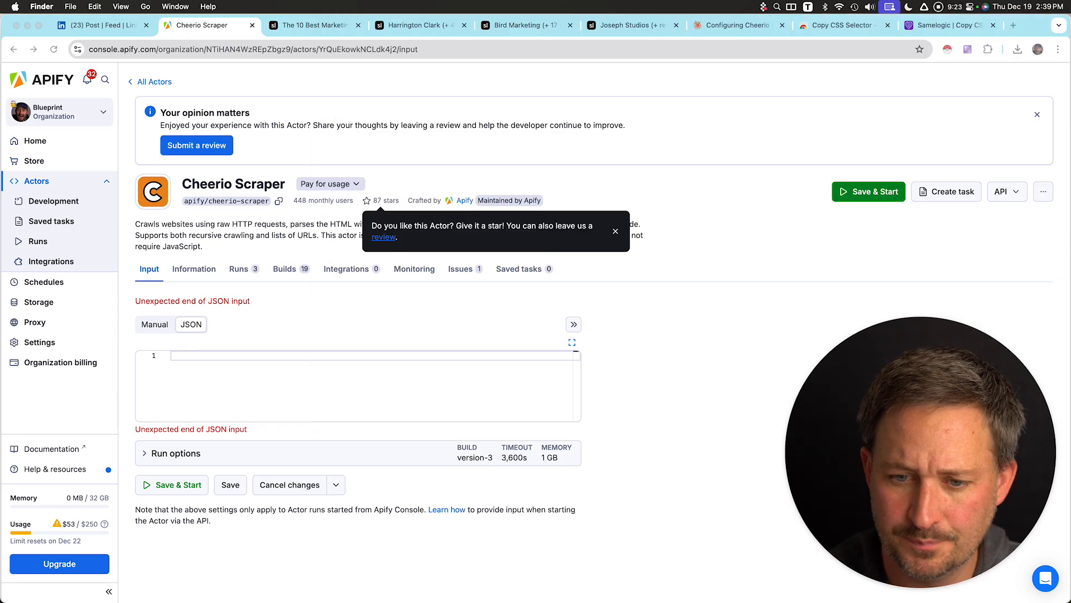
{"action": "key", "text": "super+Tab"}
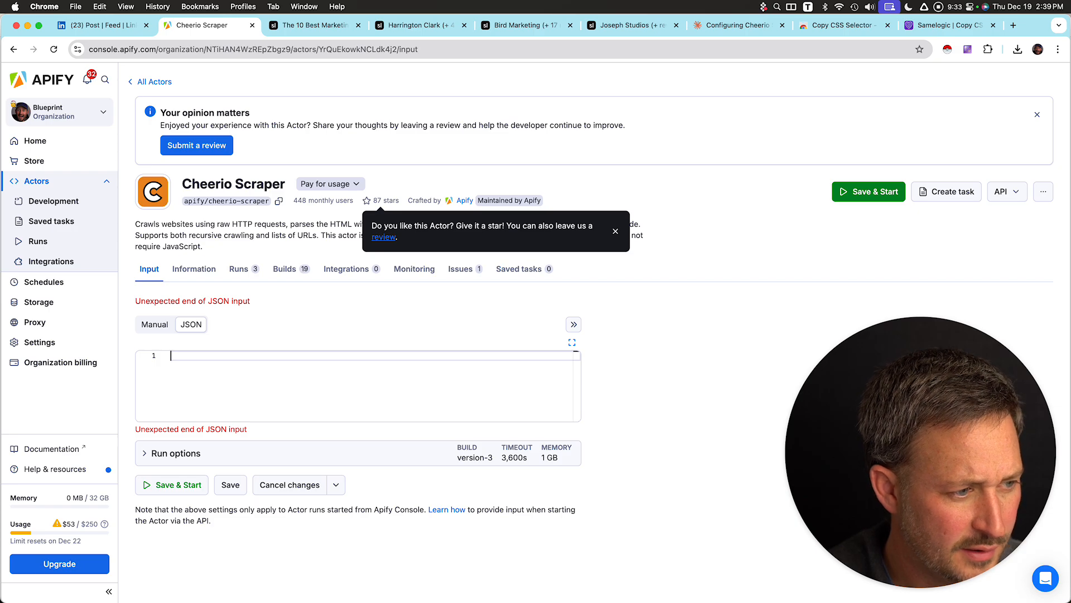
Copy the configuration code from Claude's reply and return to the Cheerio Scraper input page.
{"action": "left_click", "coordinate": [738, 25]}
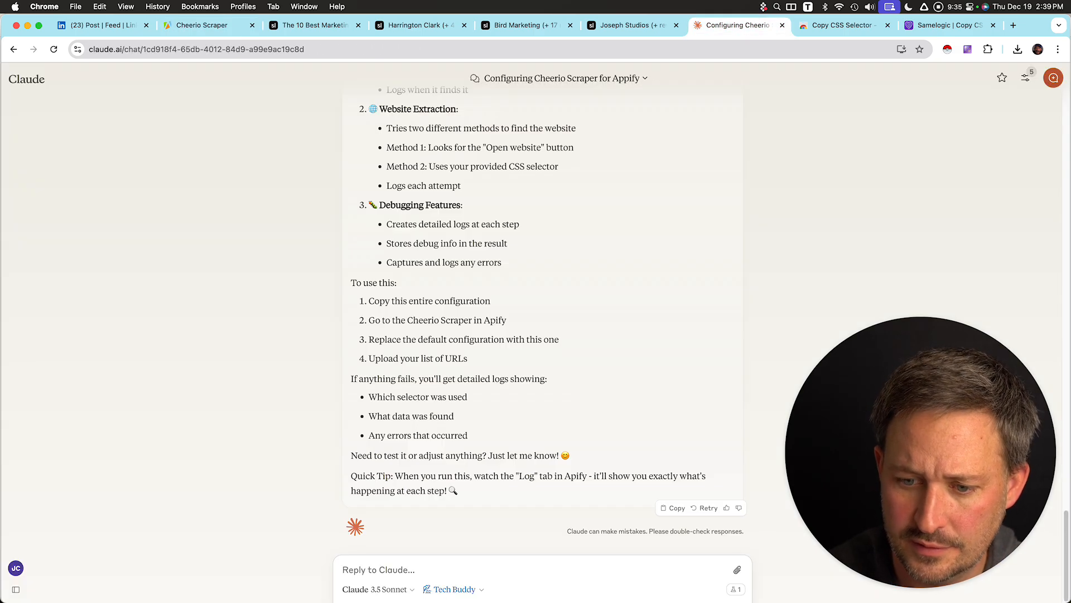
{"action": "scroll", "coordinate": [541, 312], "scroll_direction": "up", "scroll_amount": 6}
{"action": "left_click", "coordinate": [714, 103]}
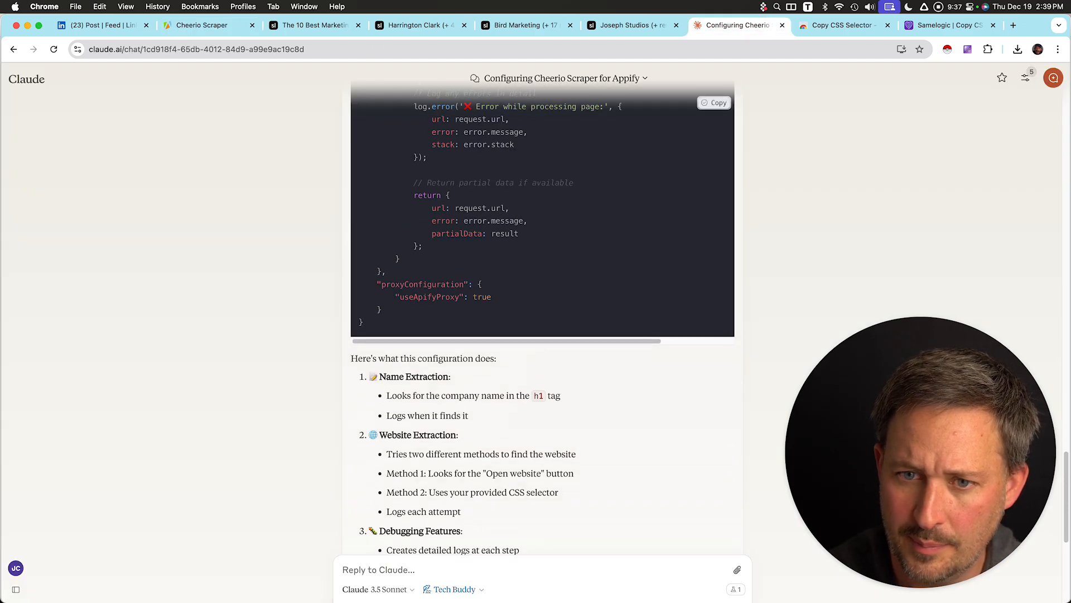
{"action": "left_click", "coordinate": [207, 25]}
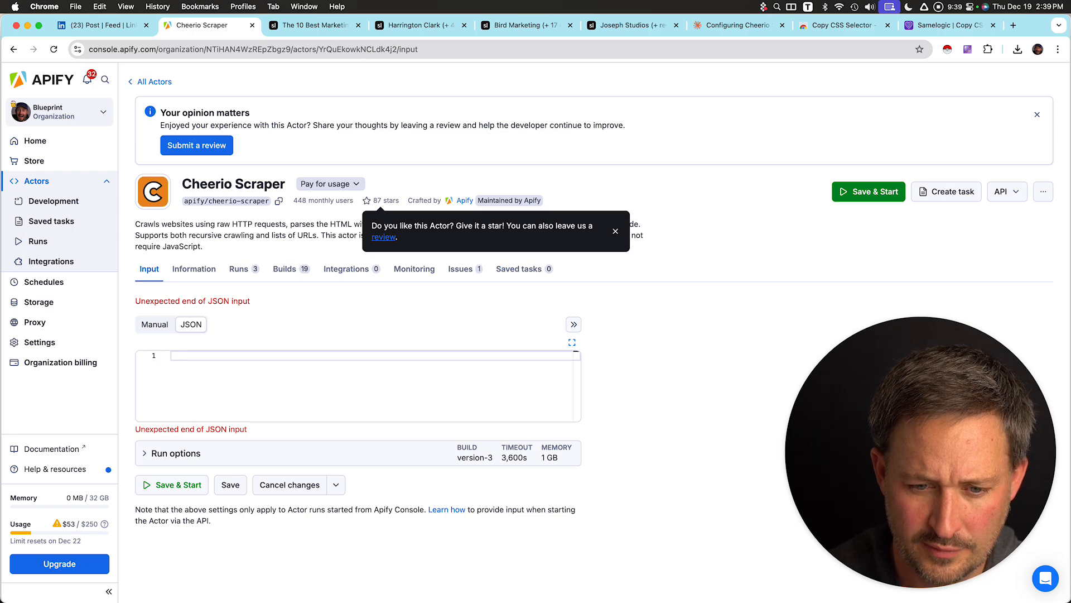
Paste Claude's configuration code into the empty JSON input editor.
{"action": "key", "text": "super+v"}
{"action": "scroll", "coordinate": [357, 447], "scroll_direction": "down", "scroll_amount": 3}
{"action": "scroll", "coordinate": [357, 446], "scroll_direction": "up", "scroll_amount": 1}
Capture a screenshot of the JSON validation error and send it to Claude.
{"action": "key", "text": "super+shift+4"}
{"action": "left_click_drag", "start_coordinate": [133, 121], "coordinate": [369, 160]}
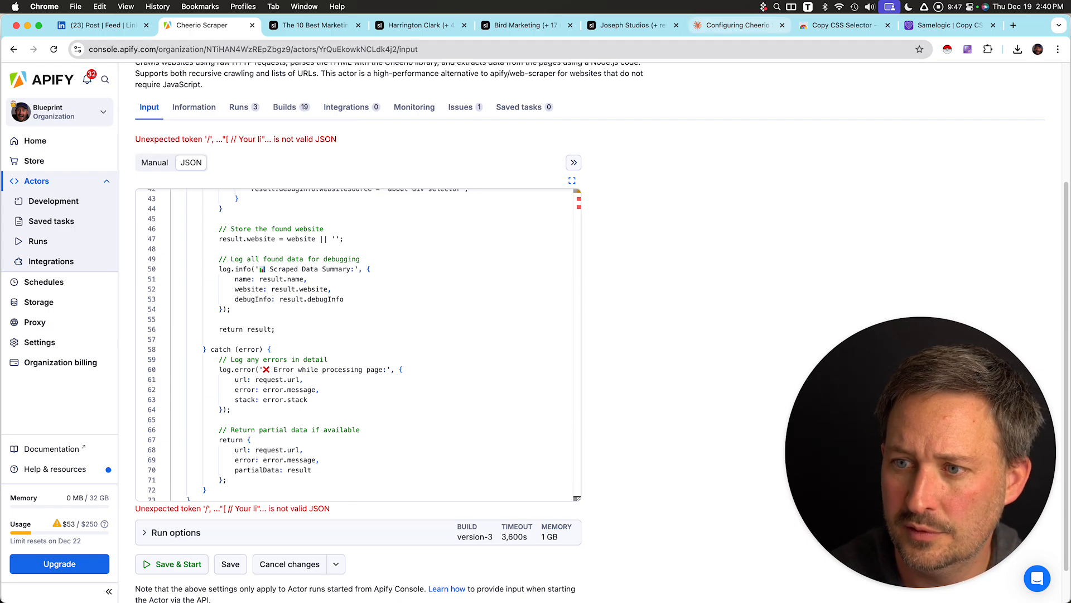
{"action": "left_click", "coordinate": [738, 25]}
{"action": "key", "text": "super+v"}
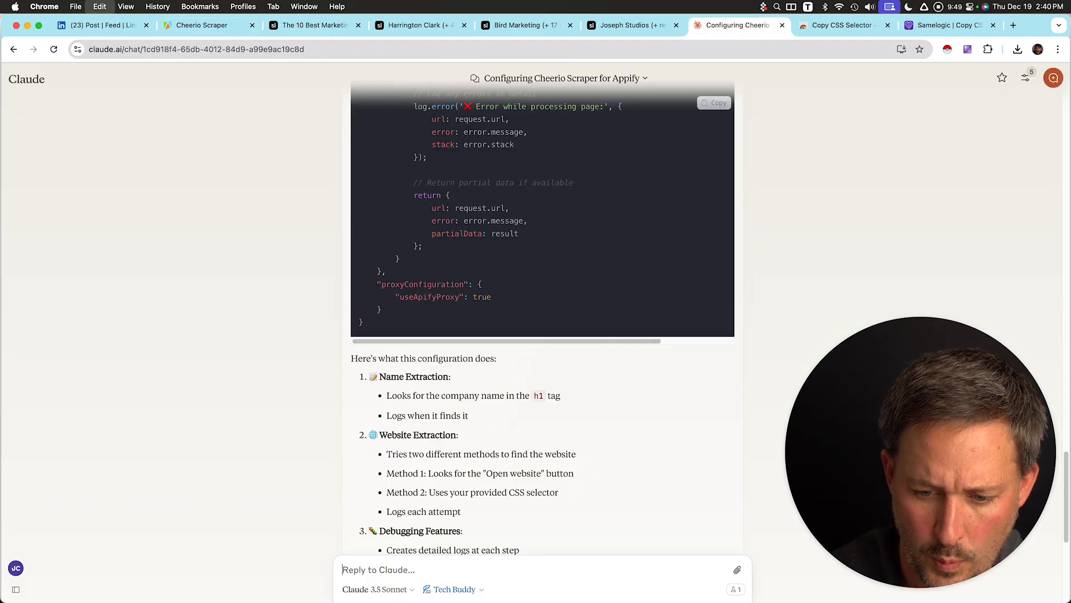
{"action": "key", "text": "Return"}
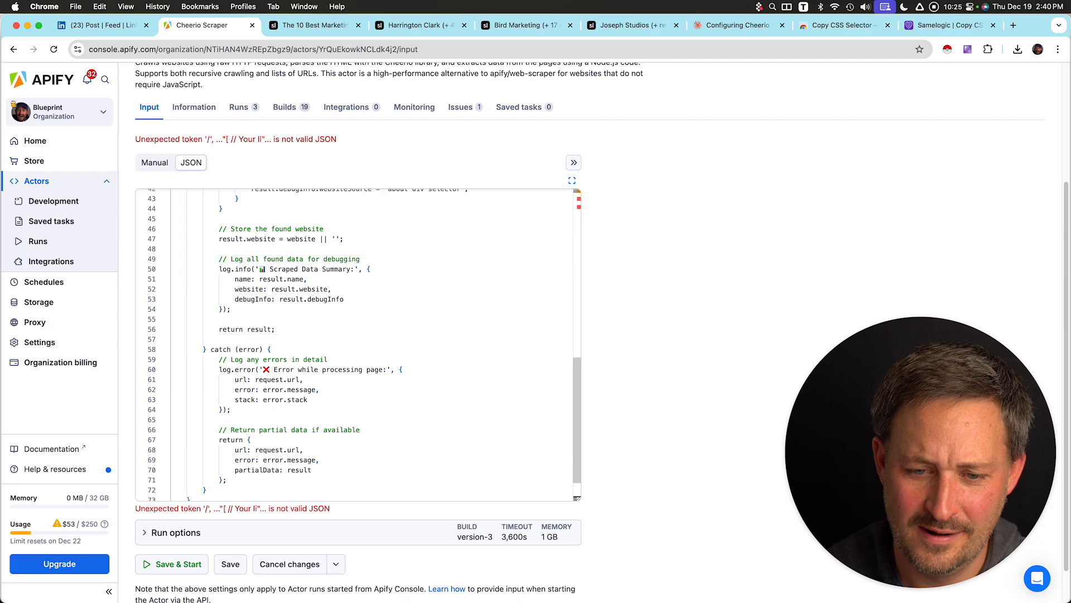
Send Claude the new error screenshot with the message "Yo, why does this keep happening".
{"action": "key", "text": "super+v"}
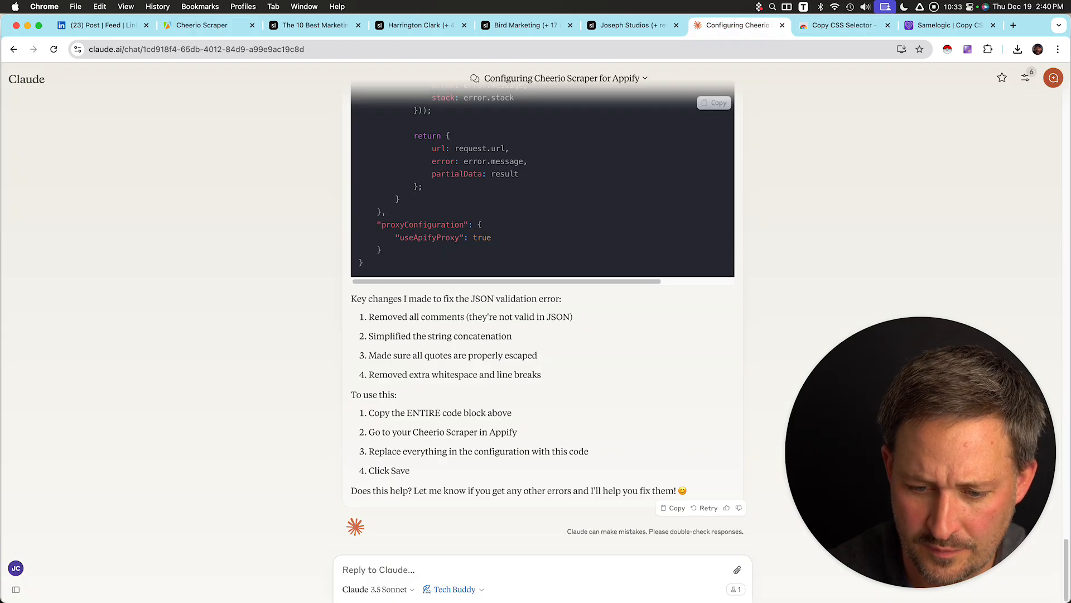
{"action": "key", "text": "super+v"}
{"action": "type", "text": "mAKE SURE"}
{"action": "key", "text": "BackSpace"}
{"action": "key", "text": "BackSpace"}
{"action": "key", "text": "BackSpace"}
{"action": "key", "text": "BackSpace"}
{"action": "key", "text": "BackSpace"}
{"action": "key", "text": "BackSpace"}
{"action": "key", "text": "BackSpace"}
{"action": "key", "text": "BackSpace"}
{"action": "key", "text": "BackSpace"}
{"action": "type", "text": "Yo,  why does this keep happening"}
{"action": "key", "text": "Return"}
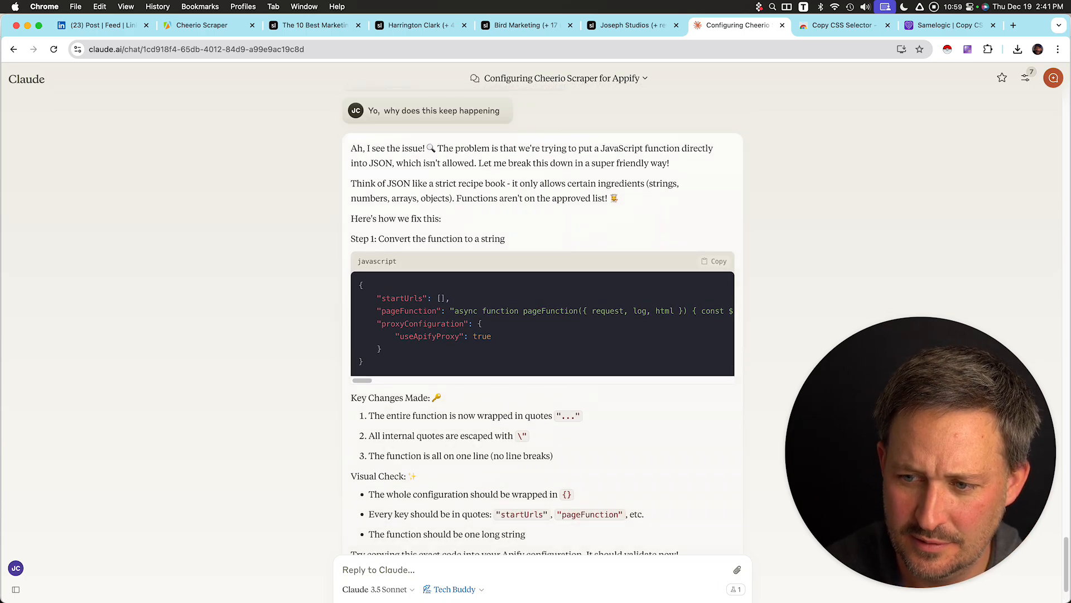
Copy Claude's revised configuration with the single-line pageFunction and replace the entire JSON input with it.
{"action": "scroll", "coordinate": [543, 317], "scroll_direction": "up", "scroll_amount": 16}
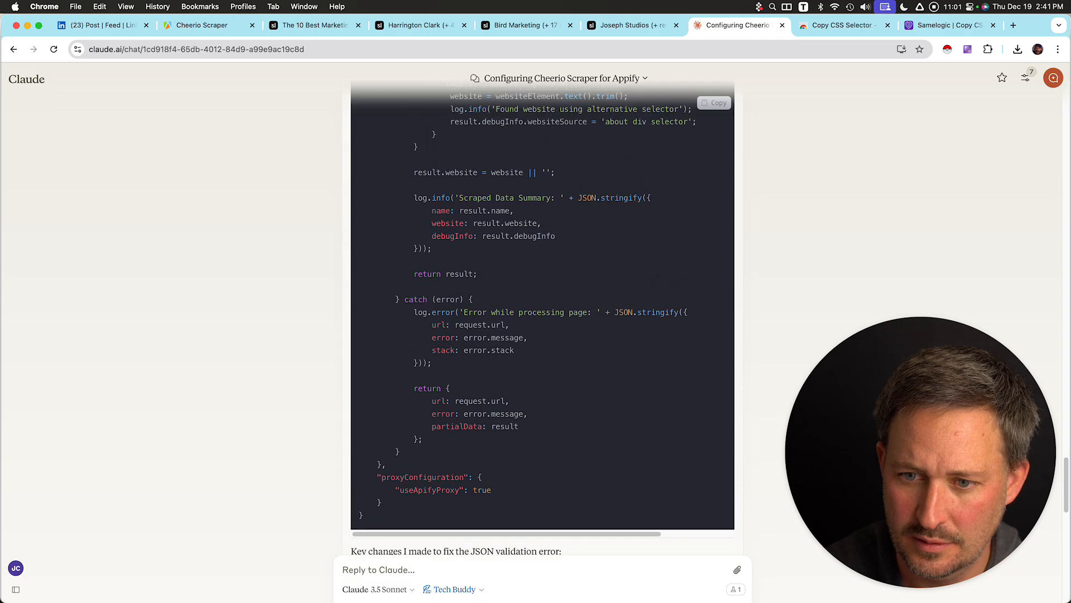
{"action": "scroll", "coordinate": [543, 317], "scroll_direction": "down", "scroll_amount": 14}
{"action": "scroll", "coordinate": [542, 317], "scroll_direction": "down", "scroll_amount": 1}
{"action": "scroll", "coordinate": [542, 407], "scroll_direction": "right", "scroll_amount": 3}
{"action": "left_click", "coordinate": [714, 346]}
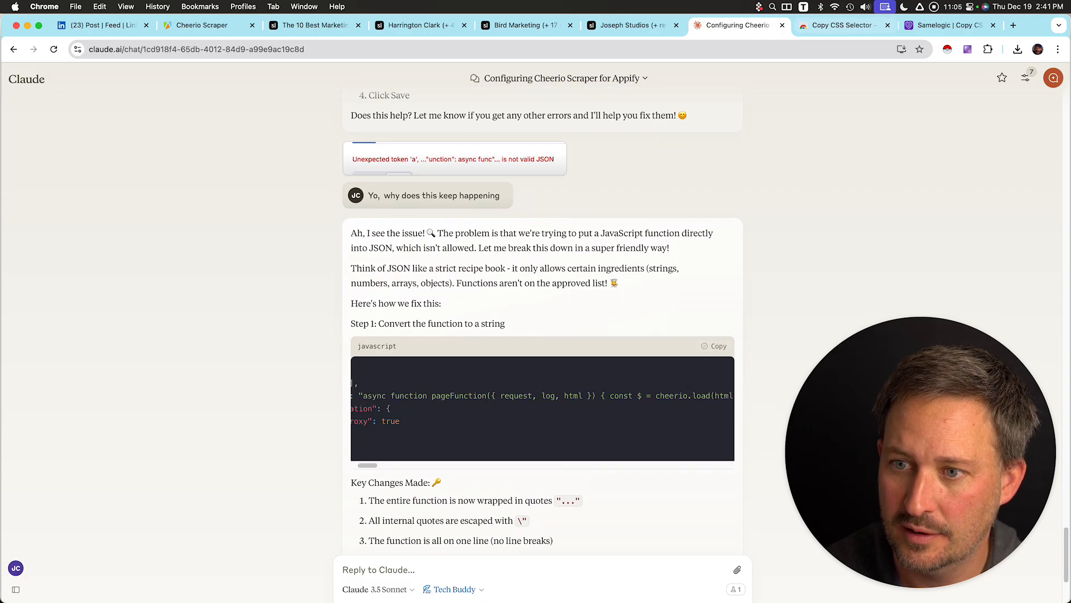
{"action": "key", "text": "super+2"}
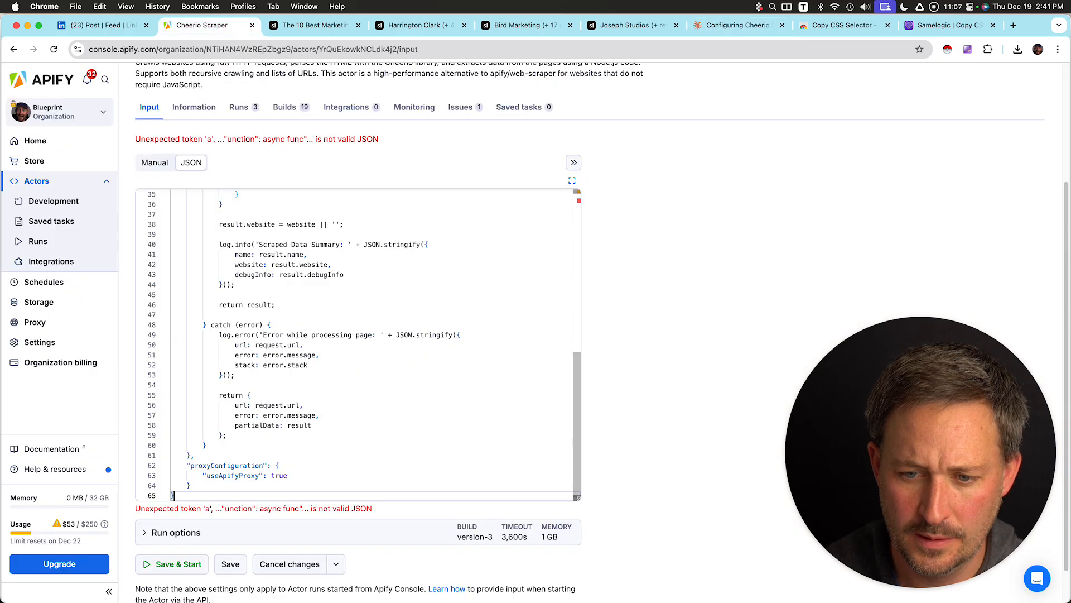
{"action": "key", "text": "super+a"}
{"action": "key", "text": "super+v"}
{"action": "scroll", "coordinate": [357, 366], "scroll_direction": "right", "scroll_amount": 10}
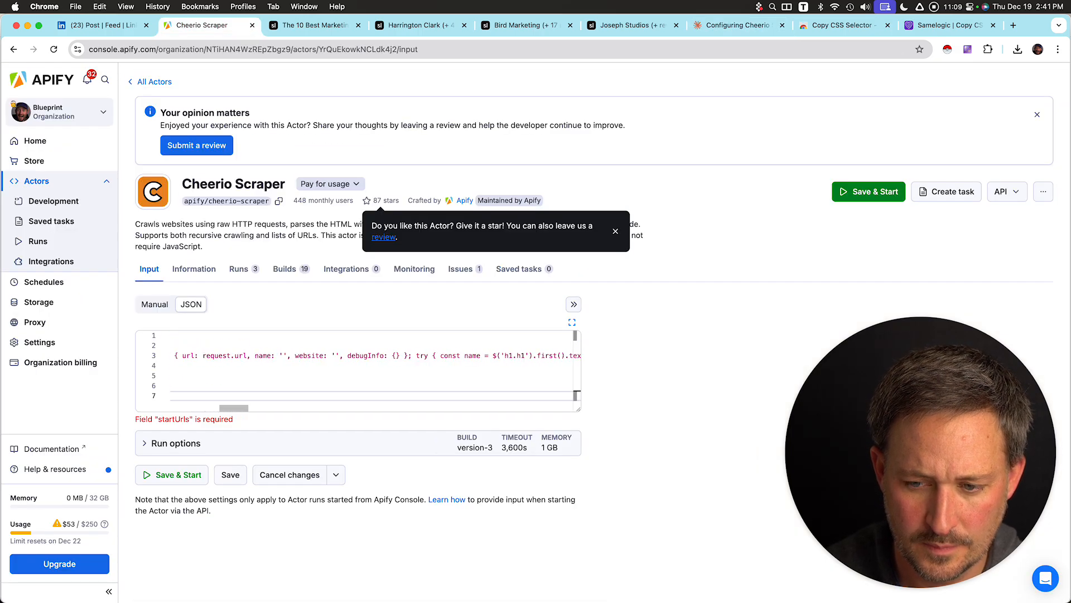
{"action": "left_click", "coordinate": [178, 396]}
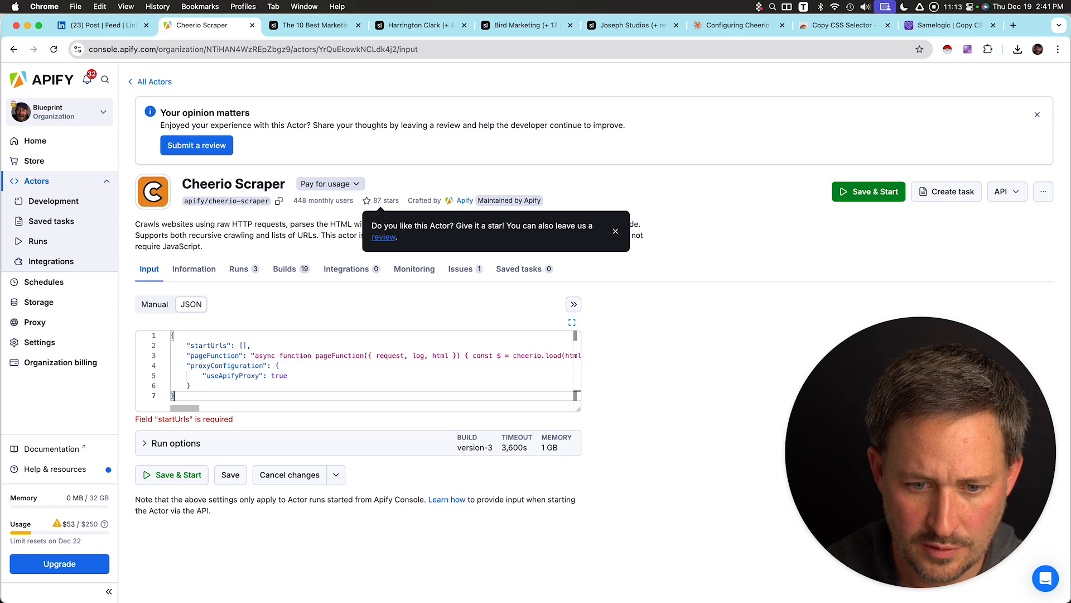
{"action": "left_click", "coordinate": [244, 345]}
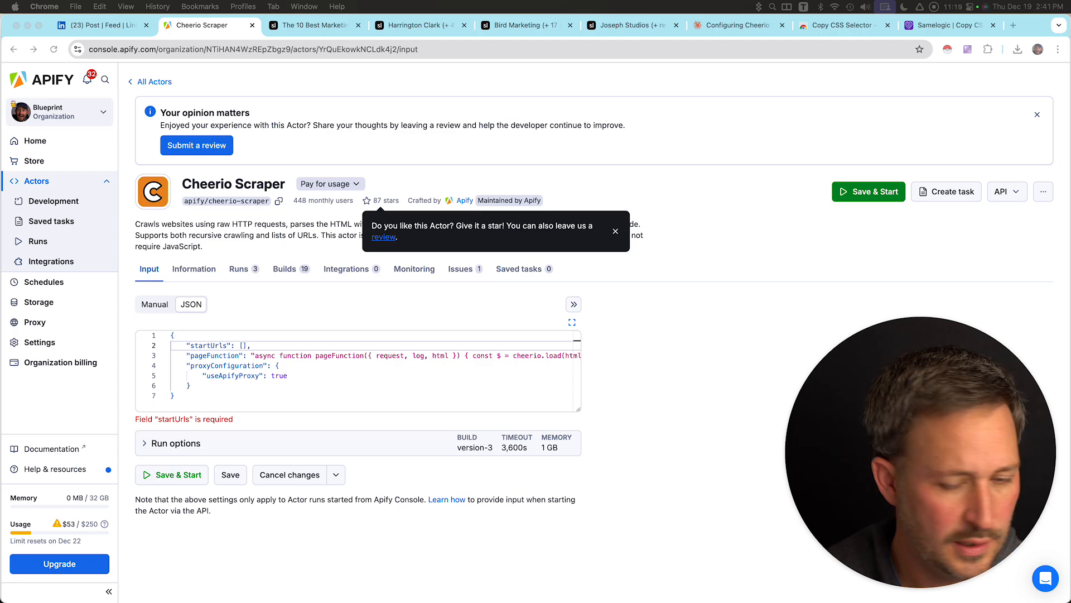
Ask Claude "Can you bake these start urls here", paste the list of Sortlist agency URLs, add "anD REDO", and send.
{"action": "key", "text": "super+7"}
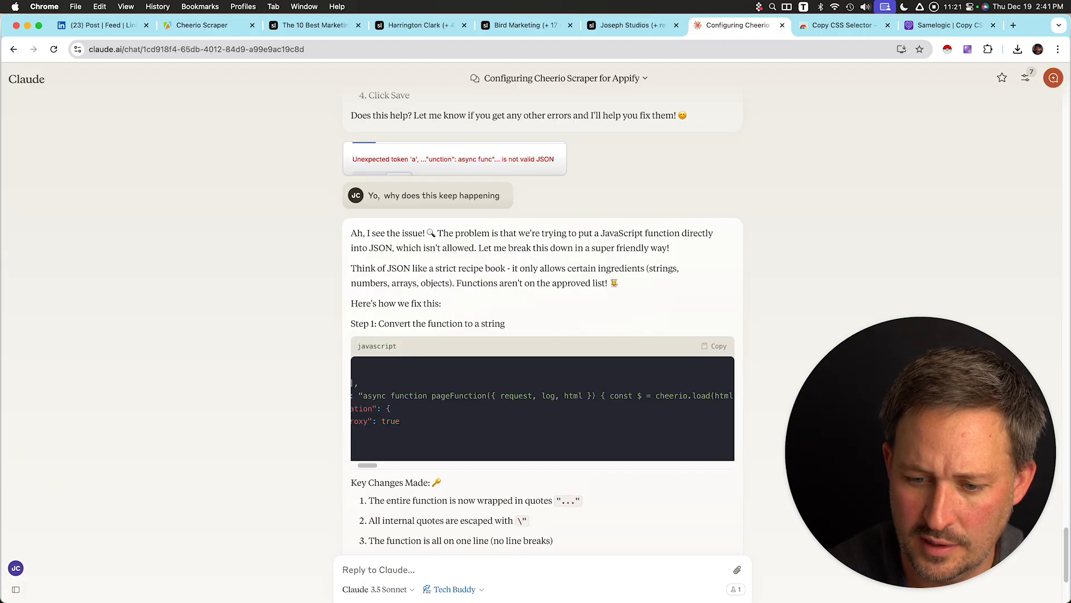
{"action": "type", "text": "Can you"}
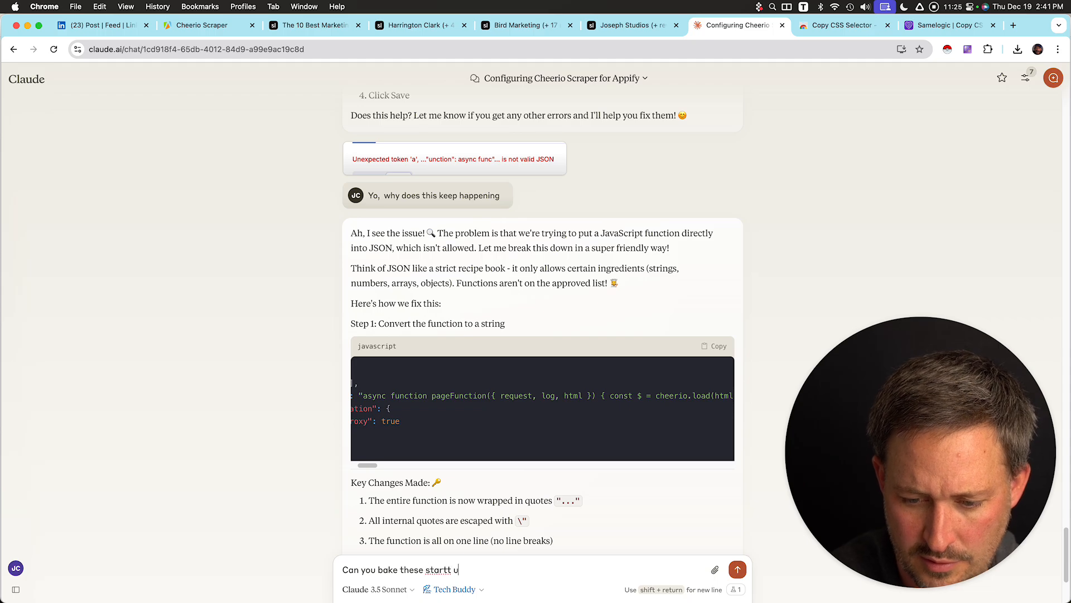
{"action": "type", "text": " bake these start urls here"}
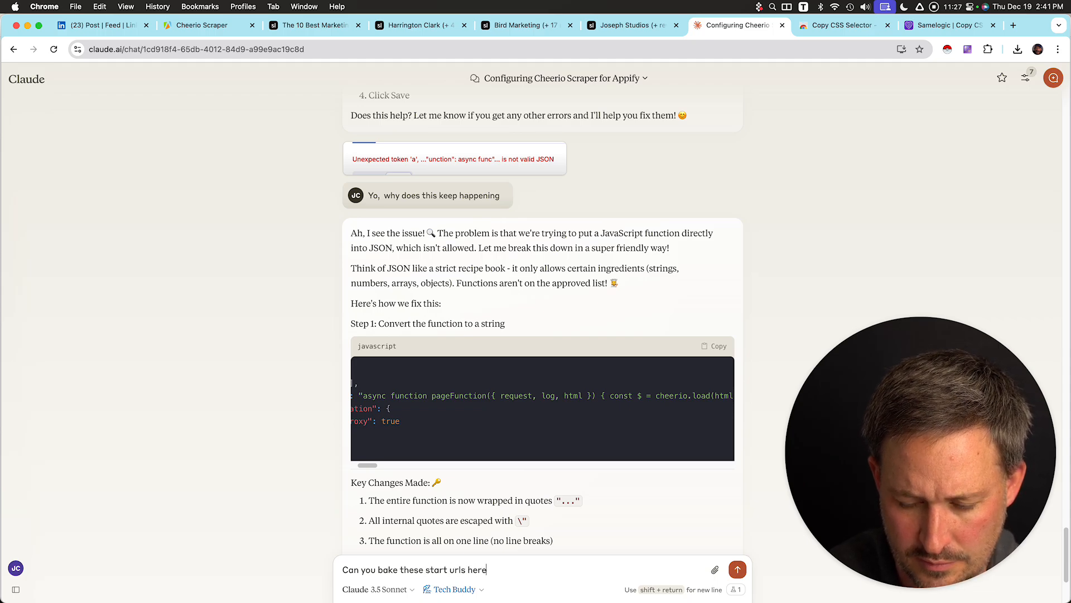
{"action": "key", "text": "shift+Return"}
{"action": "key", "text": "shift+Return"}
{"action": "key", "text": "super+v"}
{"action": "key", "text": "shift+Return"}
{"action": "key", "text": "shift+Return"}
{"action": "type", "text": "an"}
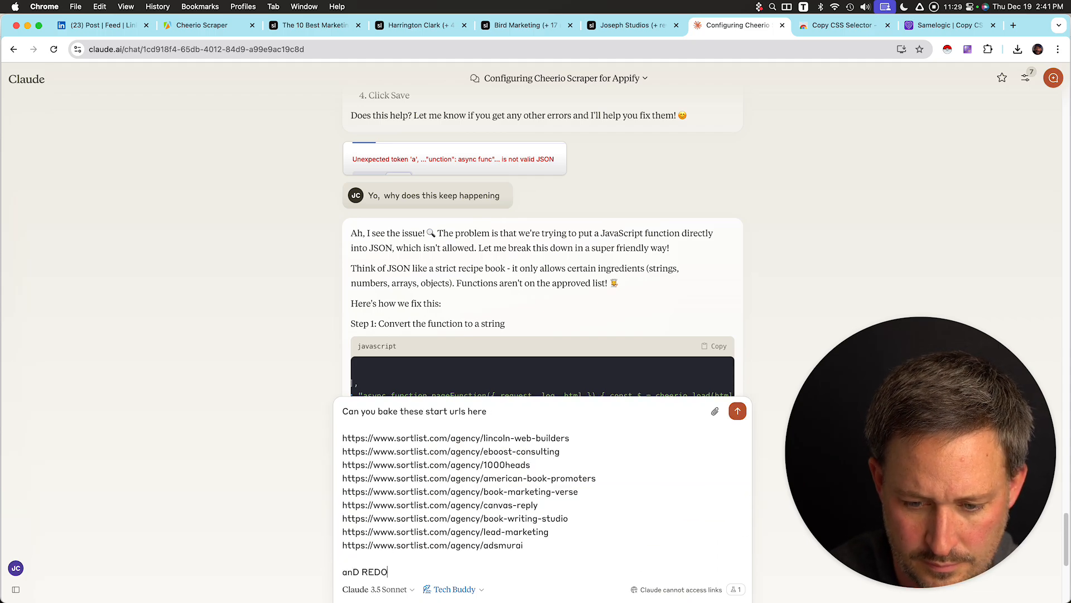
{"action": "type", "text": "D REDO"}
{"action": "key", "text": "Return"}
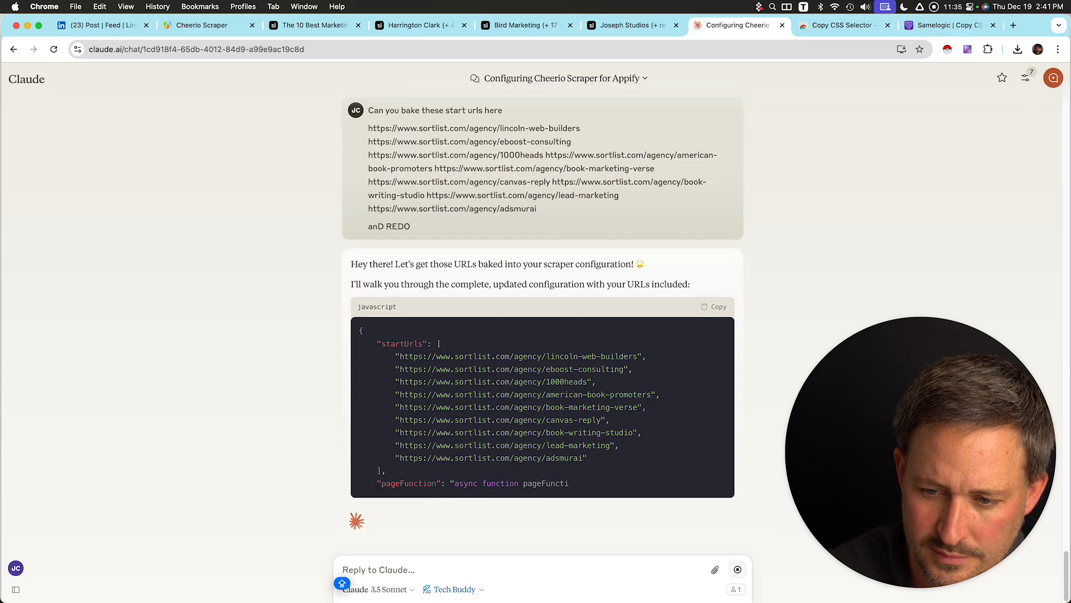
{"action": "left_click_drag", "start_coordinate": [587, 450], "coordinate": [392, 346]}
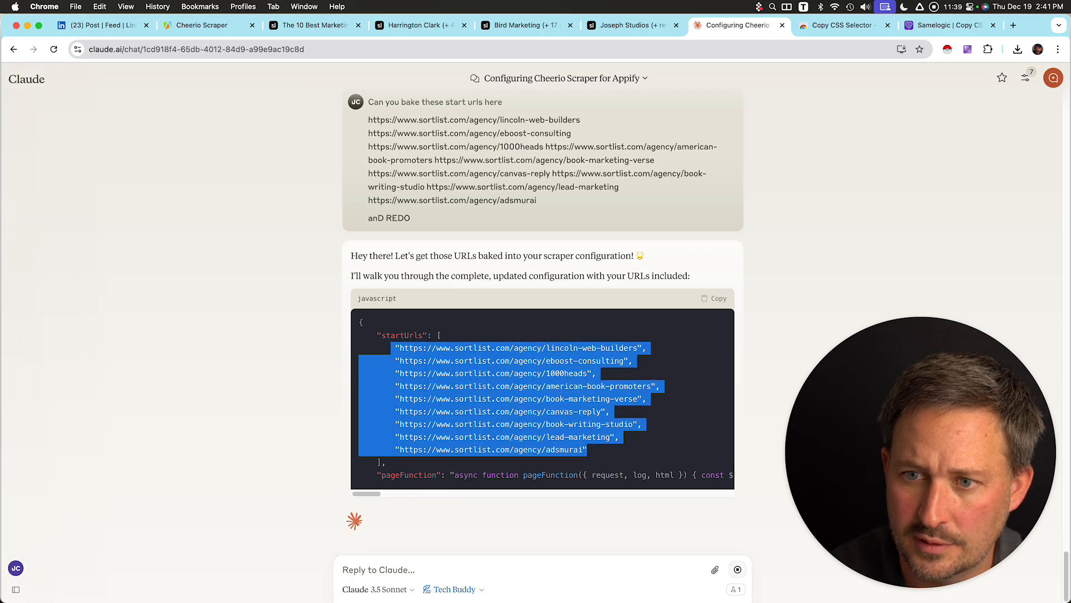
{"action": "key", "text": "super+2"}
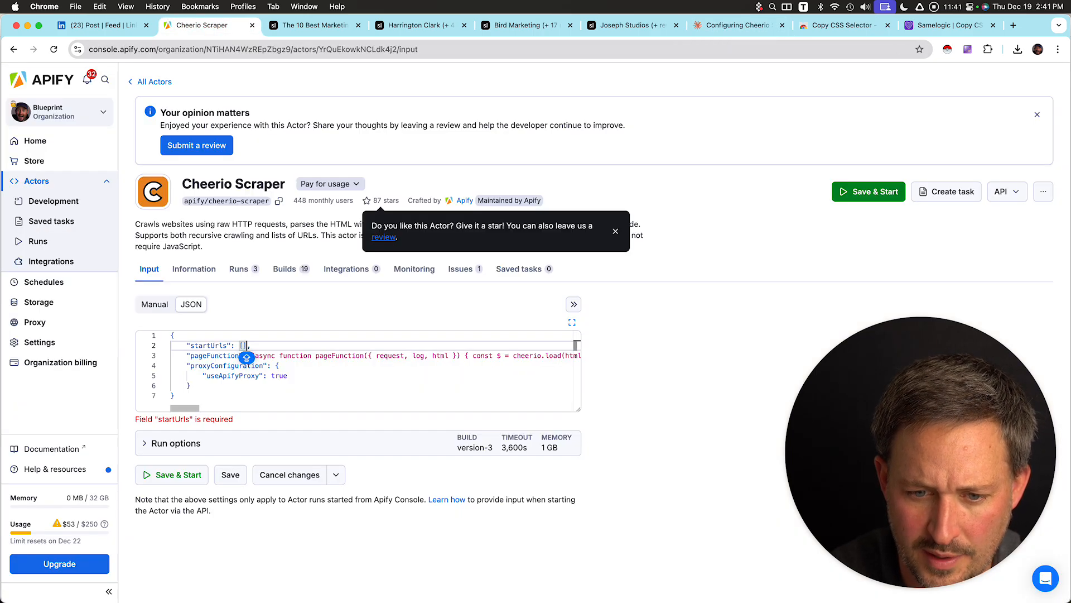
{"action": "key", "text": "super+v"}
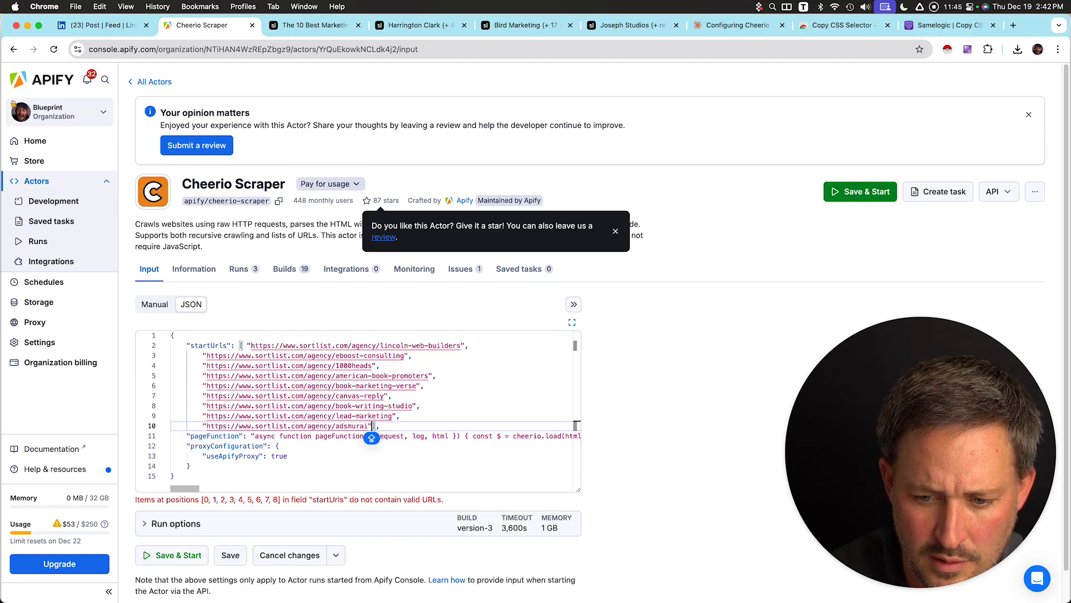
{"action": "key", "text": "super+z"}
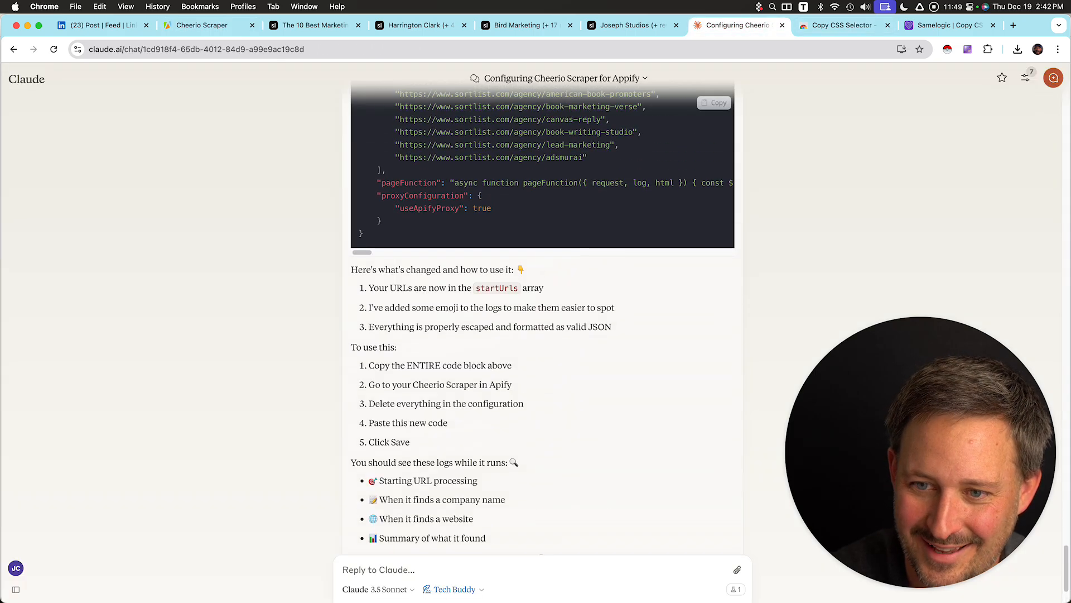
Replace the entire JSON input with Claude's configuration containing the Sortlist start URLs.
{"action": "scroll", "coordinate": [543, 312], "scroll_direction": "up", "scroll_amount": 2}
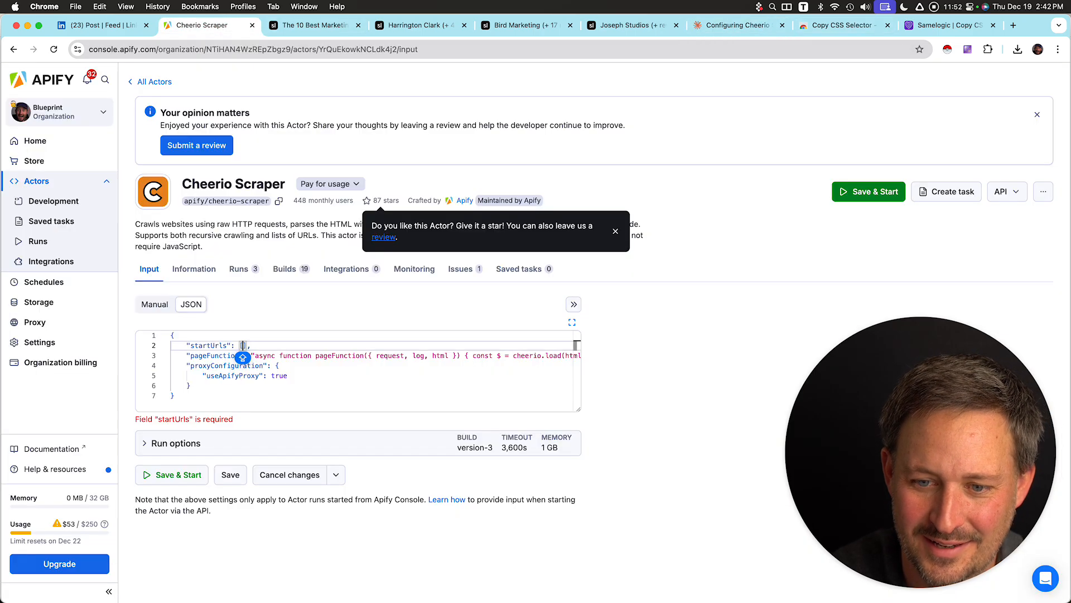
{"action": "key", "text": "super+a"}
{"action": "key", "text": "super+v"}
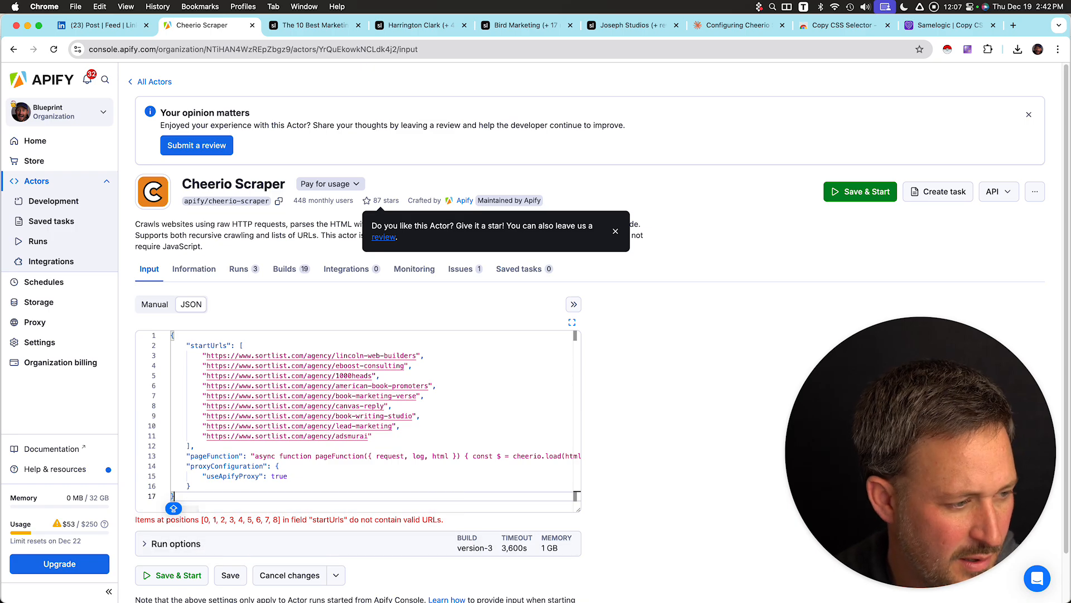
Replace the JSON input with Claude's version wrapping each start URL in a url object, then Save & Start the actor.
{"action": "left_click", "coordinate": [737, 26]}
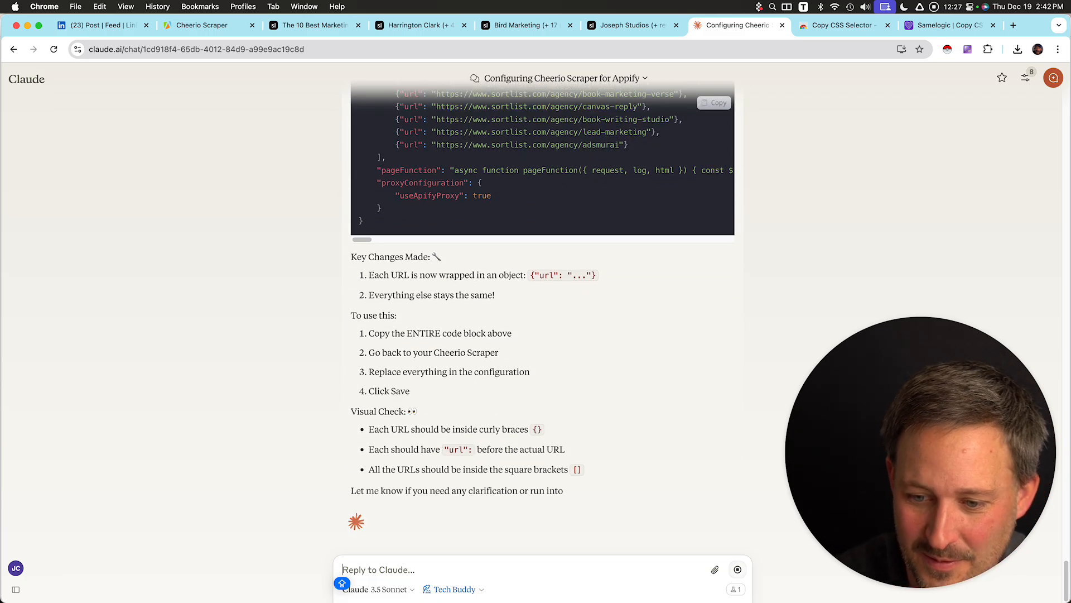
{"action": "scroll", "coordinate": [543, 279], "scroll_direction": "up", "scroll_amount": 5}
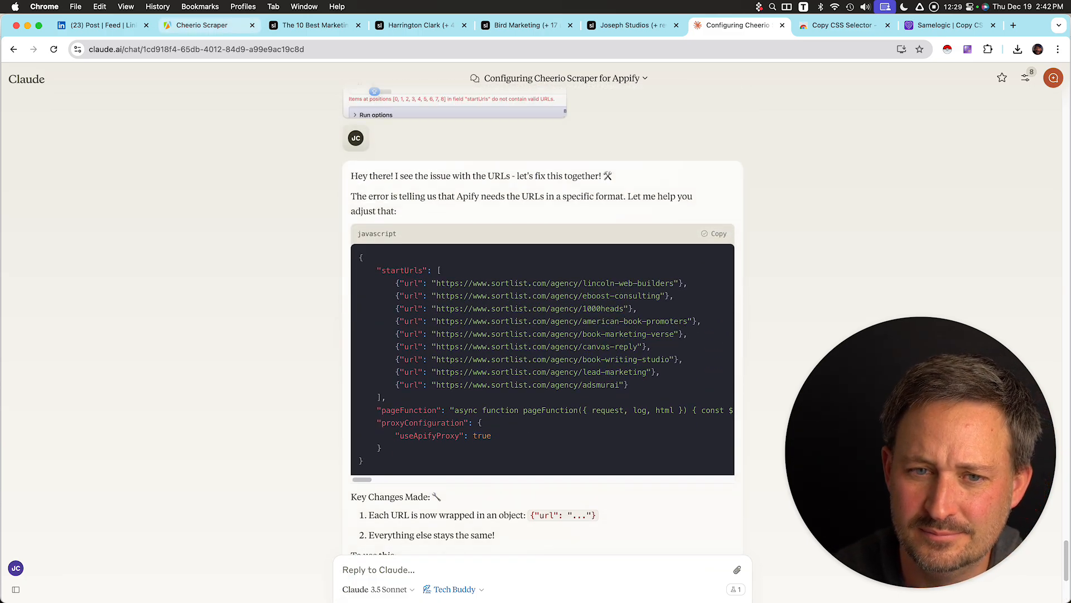
{"action": "left_click", "coordinate": [202, 25]}
{"action": "key", "text": "super+a"}
{"action": "key", "text": "super+v"}
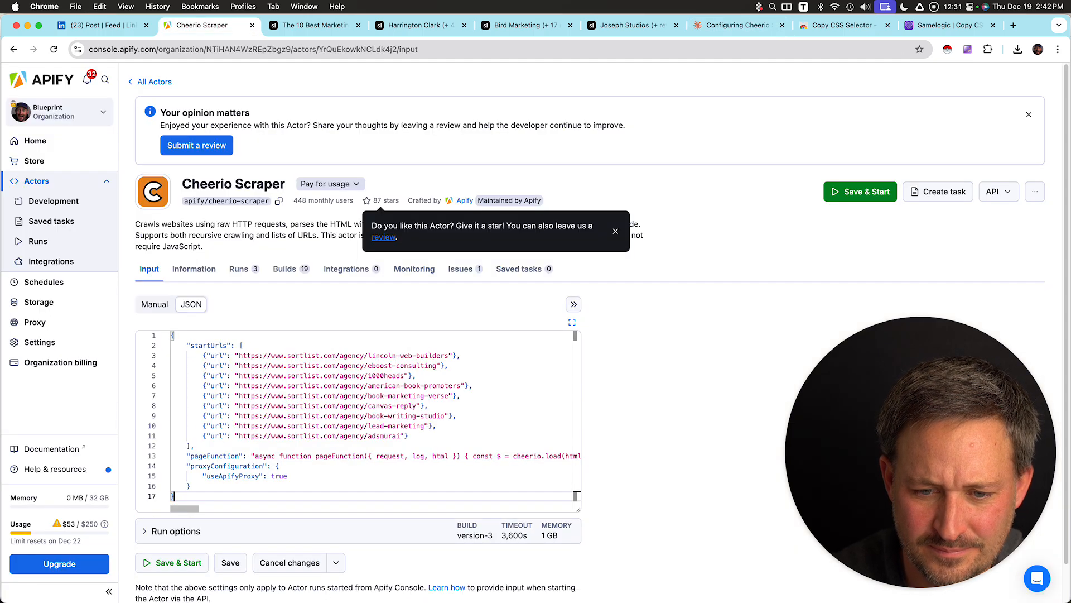
{"action": "key", "text": "super+z"}
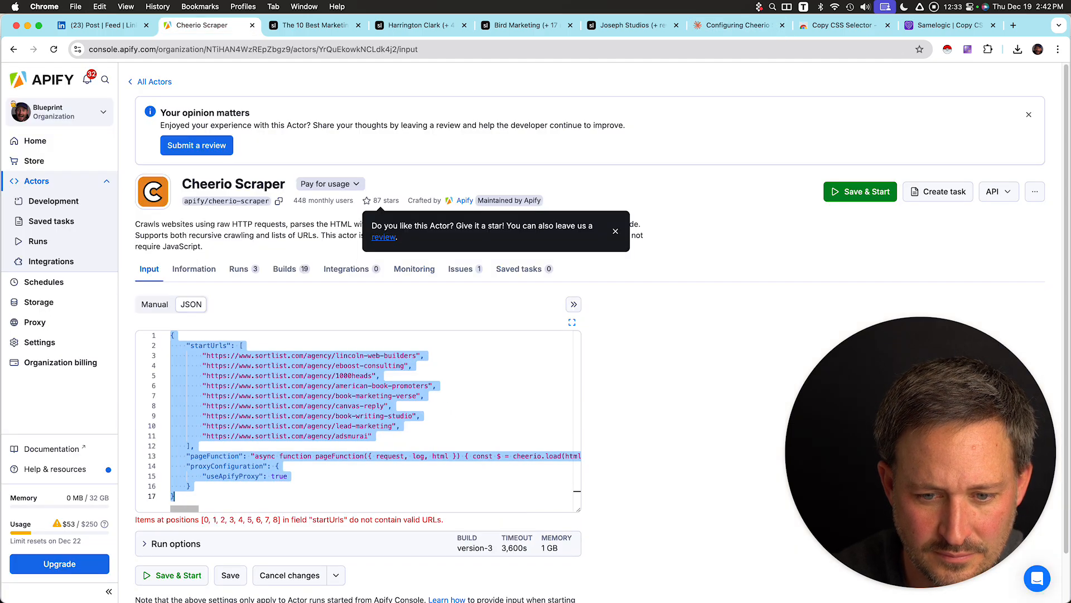
{"action": "key", "text": "super+shift+z"}
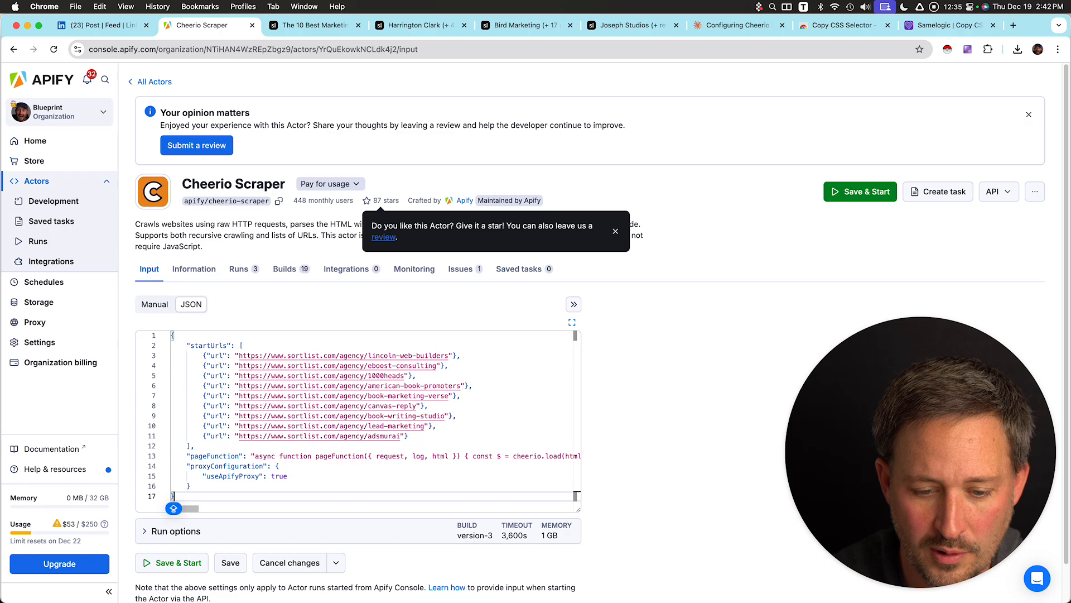
{"action": "left_click", "coordinate": [320, 425]}
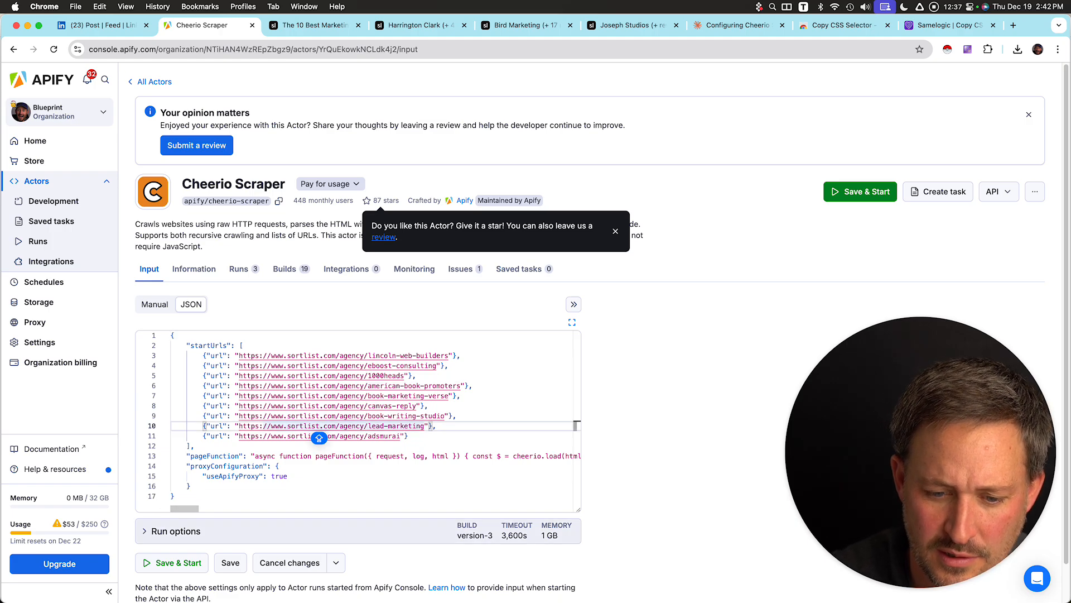
{"action": "left_click", "coordinate": [173, 563]}
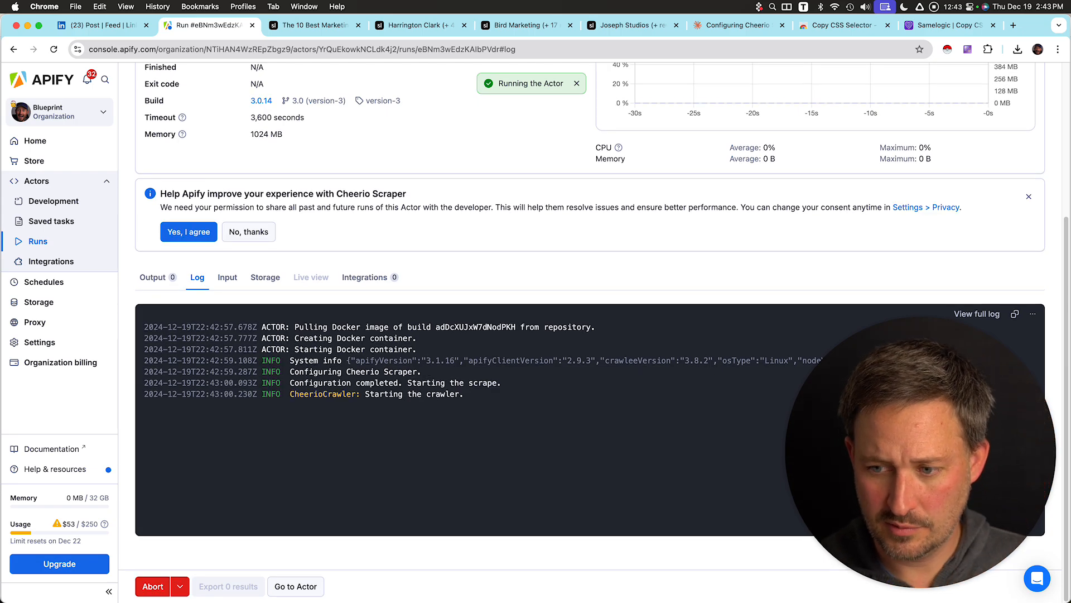
Abort the running actor.
{"action": "left_click_drag", "start_coordinate": [921, 452], "coordinate": [934, 156]}
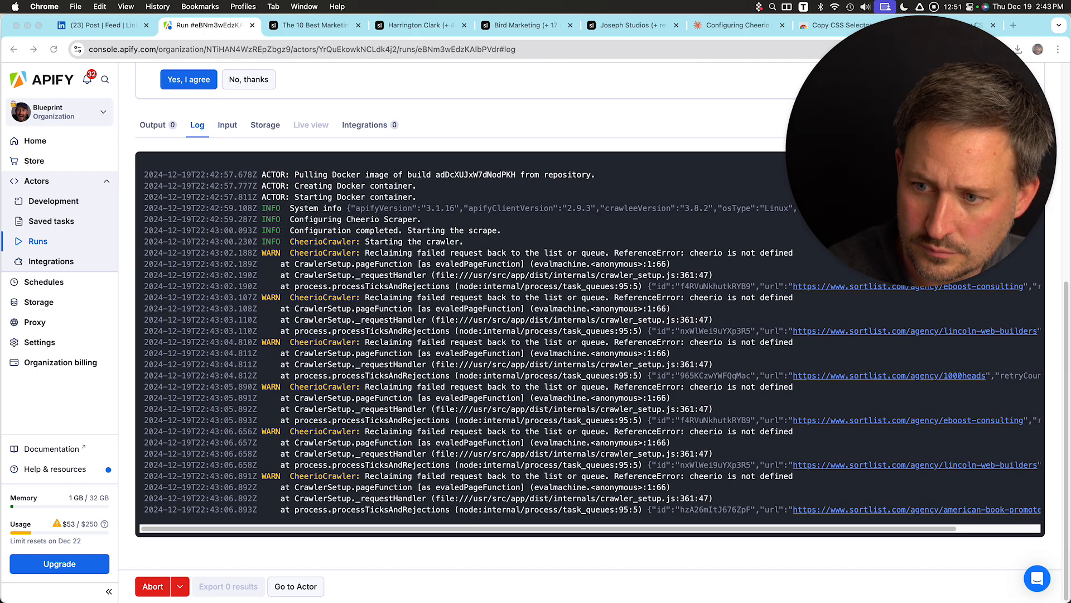
{"action": "left_click_drag", "start_coordinate": [921, 150], "coordinate": [740, 126]}
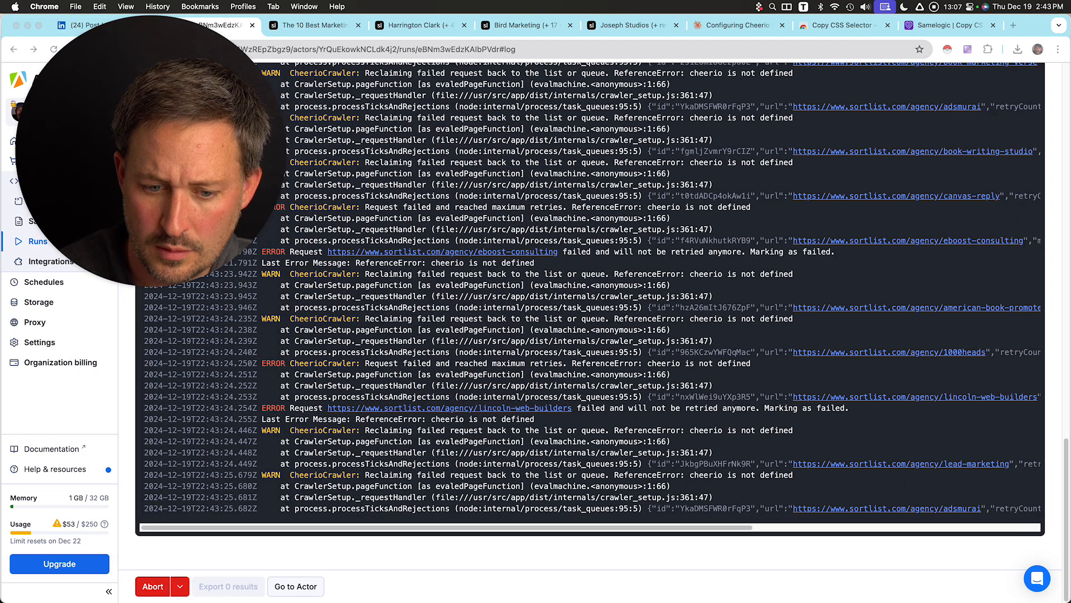
{"action": "left_click", "coordinate": [153, 586]}
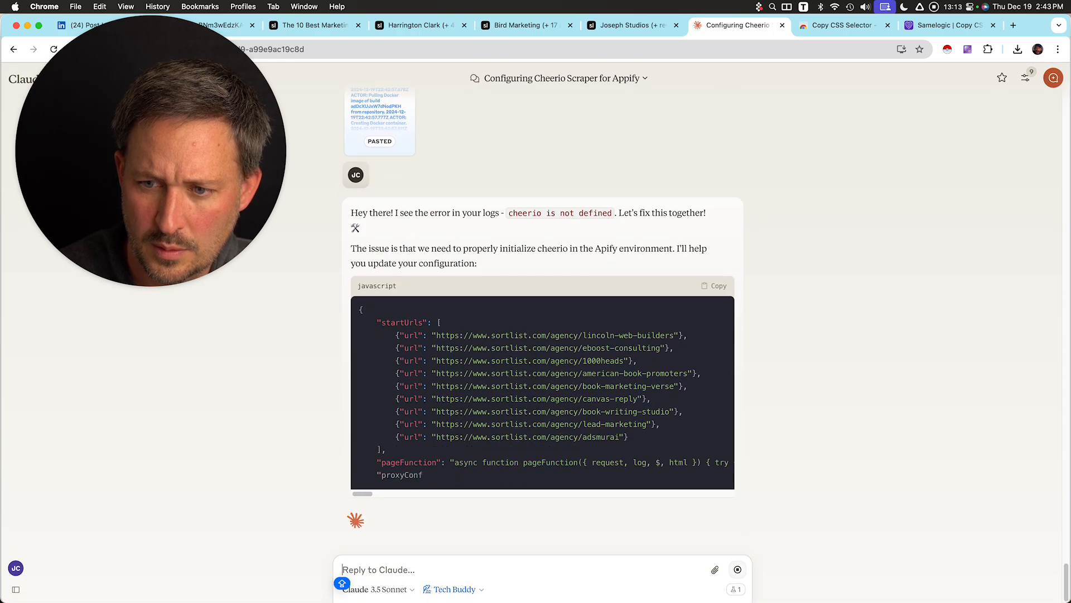
Return to the Cheerio Scraper input and replace the whole JSON configuration with Claude's updated version.
{"action": "scroll", "coordinate": [716, 217], "scroll_direction": "up", "scroll_amount": 1}
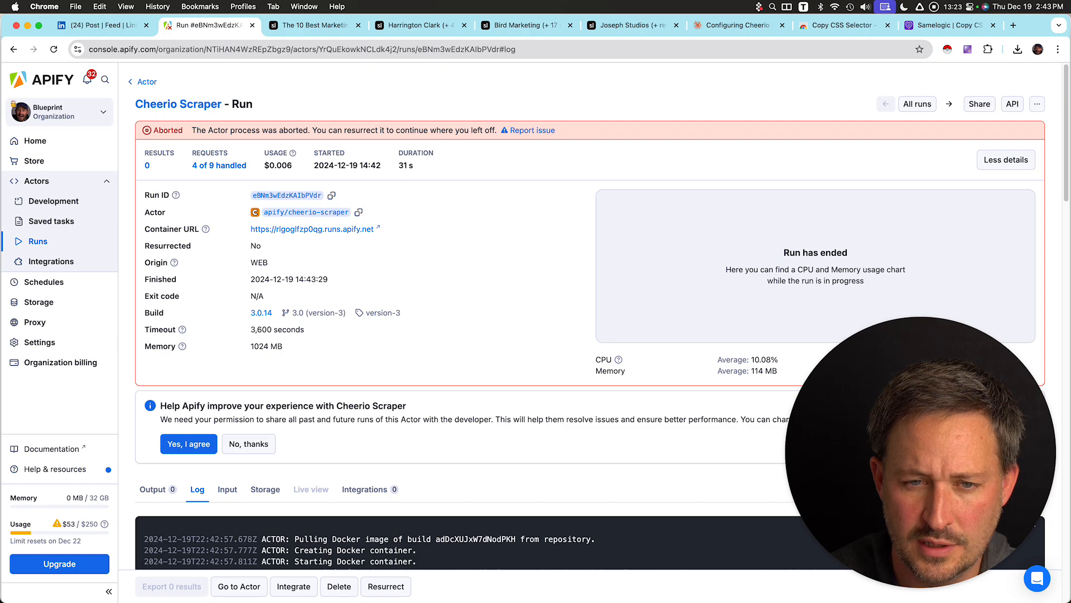
{"action": "left_click", "coordinate": [178, 104]}
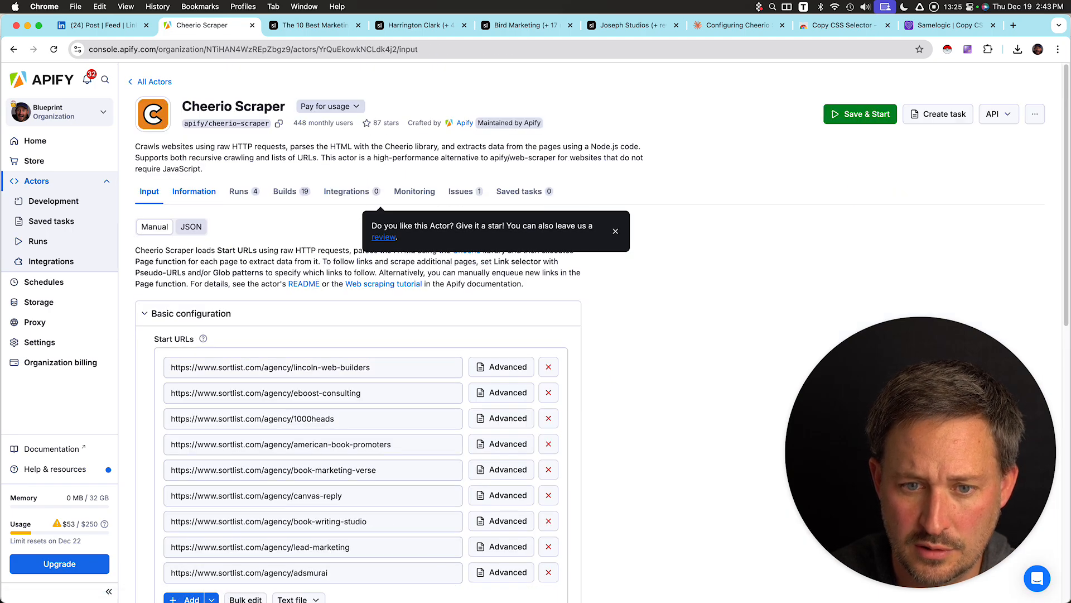
{"action": "left_click", "coordinate": [191, 226]}
{"action": "left_click", "coordinate": [251, 410]}
{"action": "key", "text": "super+a"}
{"action": "key", "text": "super+v"}
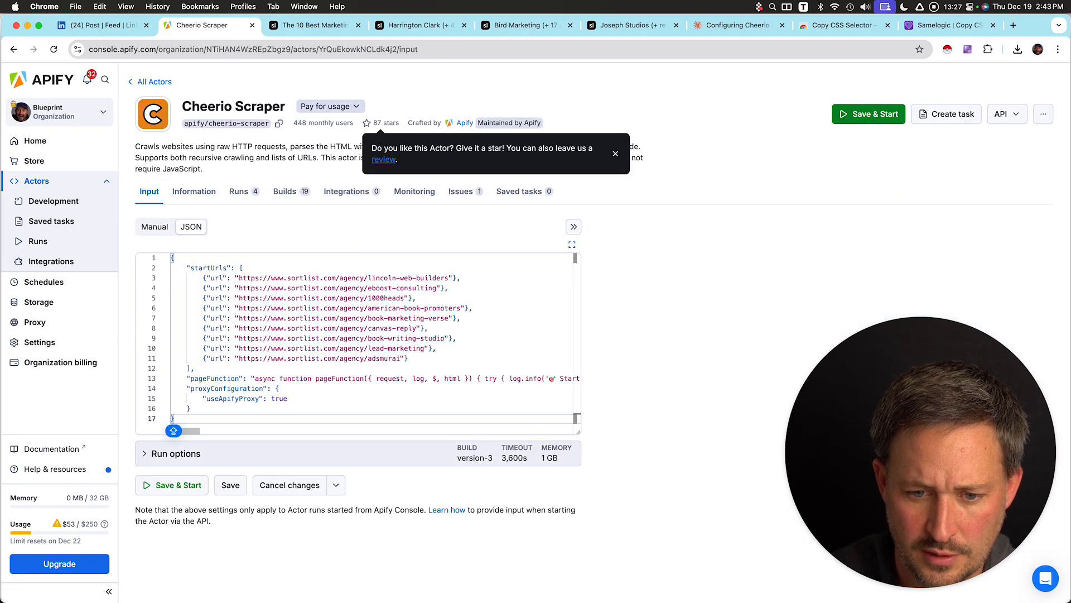
Save and start the actor with the updated configuration, then open the run's output results table.
{"action": "left_click", "coordinate": [172, 485]}
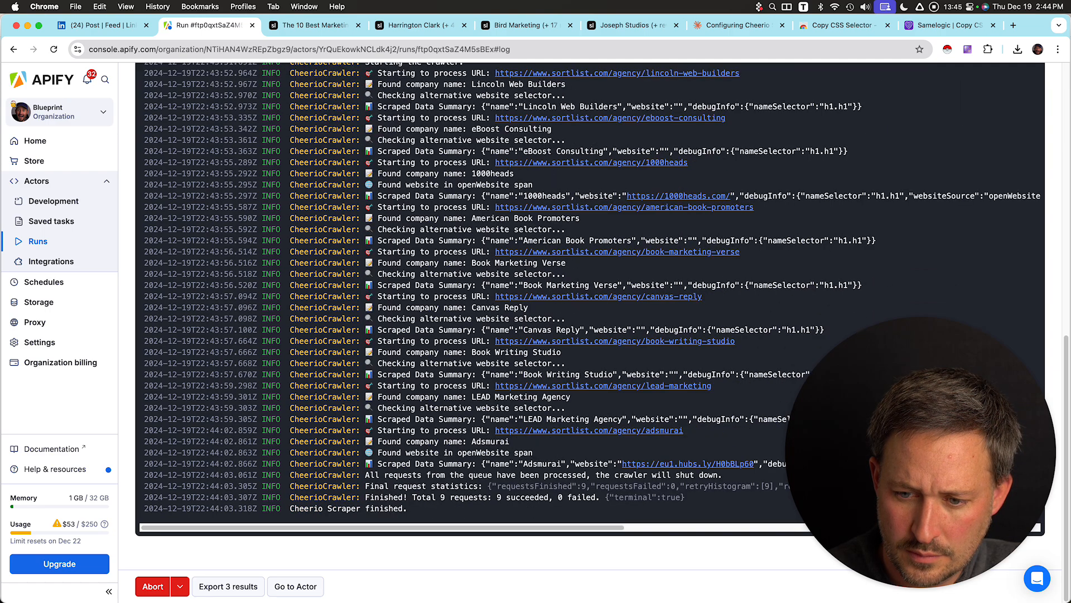
{"action": "scroll", "coordinate": [590, 316], "scroll_direction": "up", "scroll_amount": 5}
{"action": "left_click", "coordinate": [152, 235]}
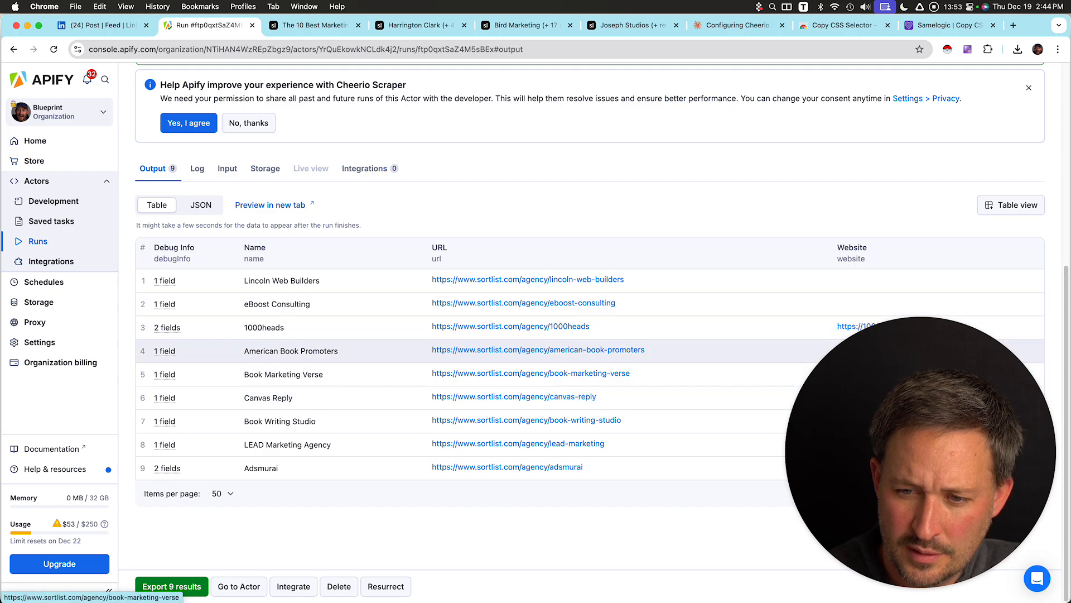
Capture a screenshot of the output table and paste it into the Claude chat prompt.
{"action": "left_click_drag", "start_coordinate": [921, 452], "coordinate": [816, 368]}
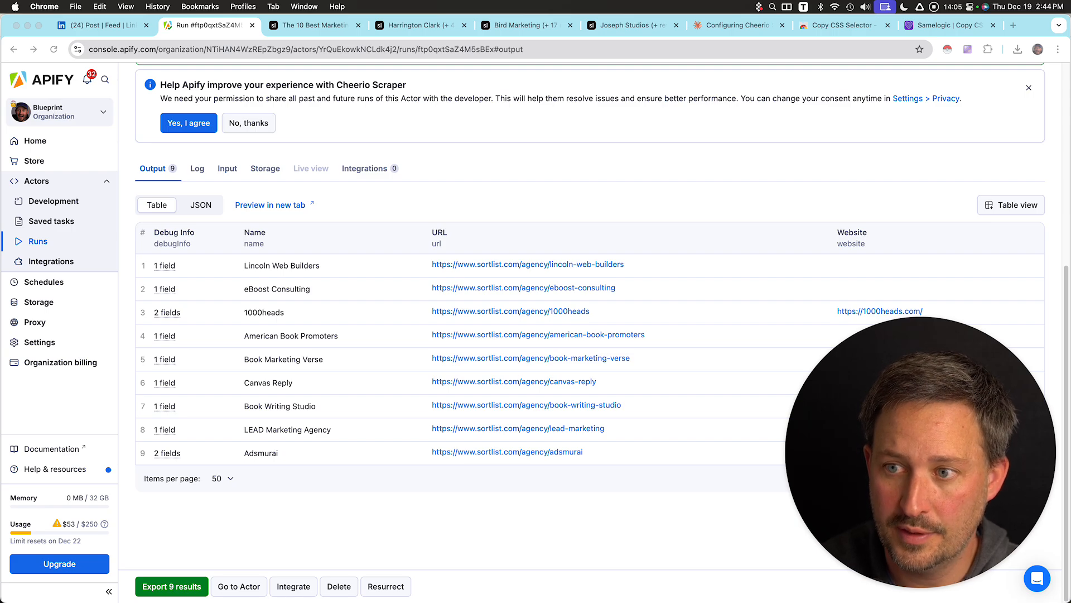
{"action": "left_click_drag", "start_coordinate": [131, 209], "coordinate": [695, 506]}
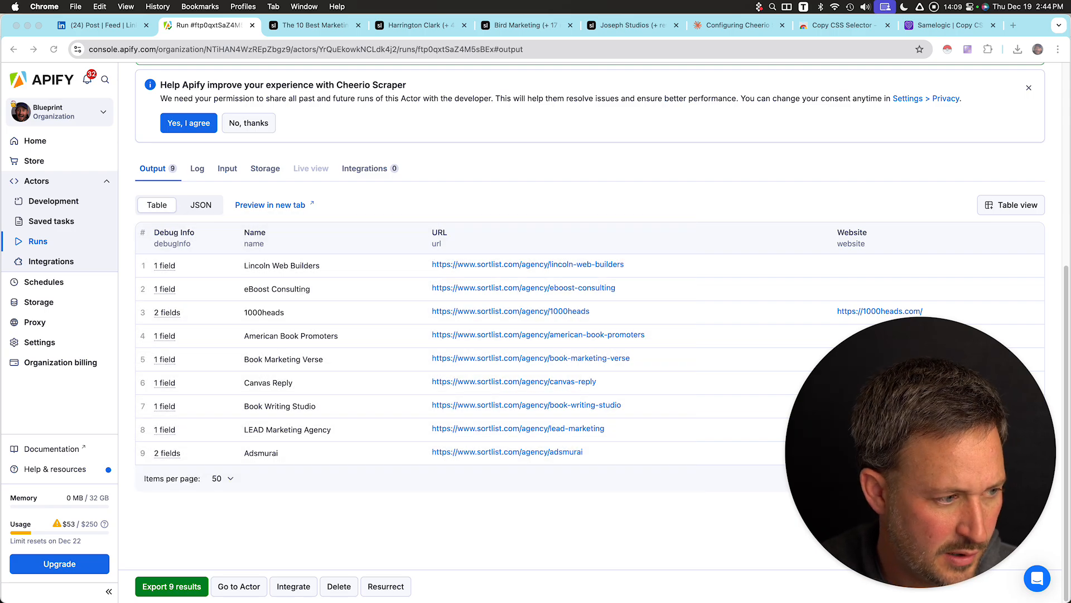
{"action": "left_click", "coordinate": [738, 25]}
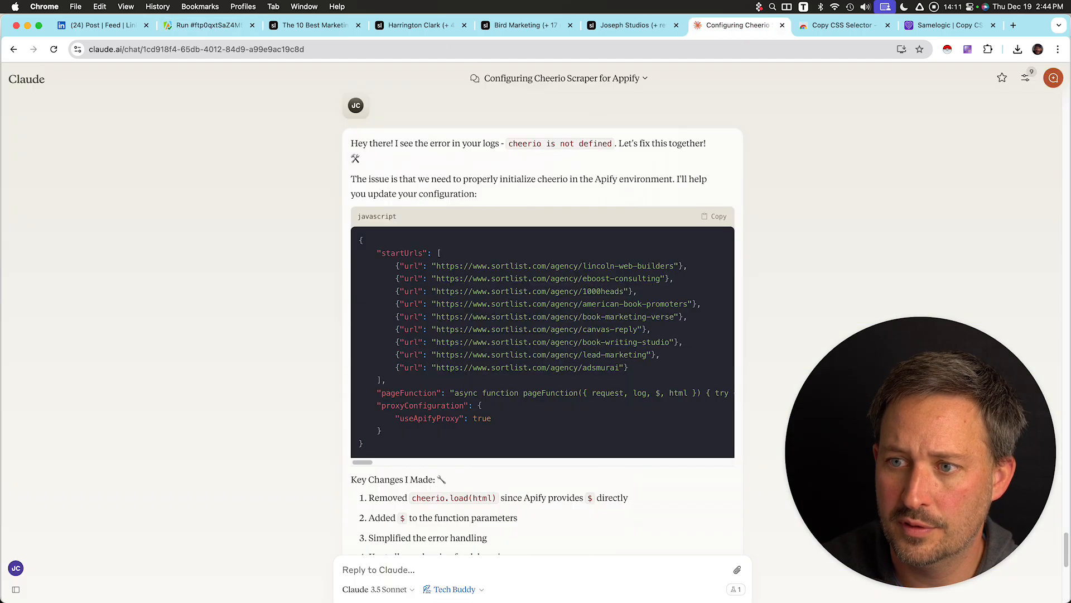
{"action": "key", "text": "super+v"}
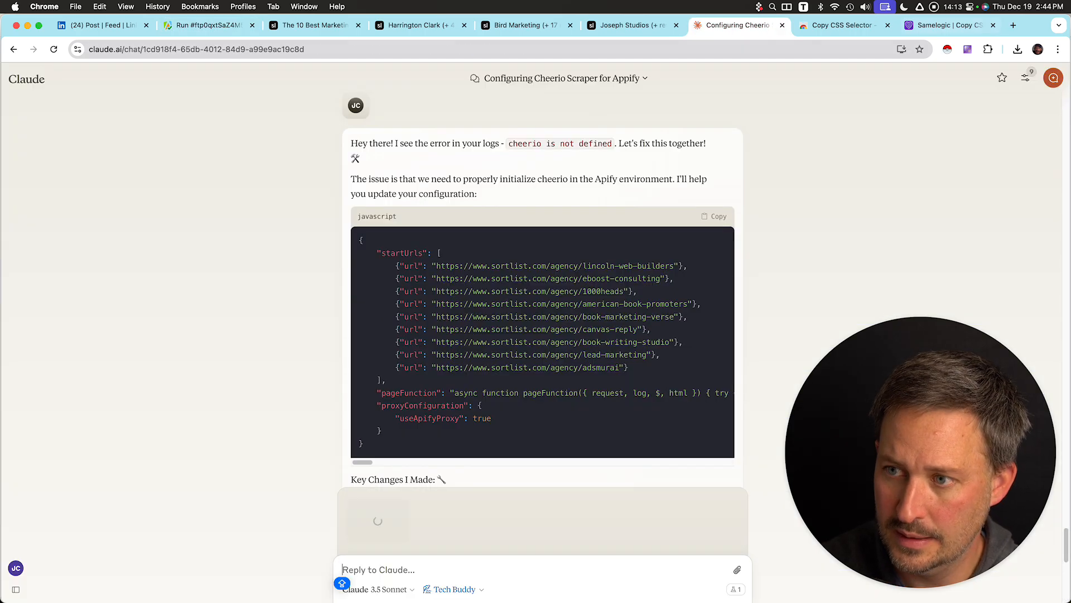
Start voice dictation and open Inspect on the Harrington Clark agency profile page.
{"action": "key", "text": "ctrl+space"}
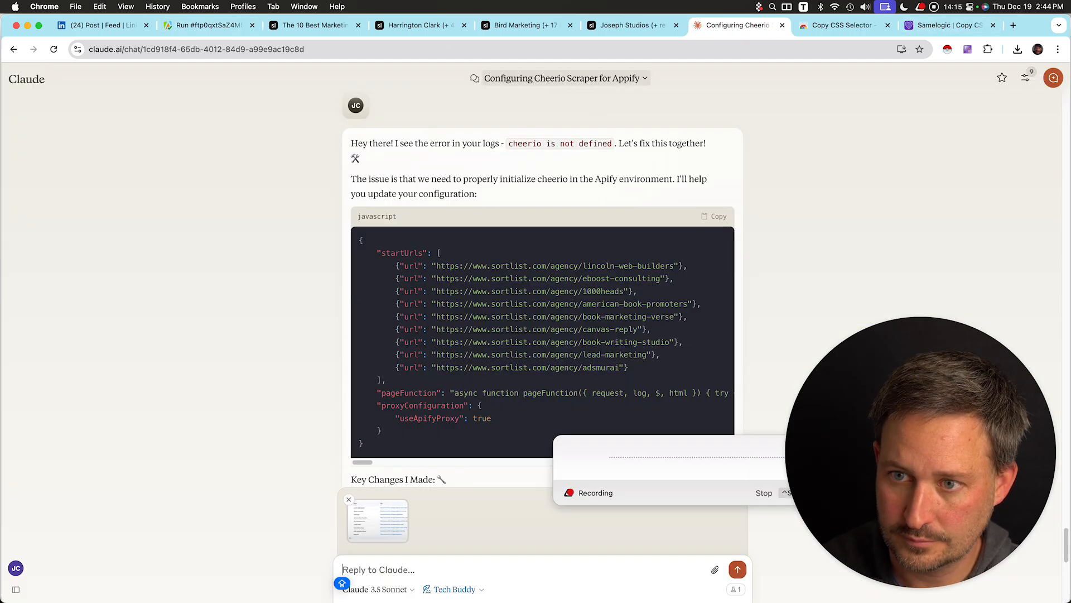
{"action": "key", "text": "super+4"}
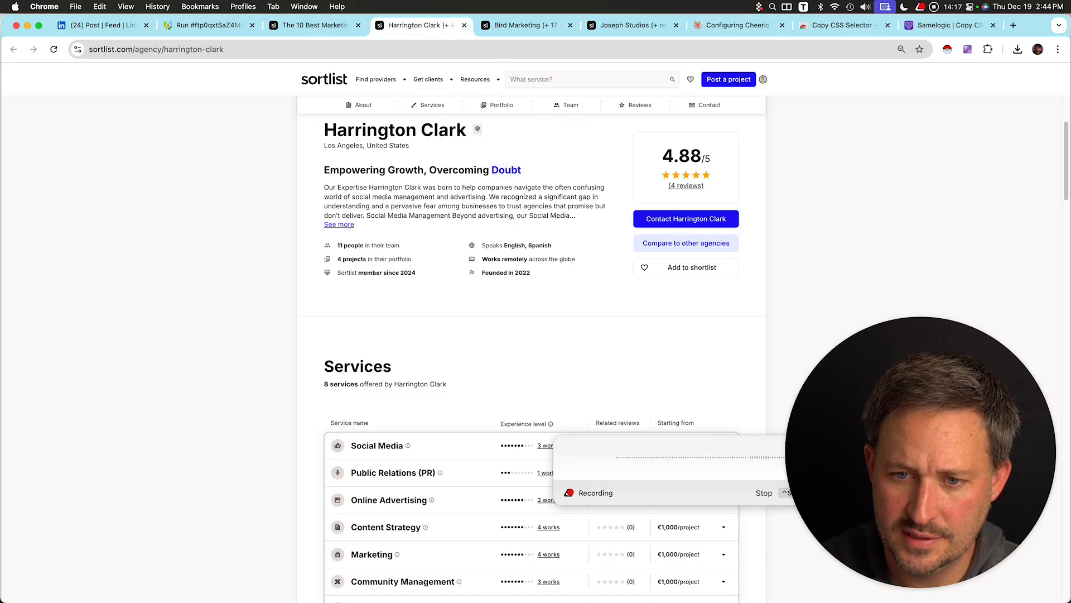
{"action": "scroll", "coordinate": [531, 346], "scroll_direction": "up", "scroll_amount": 2}
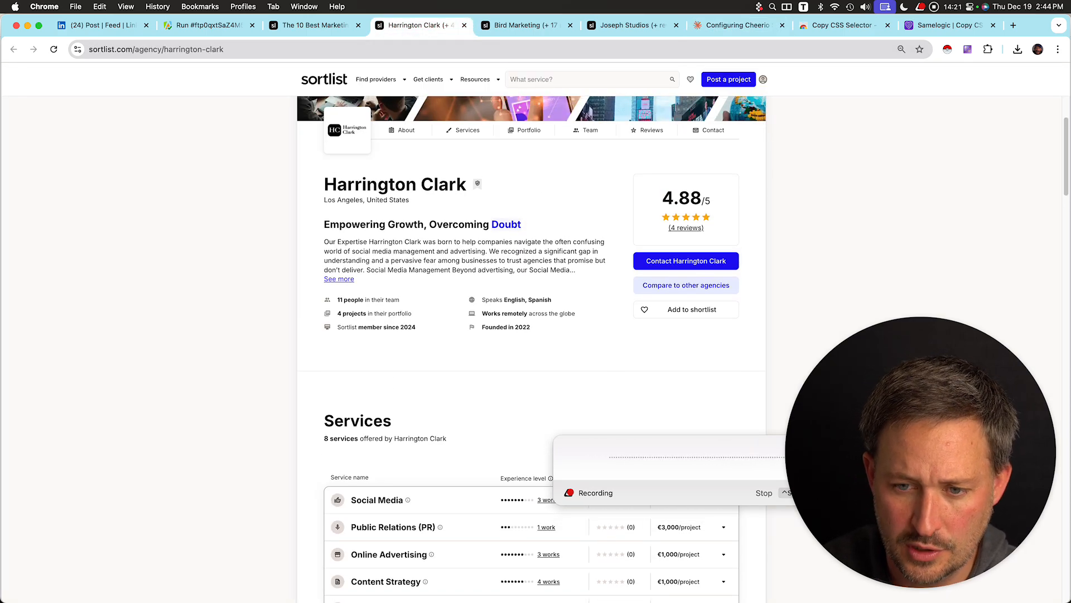
{"action": "right_click", "coordinate": [403, 258]}
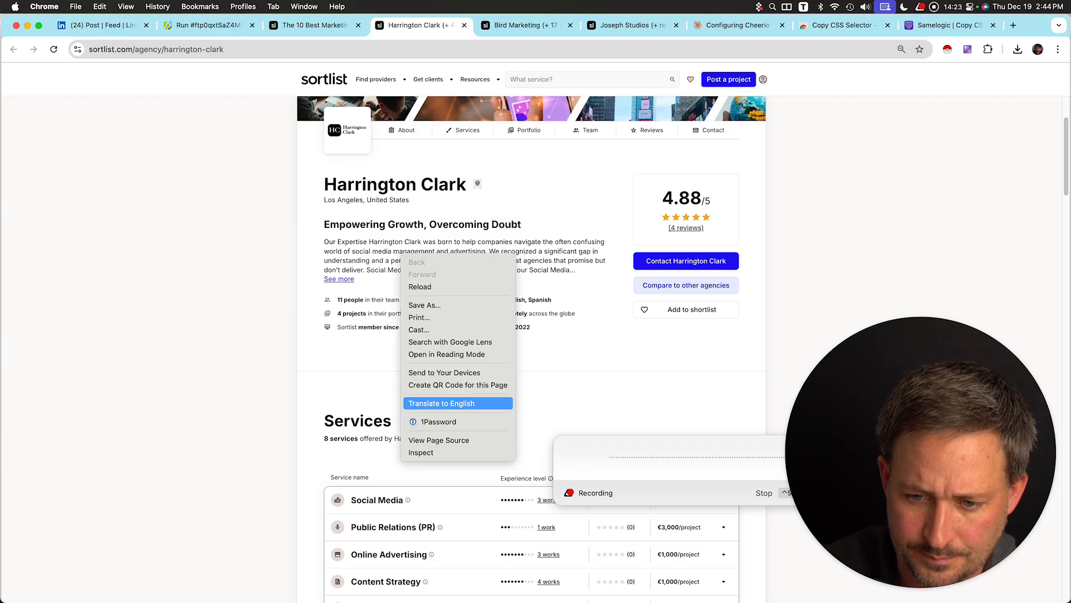
{"action": "left_click", "coordinate": [424, 452]}
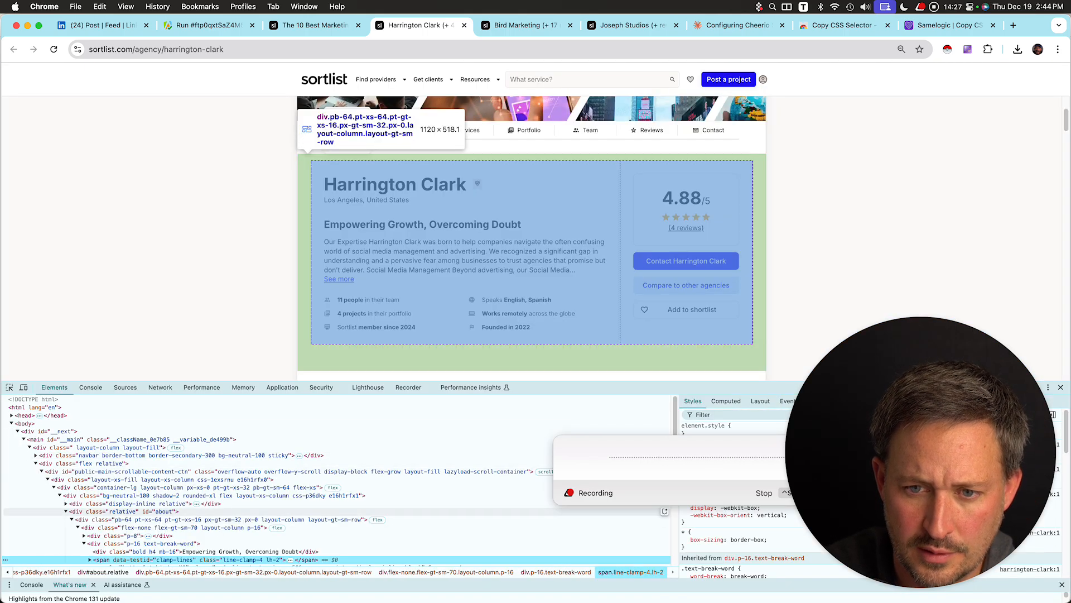
Copy the div#about element from the Elements panel and paste it into the Claude prompt.
{"action": "left_click", "coordinate": [229, 511]}
{"action": "right_click", "coordinate": [229, 511]}
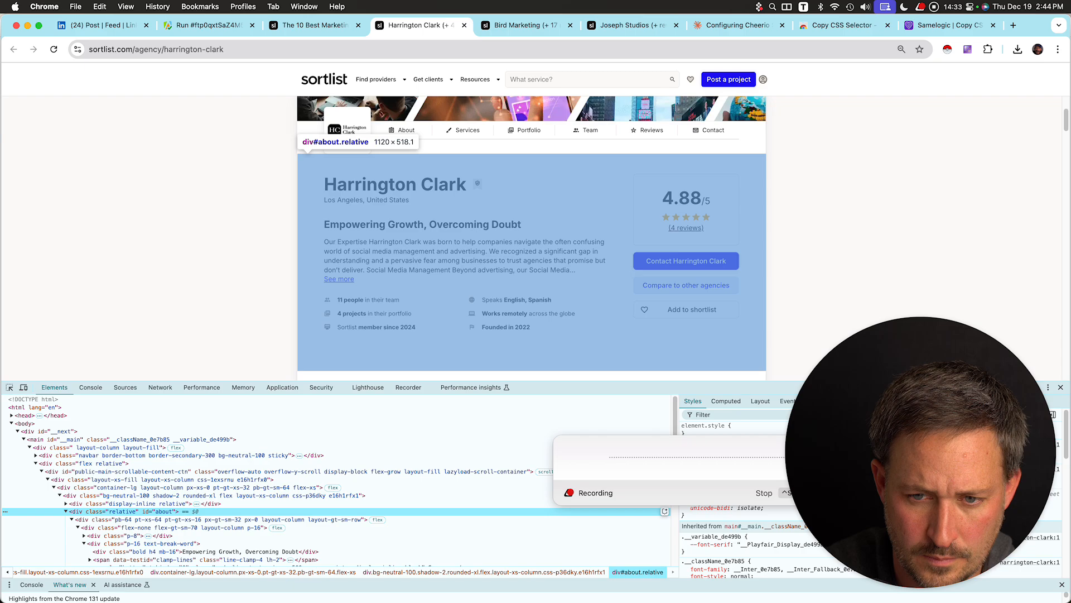
{"action": "right_click", "coordinate": [117, 511]}
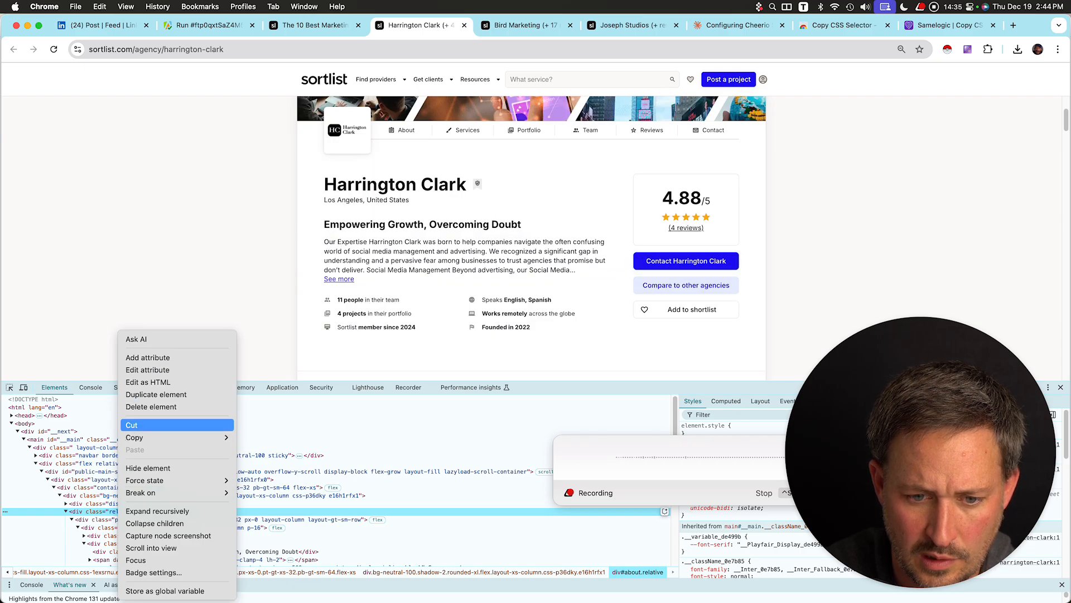
{"action": "mouse_move", "coordinate": [134, 437]}
{"action": "left_click", "coordinate": [265, 437]}
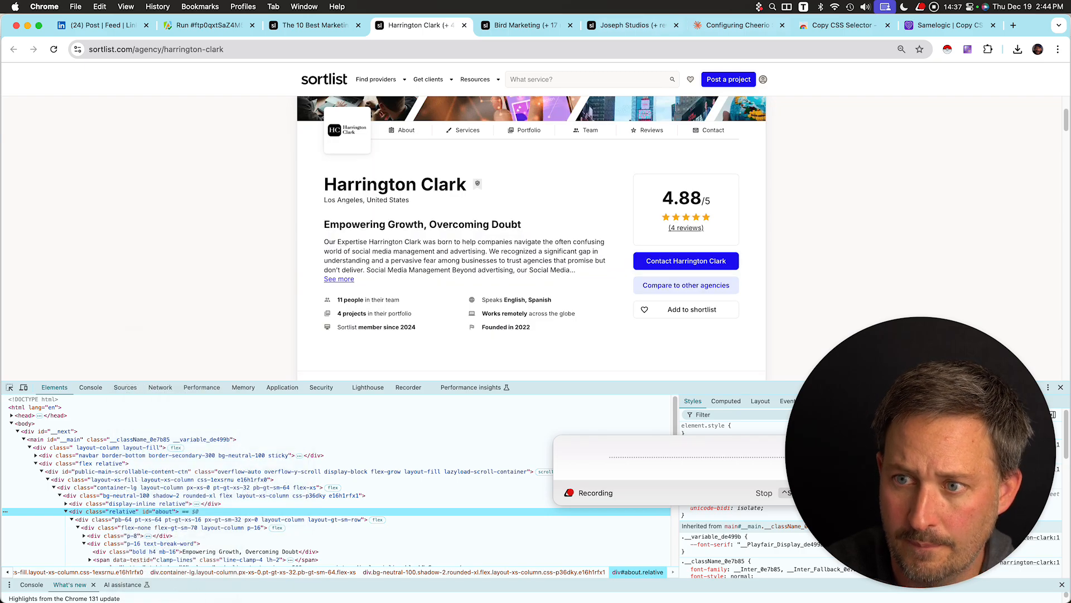
{"action": "left_click", "coordinate": [738, 25]}
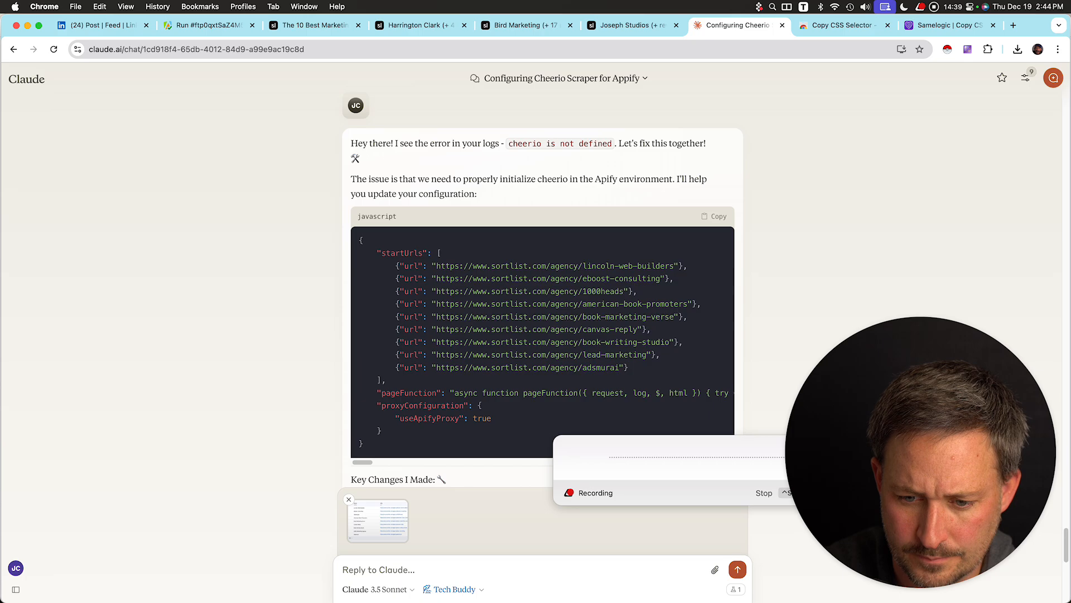
{"action": "key", "text": "super+v"}
{"action": "key", "text": "ctrl+Tab"}
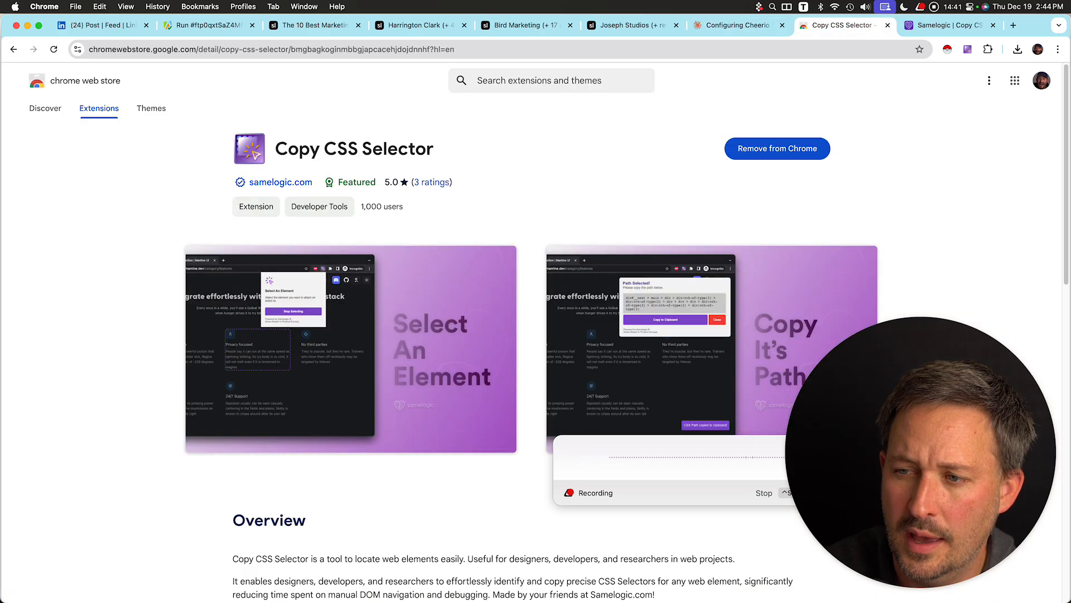
{"action": "key", "text": "ctrl+shift+Tab"}
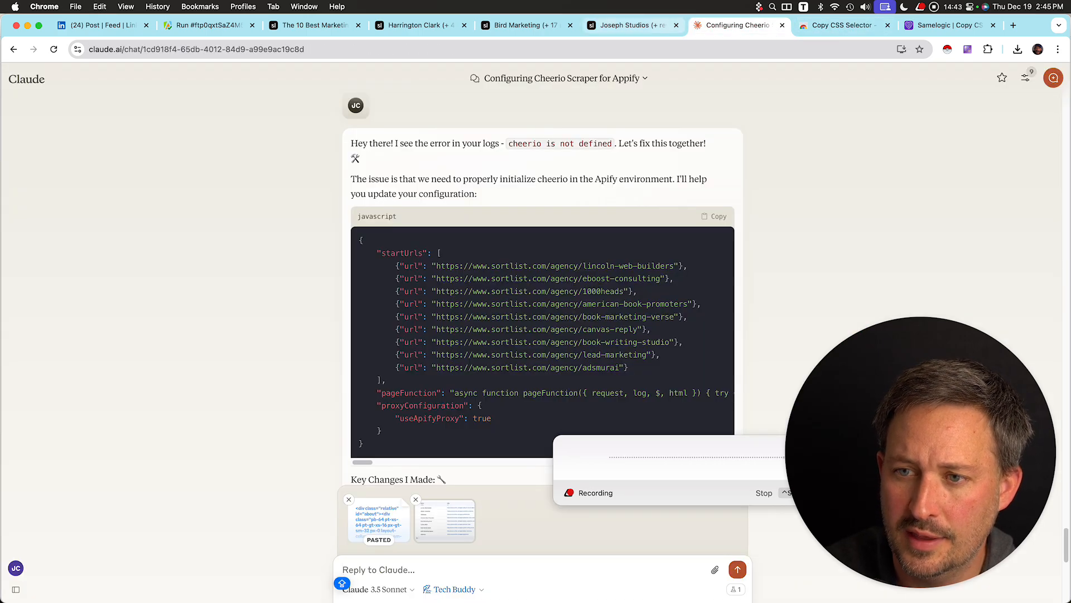
{"action": "key", "text": "ctrl+shift+Tab"}
{"action": "key", "text": "ctrl+shift+Tab"}
{"action": "key", "text": "ctrl+shift+Tab"}
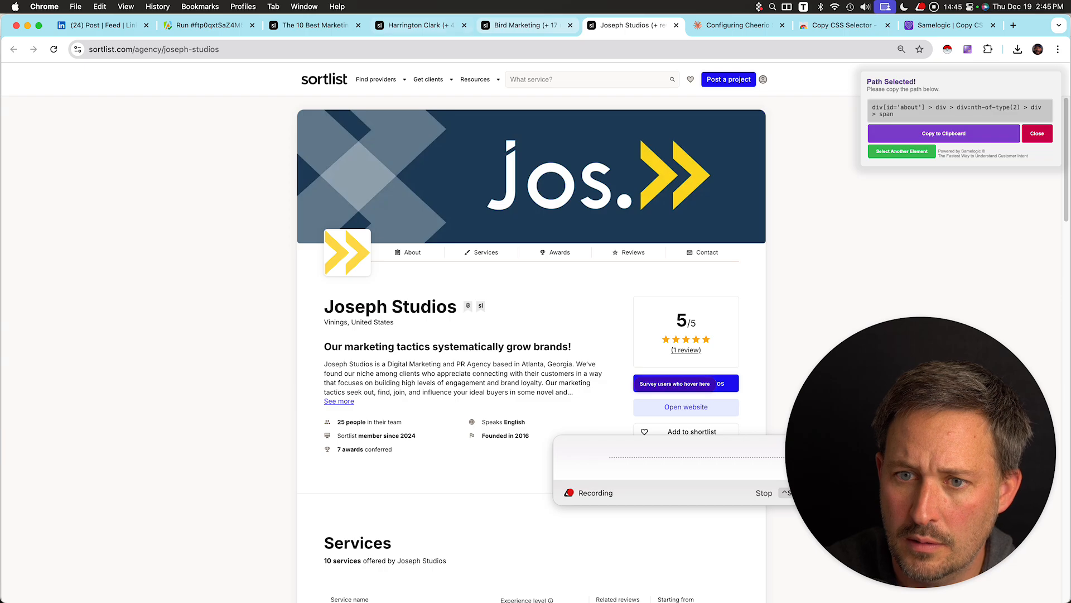
Scroll through the Harrington Clark agency profile page sections.
{"action": "scroll", "coordinate": [532, 223], "scroll_direction": "down", "scroll_amount": 2}
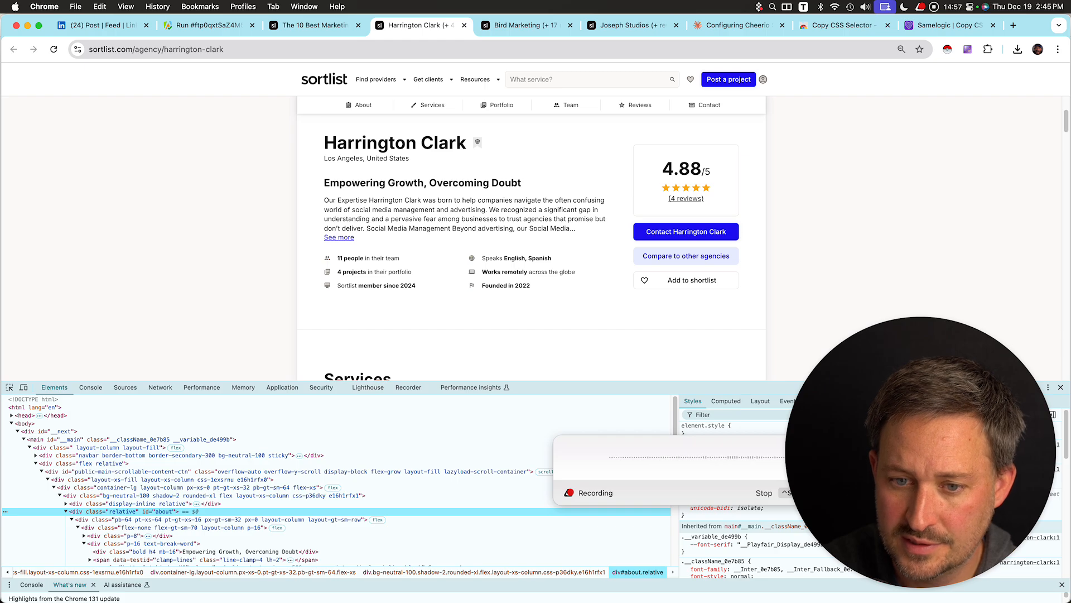
{"action": "scroll", "coordinate": [531, 246], "scroll_direction": "down", "scroll_amount": 3}
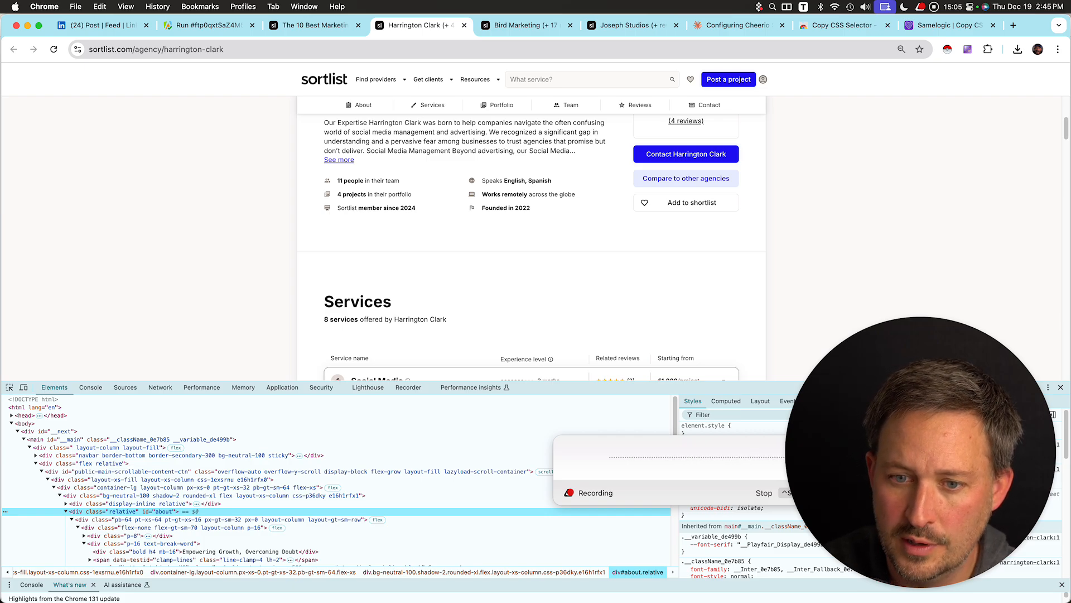
{"action": "scroll", "coordinate": [531, 246], "scroll_direction": "down", "scroll_amount": 7}
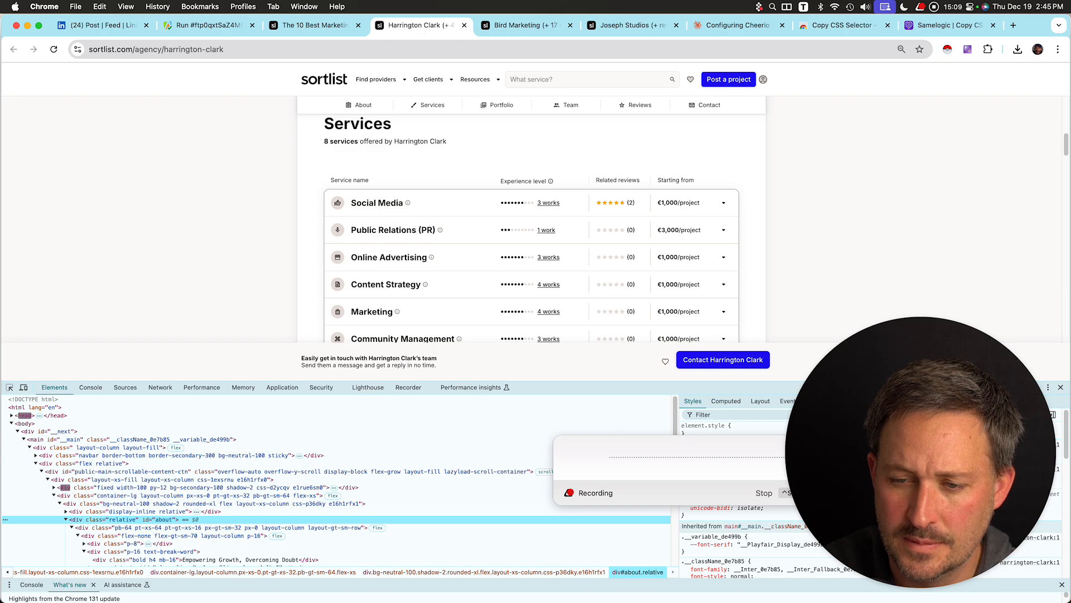
{"action": "scroll", "coordinate": [531, 245], "scroll_direction": "up", "scroll_amount": 1}
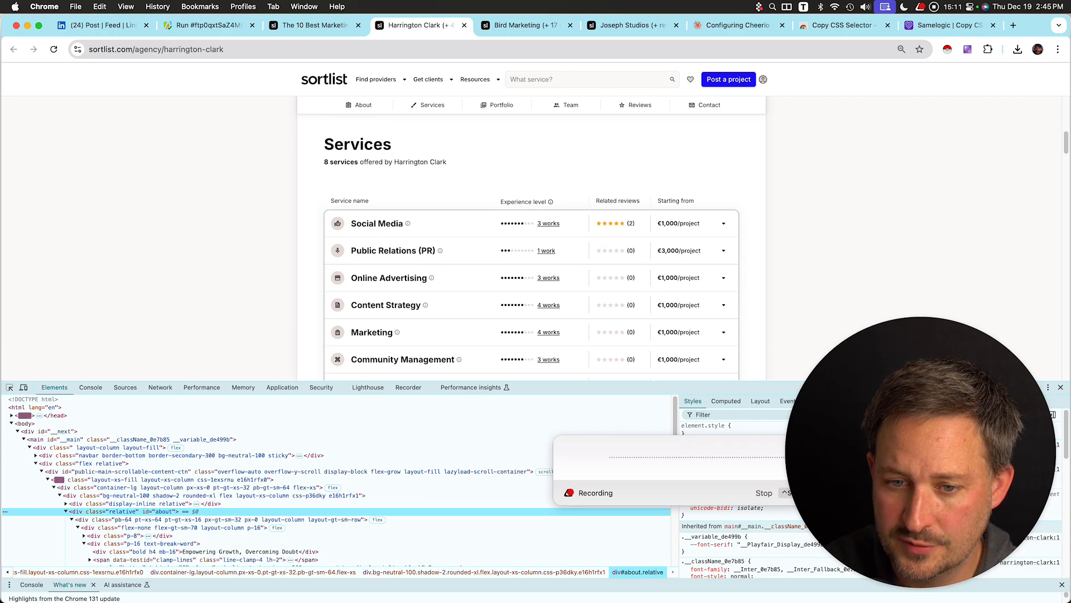
{"action": "scroll", "coordinate": [531, 245], "scroll_direction": "down", "scroll_amount": 2}
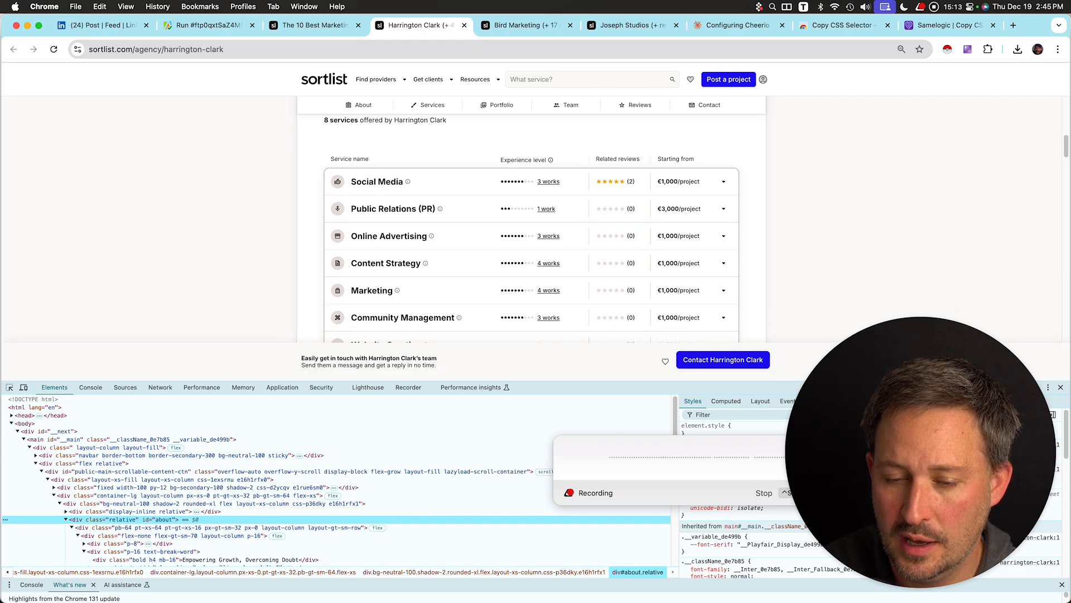
{"action": "scroll", "coordinate": [531, 246], "scroll_direction": "down", "scroll_amount": 6}
{"action": "scroll", "coordinate": [531, 246], "scroll_direction": "up", "scroll_amount": 4}
{"action": "scroll", "coordinate": [531, 245], "scroll_direction": "up", "scroll_amount": 2}
{"action": "scroll", "coordinate": [531, 246], "scroll_direction": "down", "scroll_amount": 4}
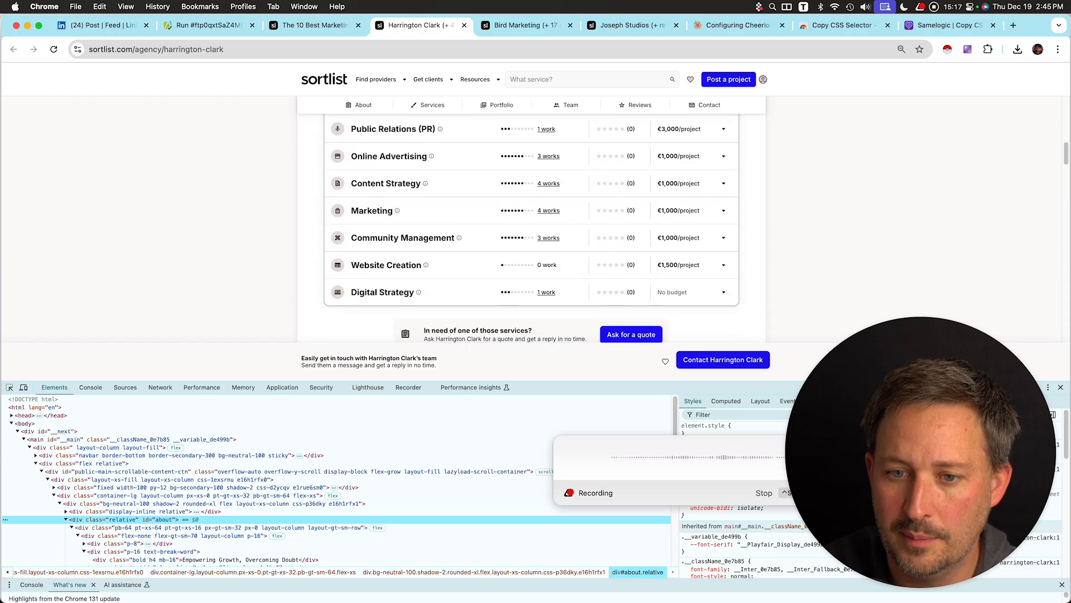
{"action": "scroll", "coordinate": [531, 245], "scroll_direction": "down", "scroll_amount": 2}
{"action": "scroll", "coordinate": [531, 246], "scroll_direction": "down", "scroll_amount": 2}
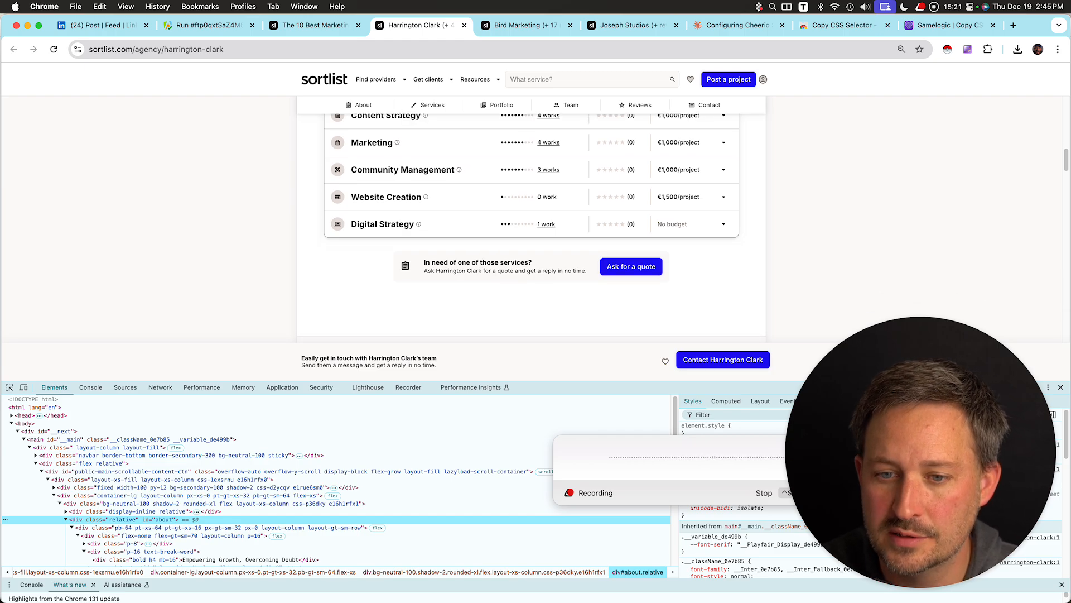
{"action": "scroll", "coordinate": [531, 245], "scroll_direction": "up", "scroll_amount": 9}
{"action": "scroll", "coordinate": [477, 240], "scroll_direction": "down", "scroll_amount": 10}
{"action": "scroll", "coordinate": [478, 240], "scroll_direction": "up", "scroll_amount": 3}
{"action": "scroll", "coordinate": [478, 240], "scroll_direction": "down", "scroll_amount": 3}
{"action": "scroll", "coordinate": [478, 240], "scroll_direction": "up", "scroll_amount": 5}
{"action": "scroll", "coordinate": [477, 240], "scroll_direction": "down", "scroll_amount": 5}
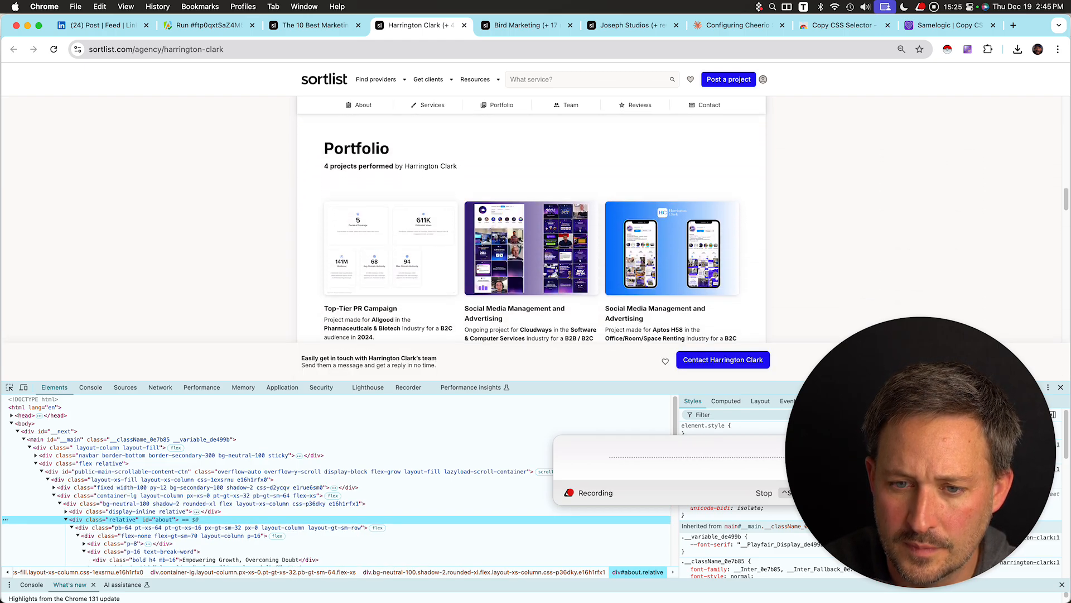
{"action": "scroll", "coordinate": [531, 223], "scroll_direction": "down", "scroll_amount": 8}
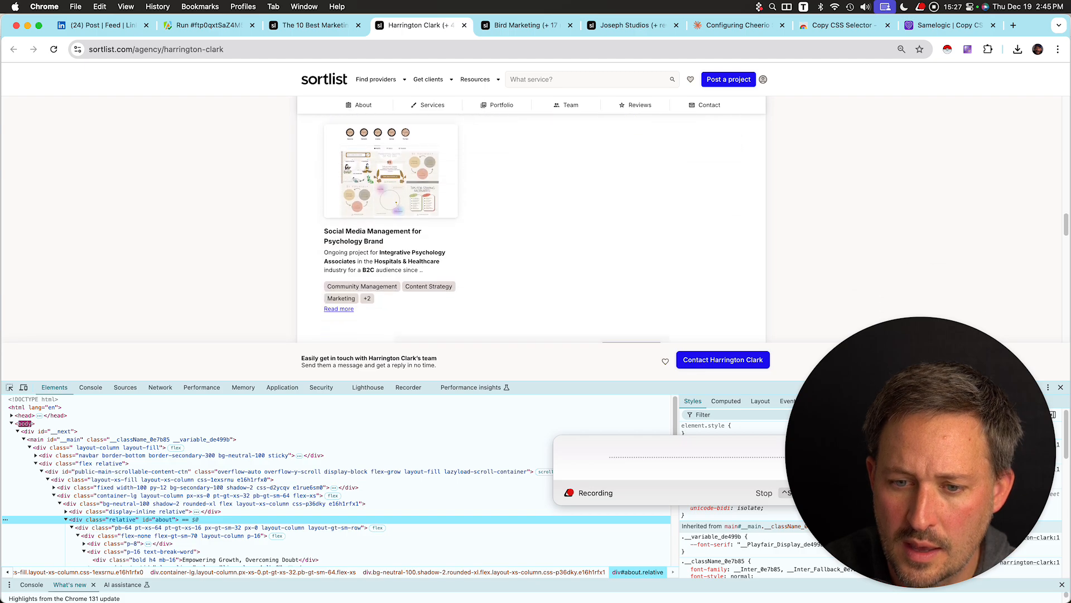
{"action": "scroll", "coordinate": [532, 223], "scroll_direction": "down", "scroll_amount": 10}
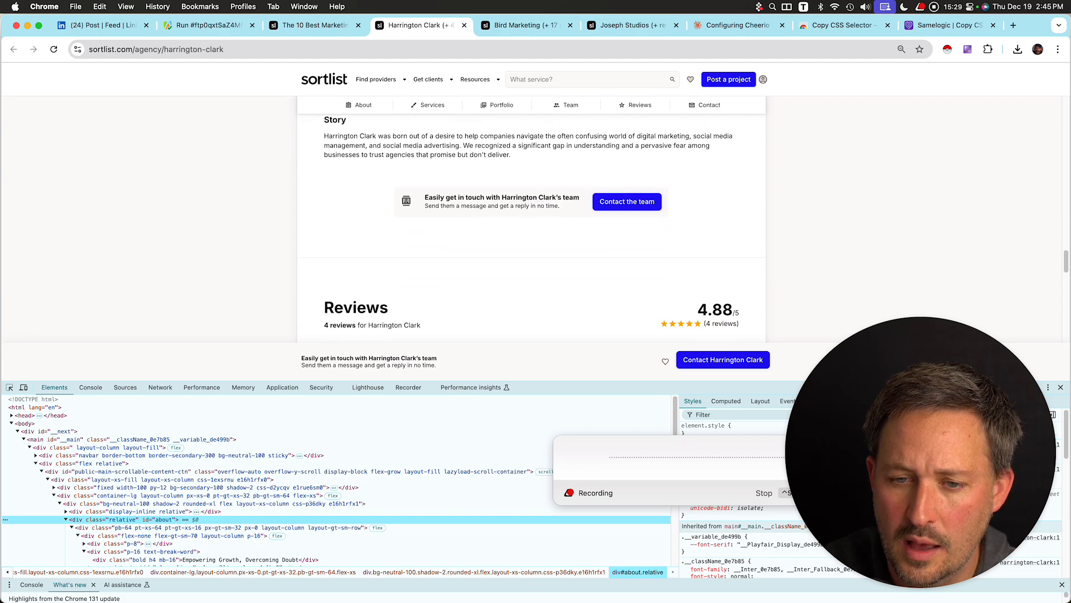
{"action": "scroll", "coordinate": [531, 224], "scroll_direction": "down", "scroll_amount": 10}
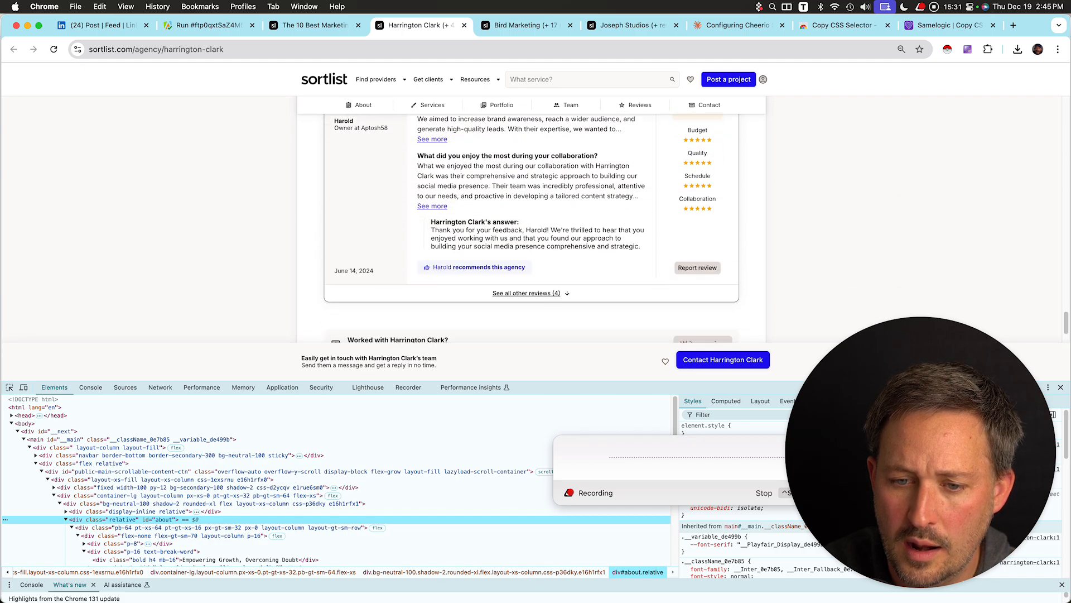
{"action": "scroll", "coordinate": [531, 223], "scroll_direction": "up", "scroll_amount": 5}
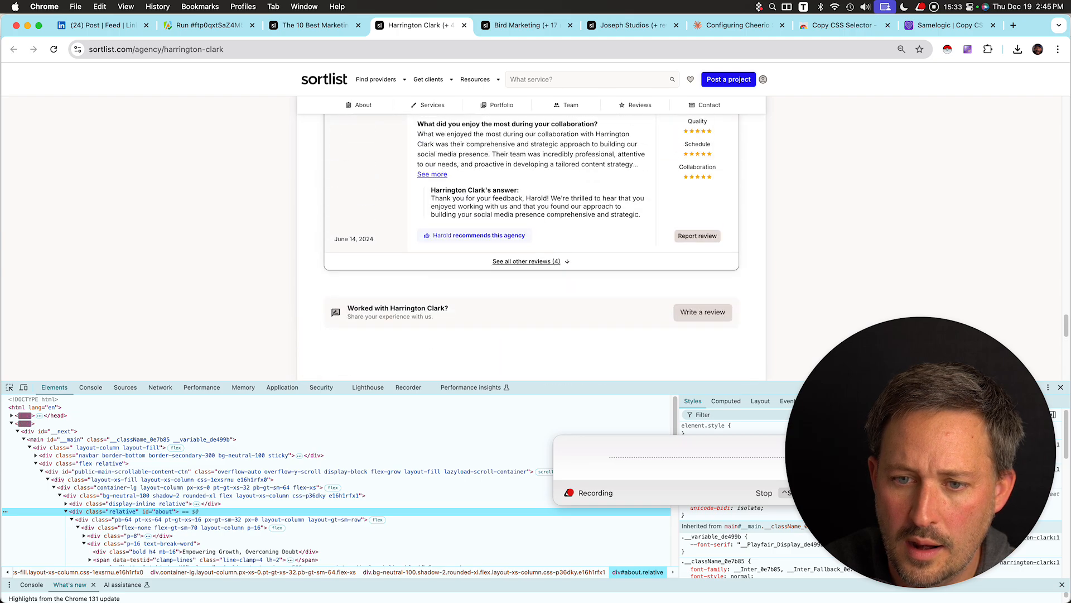
{"action": "scroll", "coordinate": [532, 223], "scroll_direction": "up", "scroll_amount": 5}
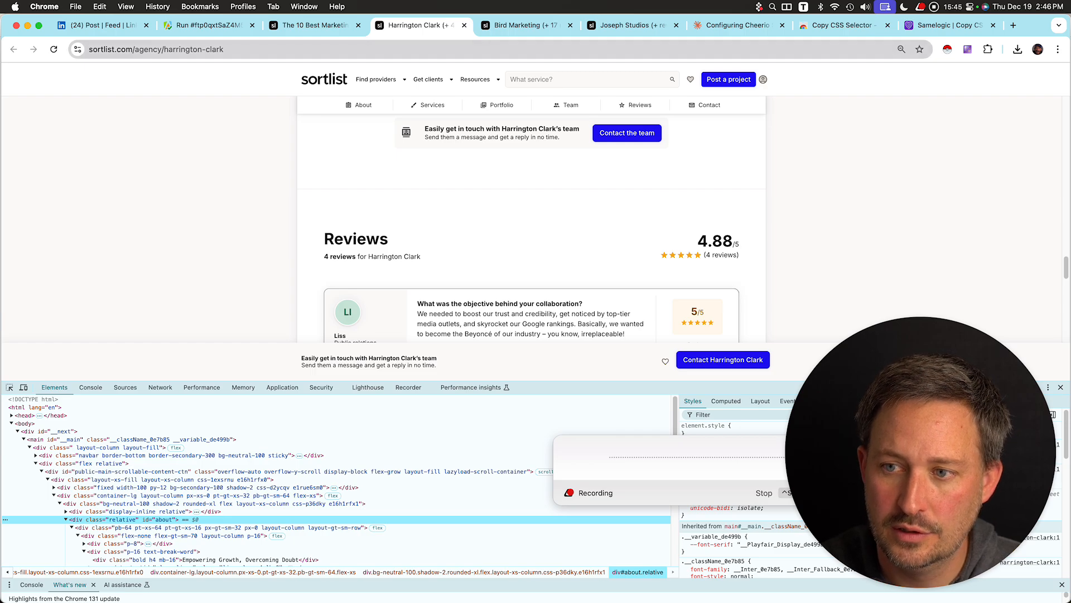
{"action": "scroll", "coordinate": [531, 234], "scroll_direction": "up", "scroll_amount": 20}
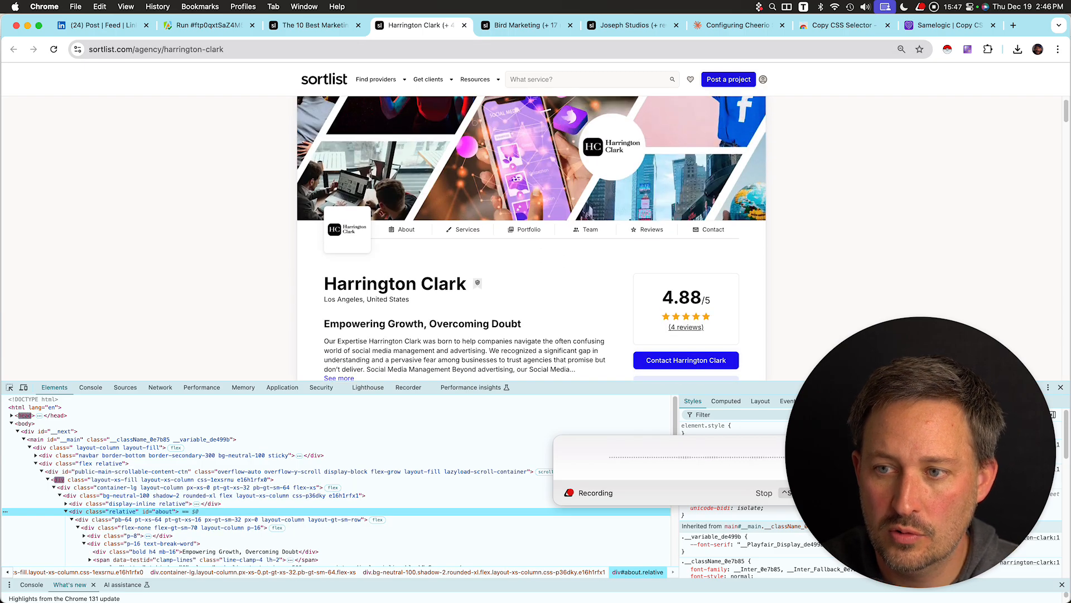
{"action": "left_click", "coordinate": [738, 25]}
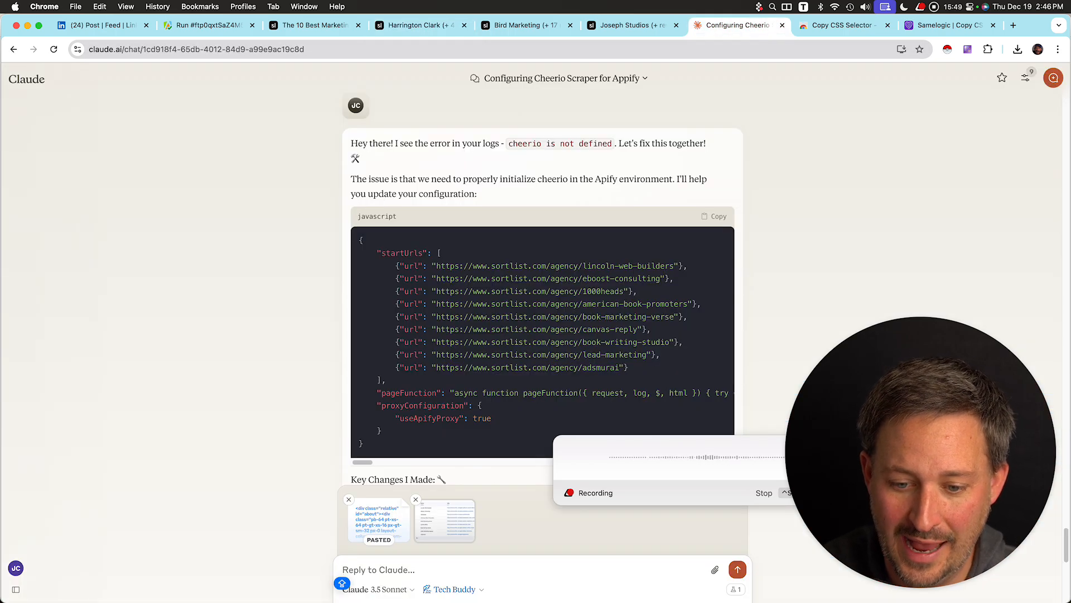
{"action": "key", "text": "super+v"}
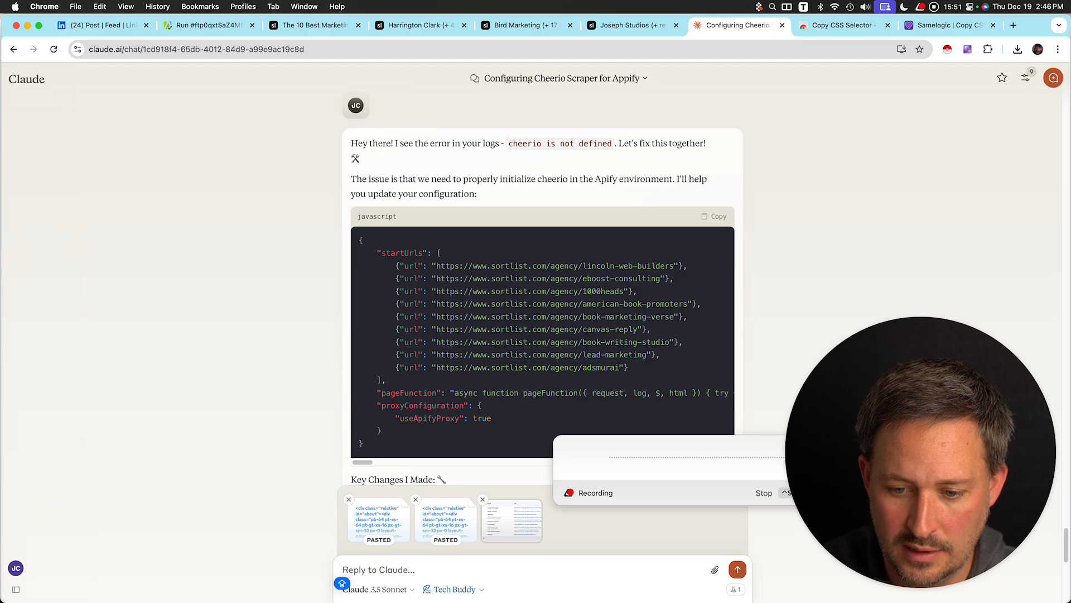
{"action": "left_click", "coordinate": [415, 499]}
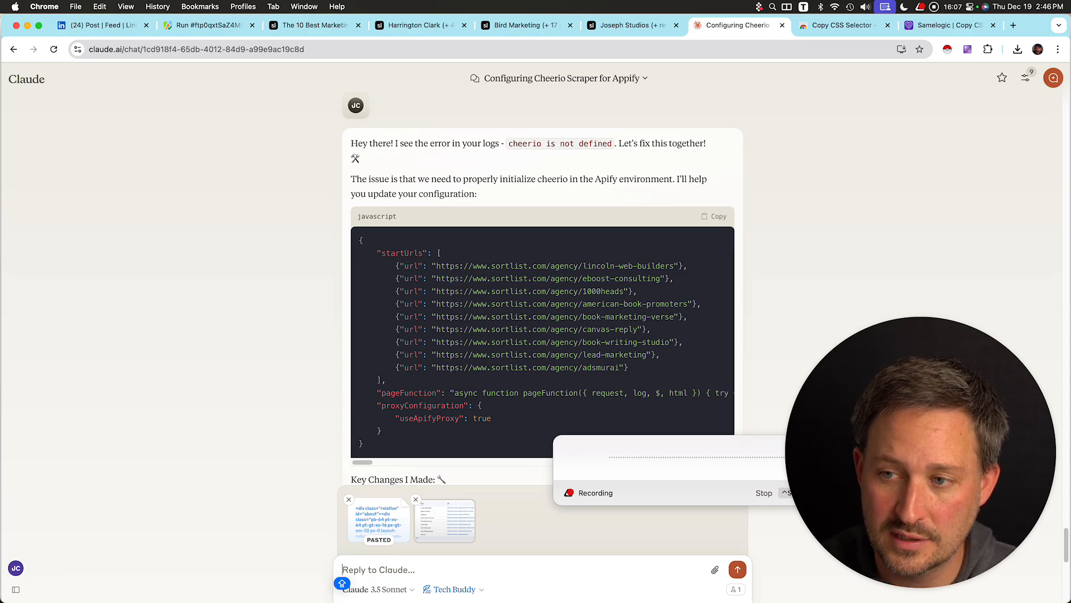
Finish the dictated request asking Claude to add extra agency fields to the script and send it.
{"action": "key", "text": "ctrl+space"}
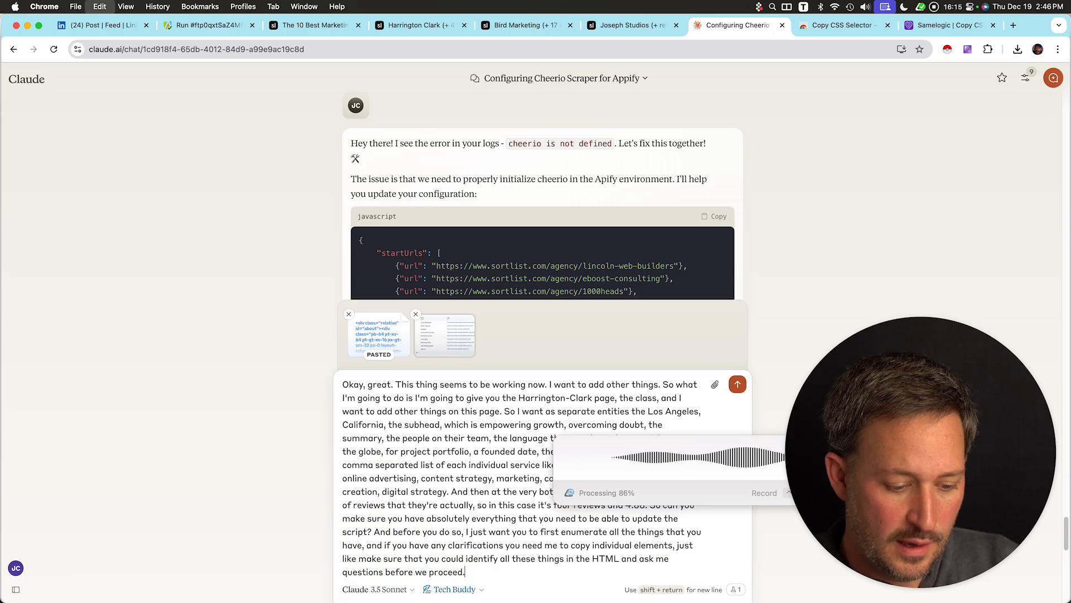
{"action": "key", "text": "Return"}
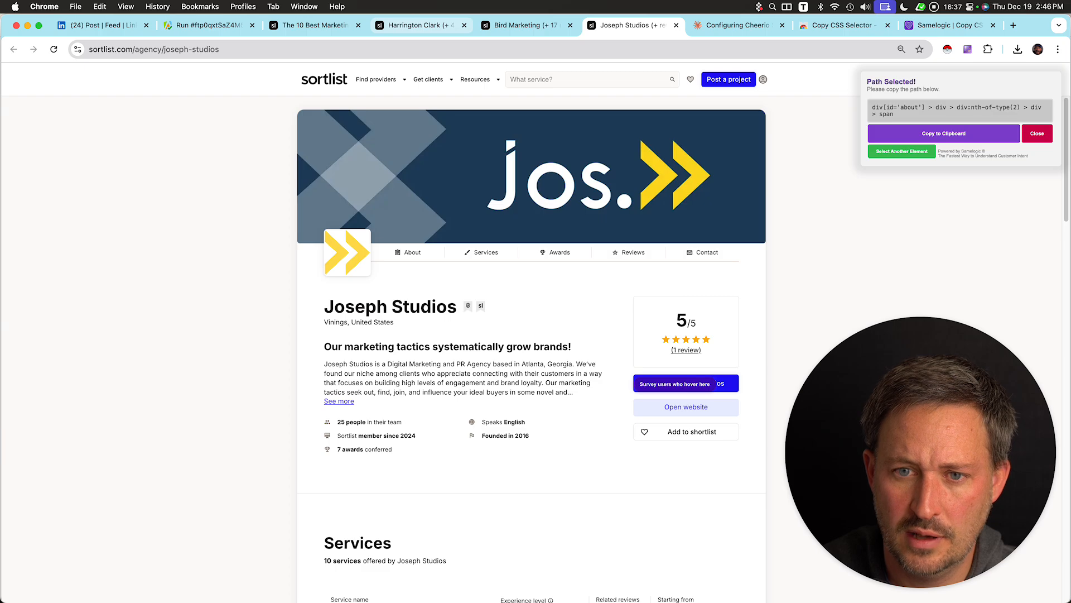
Inspect the Services list on the Harrington Clark agency page and copy its ul element.
{"action": "left_click", "coordinate": [418, 25]}
{"action": "scroll", "coordinate": [531, 238], "scroll_direction": "down", "scroll_amount": 8}
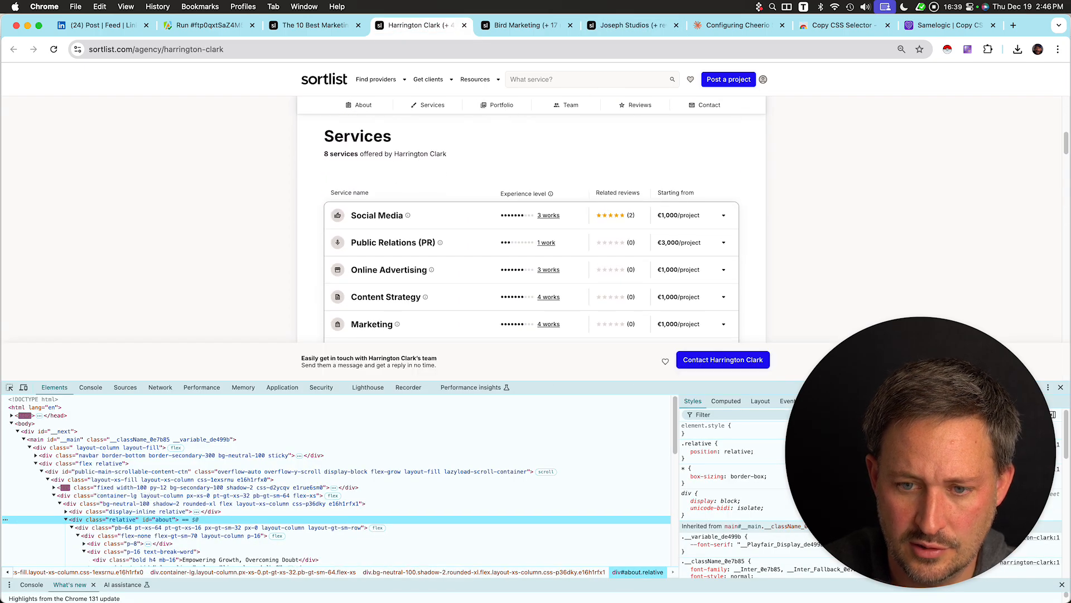
{"action": "right_click", "coordinate": [385, 189]}
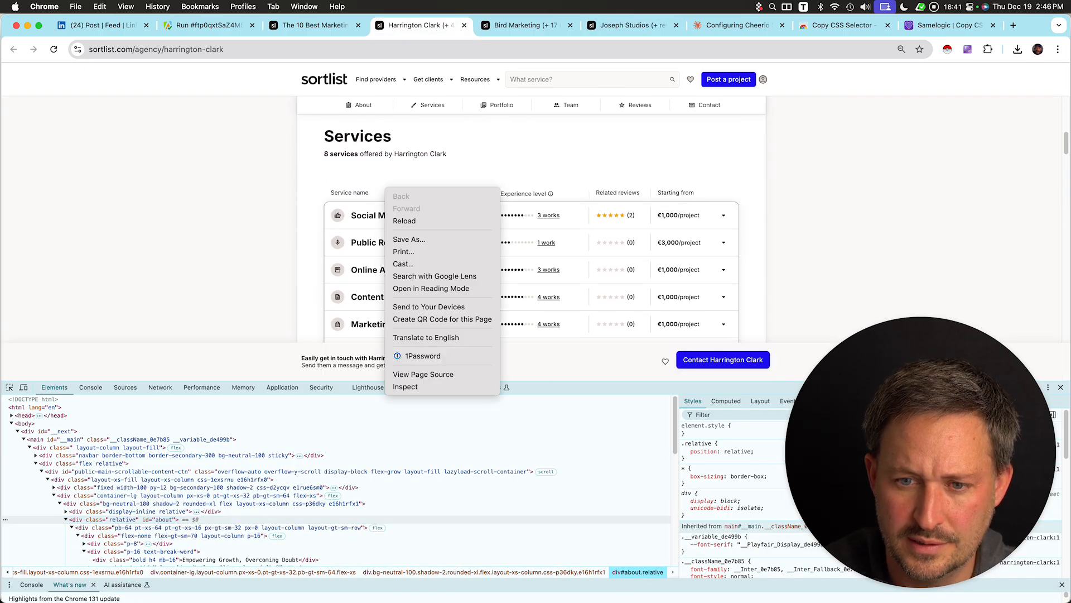
{"action": "left_click", "coordinate": [405, 386]}
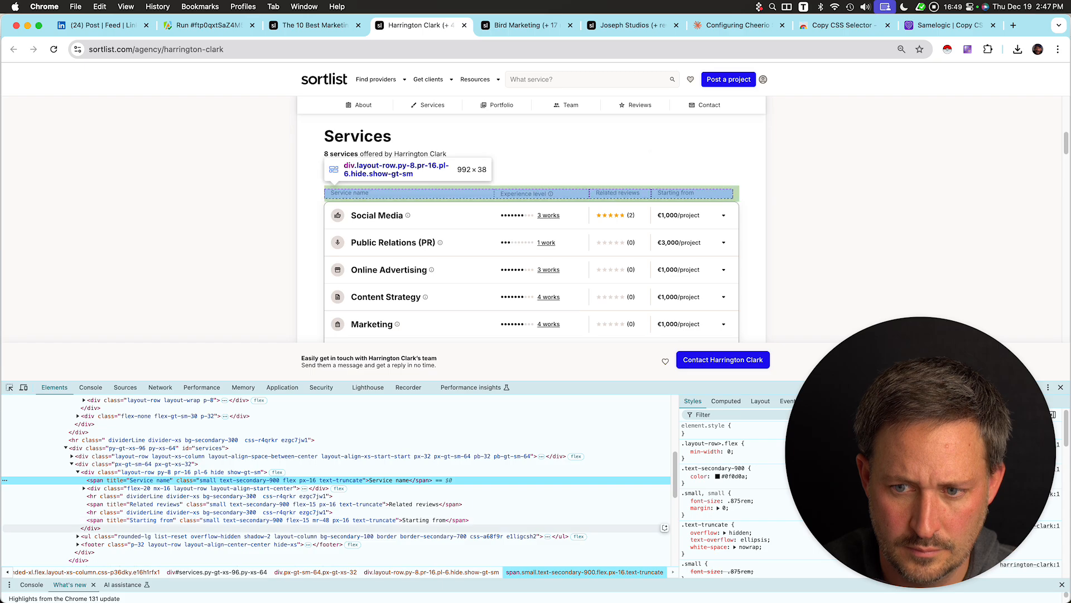
{"action": "left_click", "coordinate": [288, 536]}
{"action": "right_click", "coordinate": [288, 536]}
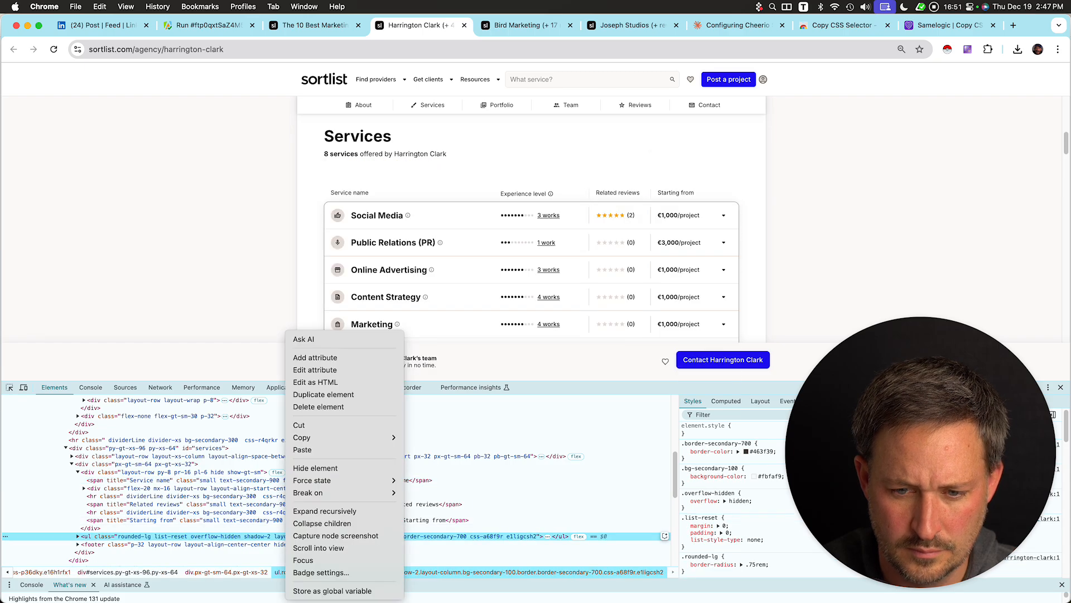
{"action": "mouse_move", "coordinate": [335, 438]}
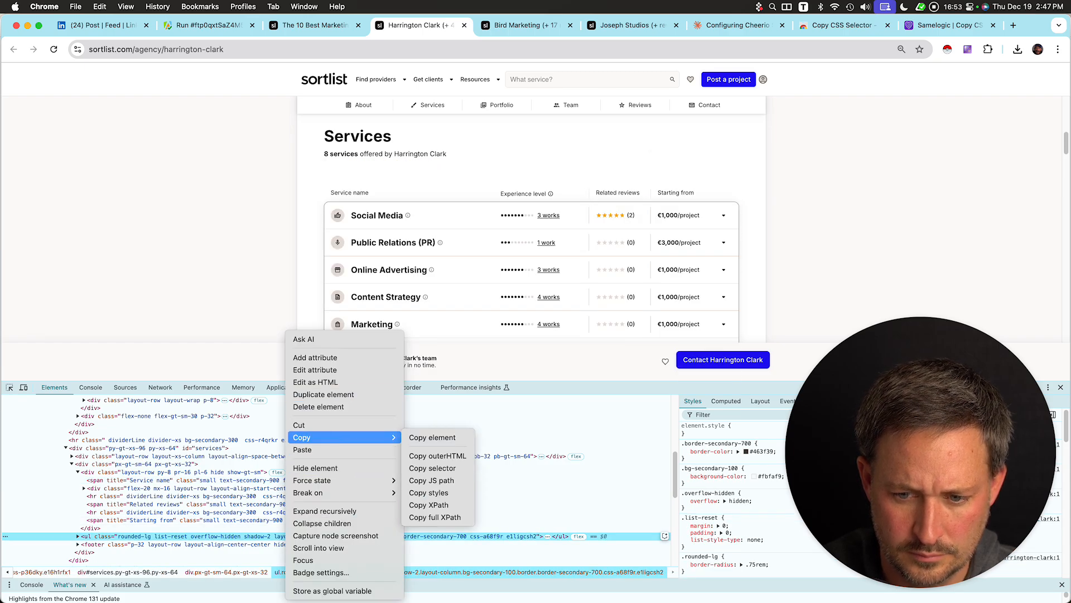
{"action": "left_click", "coordinate": [433, 438]}
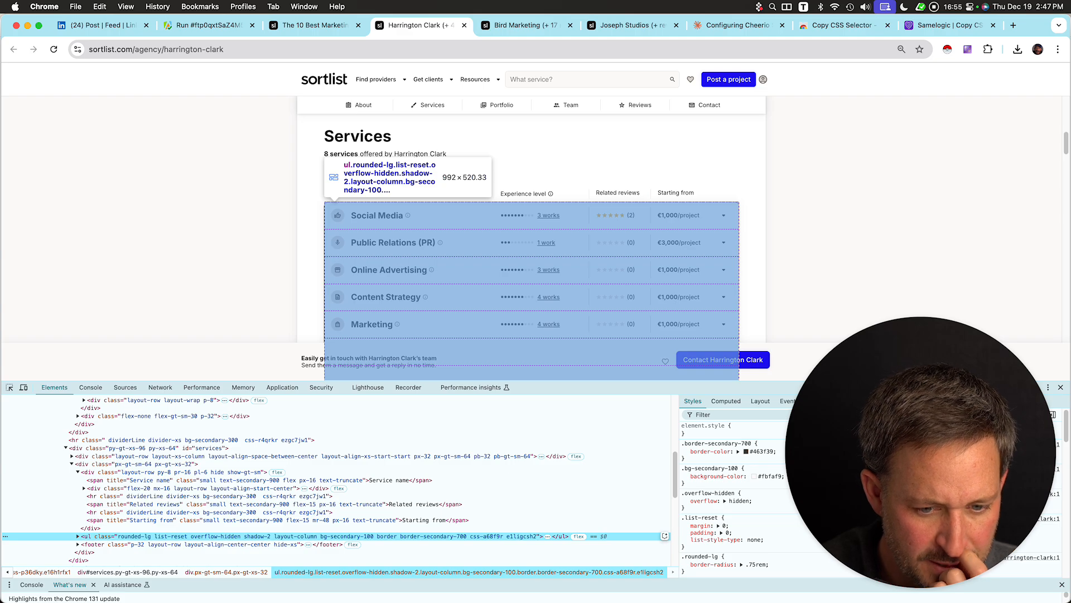
Explore the nested structure of a service list item in the Elements panel down to the service name span.
{"action": "left_click", "coordinate": [77, 536]}
{"action": "scroll", "coordinate": [167, 471], "scroll_direction": "down", "scroll_amount": 2}
{"action": "key", "text": "Down"}
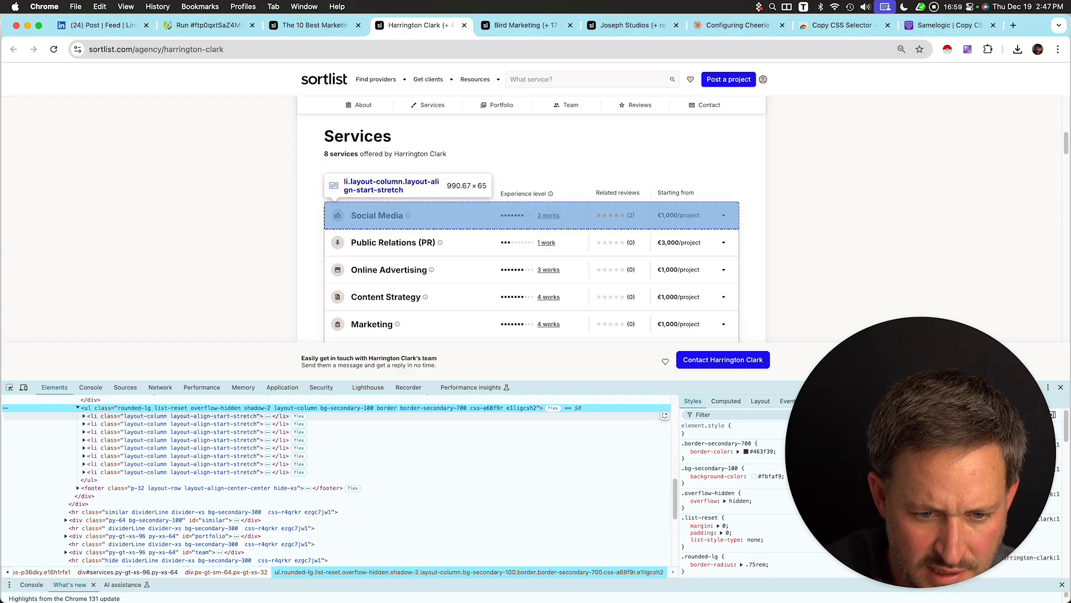
{"action": "key", "text": "Right"}
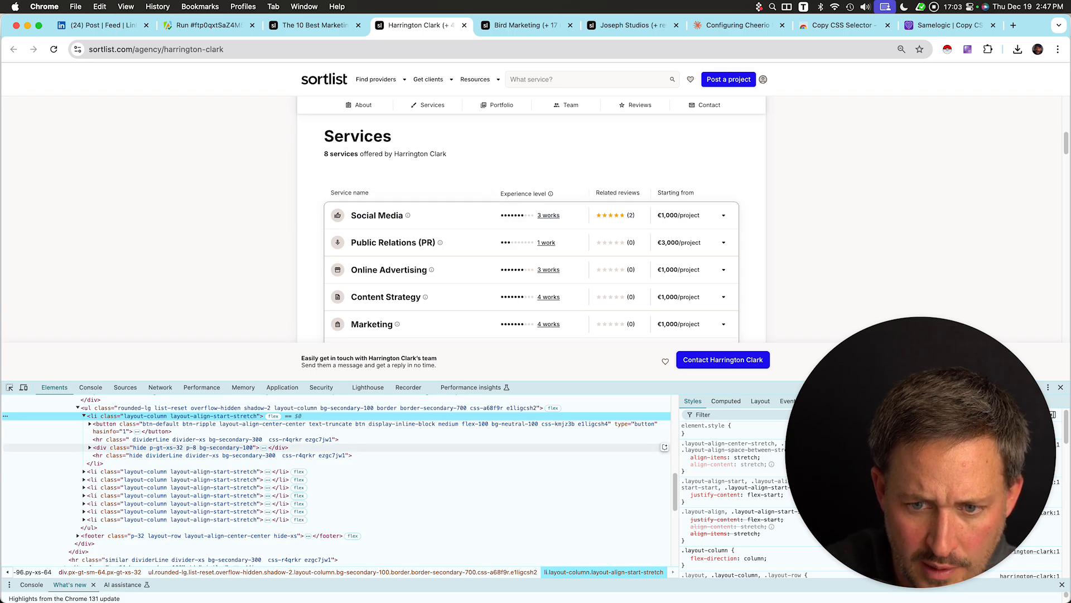
{"action": "key", "text": "Down"}
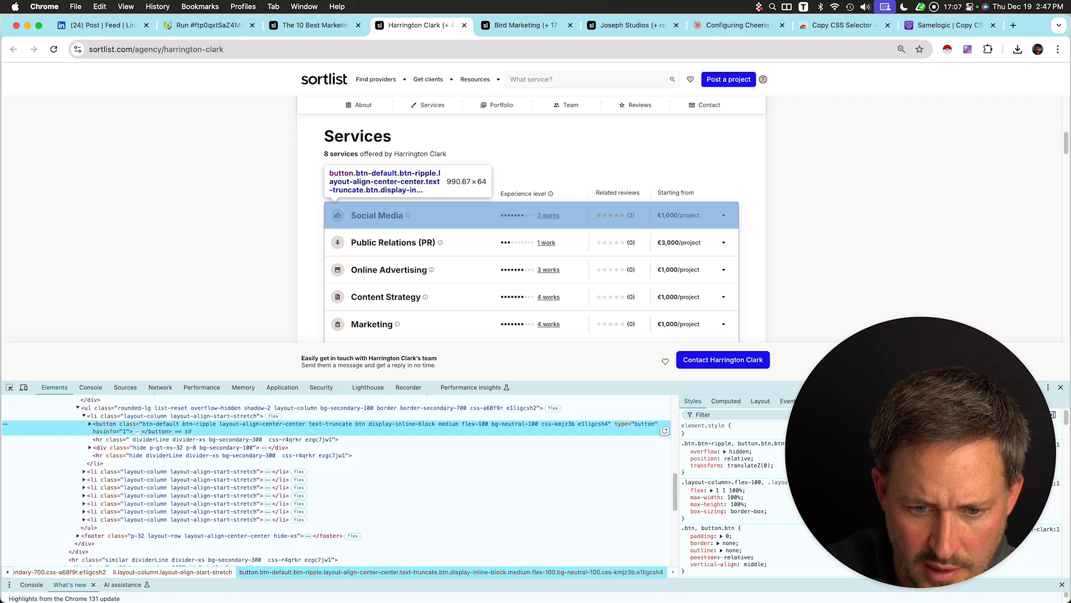
{"action": "key", "text": "Right"}
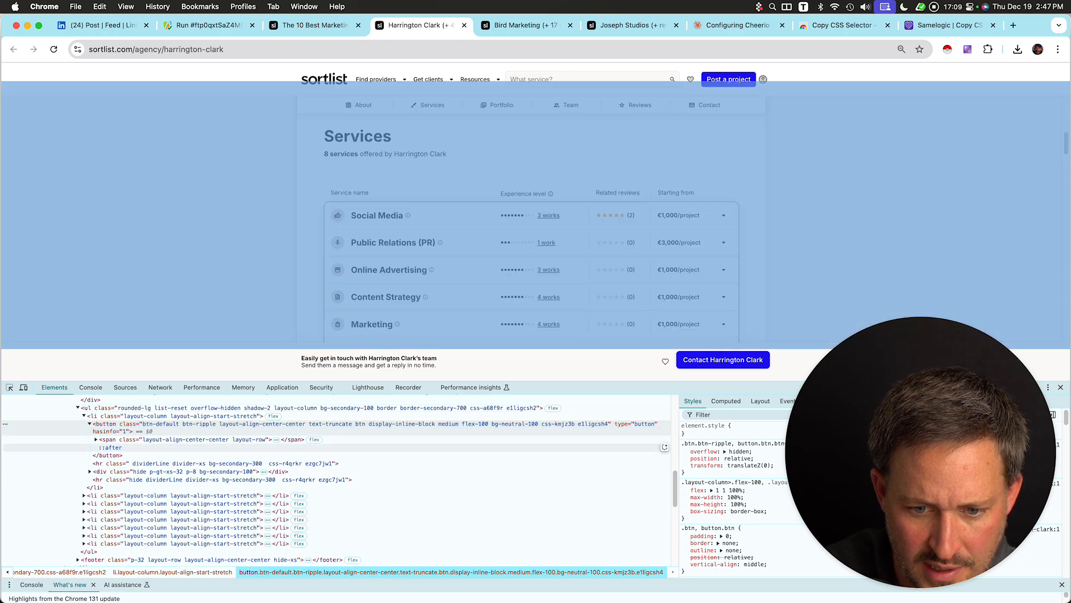
{"action": "key", "text": "Down"}
{"action": "key", "text": "Right"}
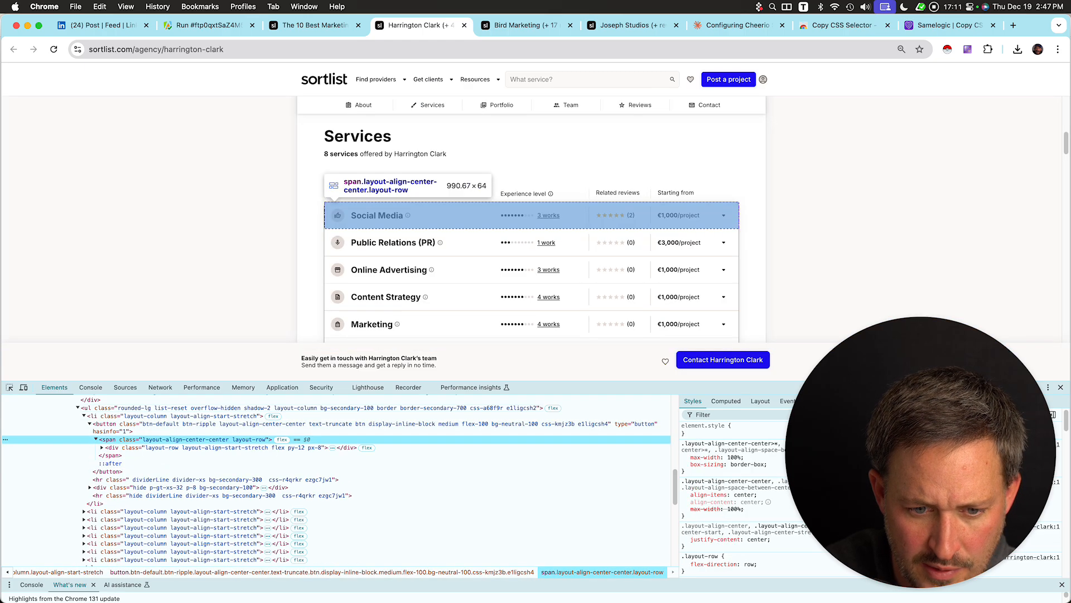
{"action": "key", "text": "Down"}
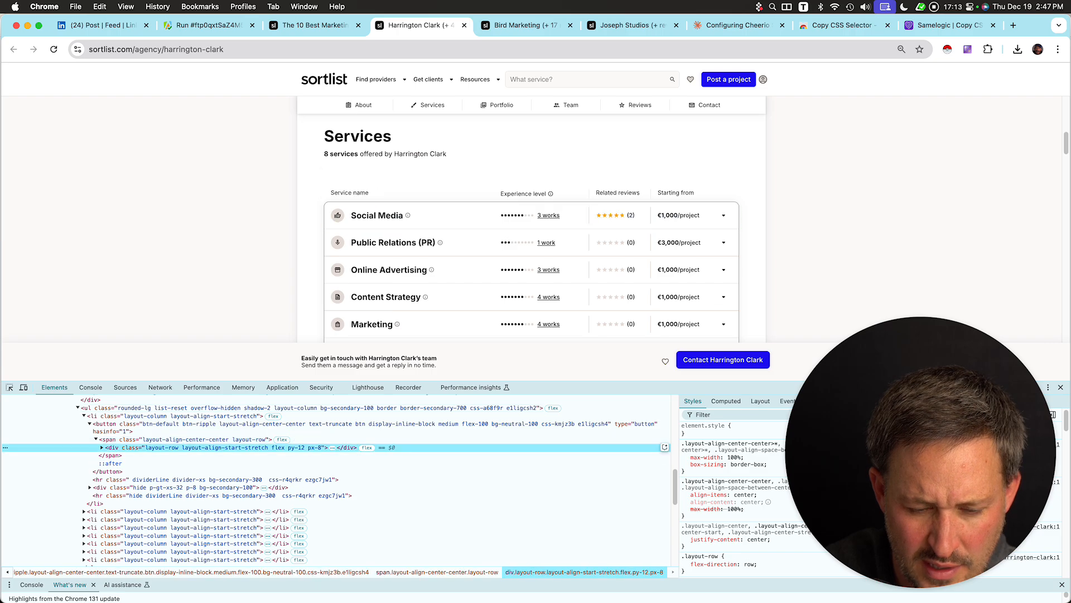
{"action": "key", "text": "Right"}
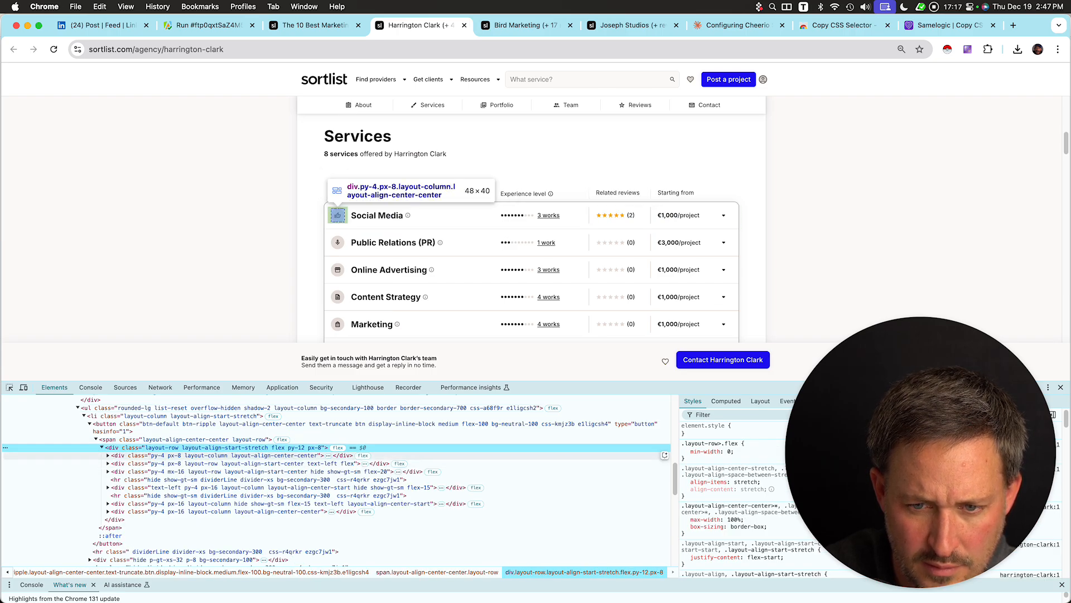
{"action": "left_click", "coordinate": [240, 464]}
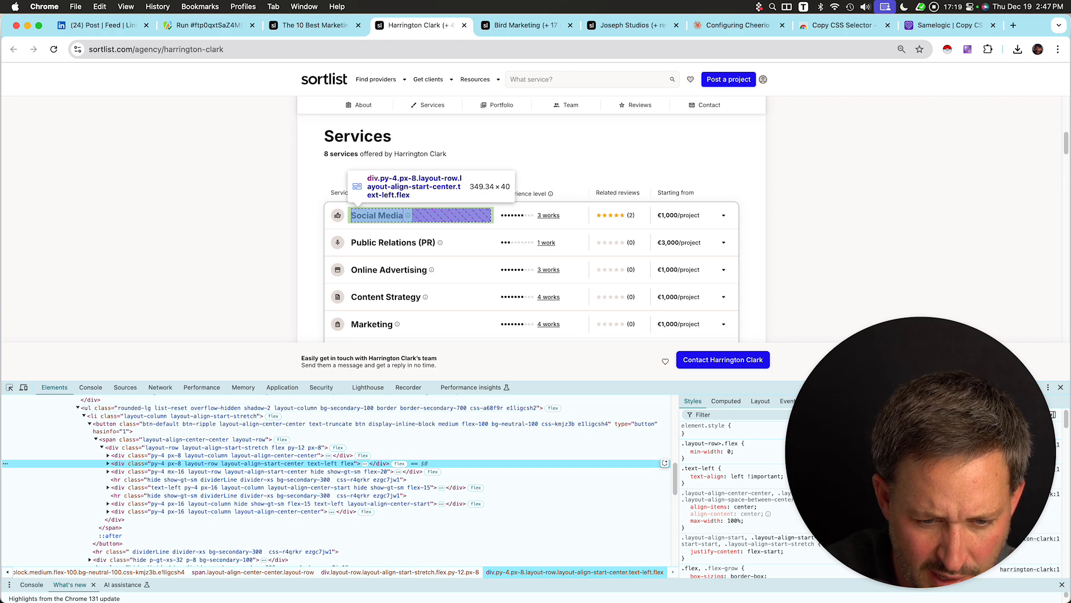
{"action": "left_click", "coordinate": [108, 464]}
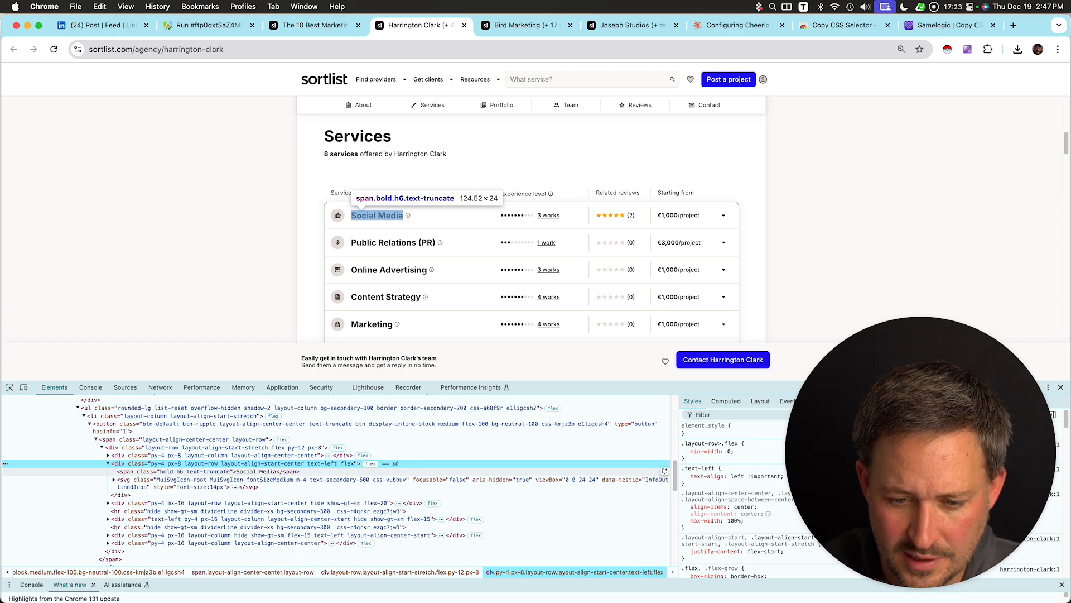
{"action": "scroll", "coordinate": [532, 229], "scroll_direction": "down", "scroll_amount": 1}
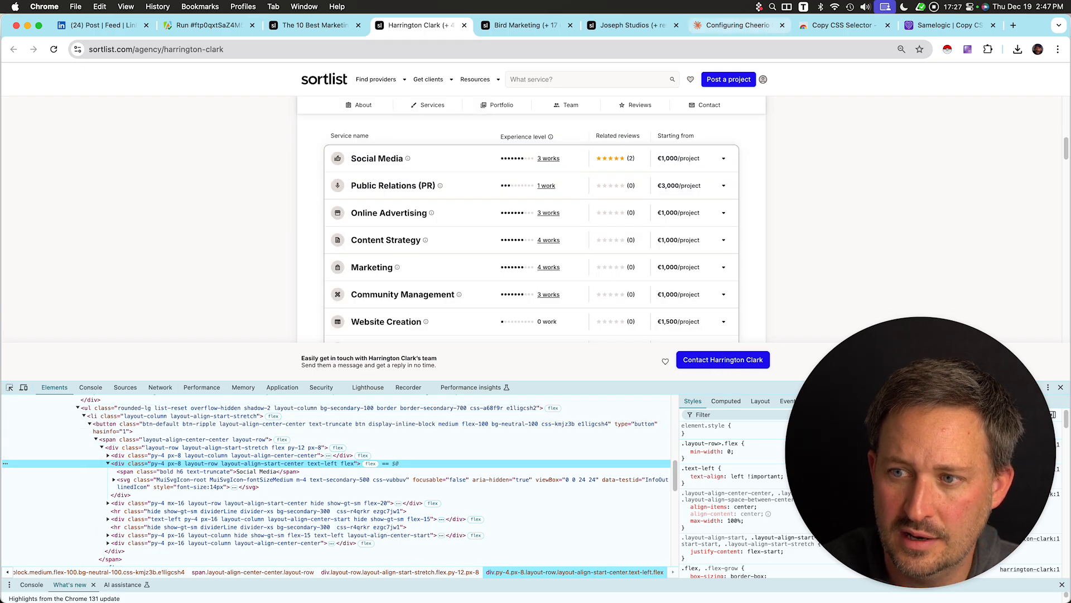
Paste the copied services list HTML into the Claude prompt and send it with a dictated explanation.
{"action": "left_click", "coordinate": [736, 25]}
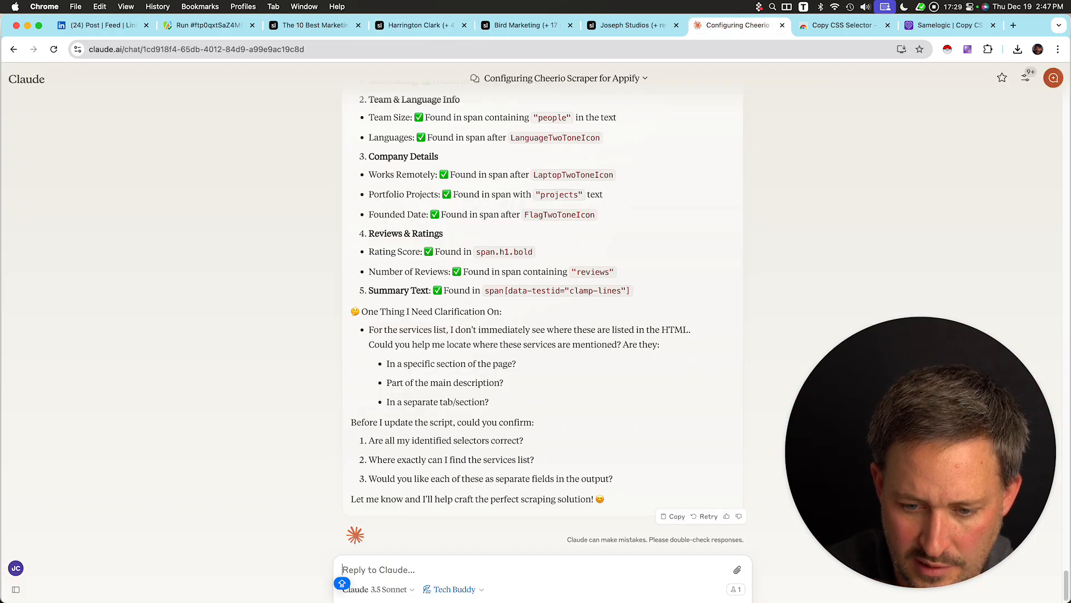
{"action": "key", "text": "super+v"}
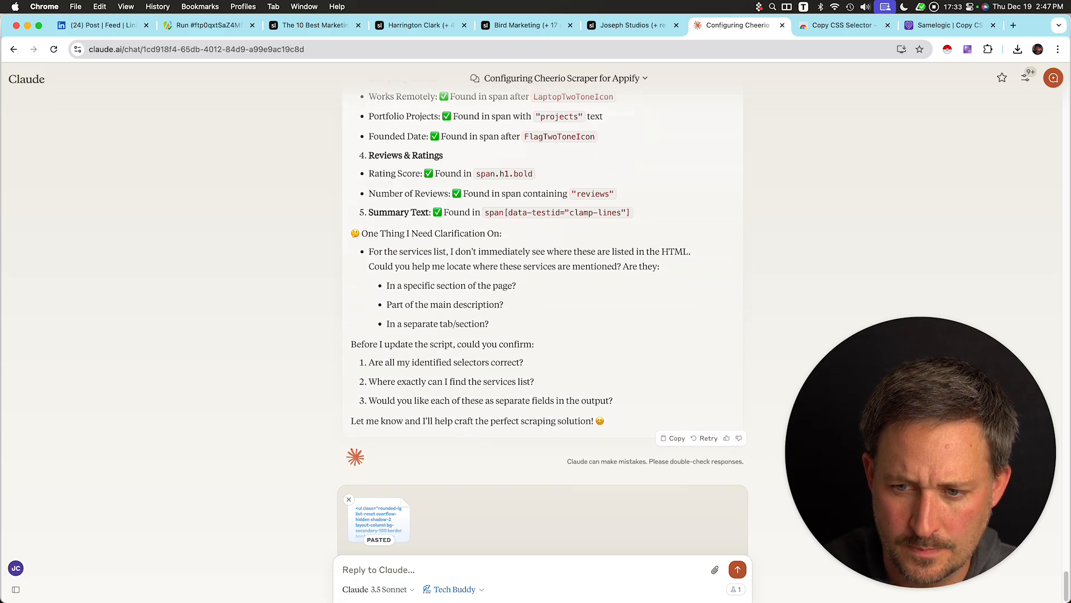
{"action": "key", "text": "Caps_Lock"}
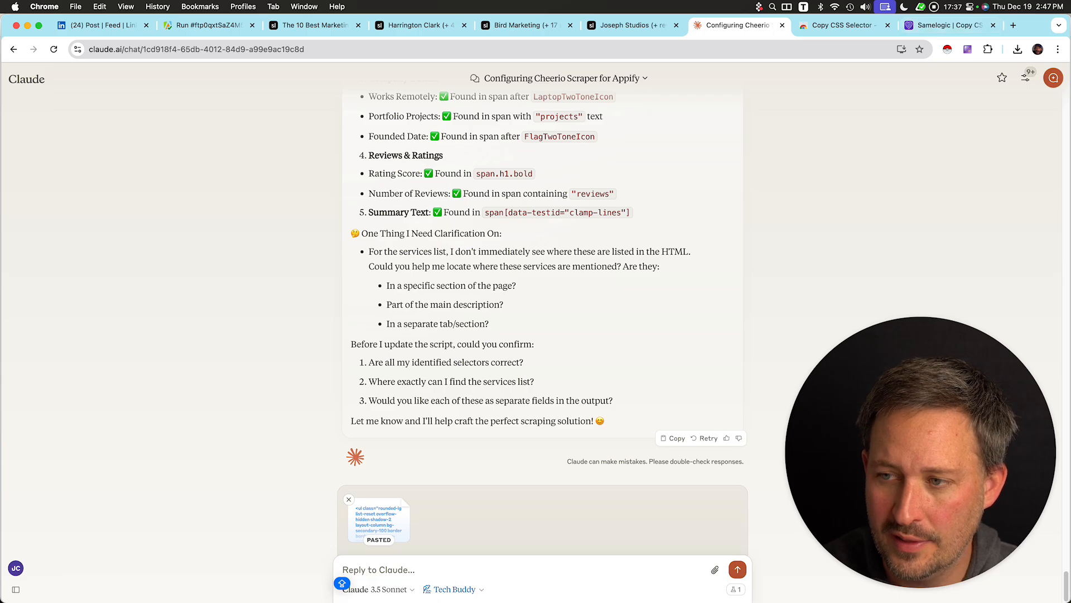
{"action": "key", "text": "ctrl+space"}
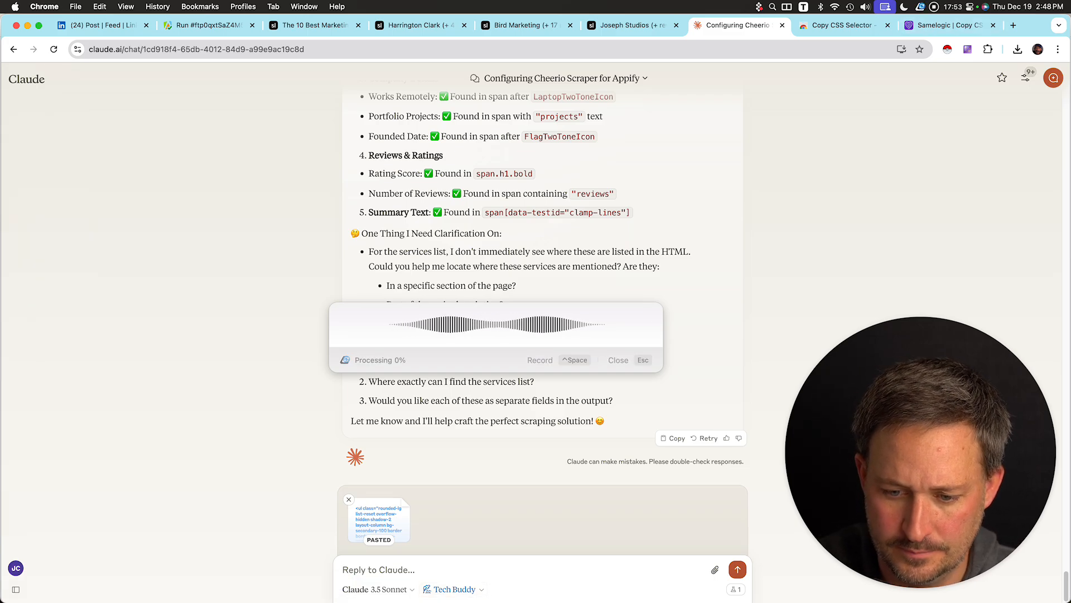
{"action": "key", "text": "ctrl+space"}
{"action": "key", "text": "Return"}
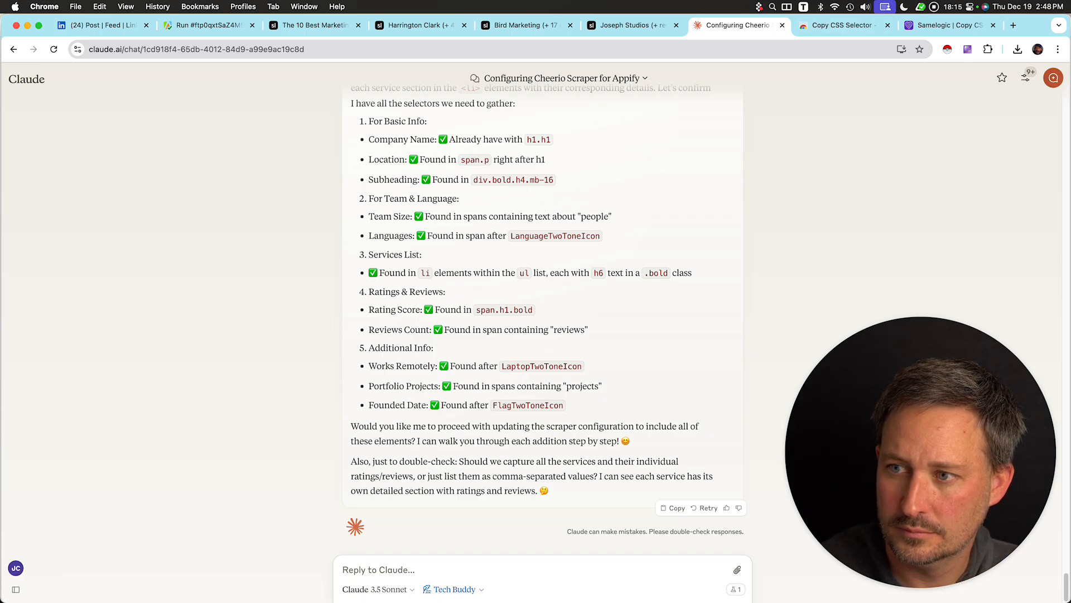
Dictate a reply to Claude's selector summary while comparing it against the Harrington Clark page.
{"action": "key", "text": "ctrl+space"}
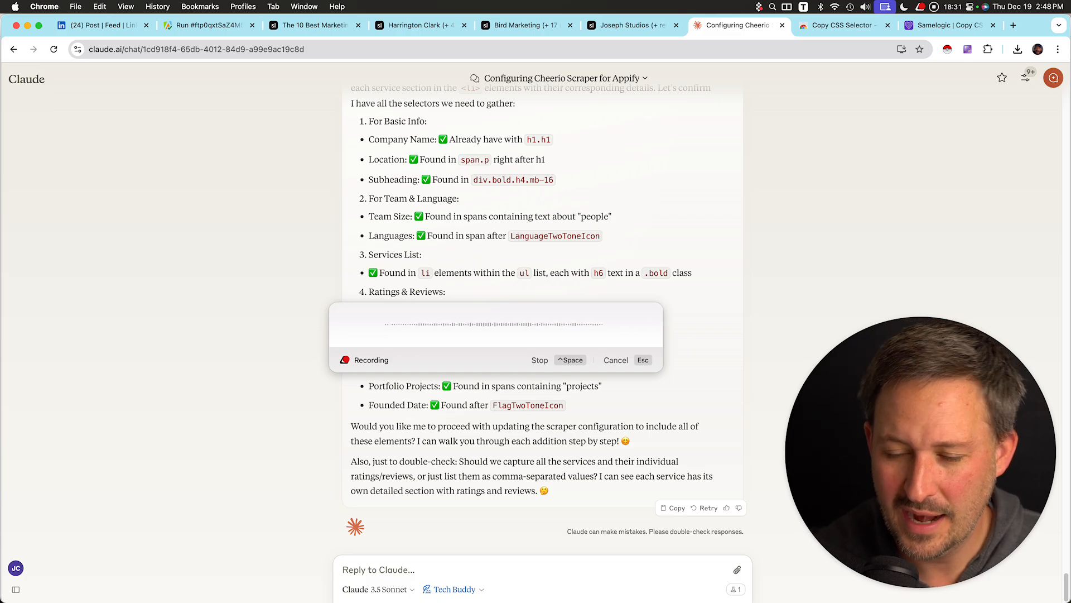
{"action": "key", "text": "super+3"}
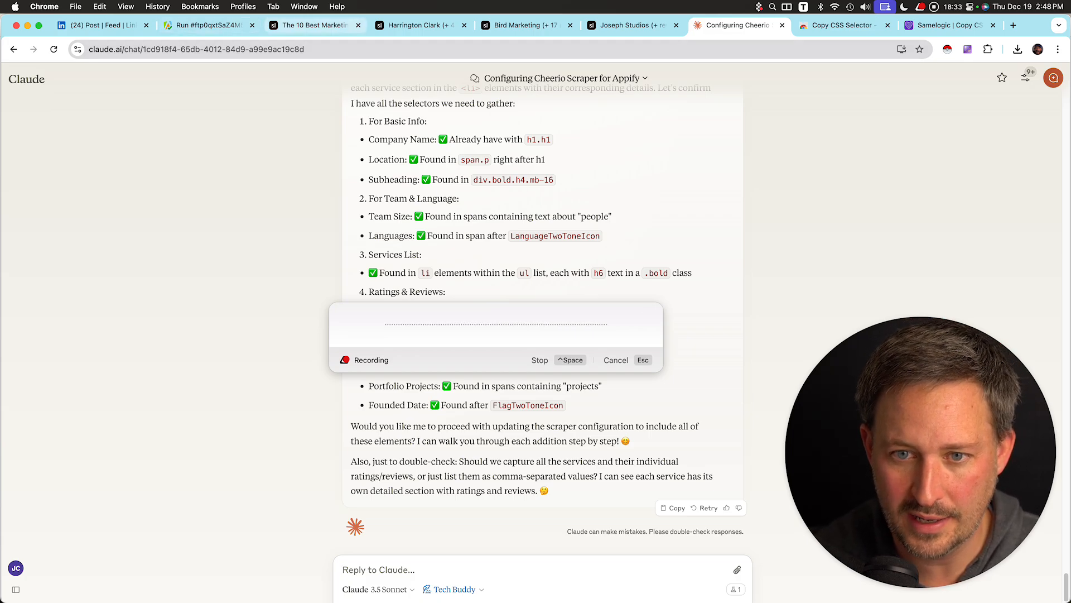
{"action": "key", "text": "super+4"}
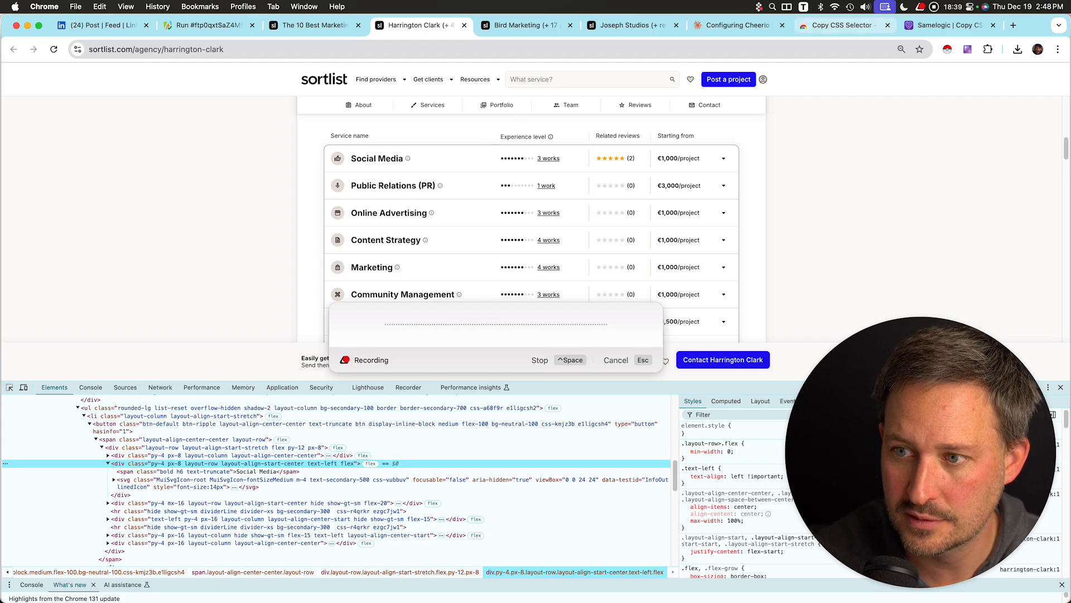
{"action": "key", "text": "super+7"}
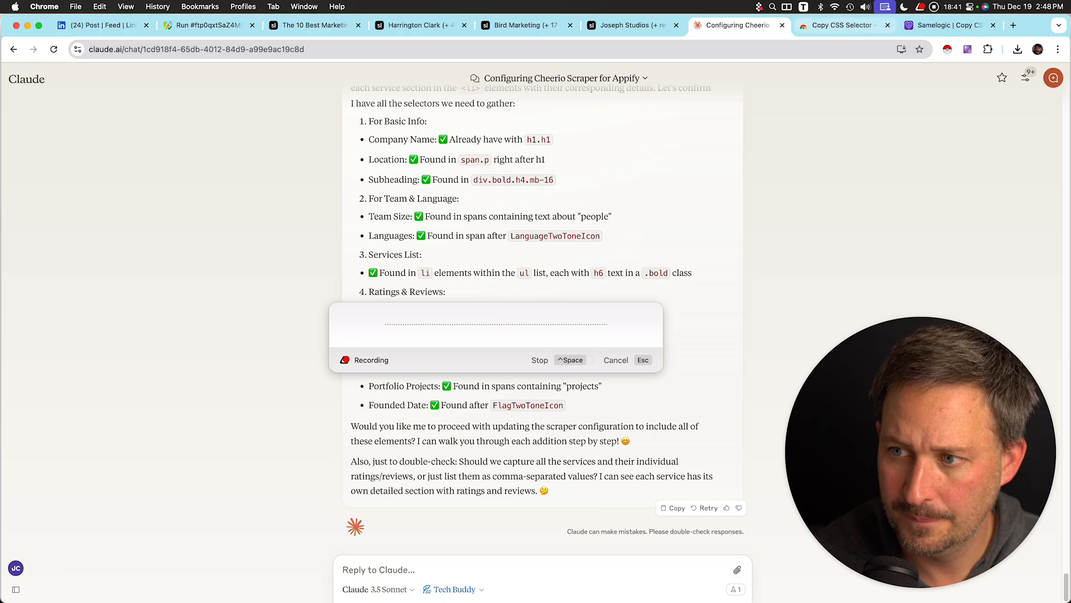
{"action": "key", "text": "ctrl+space"}
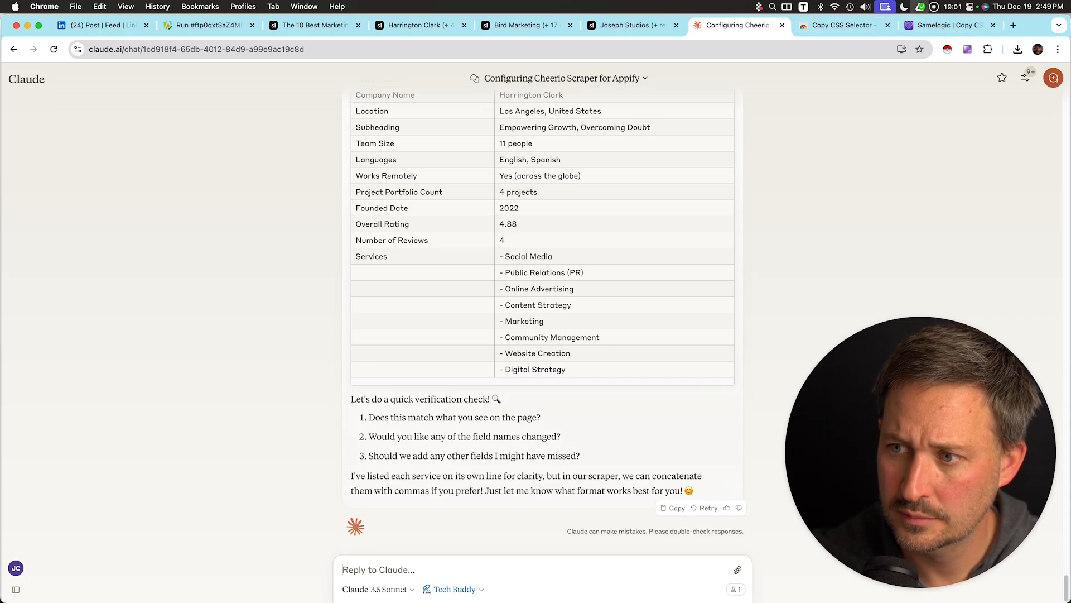
Dictate and send: "This is great. Let's build a scraper now. So update the Cheerio script.".
{"action": "key", "text": "ctrl+space"}
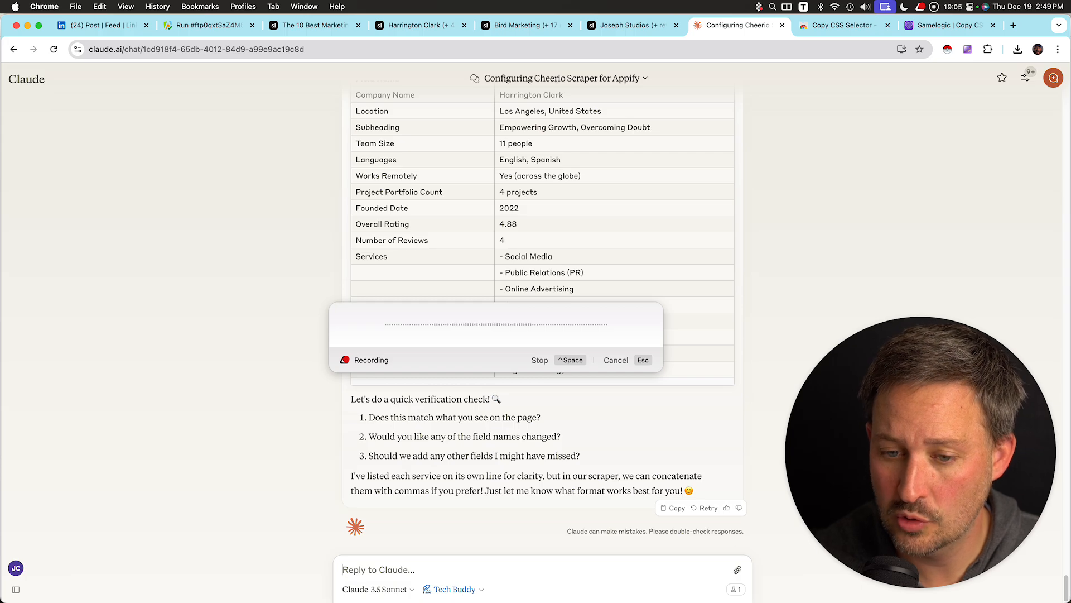
{"action": "key", "text": "ctrl+space"}
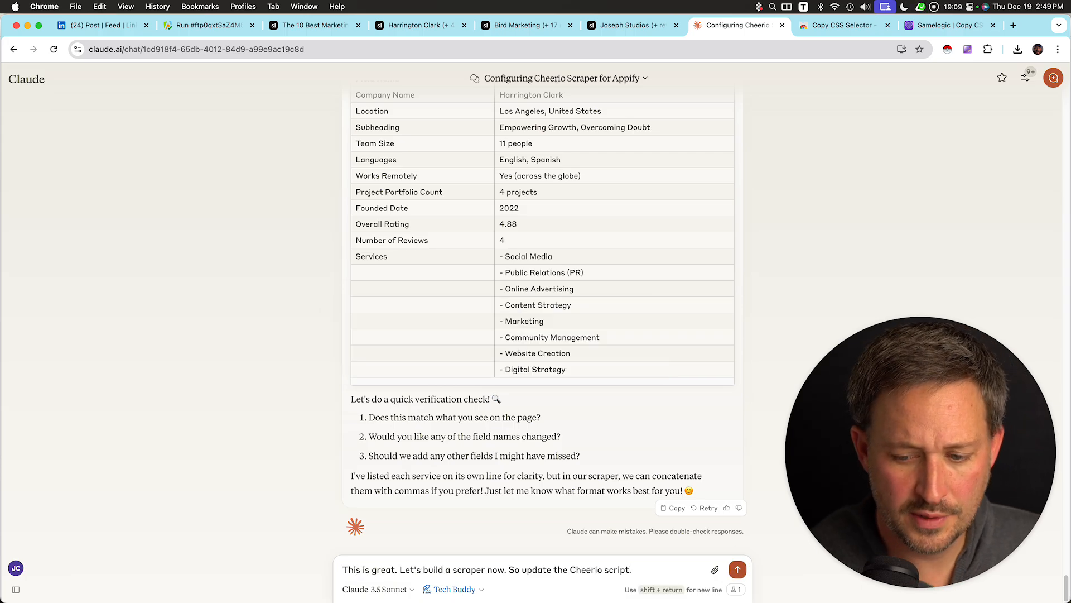
{"action": "key", "text": "Return"}
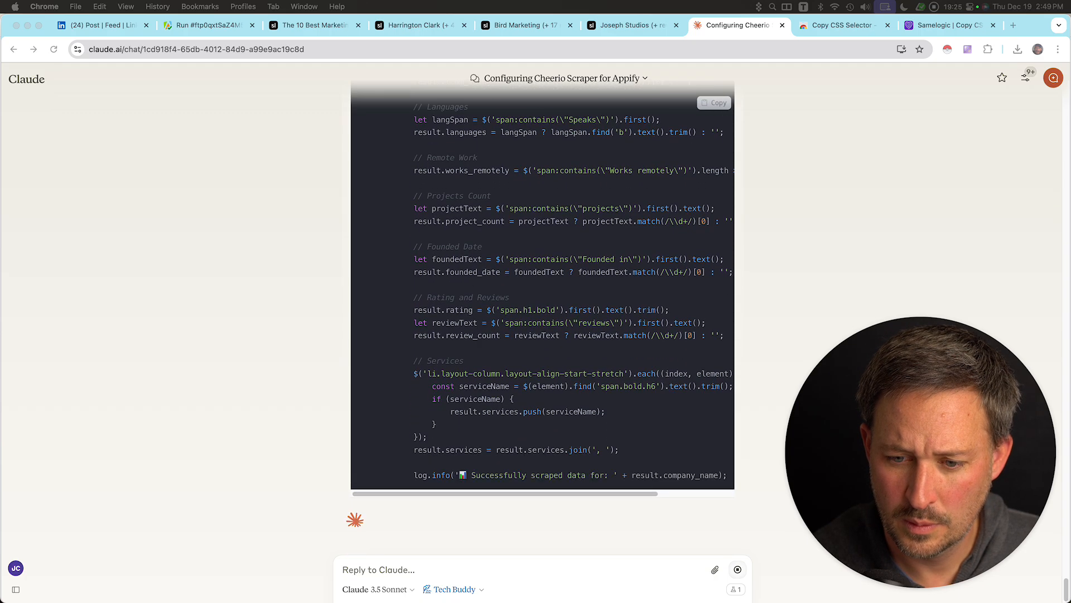
Replace the Cheerio Scraper's JSON input with Claude's updated configuration code.
{"action": "scroll", "coordinate": [542, 312], "scroll_direction": "up", "scroll_amount": 10}
{"action": "scroll", "coordinate": [542, 312], "scroll_direction": "up", "scroll_amount": 10}
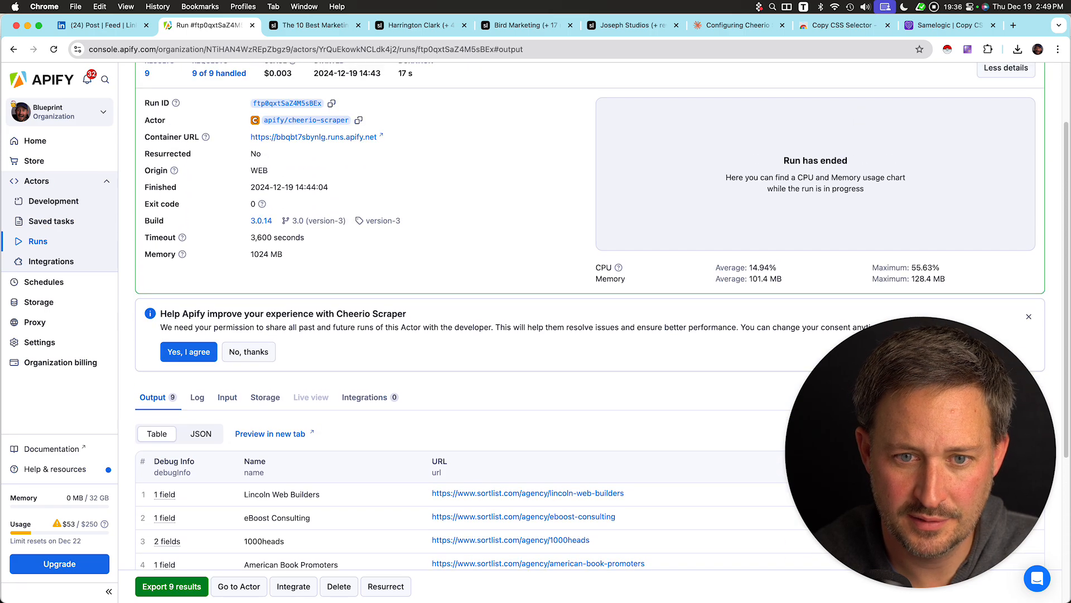
{"action": "scroll", "coordinate": [582, 335], "scroll_direction": "up", "scroll_amount": 8}
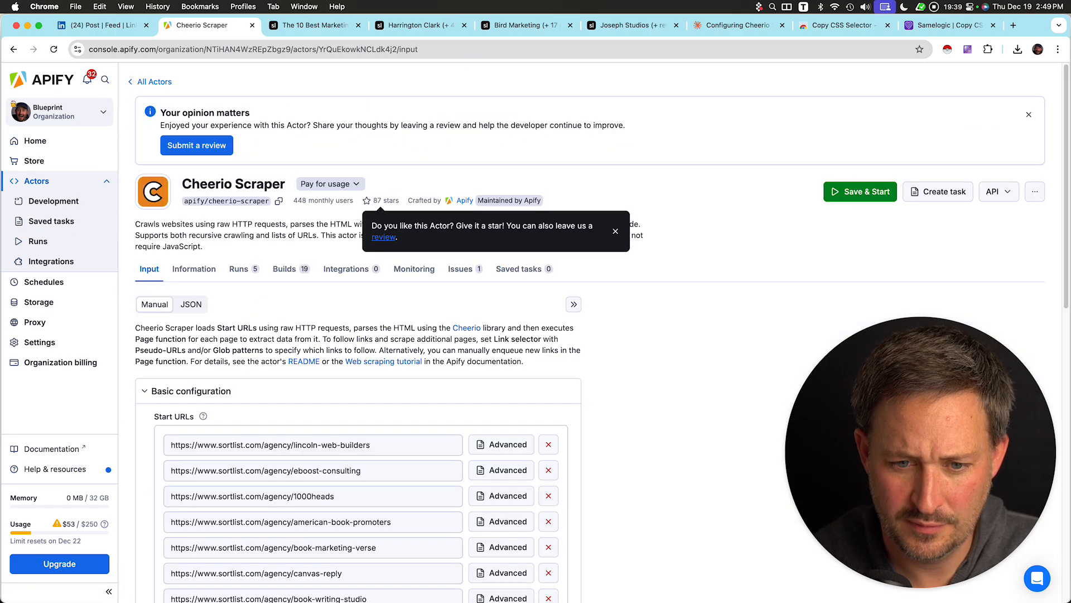
{"action": "left_click", "coordinate": [191, 304]}
{"action": "key", "text": "cmd+a"}
{"action": "key", "text": "cmd+v"}
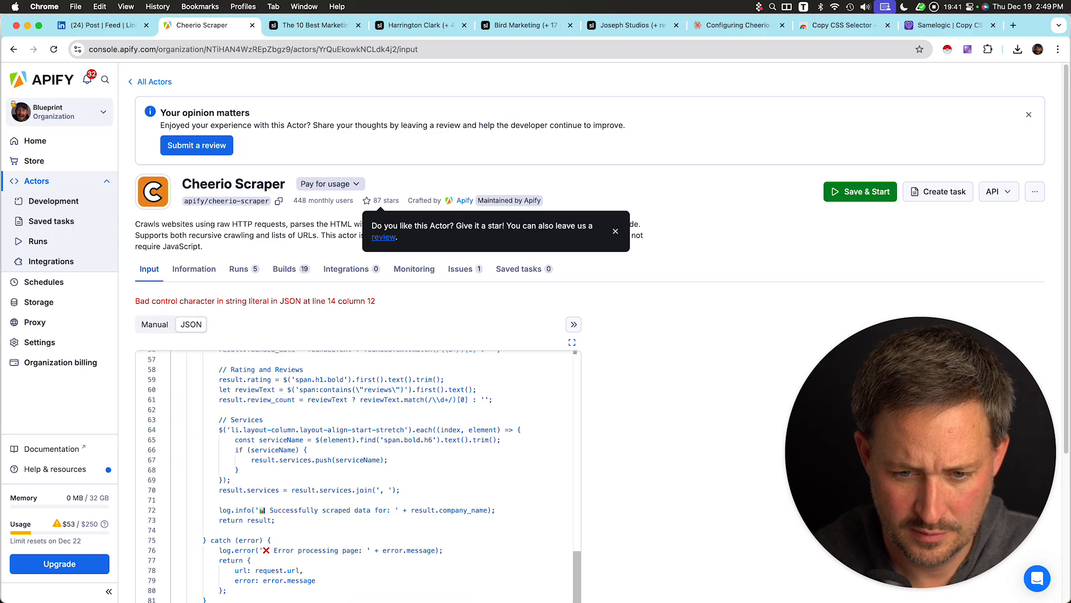
Review the JSON input error in the scraper editor and send Claude a screenshot of it.
{"action": "scroll", "coordinate": [357, 390], "scroll_direction": "down", "scroll_amount": 2}
{"action": "scroll", "coordinate": [357, 390], "scroll_direction": "down", "scroll_amount": 2}
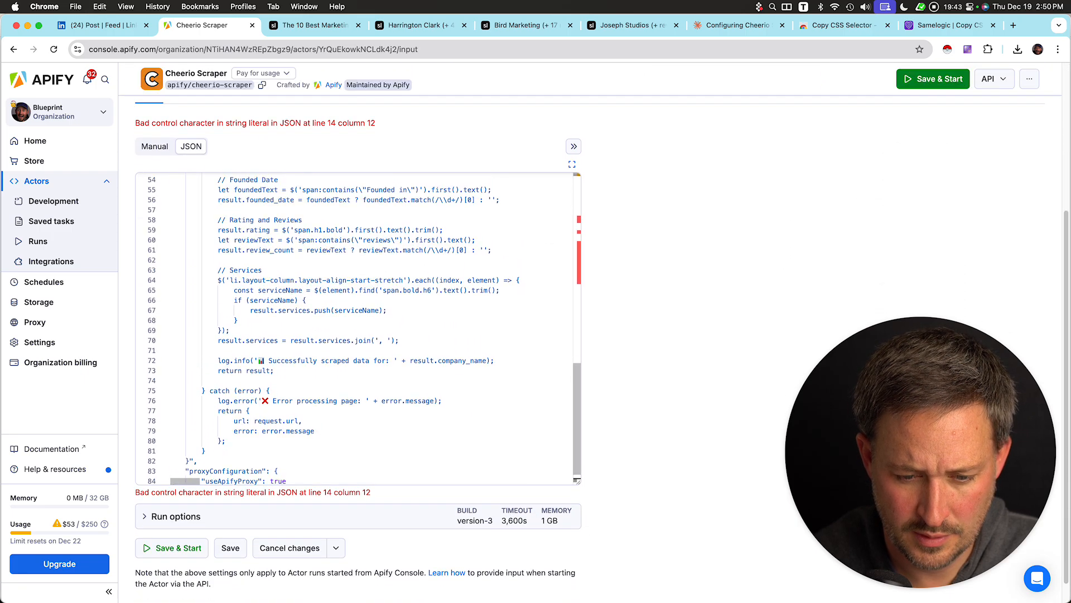
{"action": "scroll", "coordinate": [357, 329], "scroll_direction": "up", "scroll_amount": 3}
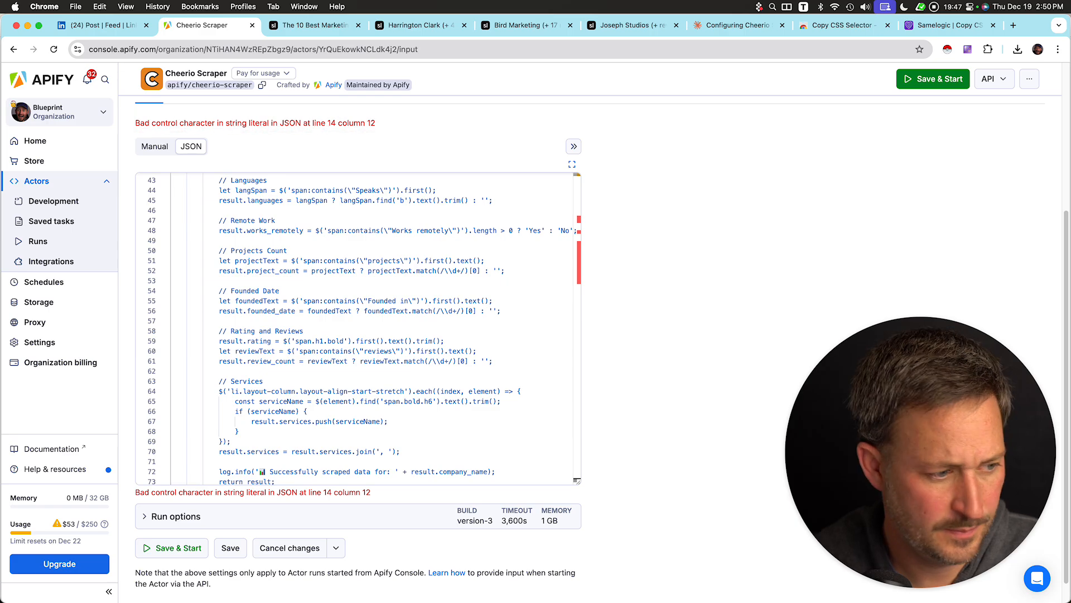
{"action": "left_click", "coordinate": [745, 25]}
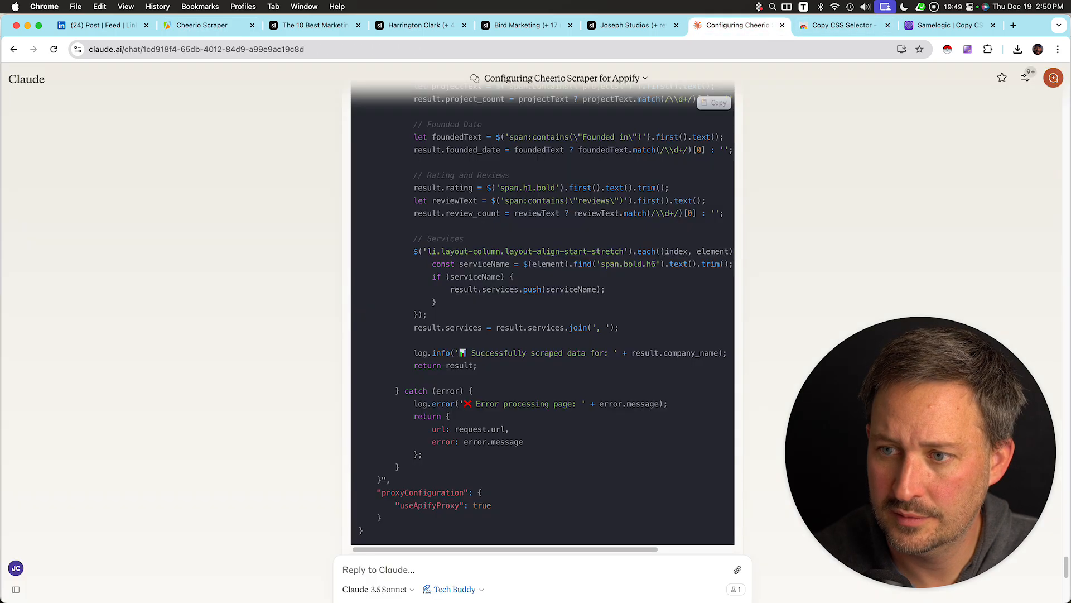
{"action": "key", "text": "super+v"}
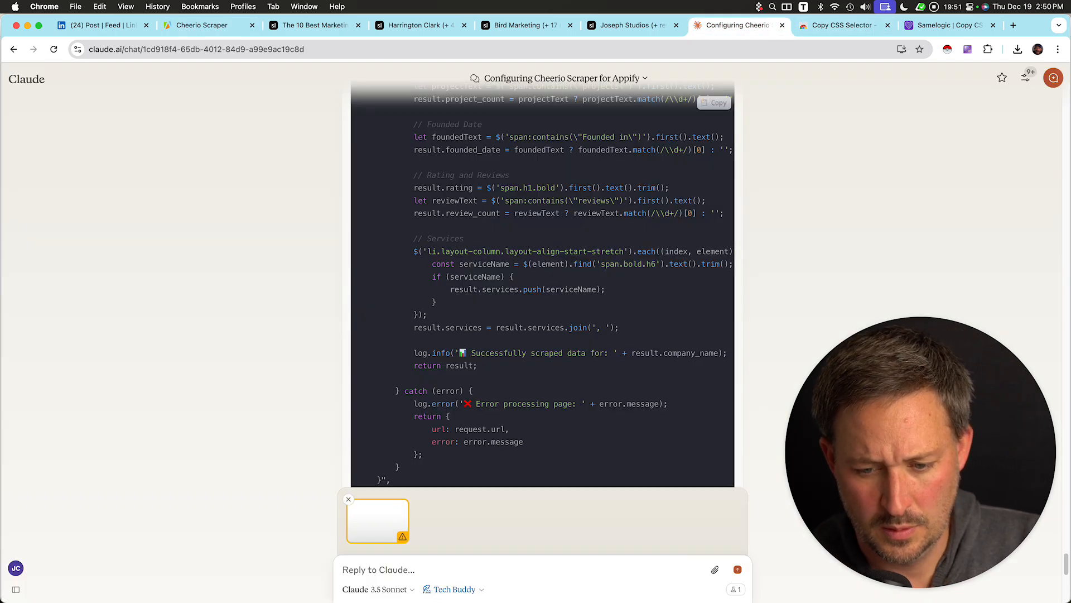
{"action": "key", "text": "Return"}
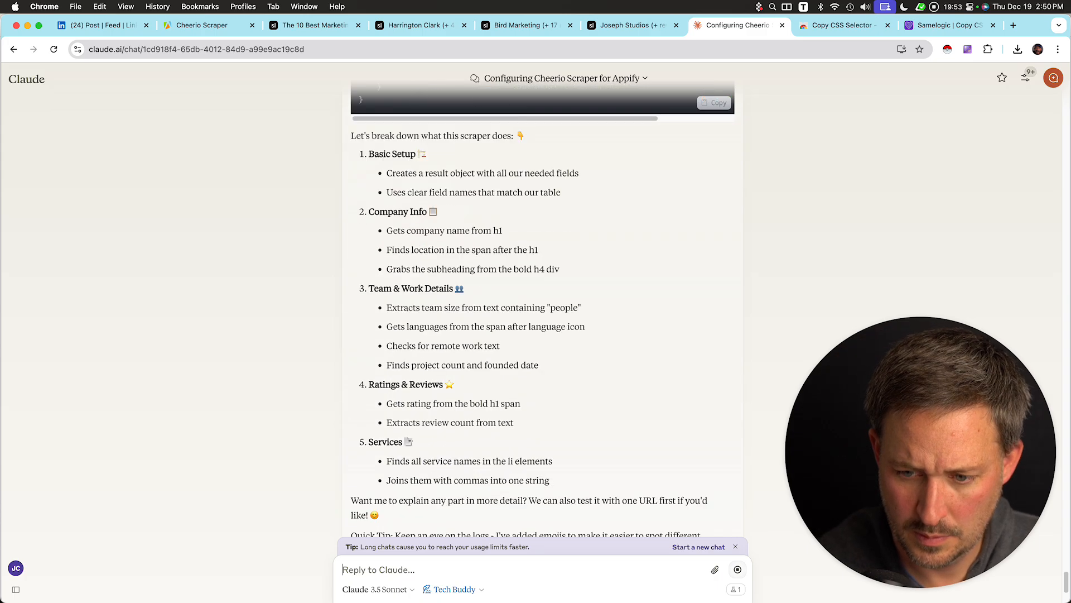
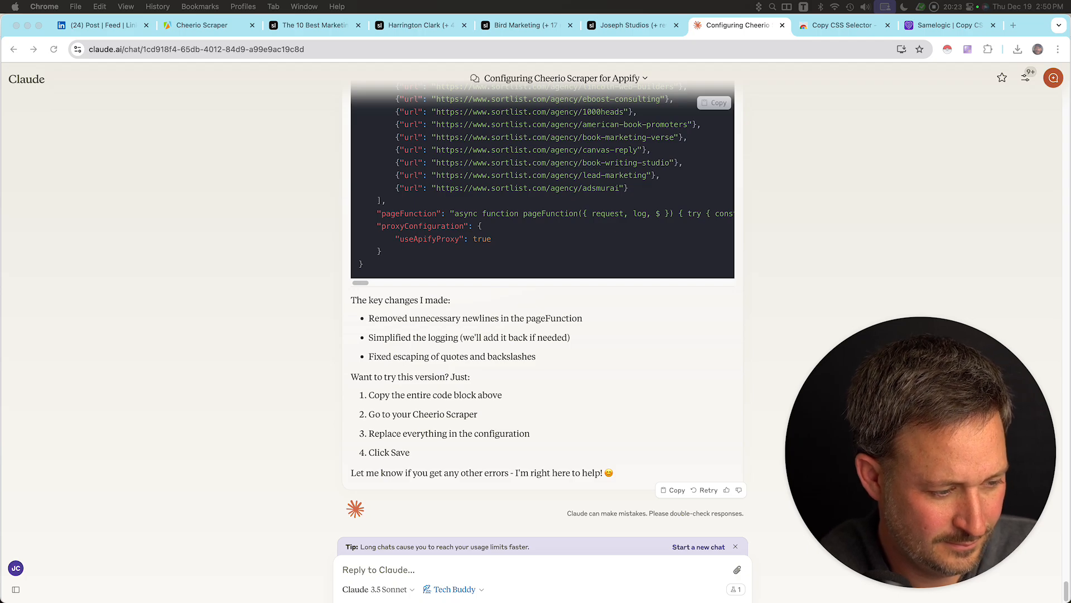
Replace the Cheerio Scraper's JSON input with Claude's reformatted configuration and save and start a run.
{"action": "scroll", "coordinate": [542, 307], "scroll_direction": "up", "scroll_amount": 3}
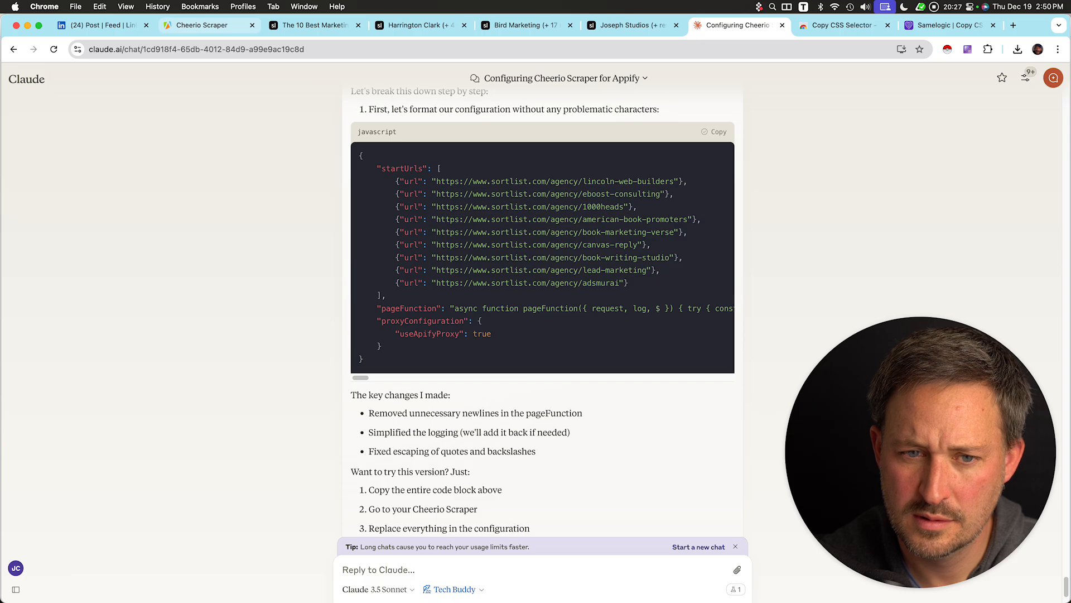
{"action": "left_click", "coordinate": [209, 26]}
{"action": "left_click", "coordinate": [412, 311]}
{"action": "key", "text": "super+a"}
{"action": "key", "text": "super+v"}
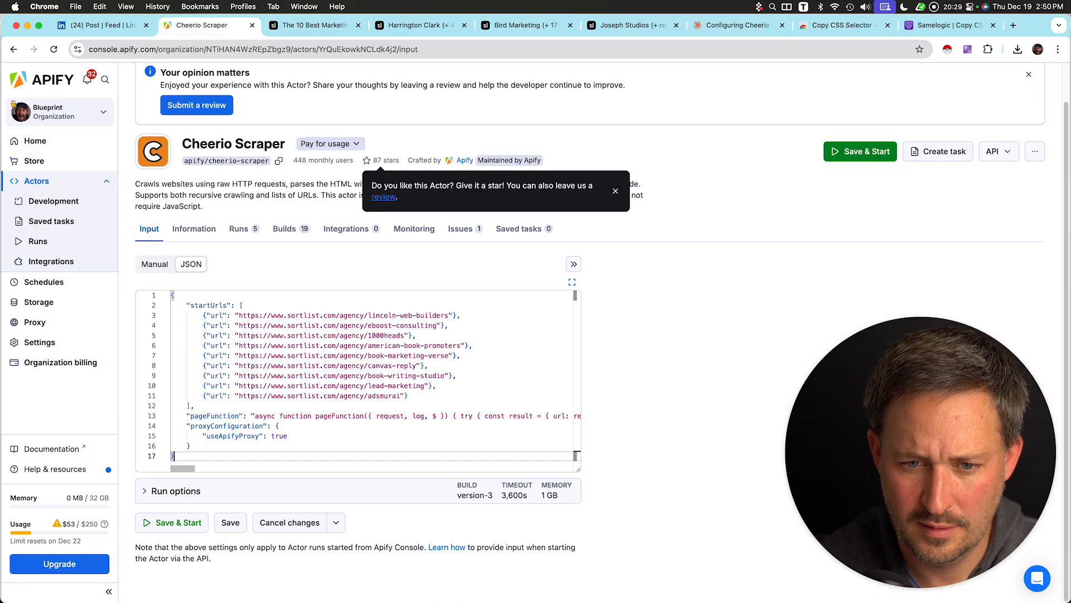
{"action": "left_click", "coordinate": [171, 523]}
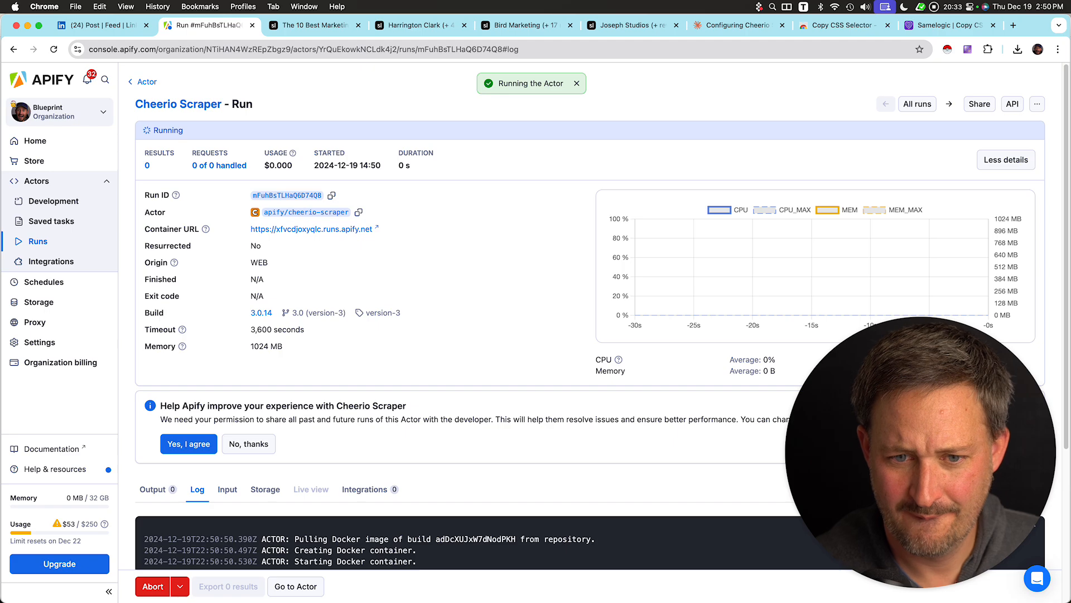
Examine the run's output table of errors and its log.
{"action": "scroll", "coordinate": [583, 330], "scroll_direction": "down", "scroll_amount": 4}
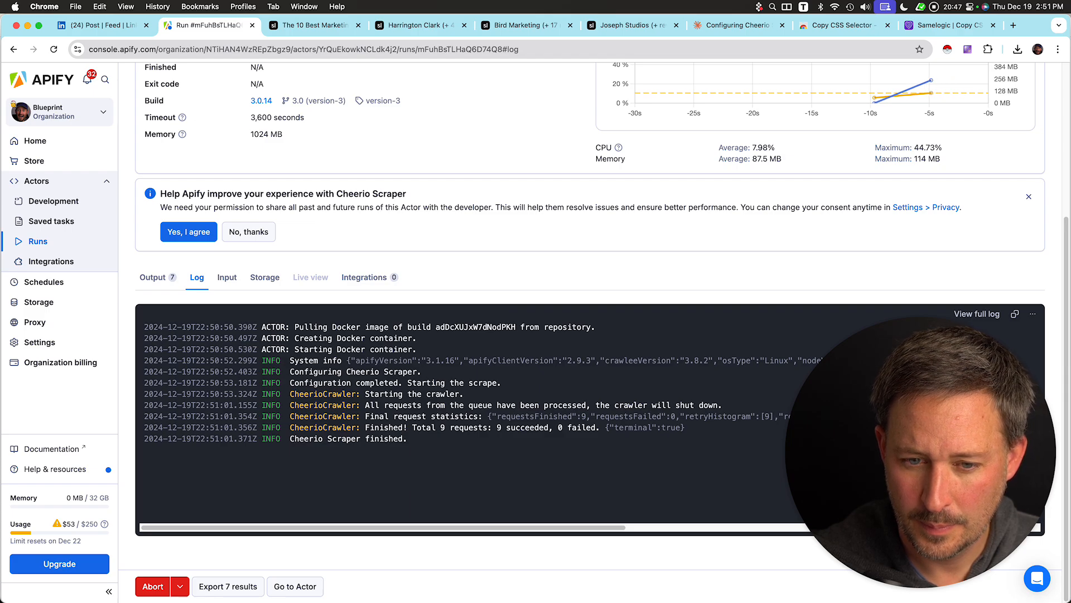
{"action": "left_click", "coordinate": [158, 277]}
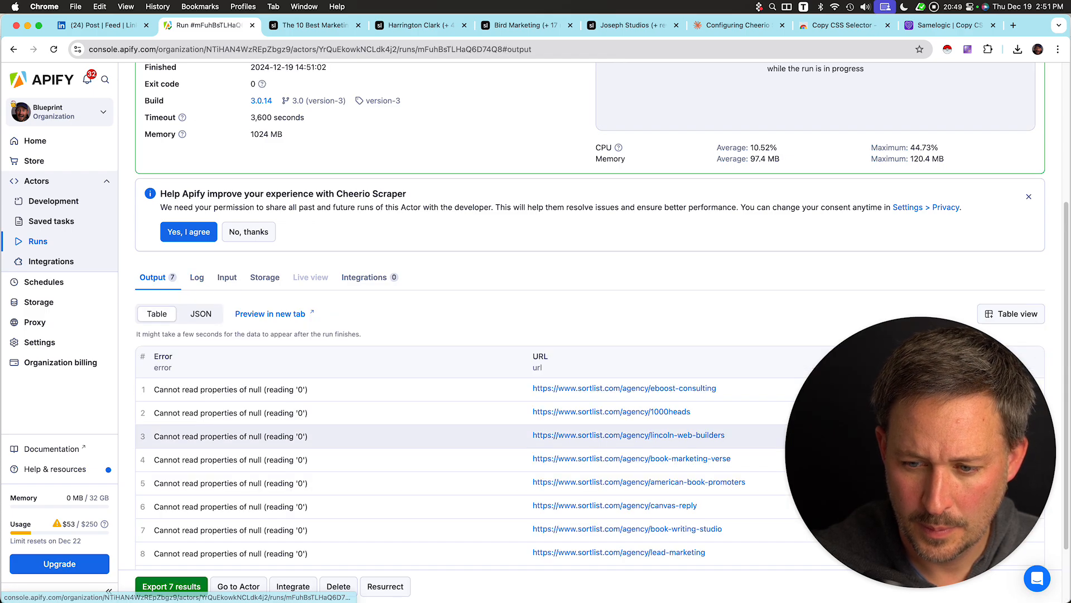
{"action": "scroll", "coordinate": [334, 441], "scroll_direction": "down", "scroll_amount": 2}
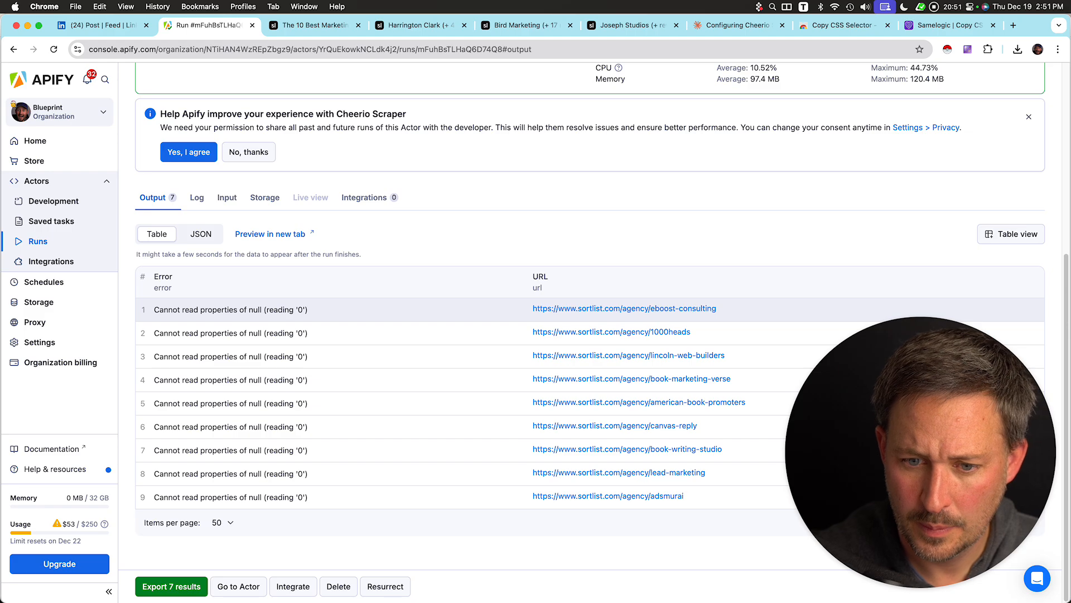
{"action": "left_click", "coordinate": [197, 197]}
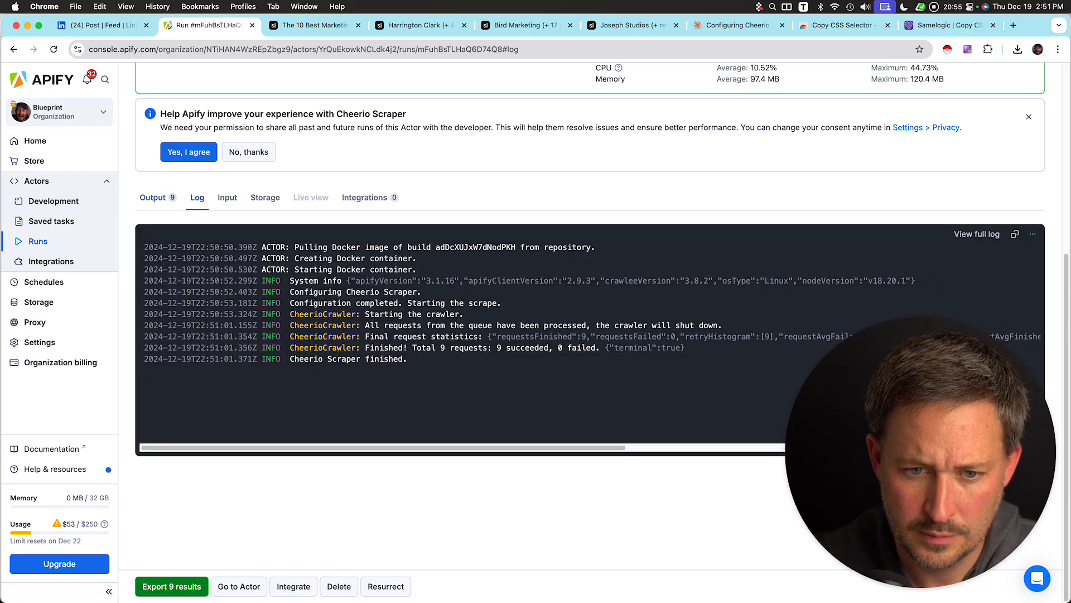
{"action": "left_click", "coordinate": [157, 197]}
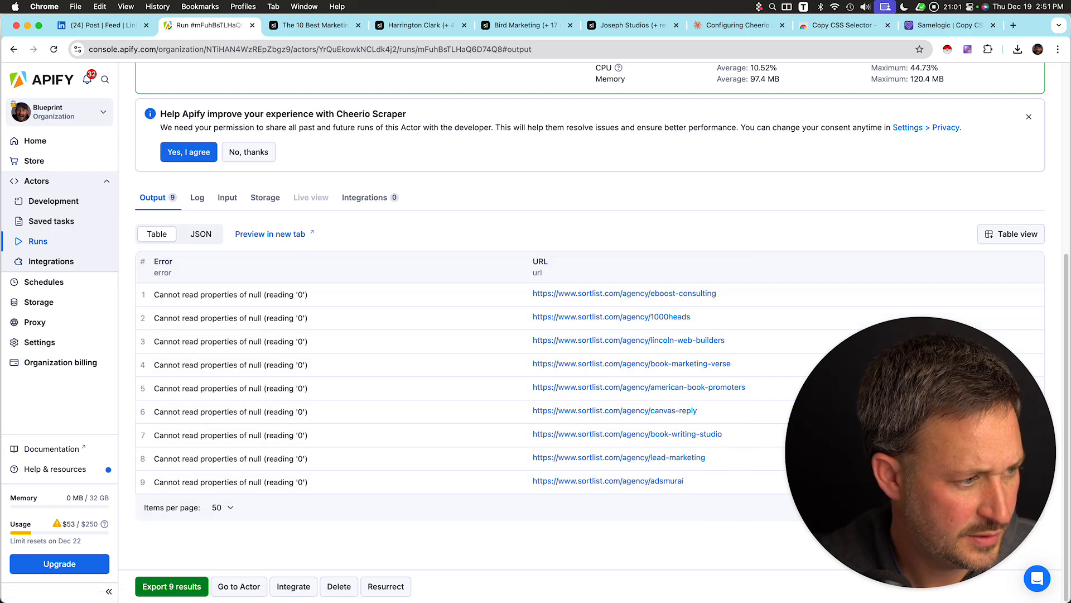
{"action": "left_click", "coordinate": [737, 25]}
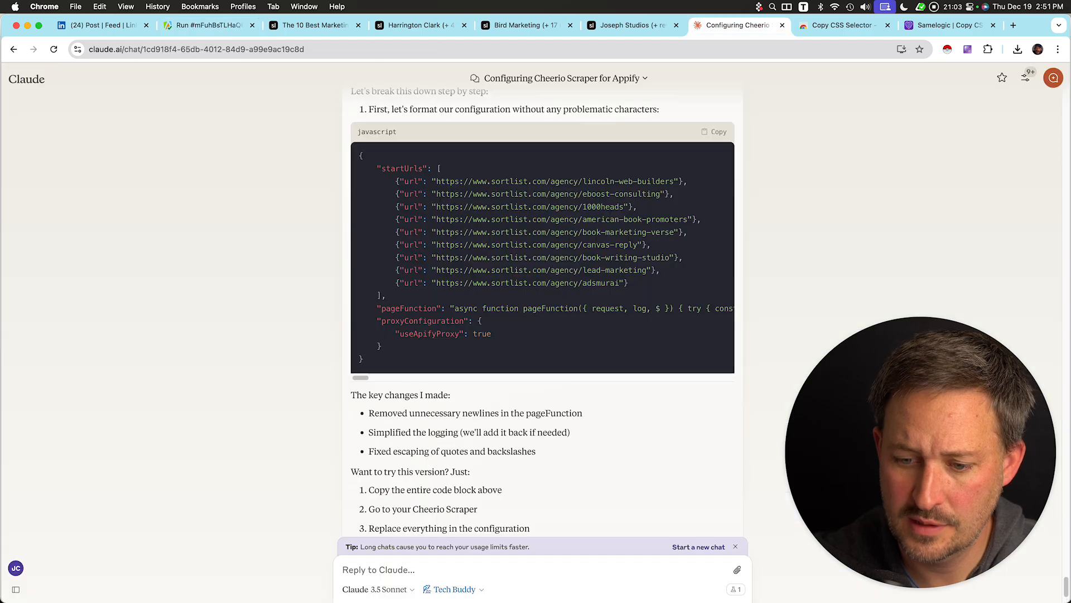
{"action": "left_click", "coordinate": [209, 25]}
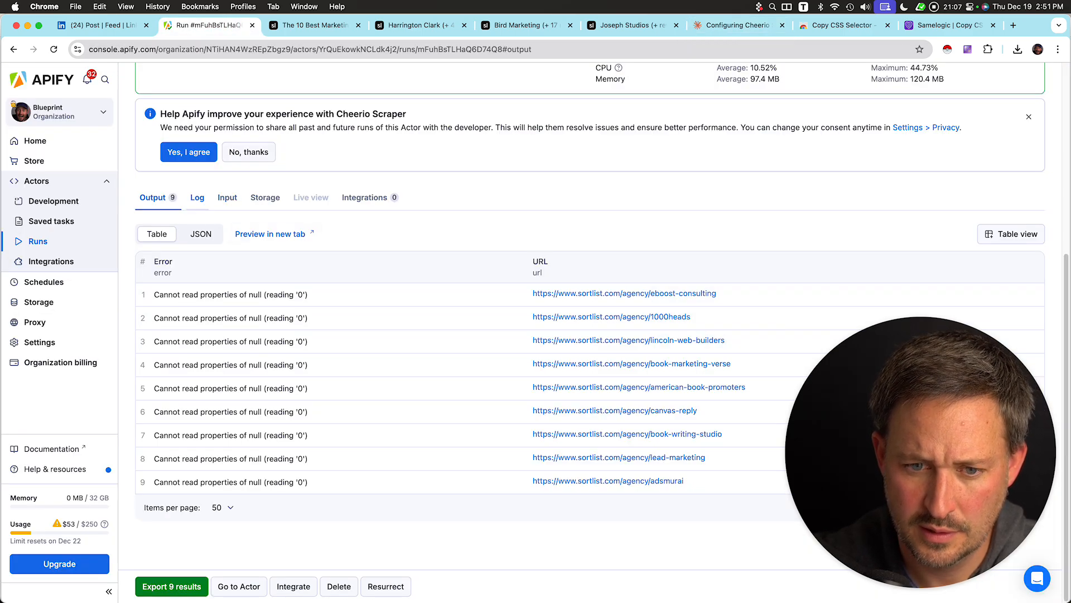
{"action": "left_click", "coordinate": [198, 198]}
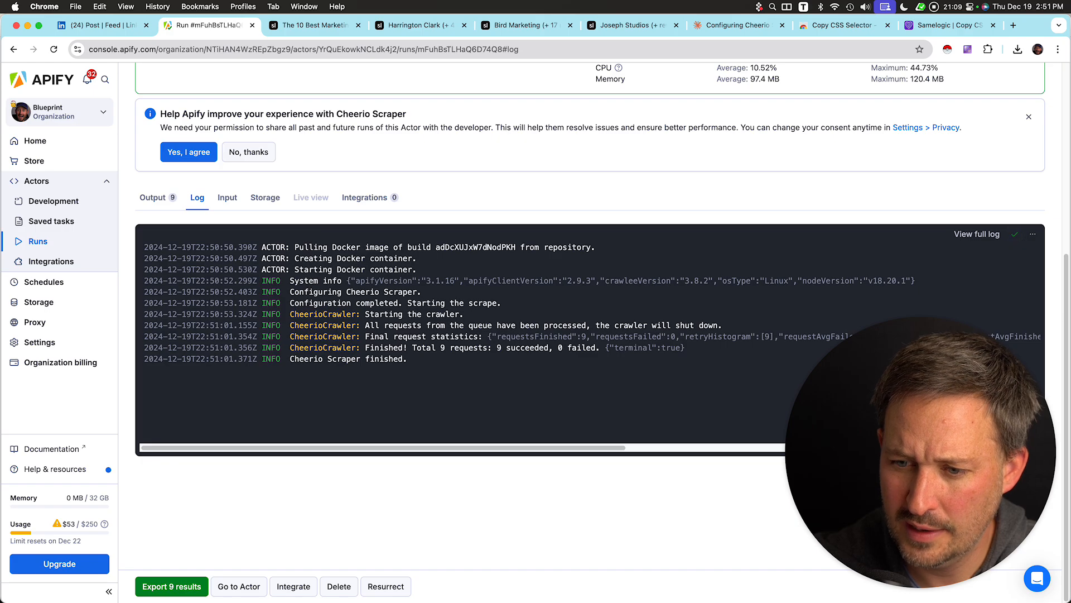
Open the full run log, copy all of it and send it to Claude.
{"action": "left_click", "coordinate": [977, 234]}
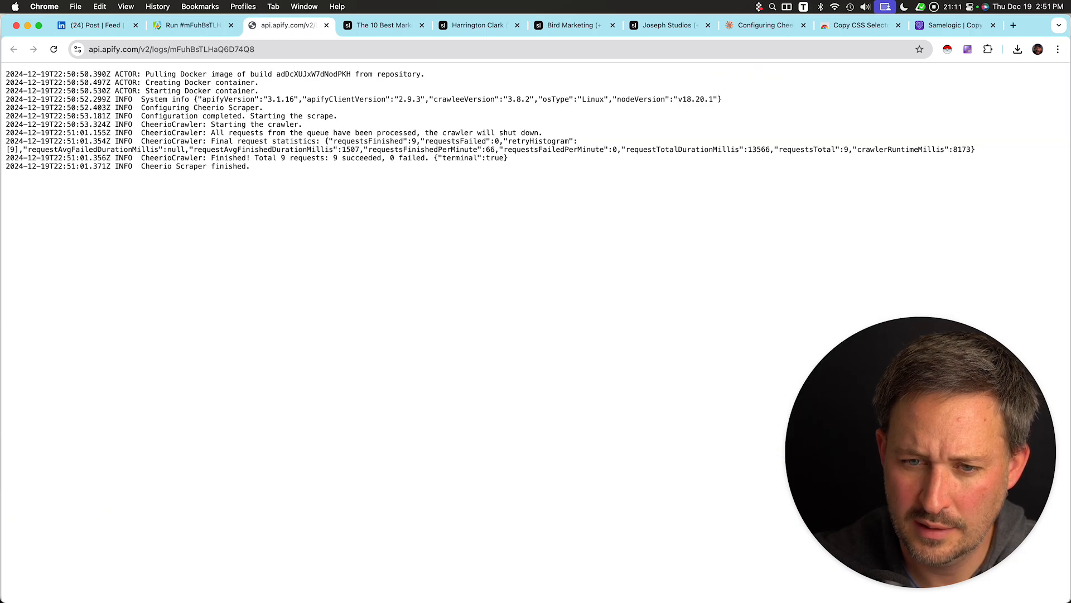
{"action": "key", "text": "super+a"}
{"action": "key", "text": "super+c"}
{"action": "key", "text": "super+8"}
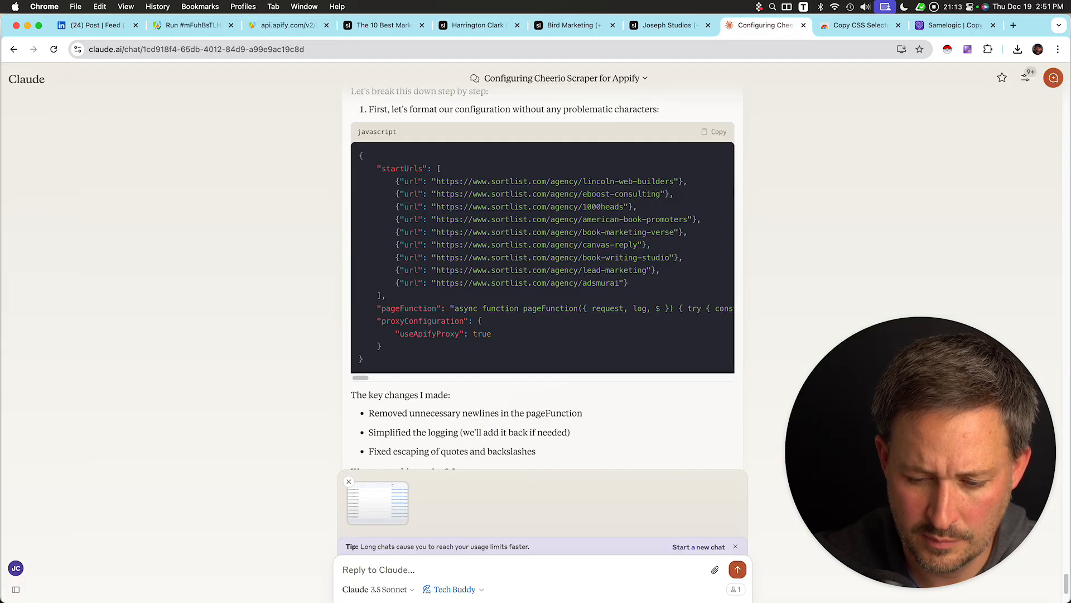
{"action": "key", "text": "super+v"}
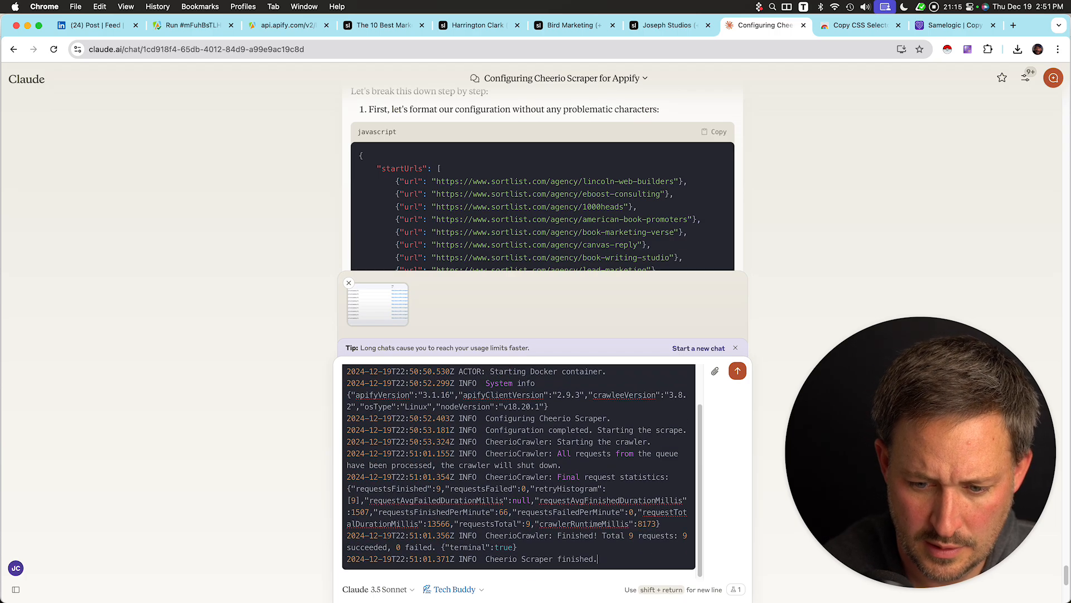
{"action": "key", "text": "shift+Return"}
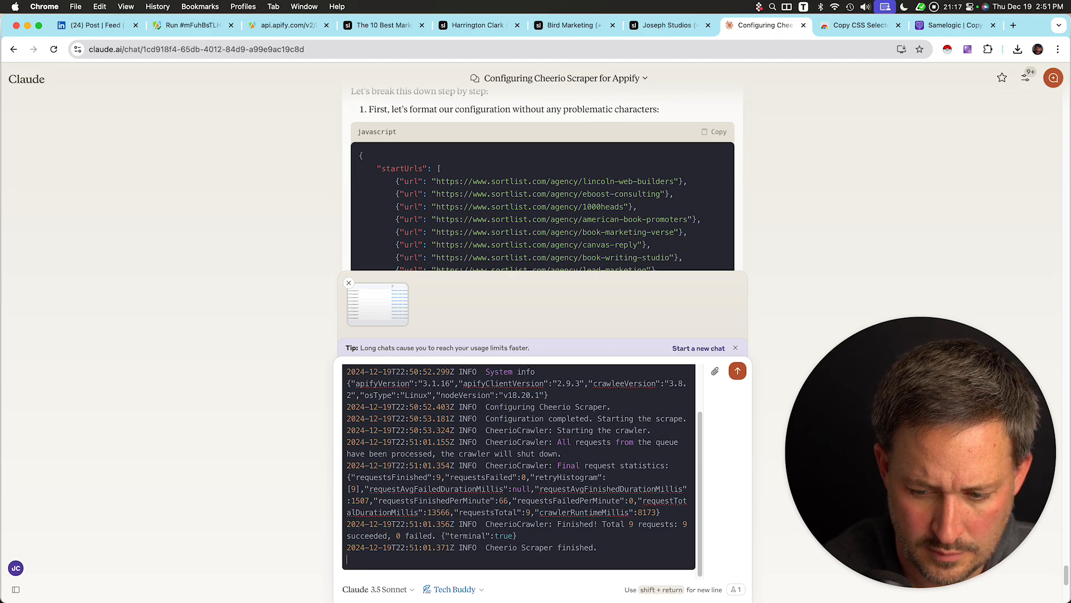
{"action": "key", "text": "Return"}
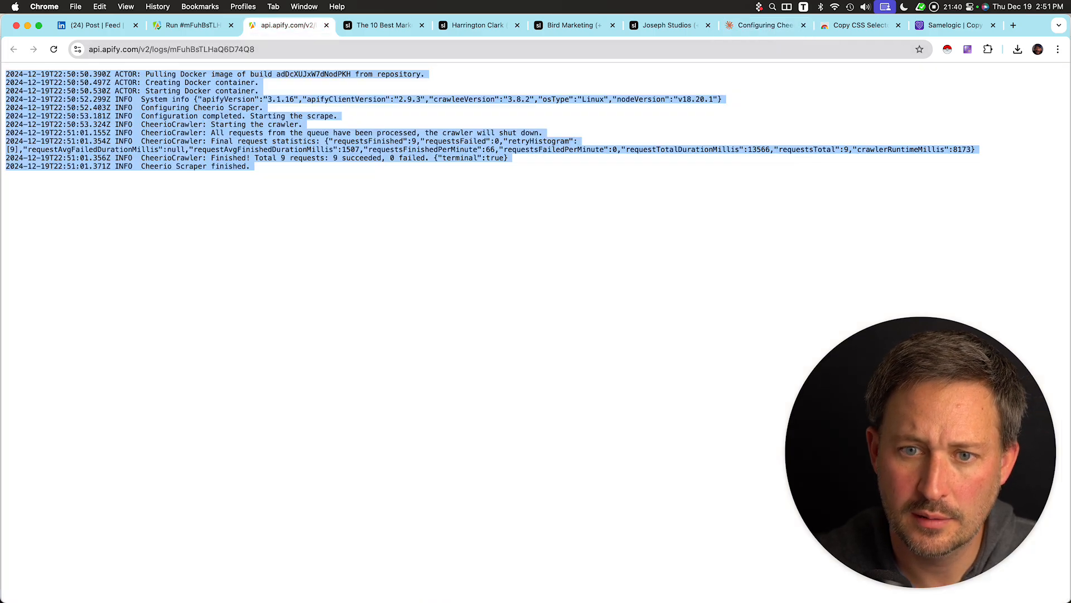
Display the run's output as JSON and select all of it.
{"action": "key", "text": "ctrl+shift+Tab"}
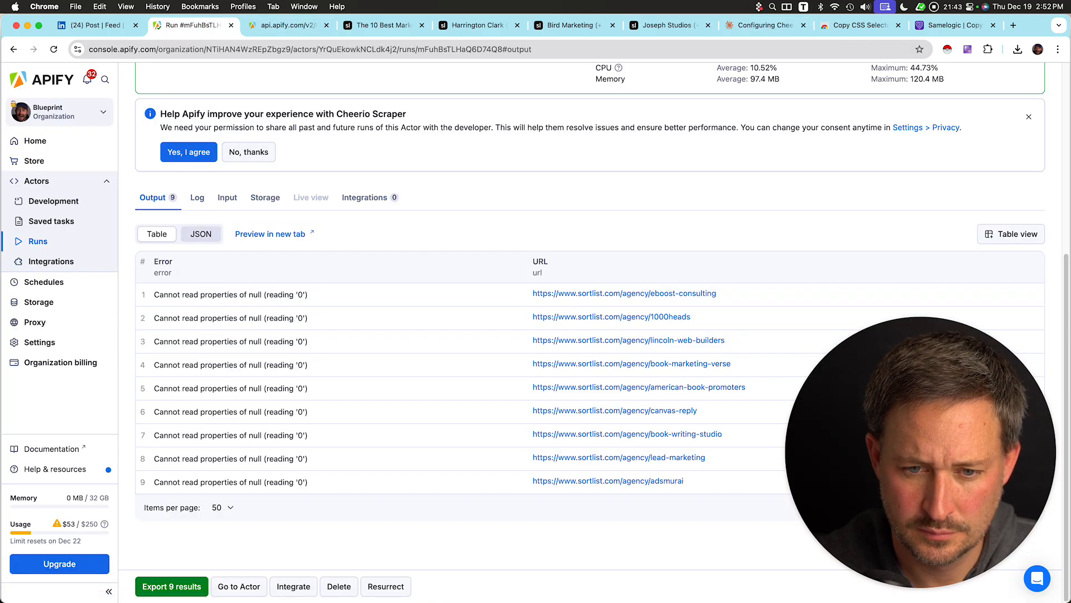
{"action": "left_click", "coordinate": [201, 234]}
{"action": "key", "text": "super+a"}
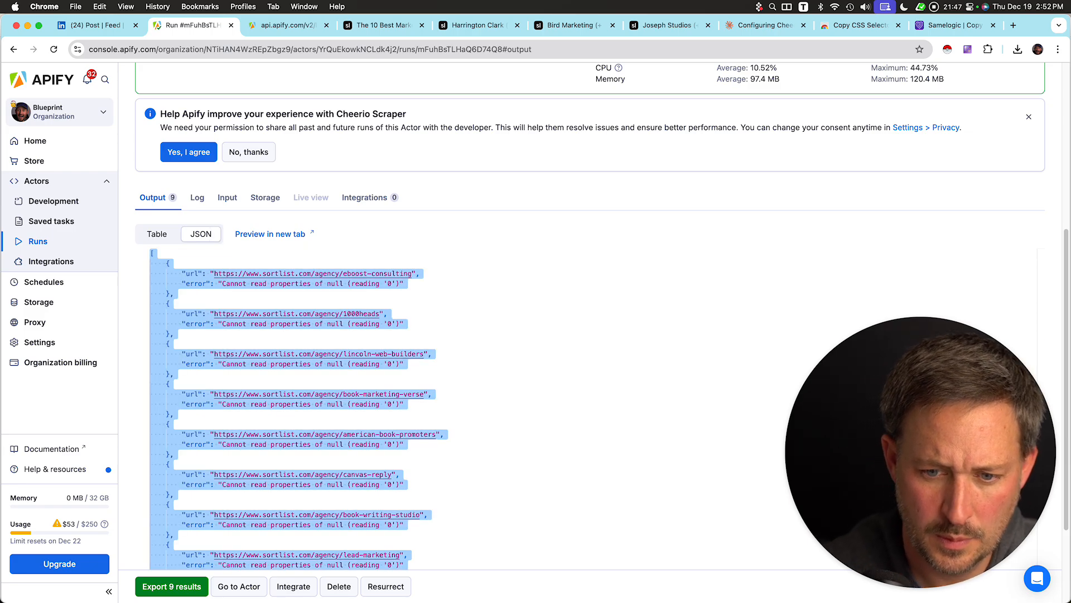
{"action": "key", "text": "super+8"}
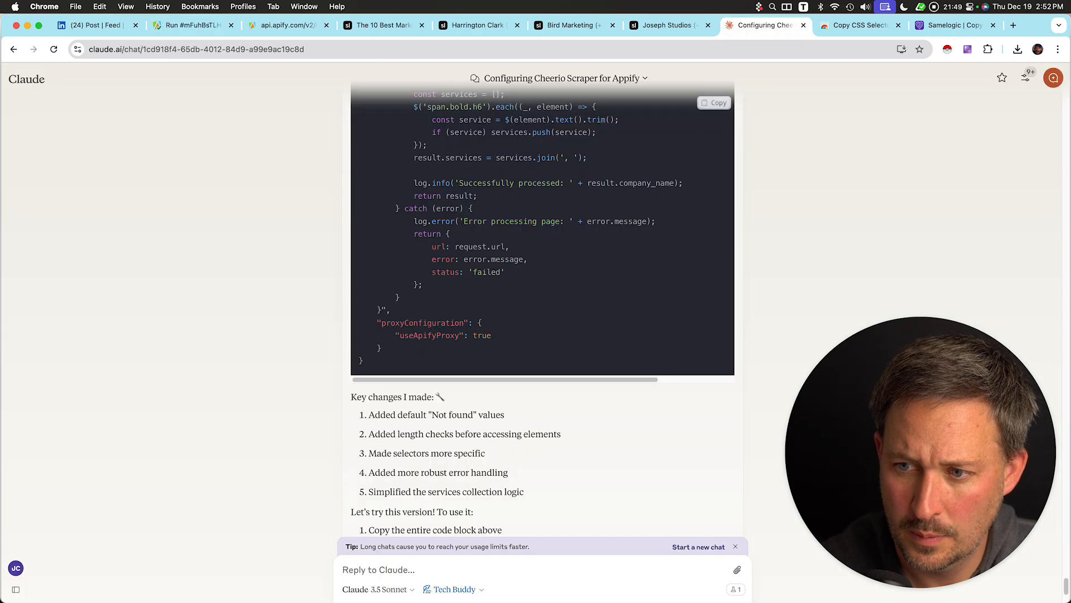
{"action": "key", "text": "super+2"}
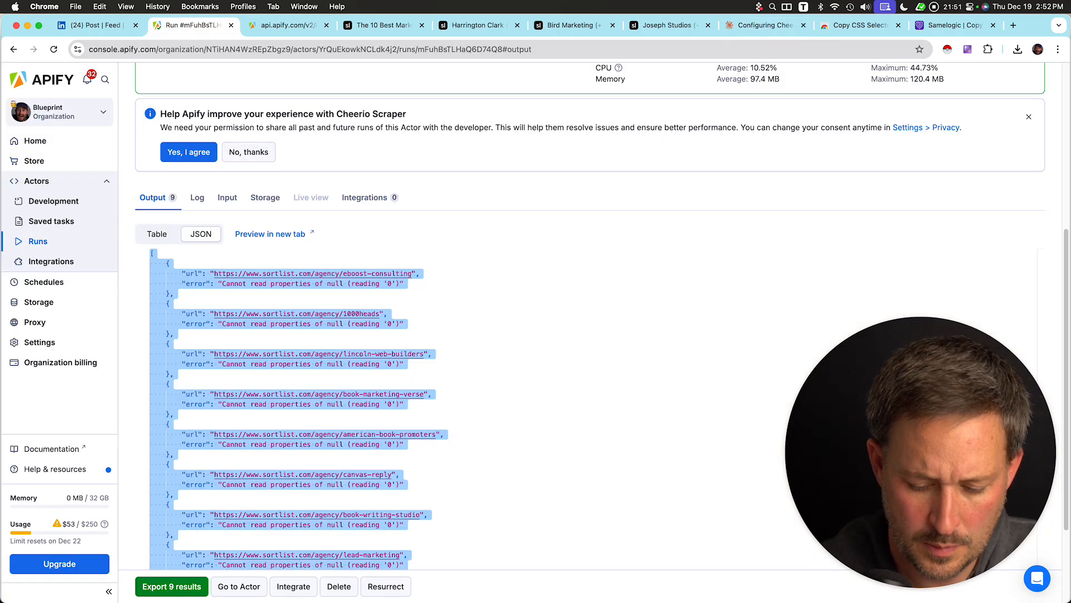
{"action": "scroll", "coordinate": [602, 315], "scroll_direction": "up", "scroll_amount": 5}
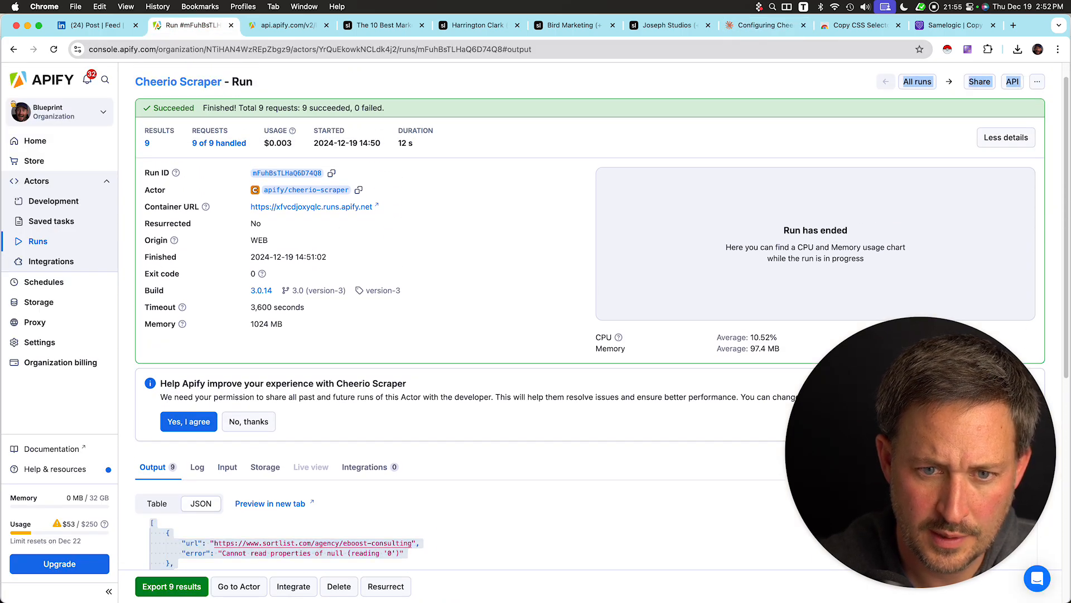
Open the scraper's input in JSON view and copy the JSON error message shown above the editor.
{"action": "left_click", "coordinate": [178, 82]}
{"action": "left_click", "coordinate": [191, 304]}
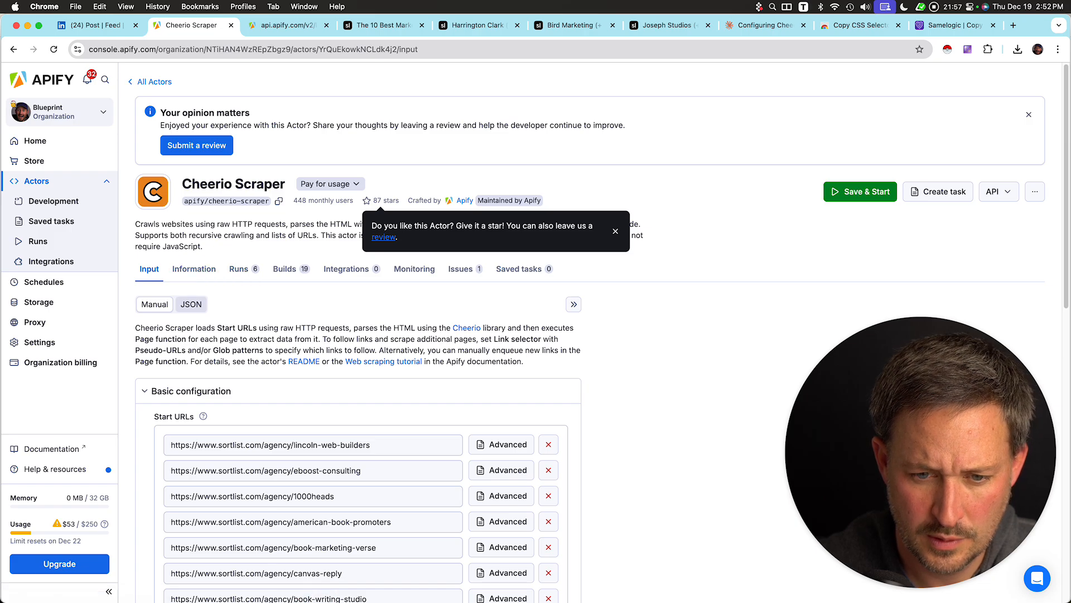
{"action": "scroll", "coordinate": [357, 474], "scroll_direction": "down", "scroll_amount": 15}
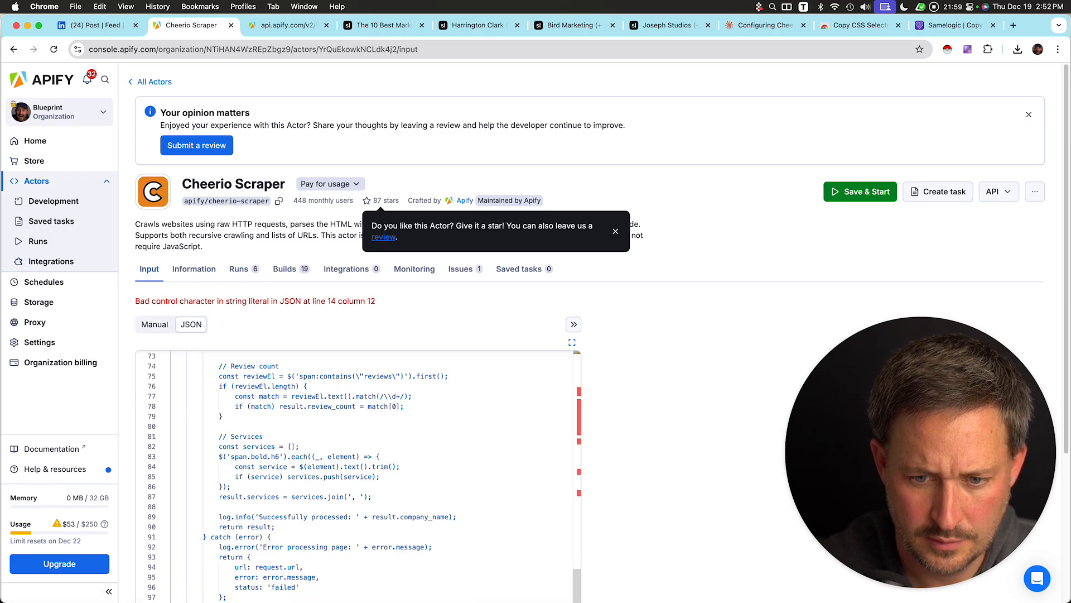
{"action": "left_click_drag", "start_coordinate": [135, 301], "coordinate": [204, 328]}
{"action": "left_click_drag", "start_coordinate": [135, 301], "coordinate": [377, 301]}
{"action": "key", "text": "super+c"}
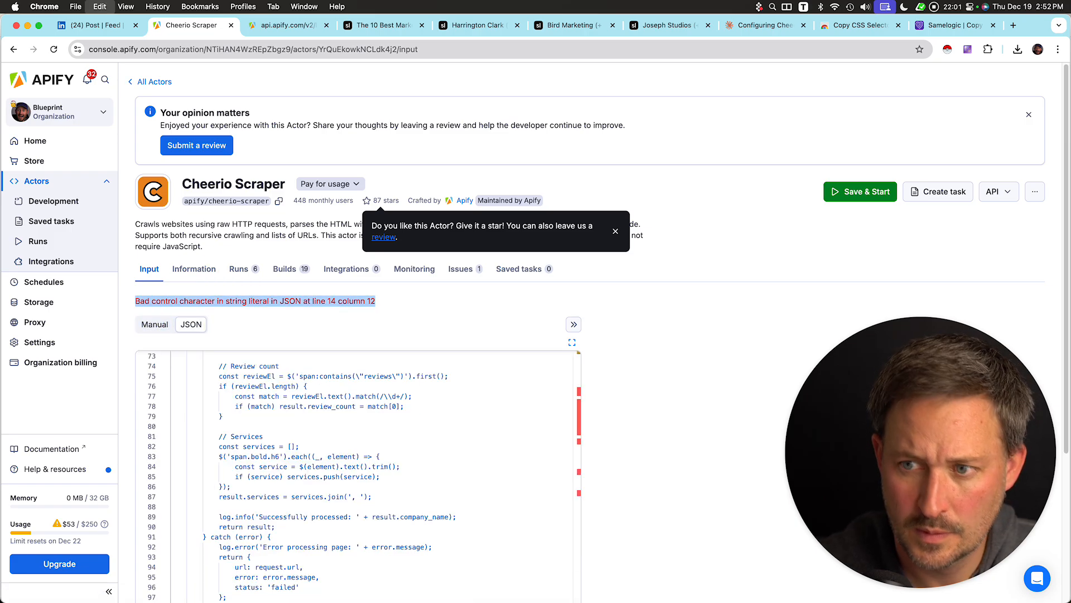
Send Claude the pasted error with the note "and make sure to NEVER MAKE THIS JSON ERROR AGAIN".
{"action": "key", "text": "super+8"}
{"action": "key", "text": "super+v"}
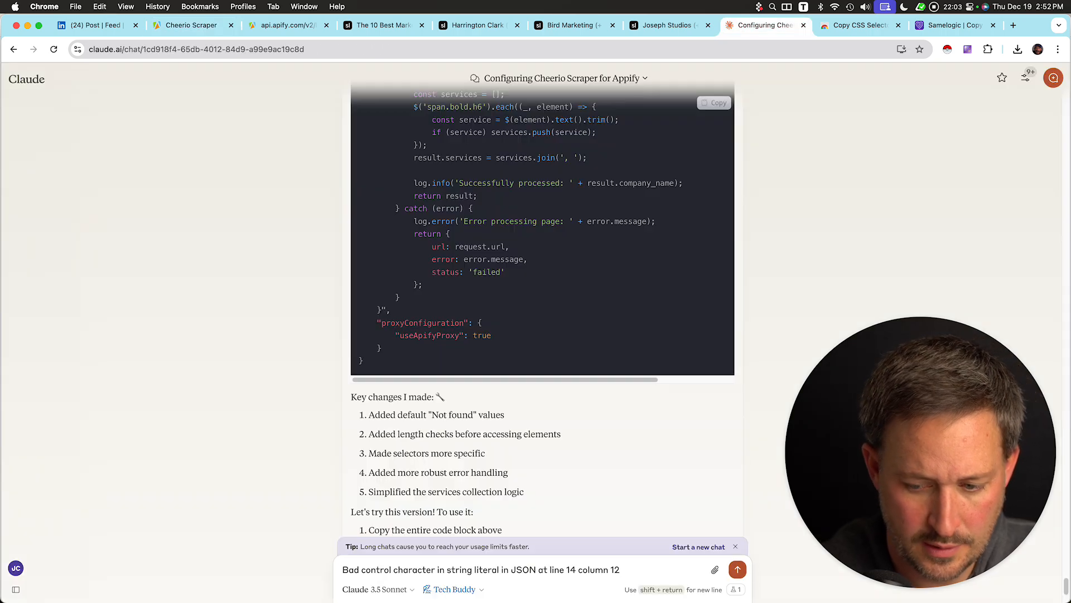
{"action": "key", "text": "shift+Return"}
{"action": "type", "text": "and make sure to NEVER D"}
{"action": "key", "text": "BackSpace"}
{"action": "type", "text": "MAK"}
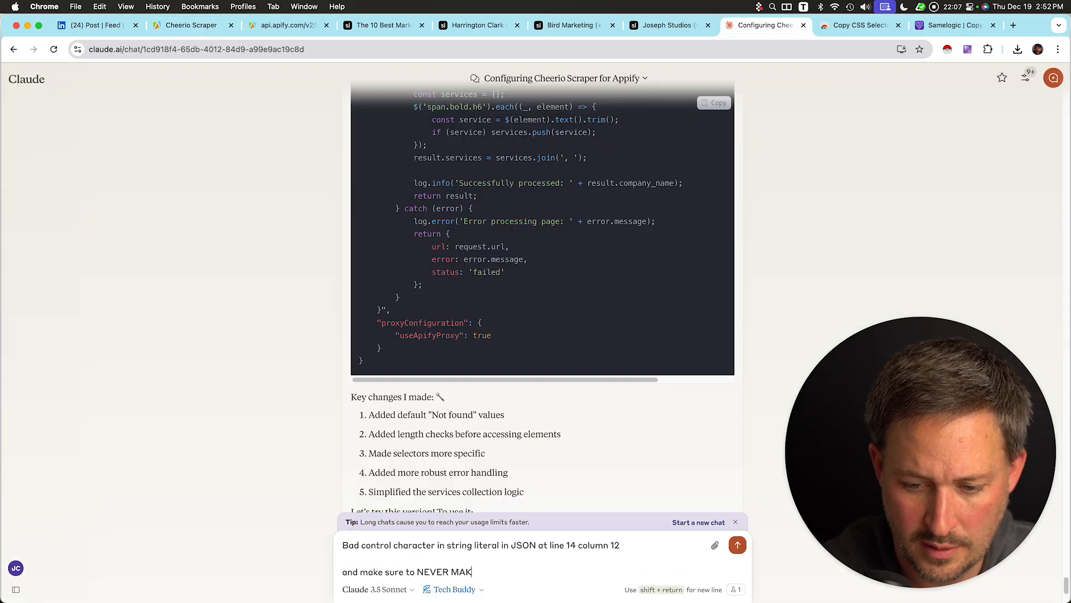
{"action": "type", "text": "E THIS JSON ERROR AGAIN"}
{"action": "key", "text": "Return"}
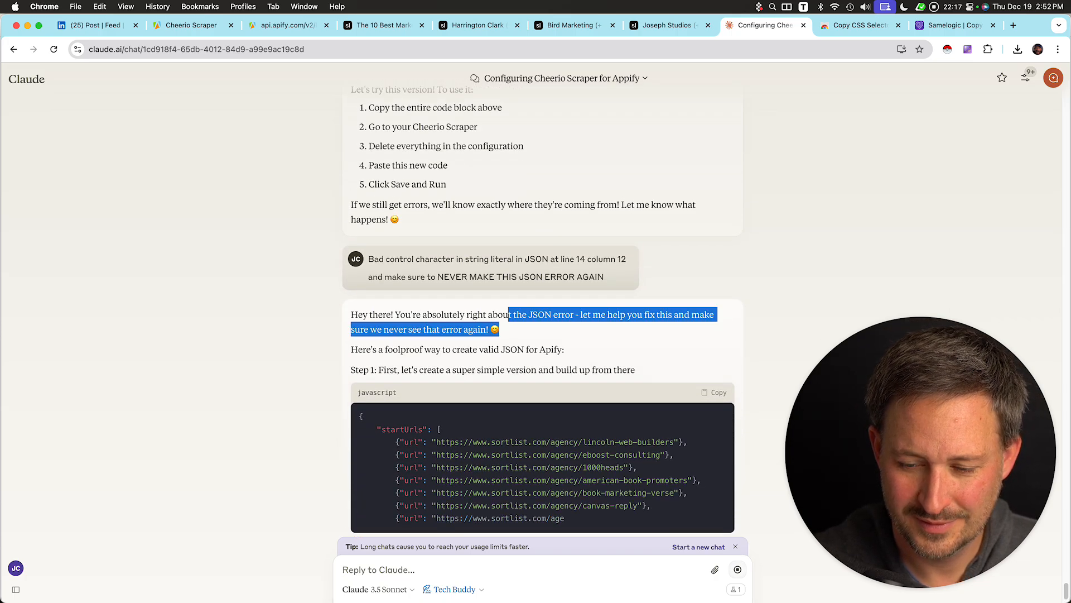
Copy Claude's new simplified configuration, replace the scraper's JSON input with it, and save and start a run.
{"action": "left_click_drag", "start_coordinate": [500, 330], "coordinate": [489, 330]}
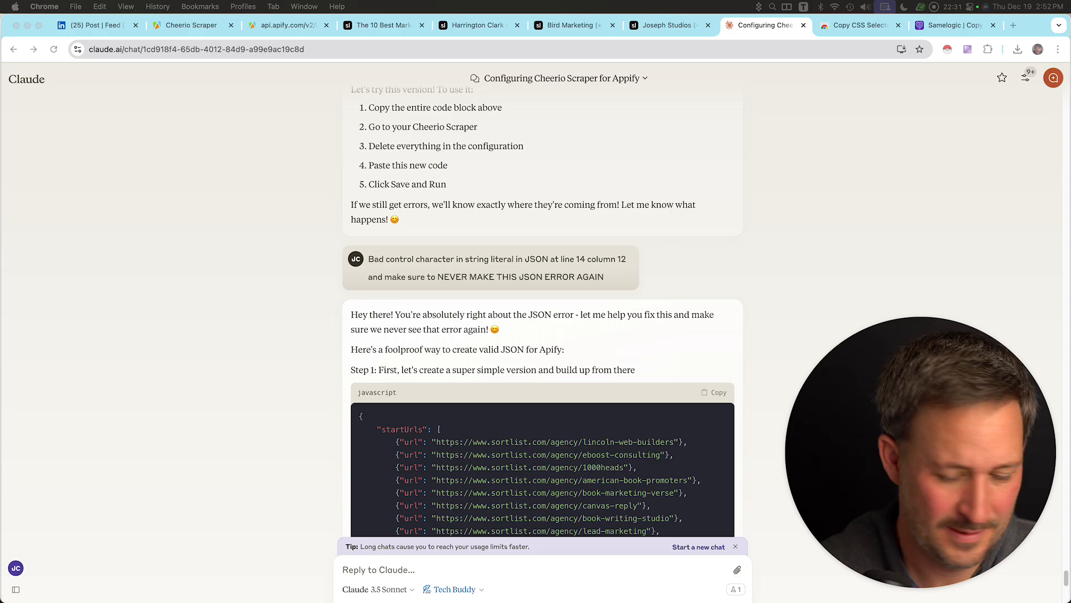
{"action": "scroll", "coordinate": [543, 313], "scroll_direction": "down", "scroll_amount": 7}
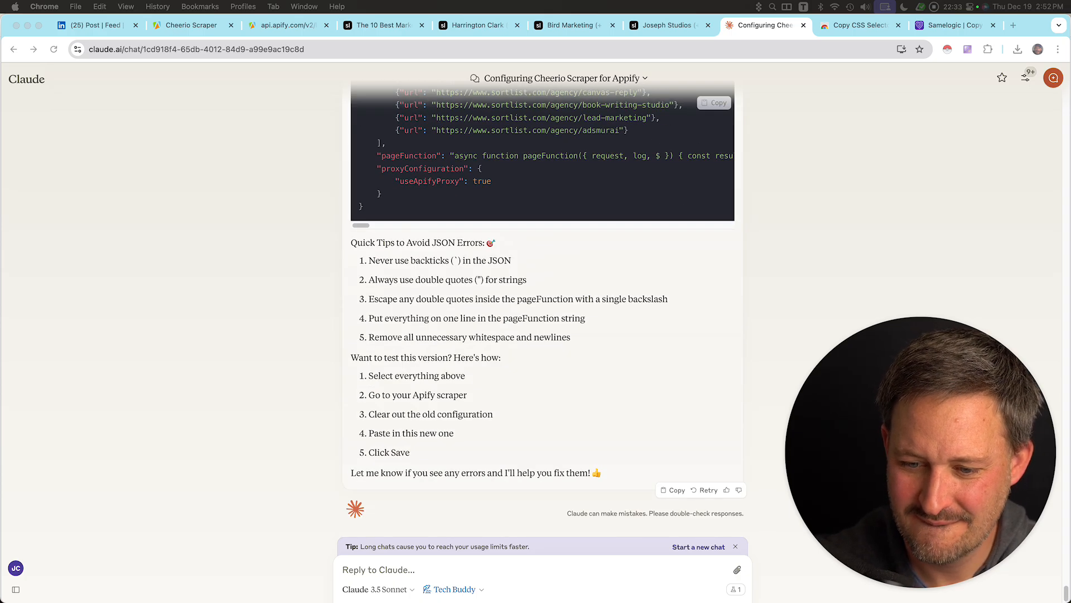
{"action": "scroll", "coordinate": [542, 313], "scroll_direction": "up", "scroll_amount": 5}
{"action": "left_click", "coordinate": [715, 274]}
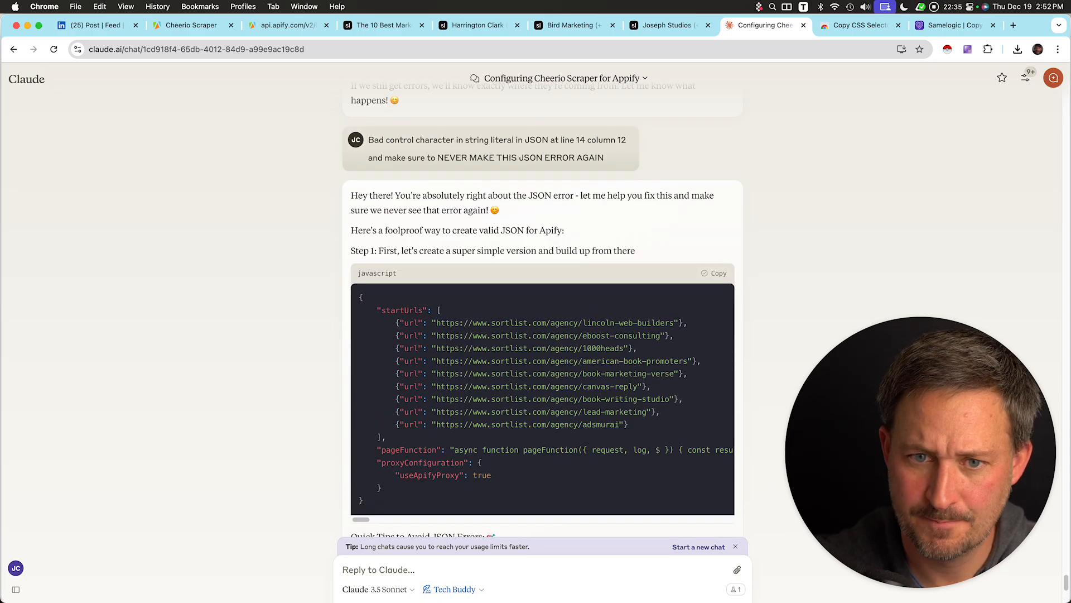
{"action": "left_click", "coordinate": [189, 25]}
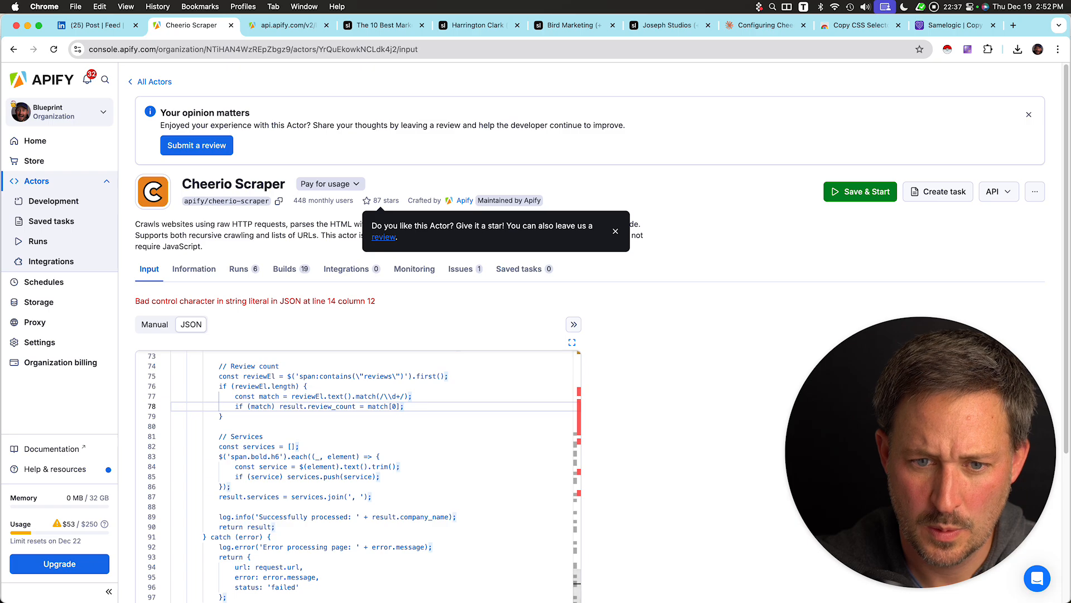
{"action": "key", "text": "super+a"}
{"action": "key", "text": "super+v"}
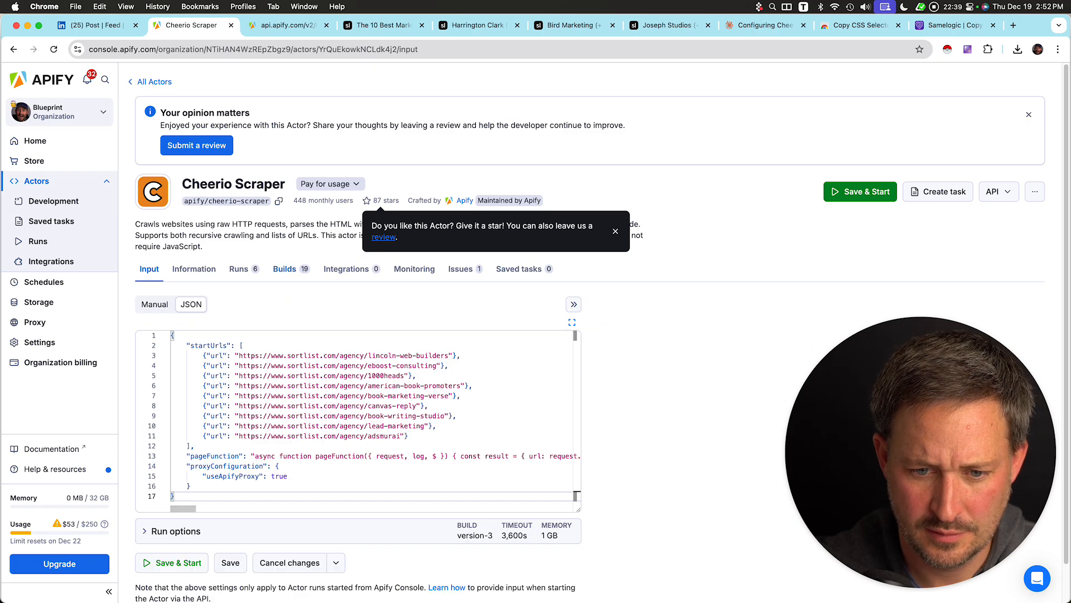
{"action": "left_click", "coordinate": [860, 192]}
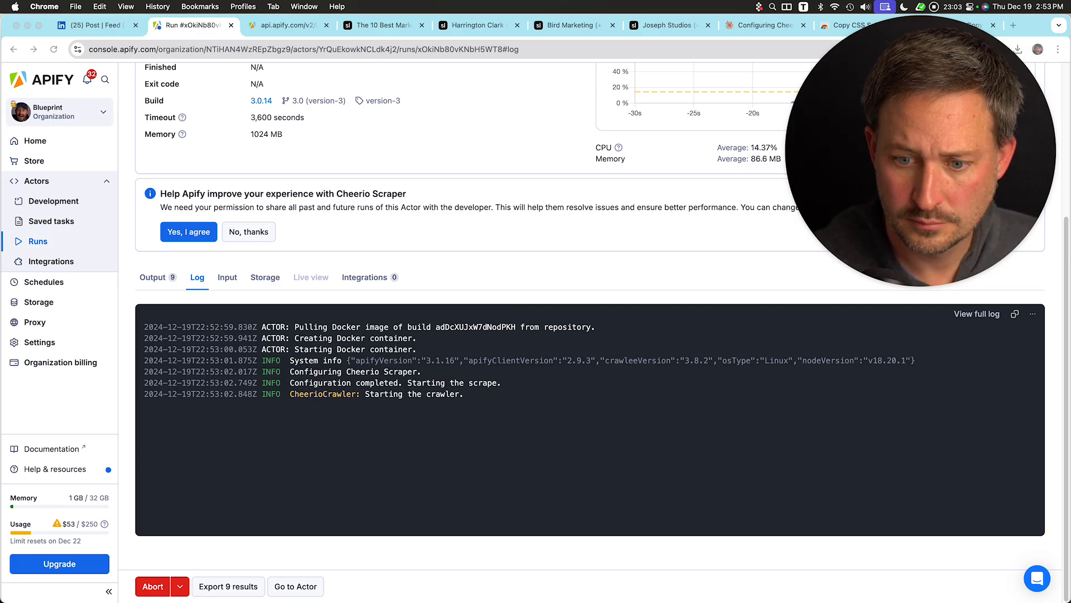
{"action": "scroll", "coordinate": [589, 332], "scroll_direction": "up", "scroll_amount": 5}
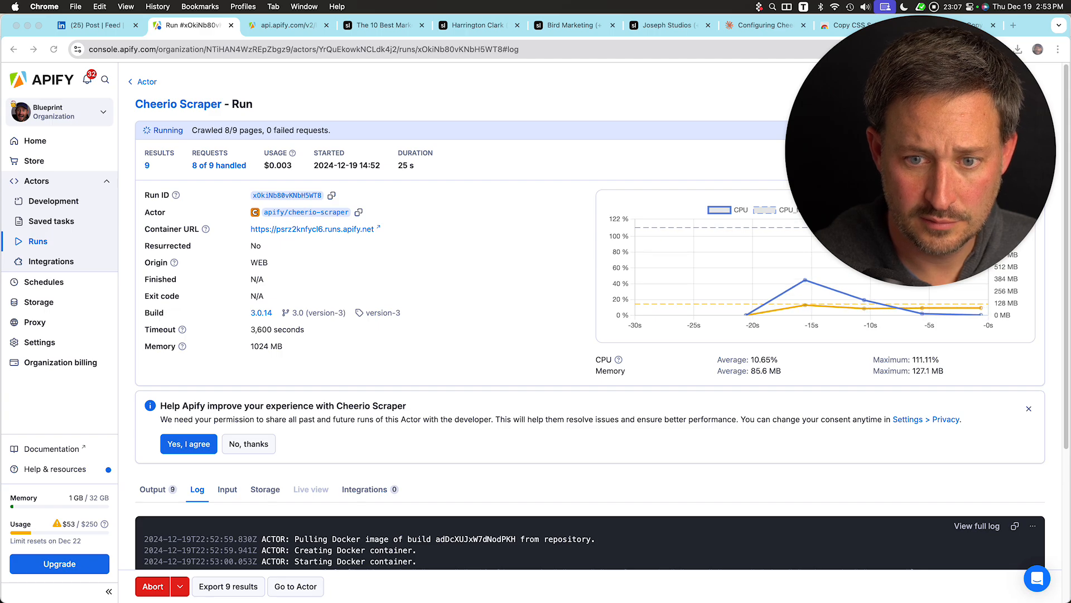
{"action": "scroll", "coordinate": [590, 332], "scroll_direction": "down", "scroll_amount": 1}
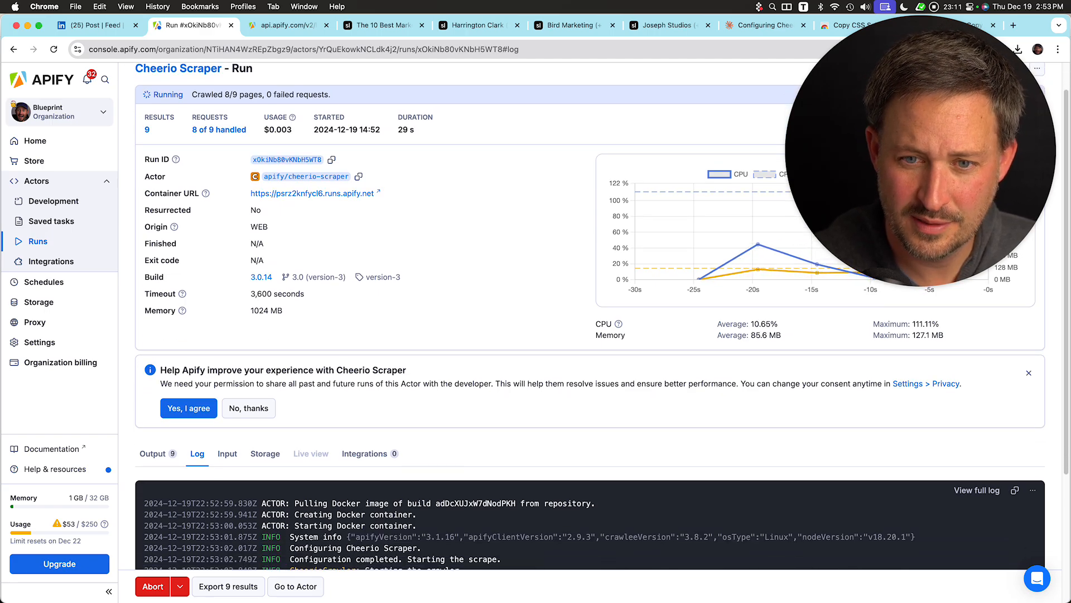
Watch the run log until it finishes and review the extracted agency fields in the output table.
{"action": "scroll", "coordinate": [602, 317], "scroll_direction": "down", "scroll_amount": 1}
{"action": "scroll", "coordinate": [602, 317], "scroll_direction": "down", "scroll_amount": 5}
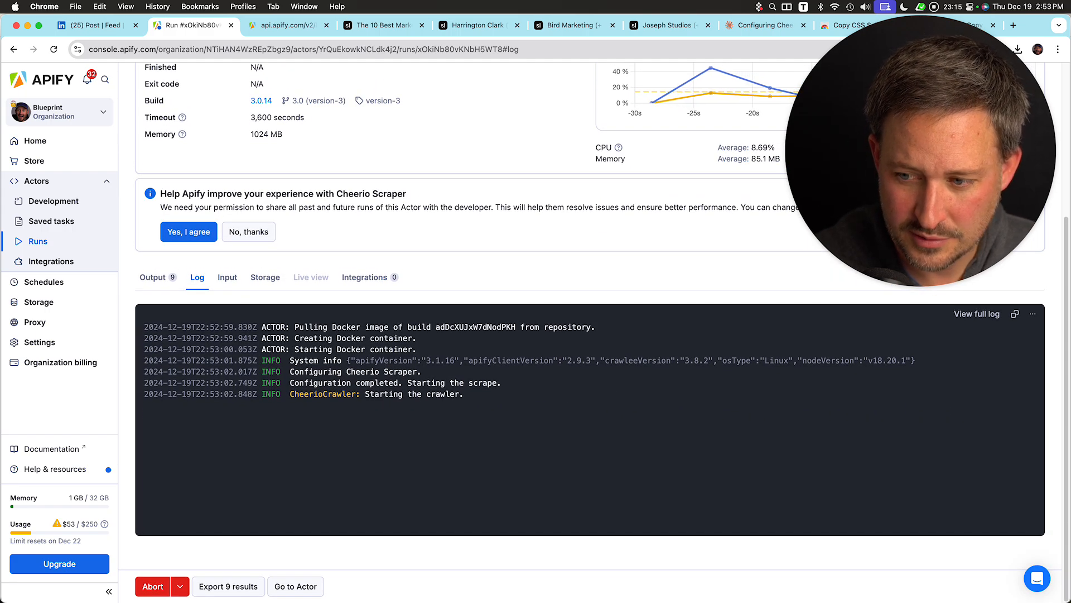
{"action": "scroll", "coordinate": [602, 332], "scroll_direction": "up", "scroll_amount": 1}
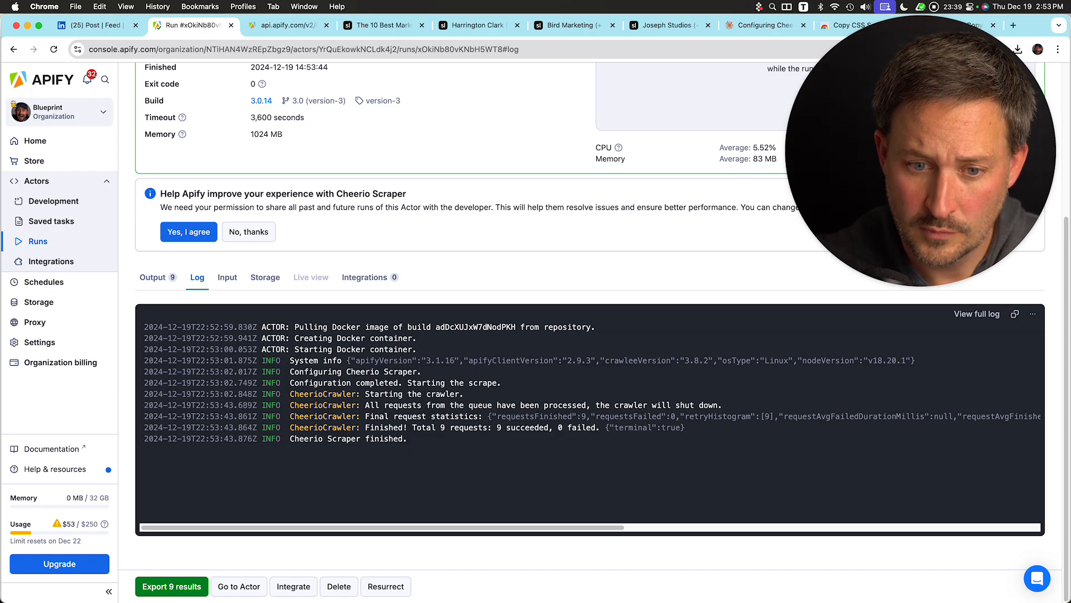
{"action": "left_click", "coordinate": [153, 277]}
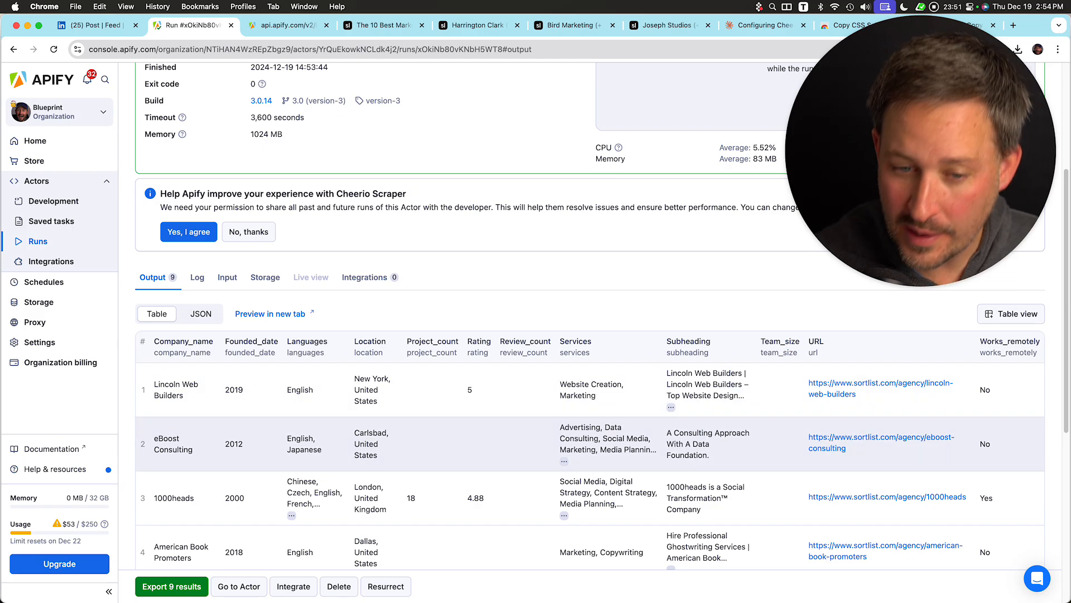
{"action": "scroll", "coordinate": [601, 316], "scroll_direction": "down", "scroll_amount": 1}
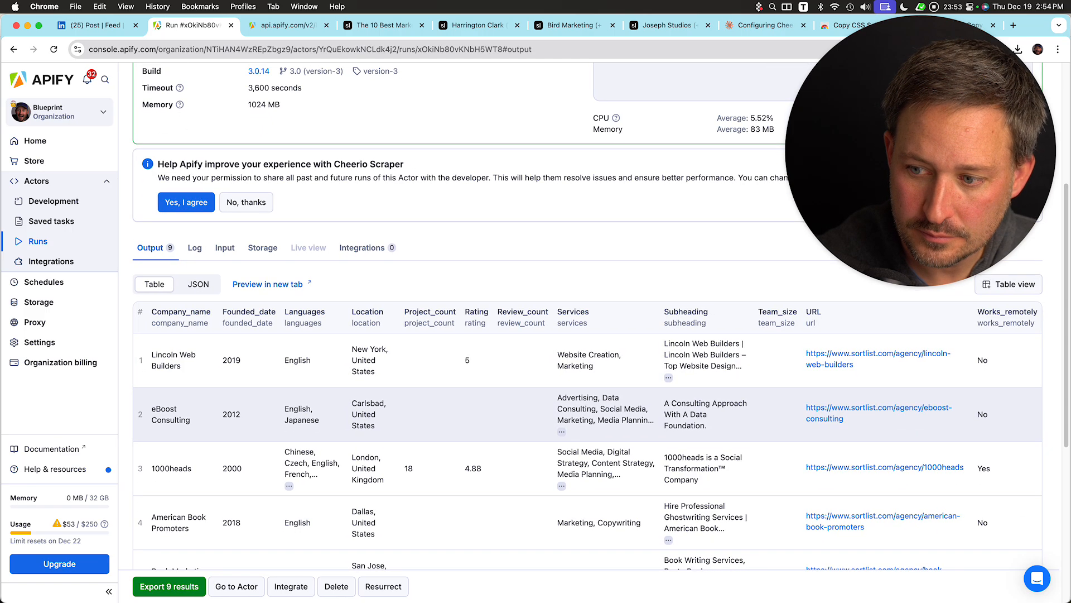
{"action": "scroll", "coordinate": [589, 414], "scroll_direction": "left", "scroll_amount": 1}
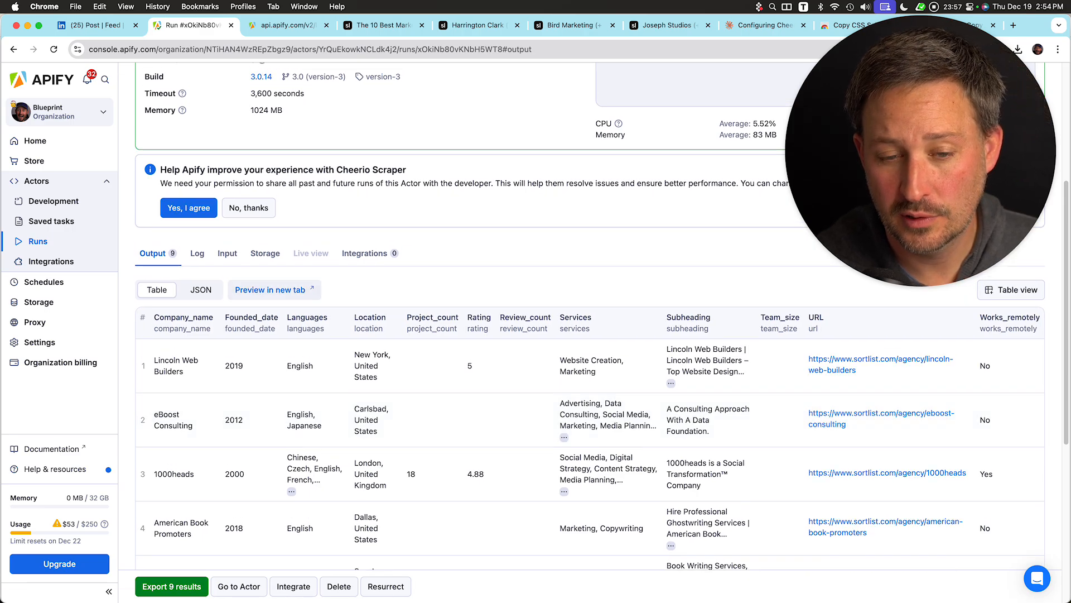
{"action": "scroll", "coordinate": [270, 530], "scroll_direction": "up", "scroll_amount": 8}
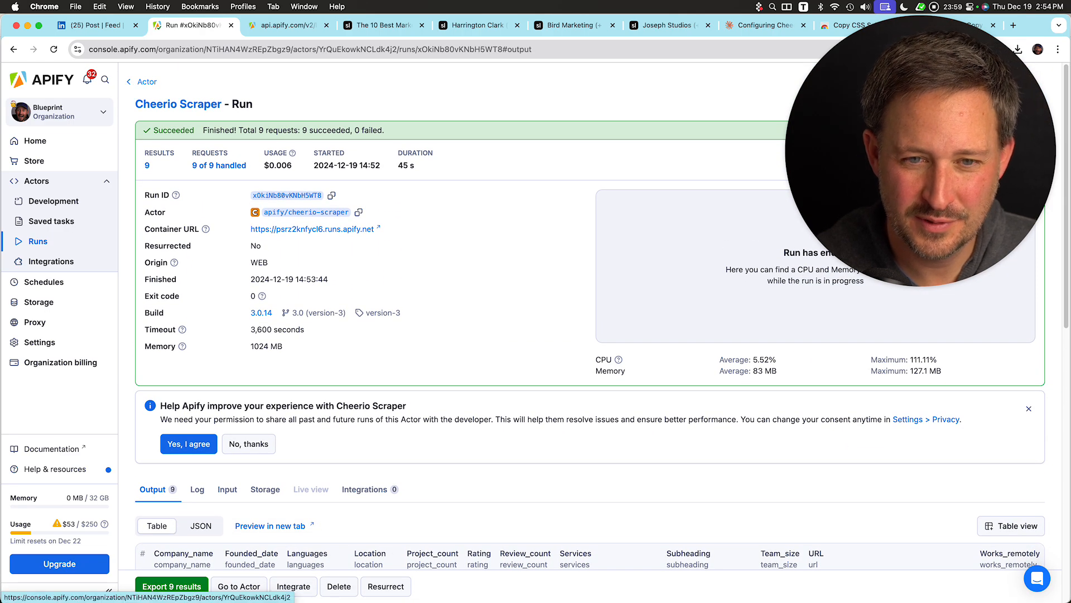
Return to the Cheerio Scraper input and delete the first eight Sortlist start URLs.
{"action": "left_click", "coordinate": [144, 86]}
{"action": "scroll", "coordinate": [312, 324], "scroll_direction": "down", "scroll_amount": 5}
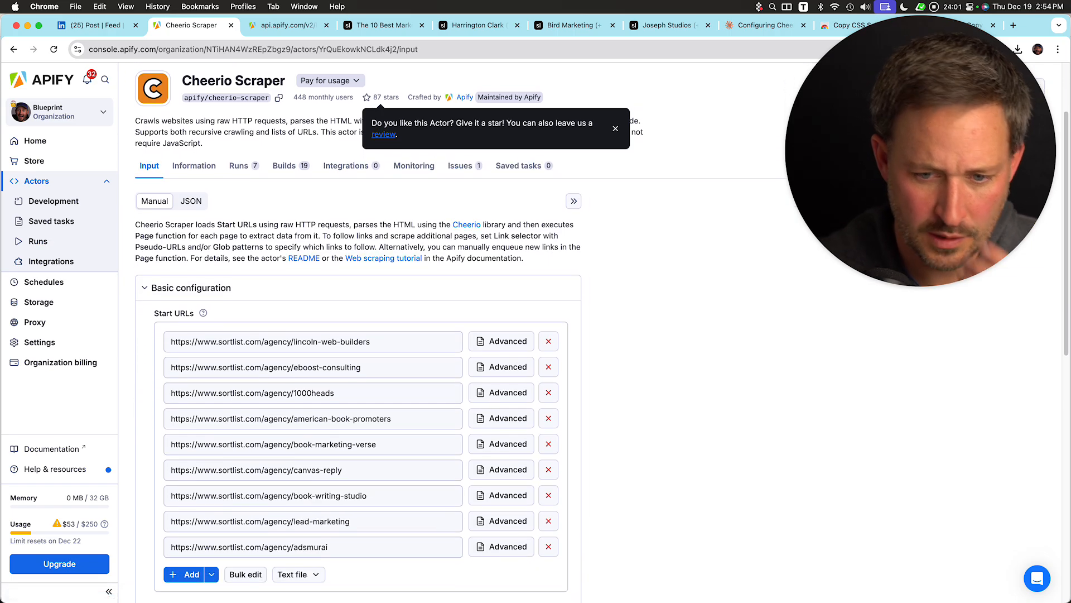
{"action": "scroll", "coordinate": [313, 329], "scroll_direction": "down", "scroll_amount": 1}
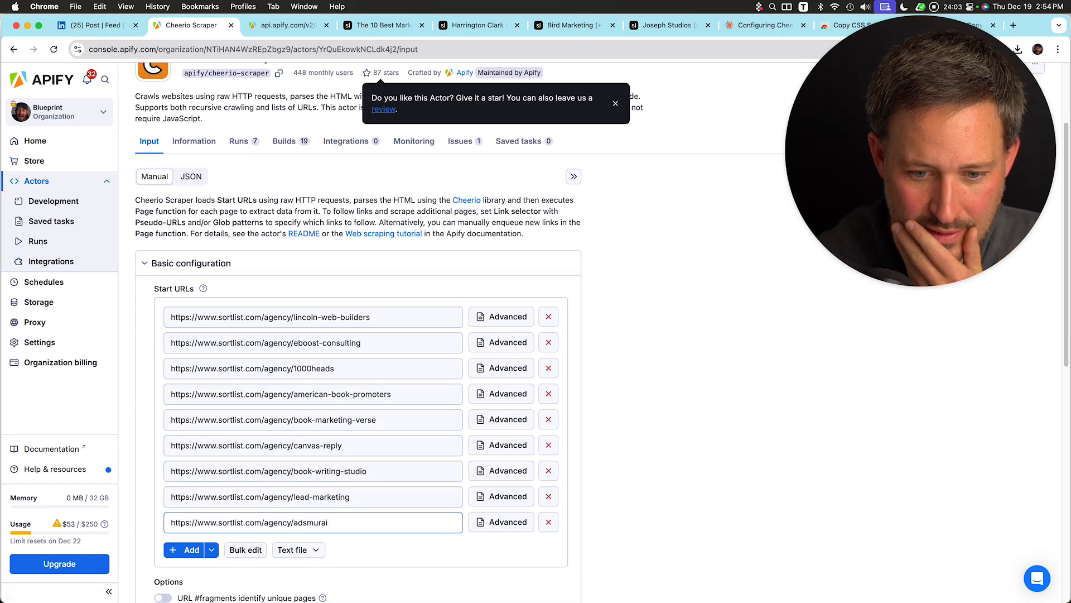
{"action": "left_click", "coordinate": [548, 316]}
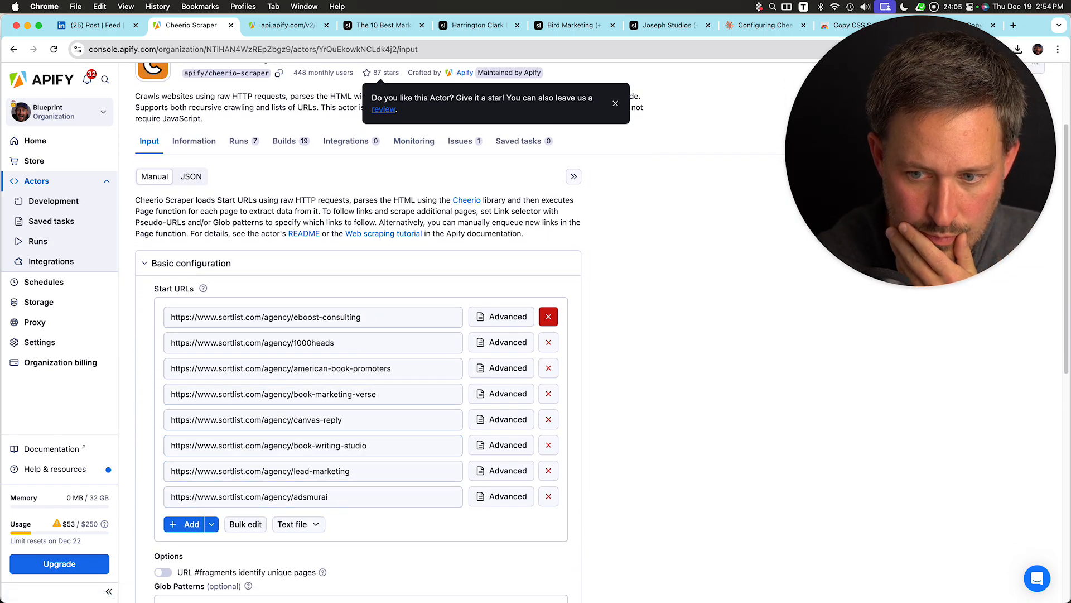
{"action": "left_click", "coordinate": [549, 316]}
{"action": "left_click", "coordinate": [548, 317]}
{"action": "left_click", "coordinate": [549, 316]}
{"action": "left_click", "coordinate": [549, 316]}
{"action": "left_click", "coordinate": [548, 317]}
{"action": "left_click", "coordinate": [549, 317]}
{"action": "left_click", "coordinate": [548, 317]}
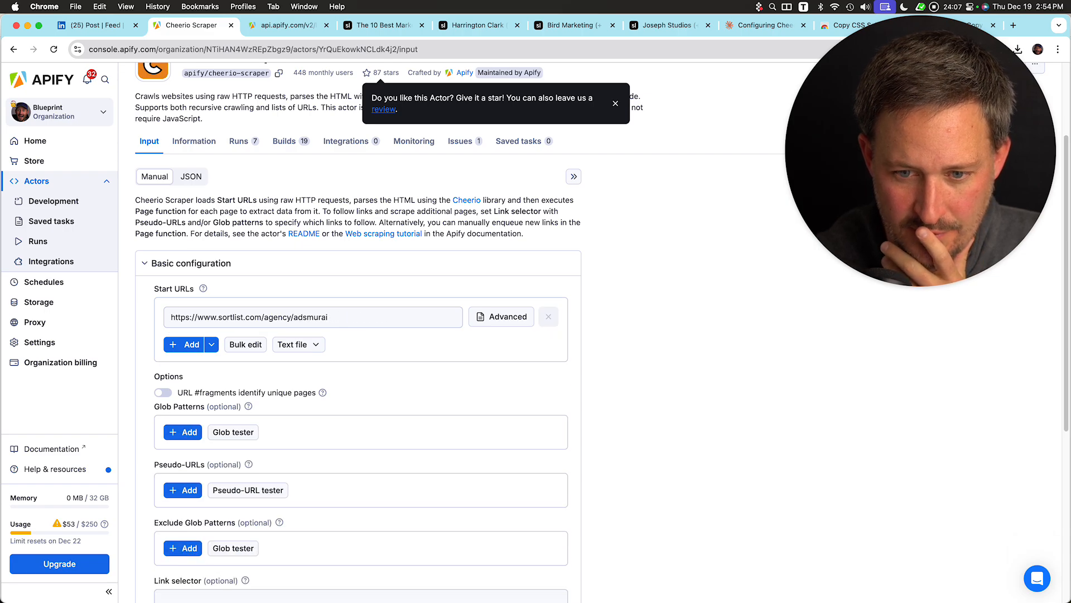
Upload dataset_cheerio_scraper_2024-12-18_04-09-48-730.csv from Downloads as the start URL text file and remove the remaining adsmurai URL.
{"action": "left_click", "coordinate": [313, 317]}
{"action": "double_click", "coordinate": [310, 317]}
{"action": "left_click", "coordinate": [296, 344]}
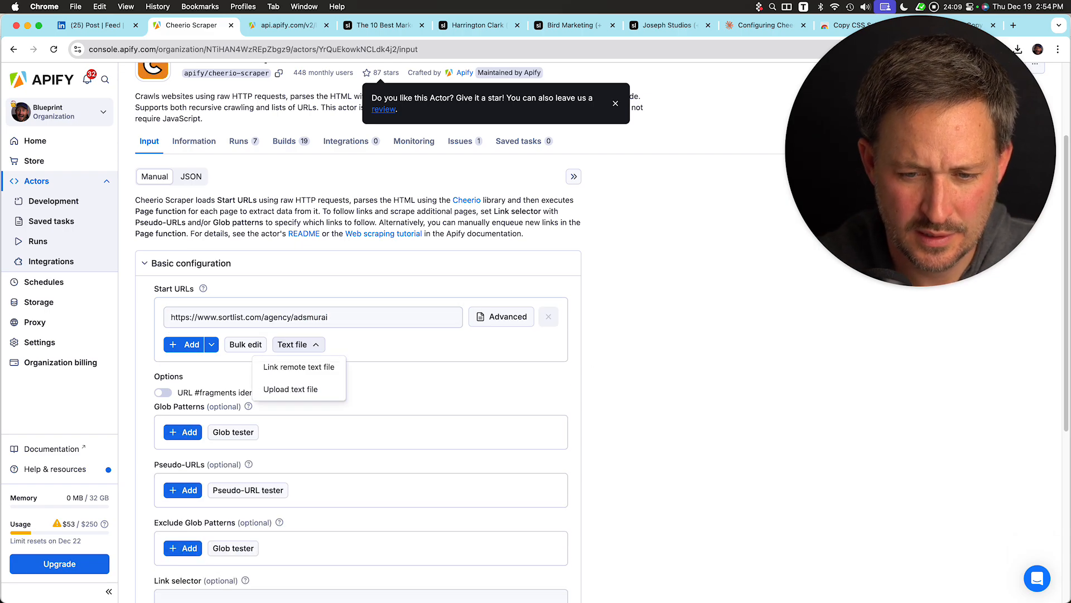
{"action": "left_click", "coordinate": [290, 389]}
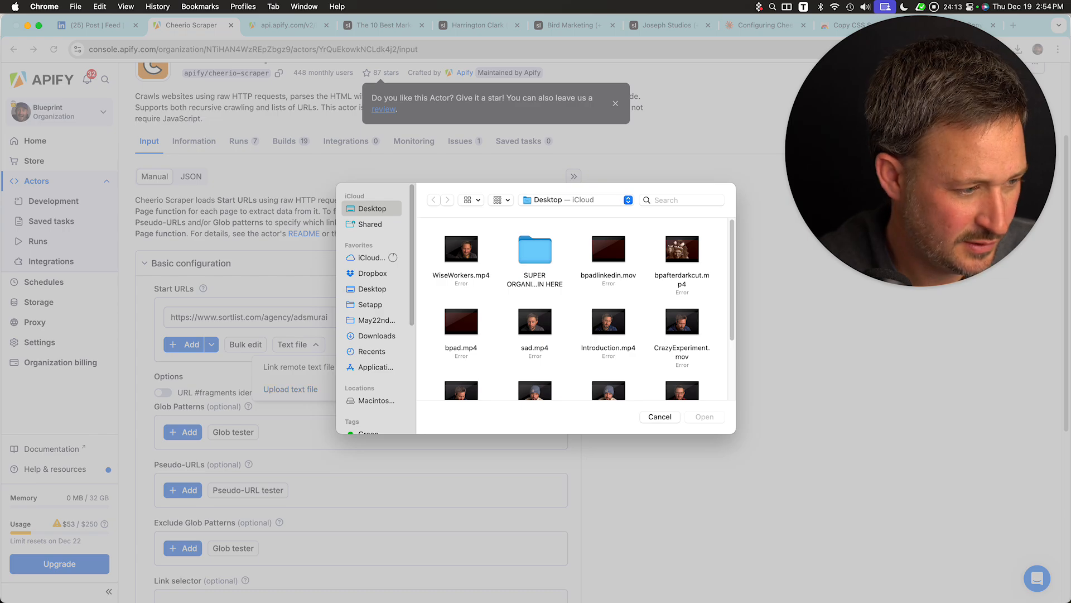
{"action": "key", "text": "super+Tab"}
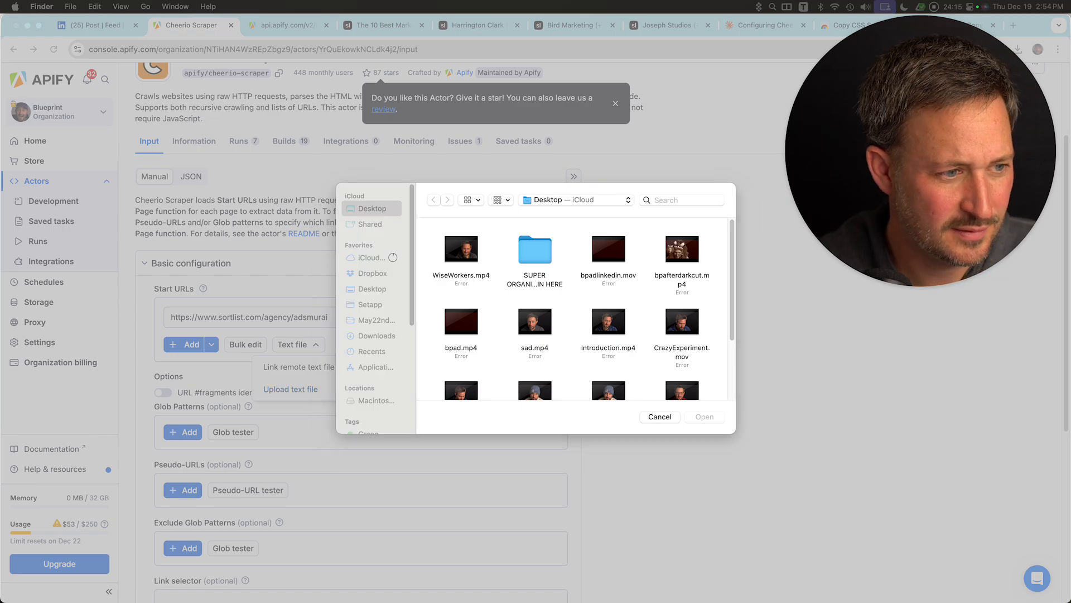
{"action": "left_click_drag", "start_coordinate": [0, 219], "coordinate": [677, 275]}
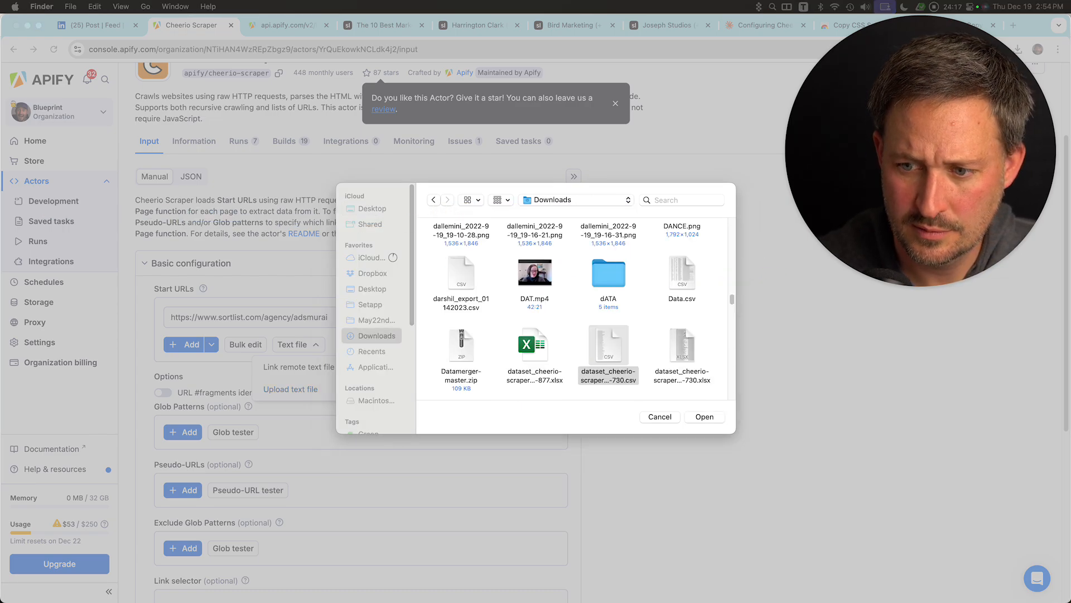
{"action": "key", "text": "Return"}
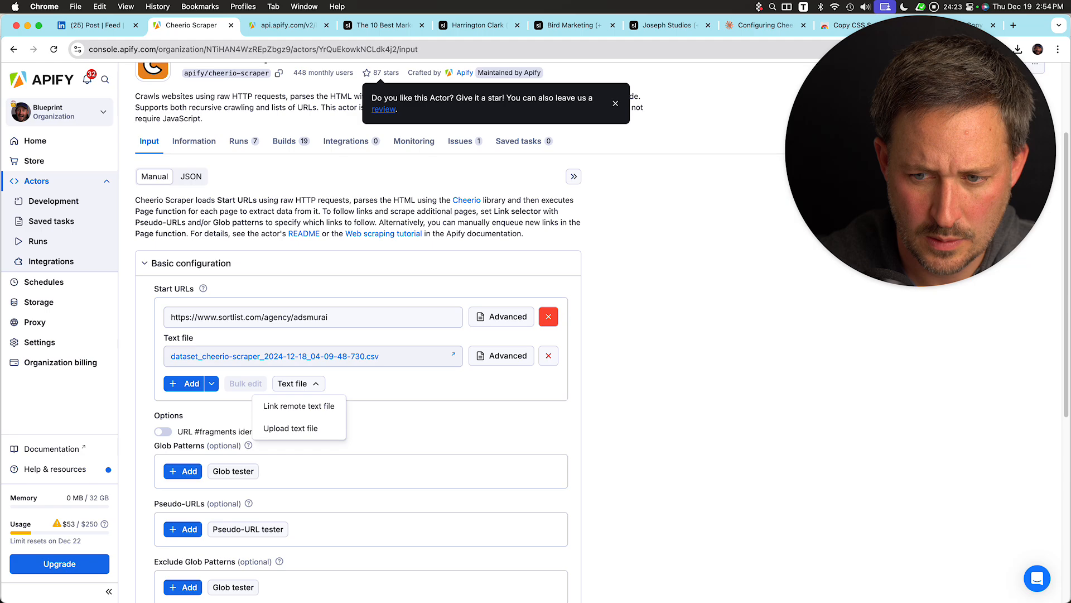
{"action": "left_click", "coordinate": [549, 316]}
Save the input and start a new scraper run.
{"action": "scroll", "coordinate": [359, 335], "scroll_direction": "up", "scroll_amount": 3}
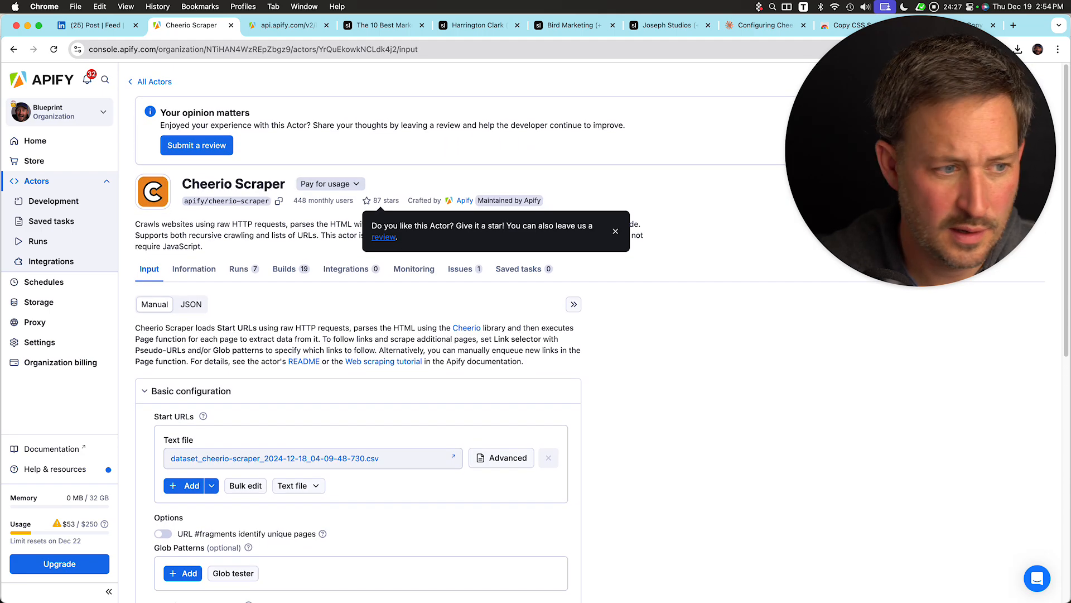
{"action": "key", "text": "super+Tab"}
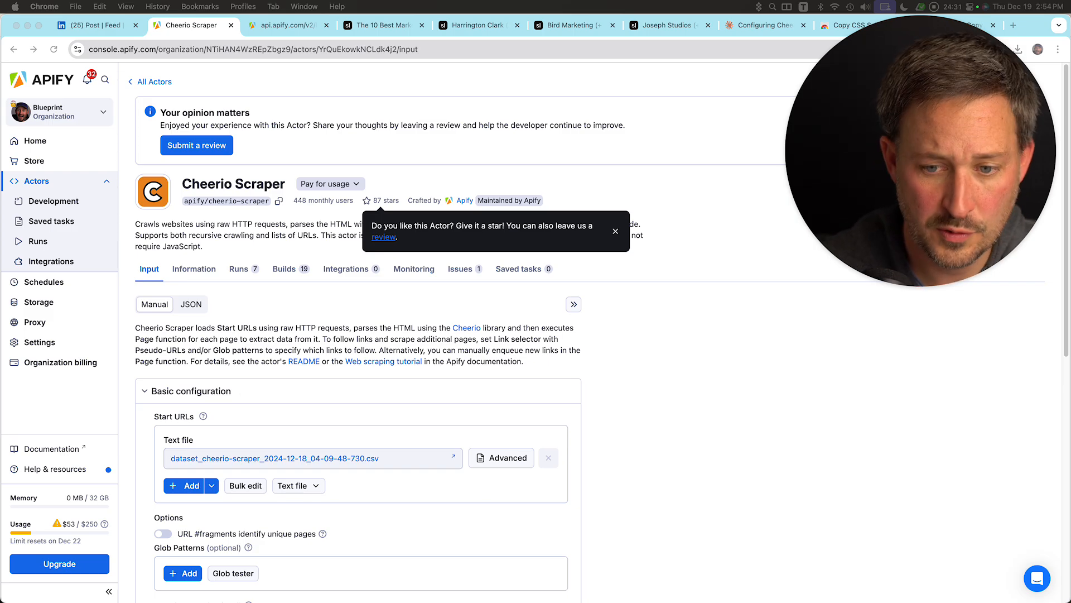
{"action": "scroll", "coordinate": [357, 335], "scroll_direction": "down", "scroll_amount": 10}
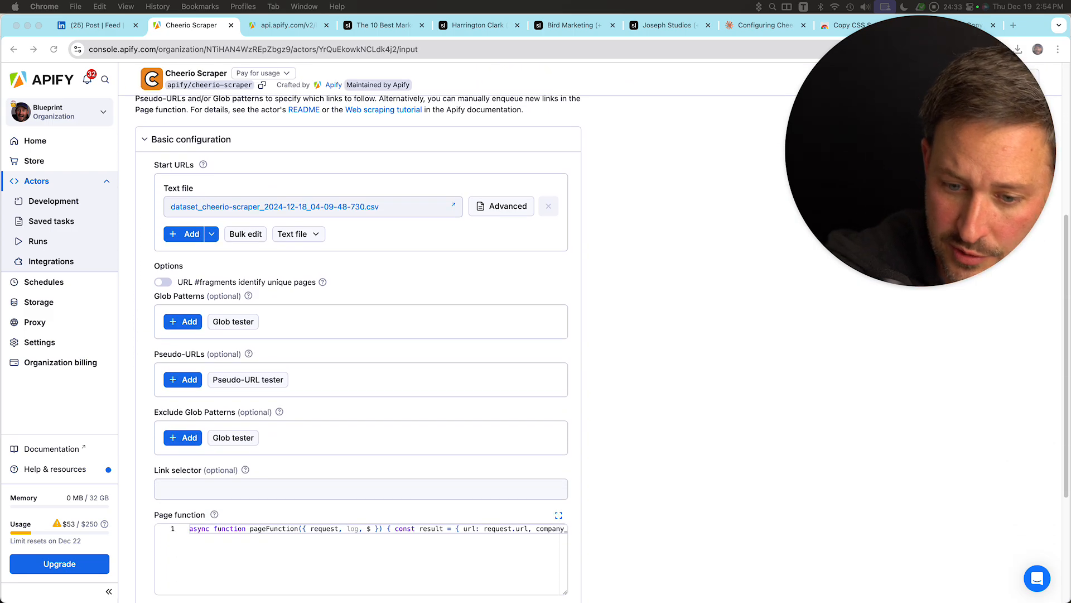
{"action": "left_click", "coordinate": [172, 522]}
{"action": "left_click", "coordinate": [172, 522]}
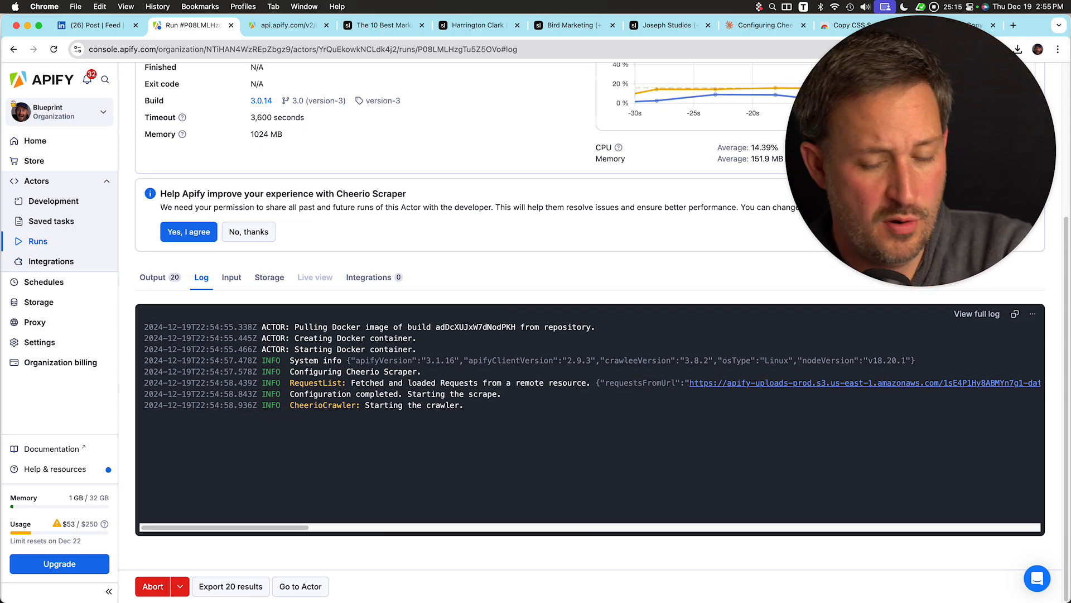
Search Google for Nate Nasralla's book Selling With, open its Amazon page, highlight the title, and close the tab.
{"action": "key", "text": "super+n"}
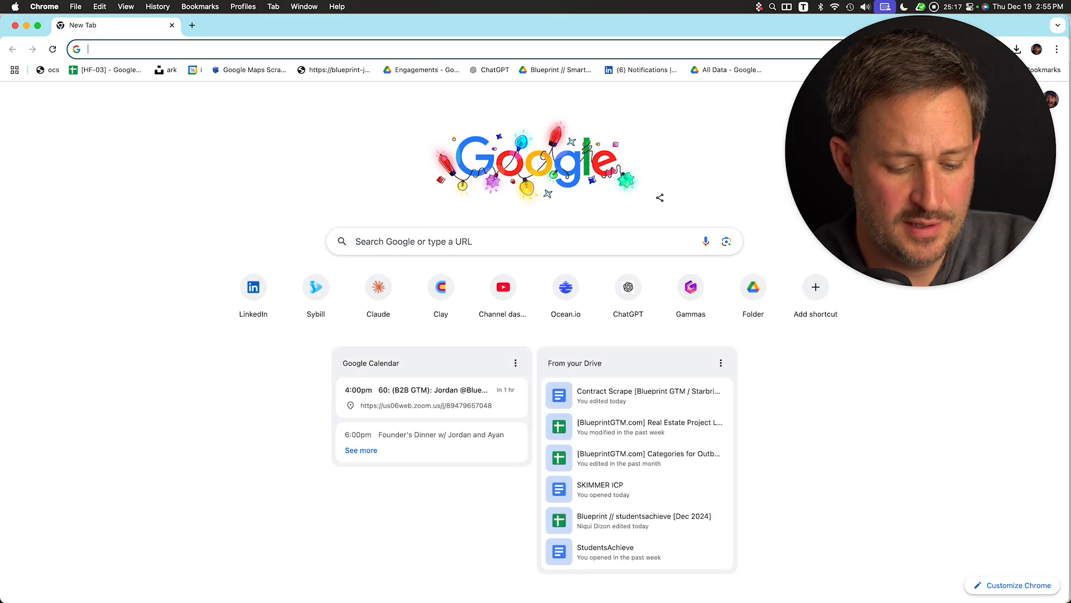
{"action": "type", "text": "nate nasra"}
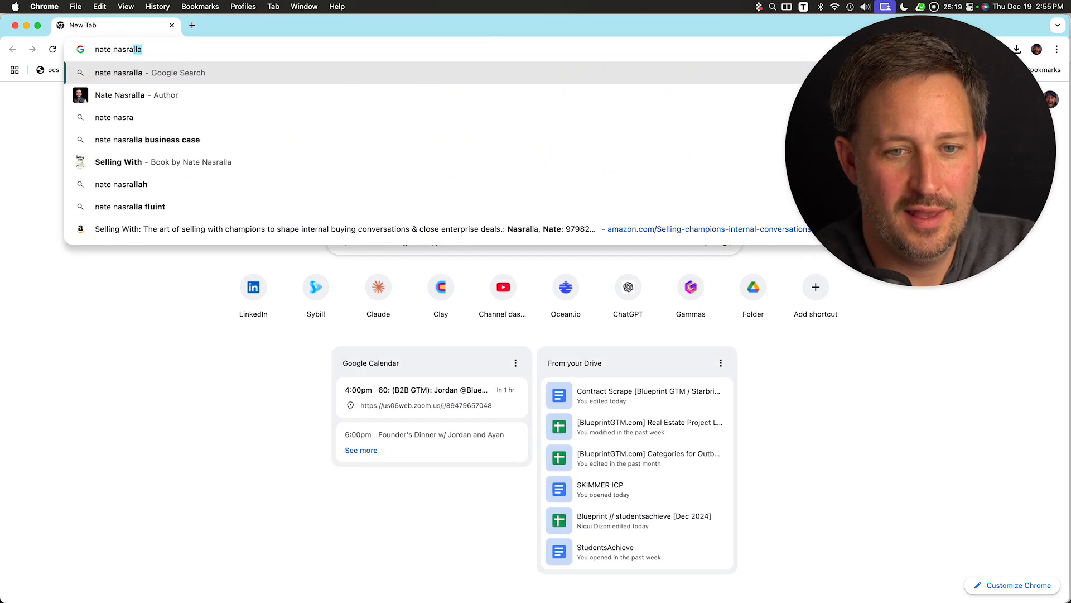
{"action": "key", "text": "Down"}
{"action": "key", "text": "Down"}
{"action": "key", "text": "Down"}
{"action": "key", "text": "Down"}
{"action": "key", "text": "Return"}
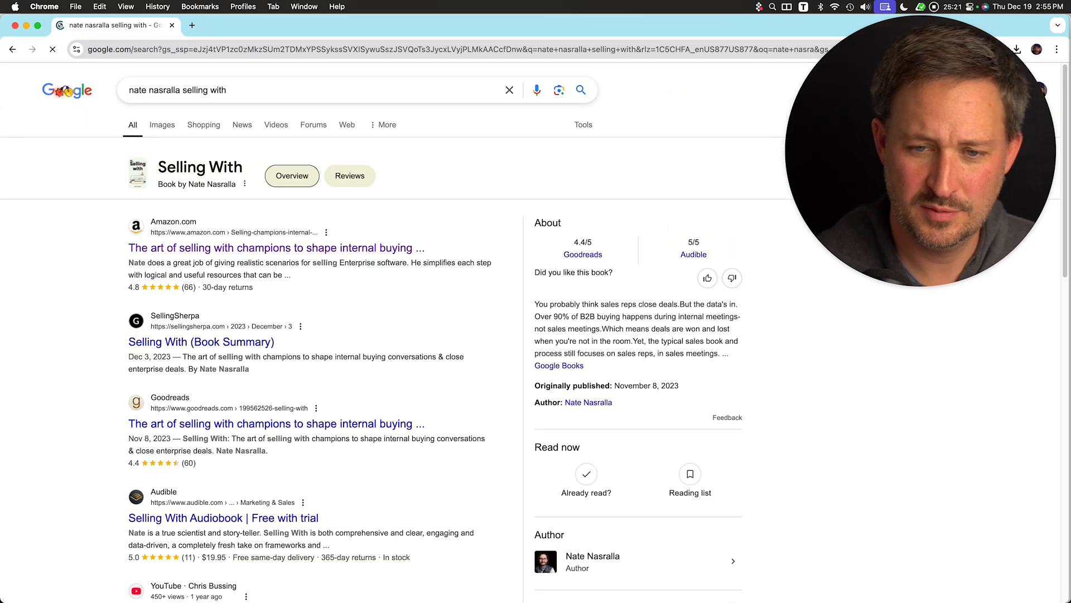
{"action": "left_click", "coordinate": [266, 248]}
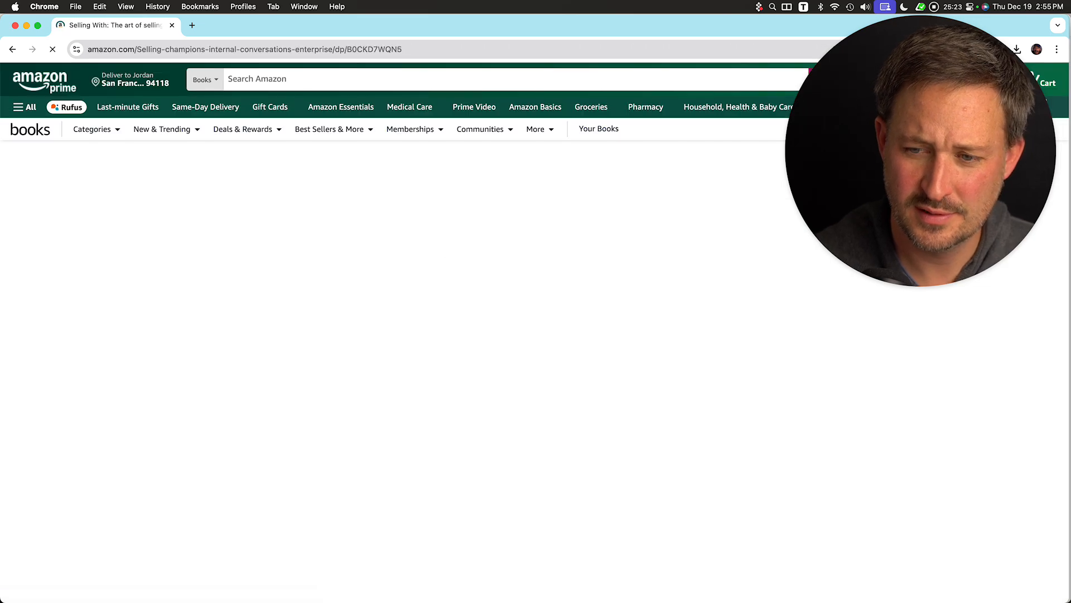
{"action": "scroll", "coordinate": [390, 253], "scroll_direction": "down", "scroll_amount": 2}
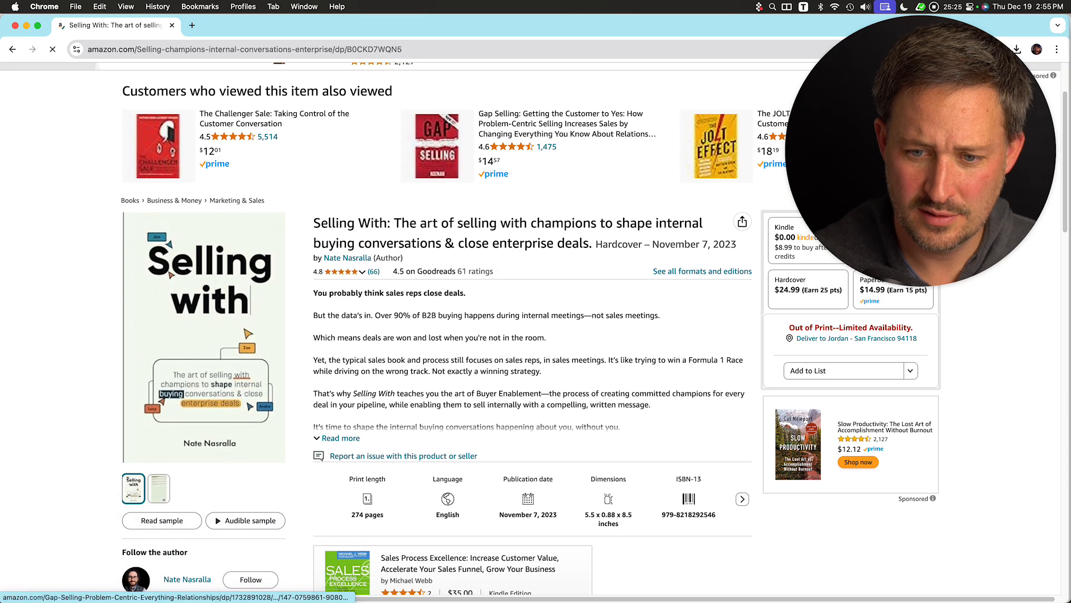
{"action": "left_click_drag", "start_coordinate": [404, 258], "coordinate": [313, 222]}
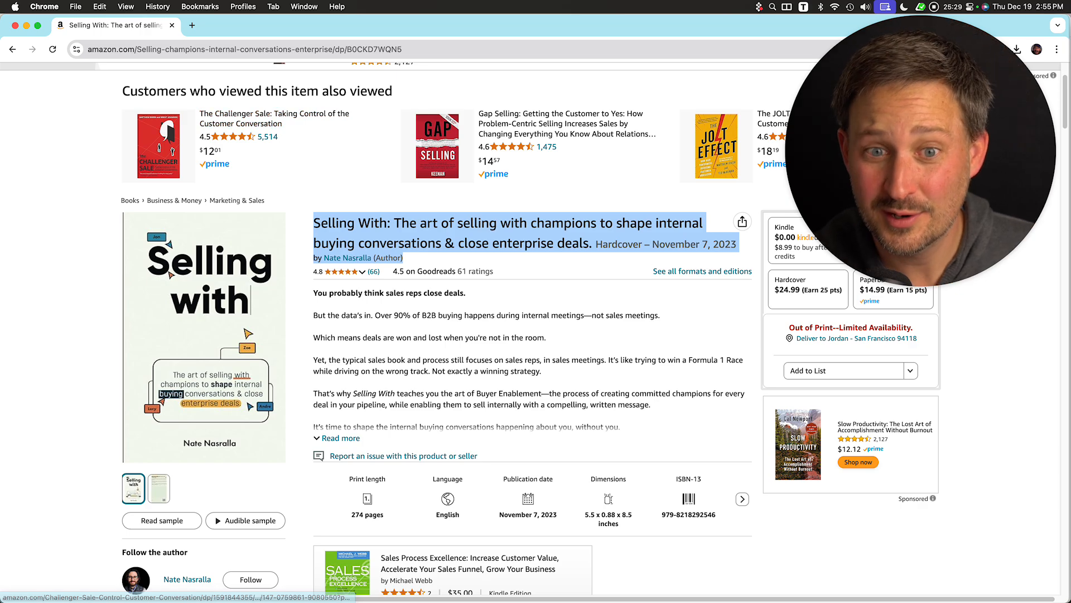
{"action": "key", "text": "super+w"}
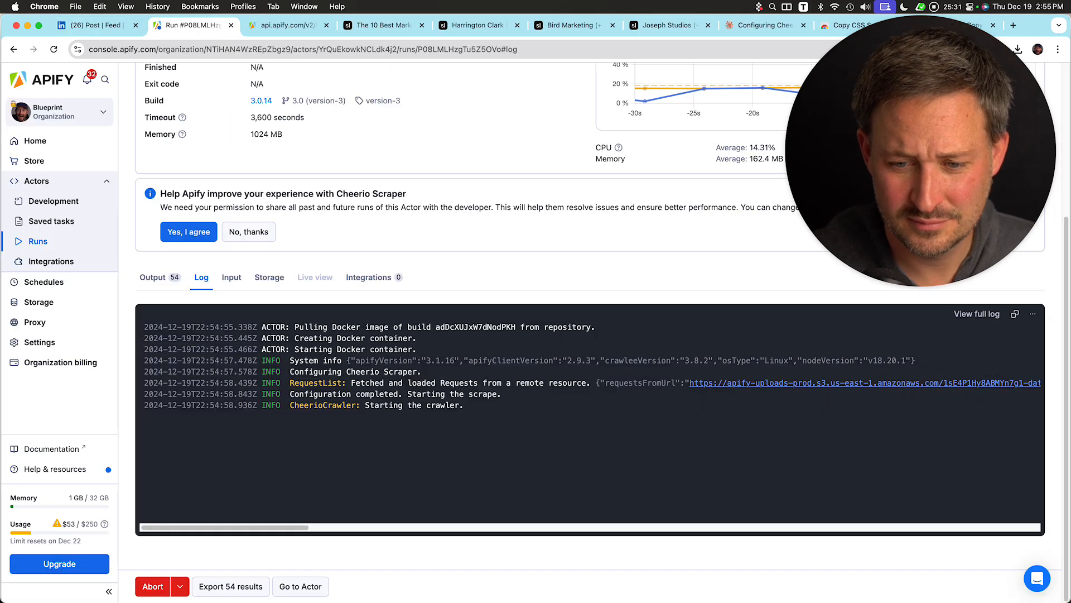
Compare the Flynaut LLC row in the run output with its Sortlist agency page.
{"action": "left_click", "coordinate": [160, 278]}
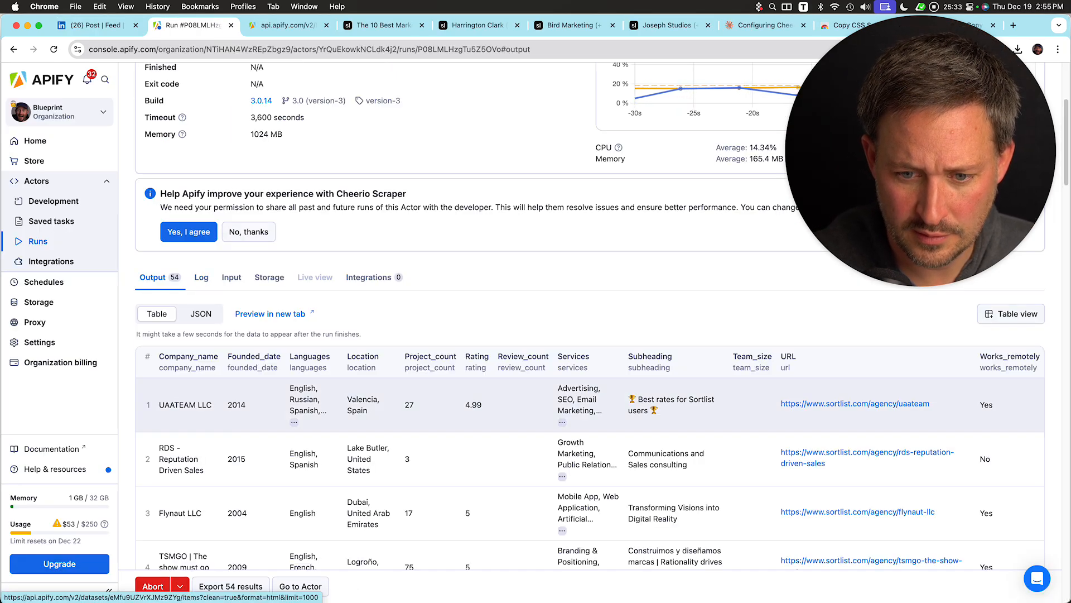
{"action": "scroll", "coordinate": [670, 447], "scroll_direction": "down", "scroll_amount": 2}
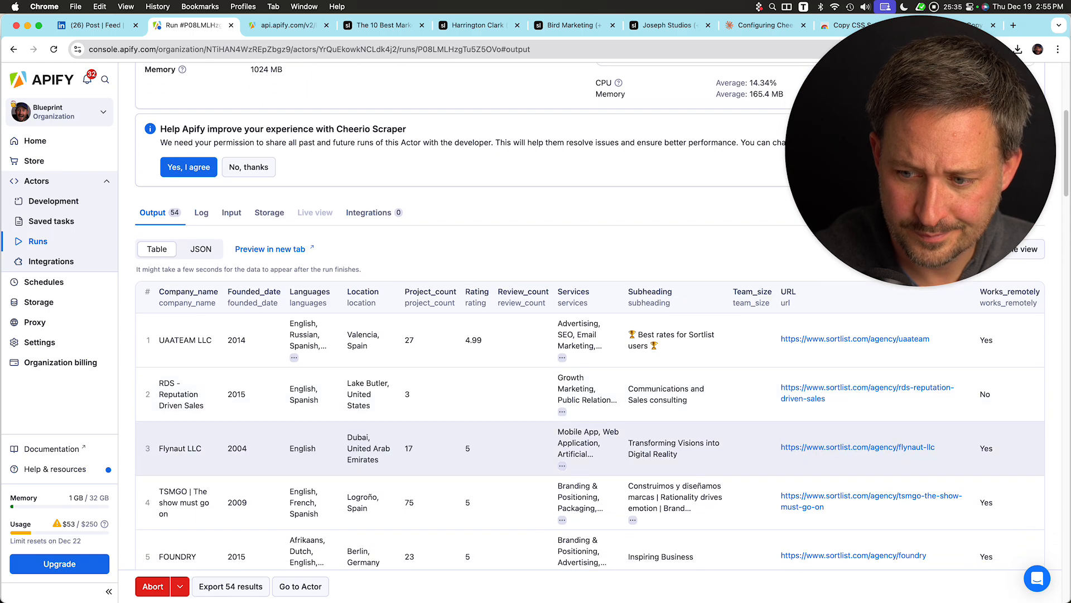
{"action": "left_click", "coordinate": [857, 438]}
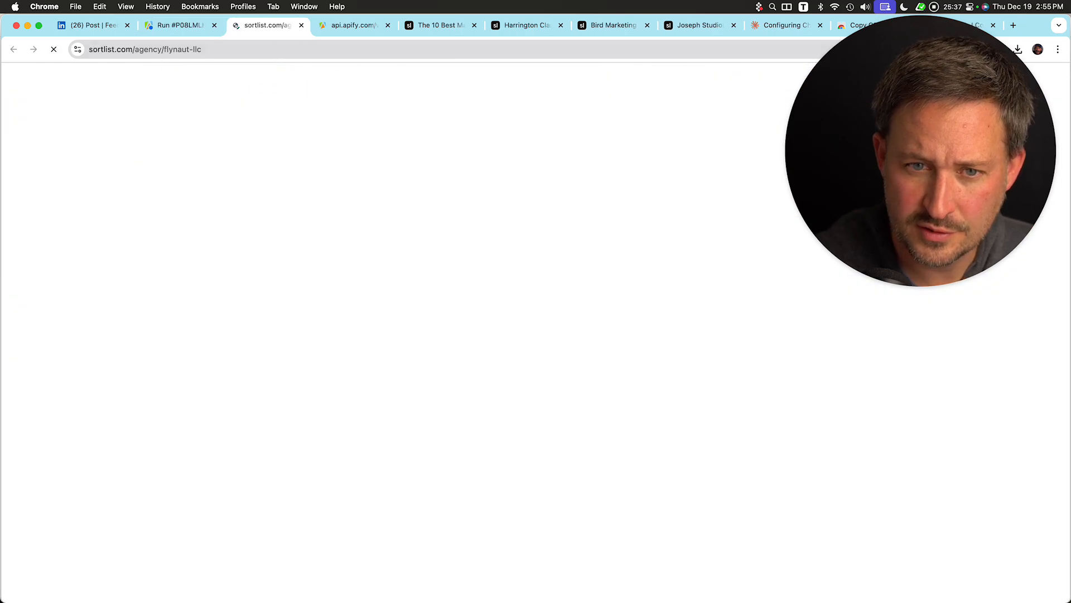
{"action": "left_click", "coordinate": [179, 25]}
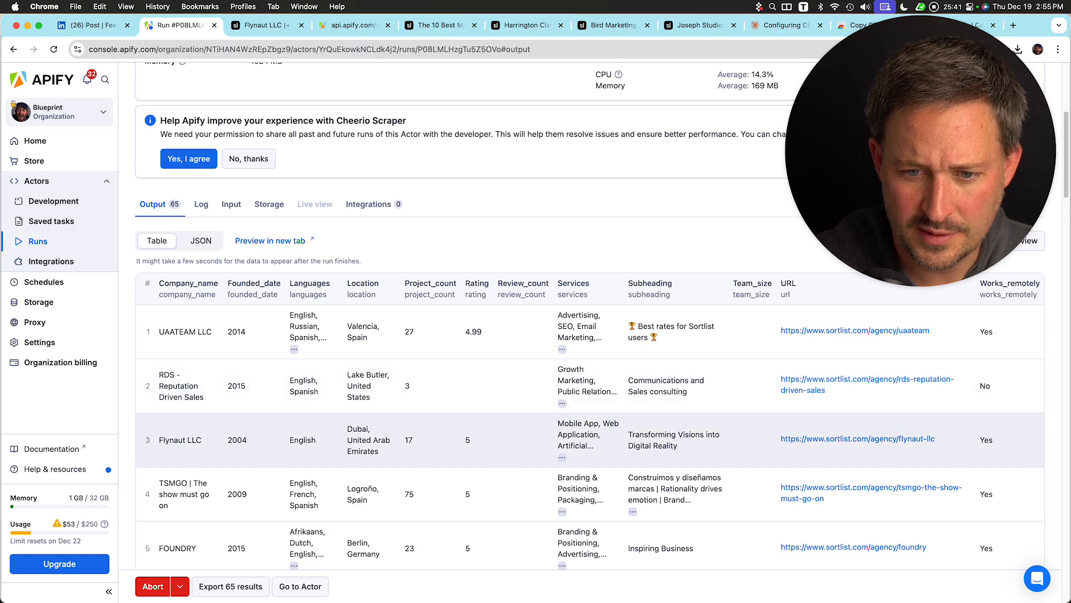
{"action": "left_click", "coordinate": [266, 25]}
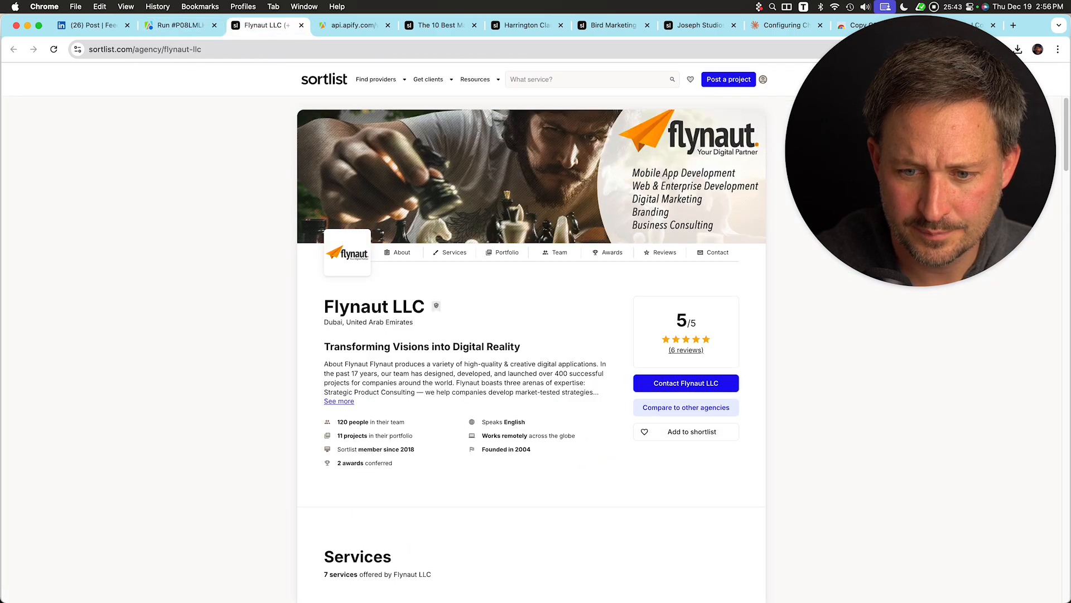
{"action": "left_click", "coordinate": [180, 25]}
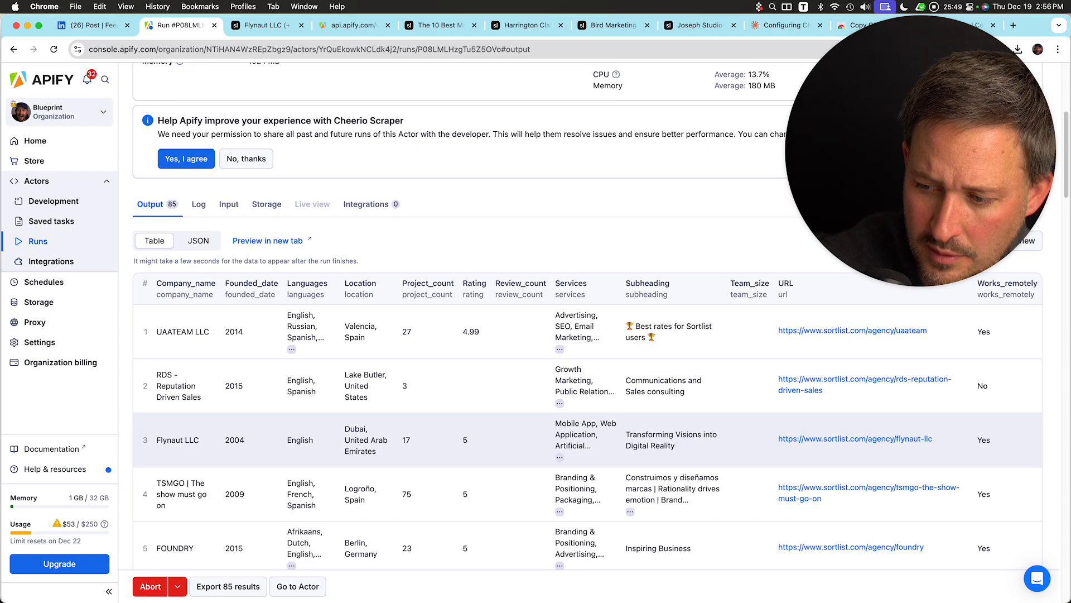
{"action": "scroll", "coordinate": [590, 432], "scroll_direction": "down", "scroll_amount": 1}
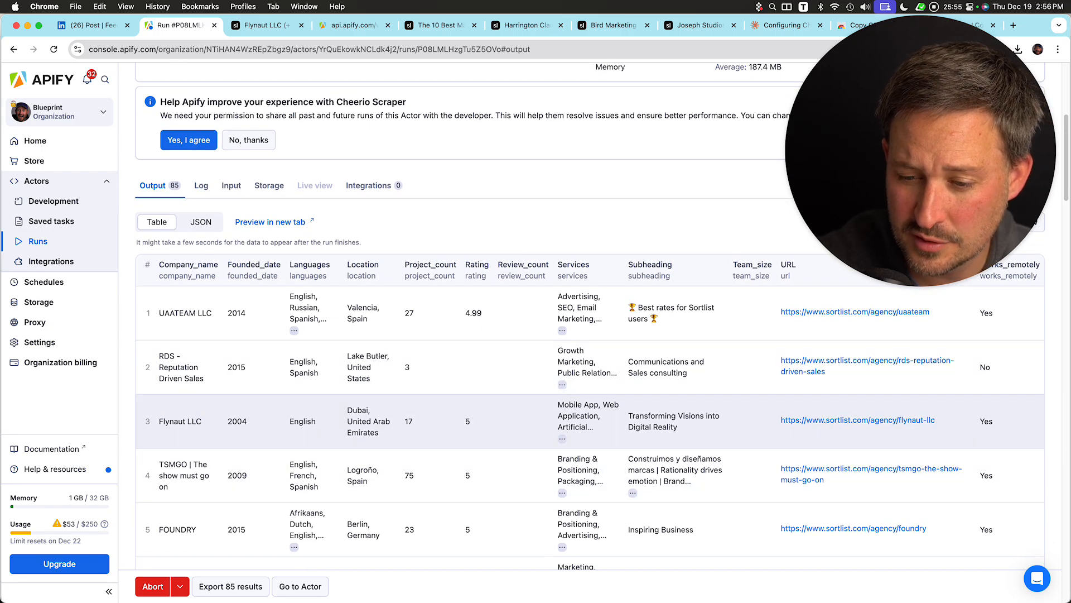
{"action": "scroll", "coordinate": [590, 435], "scroll_direction": "up", "scroll_amount": 1}
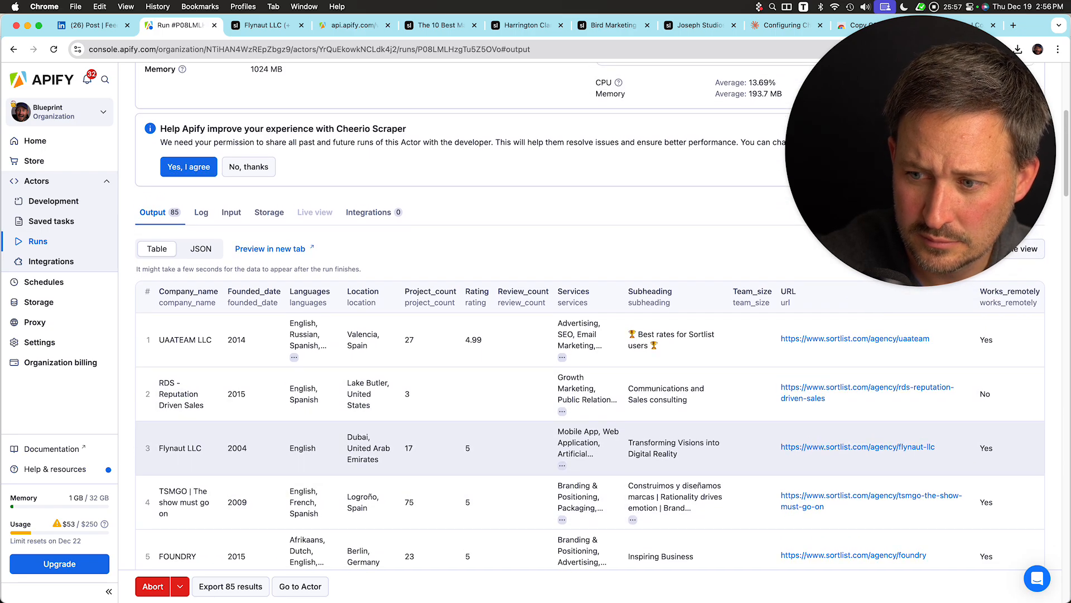
{"action": "left_click", "coordinate": [265, 25]}
{"action": "scroll", "coordinate": [531, 335], "scroll_direction": "down", "scroll_amount": 10}
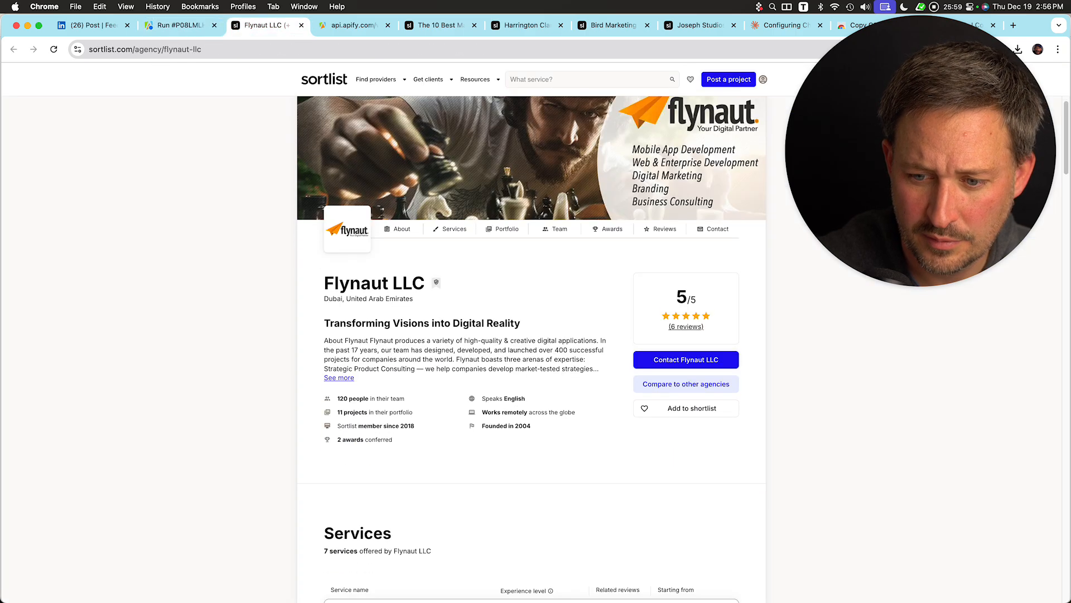
Examine the Flynaut LLC agency page's services, portfolio, team and awards sections against its row in the run output.
{"action": "scroll", "coordinate": [531, 335], "scroll_direction": "down", "scroll_amount": 2}
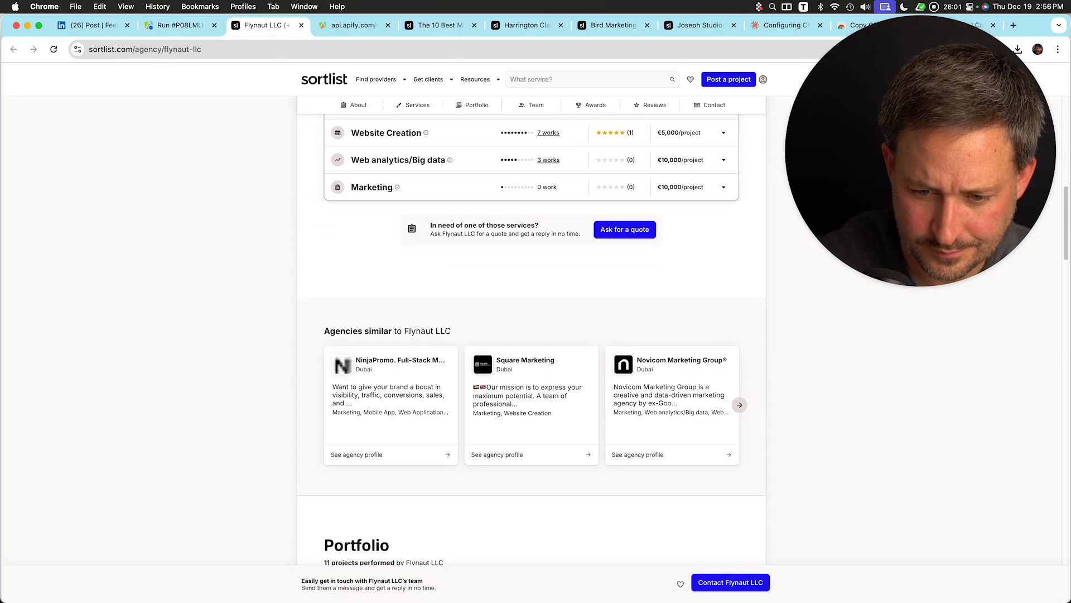
{"action": "scroll", "coordinate": [531, 335], "scroll_direction": "down", "scroll_amount": 5}
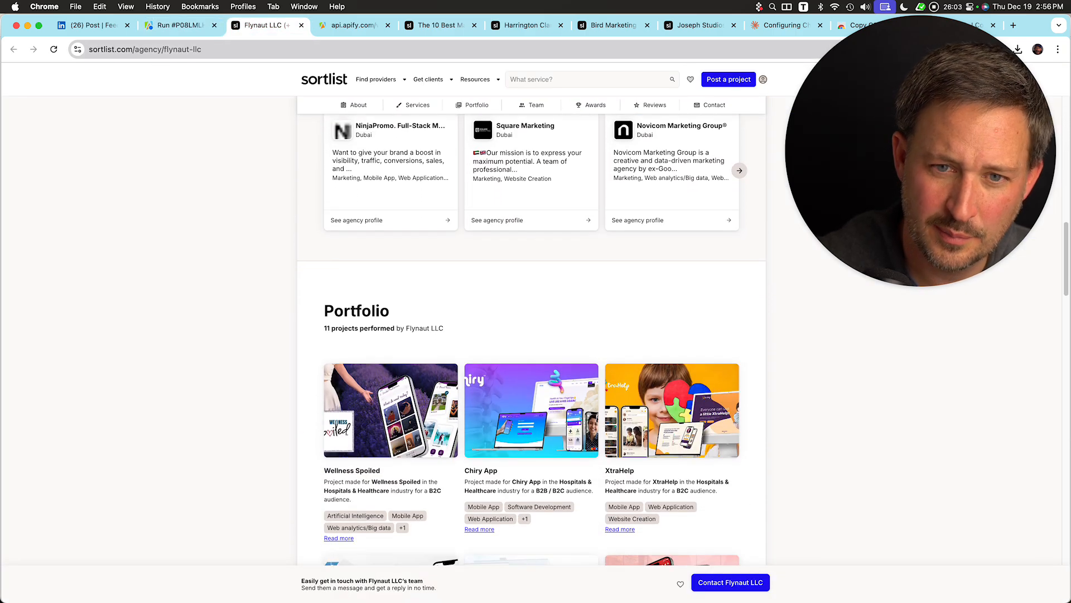
{"action": "key", "text": "ctrl+shift+Tab"}
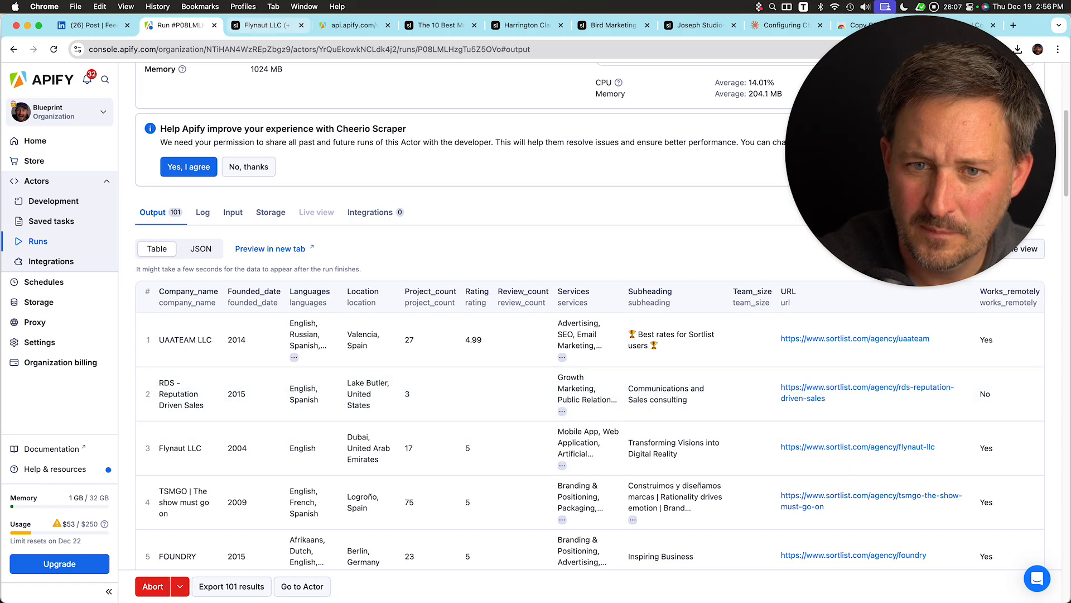
{"action": "key", "text": "ctrl+Tab"}
{"action": "scroll", "coordinate": [532, 335], "scroll_direction": "down", "scroll_amount": 2}
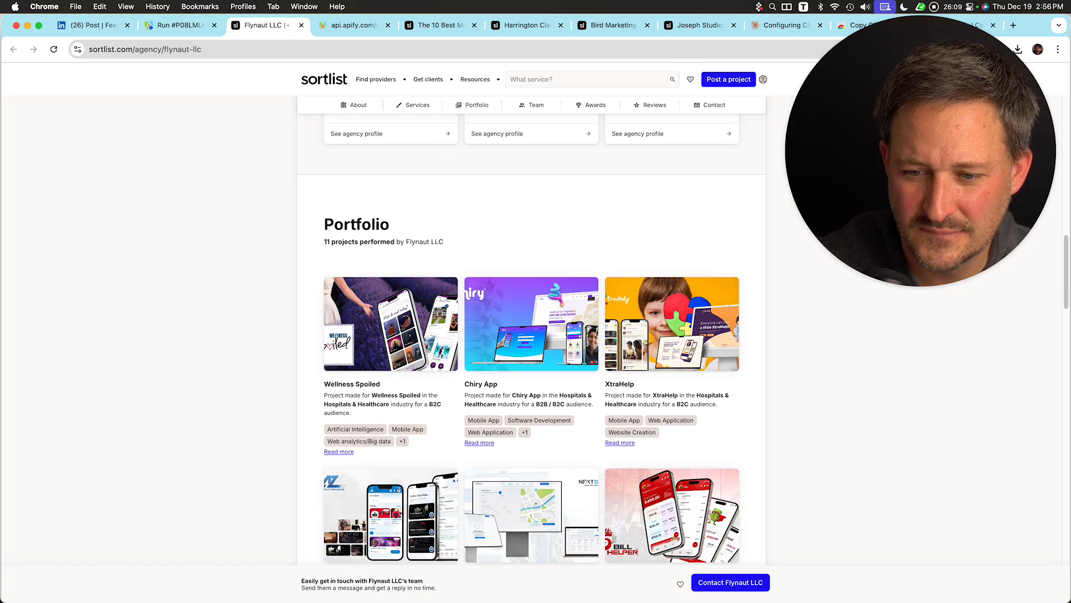
{"action": "scroll", "coordinate": [531, 334], "scroll_direction": "down", "scroll_amount": 1}
{"action": "scroll", "coordinate": [532, 334], "scroll_direction": "down", "scroll_amount": 10}
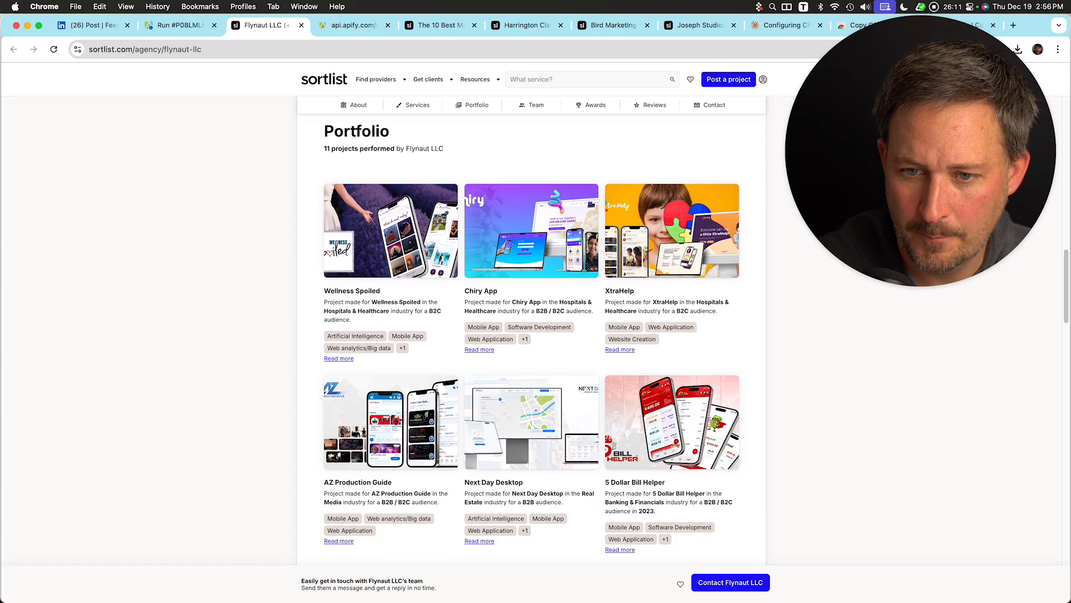
{"action": "scroll", "coordinate": [531, 334], "scroll_direction": "down", "scroll_amount": 3}
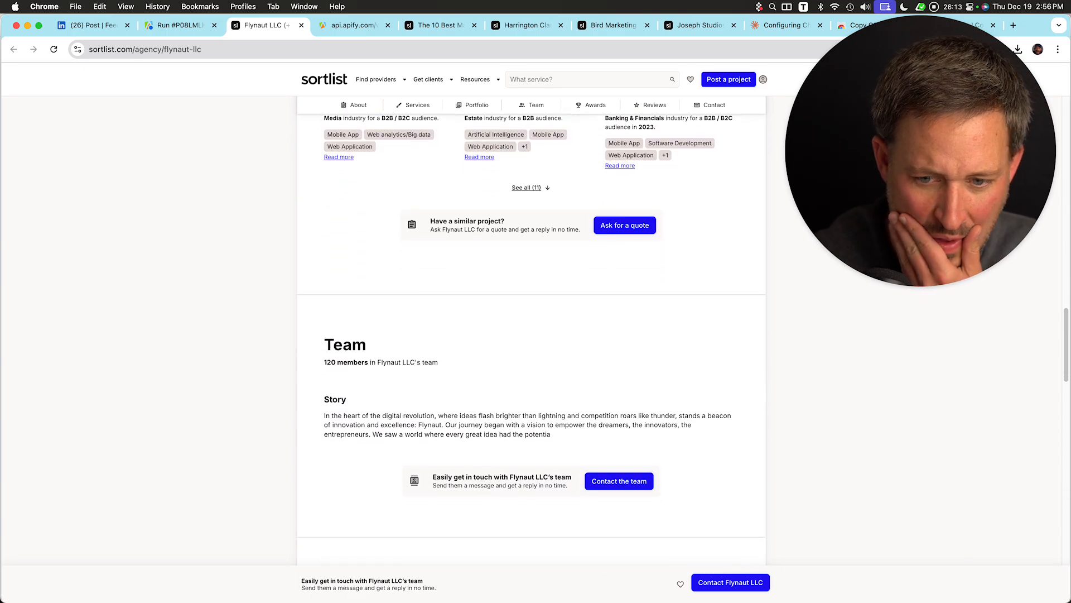
{"action": "scroll", "coordinate": [531, 335], "scroll_direction": "down", "scroll_amount": 2}
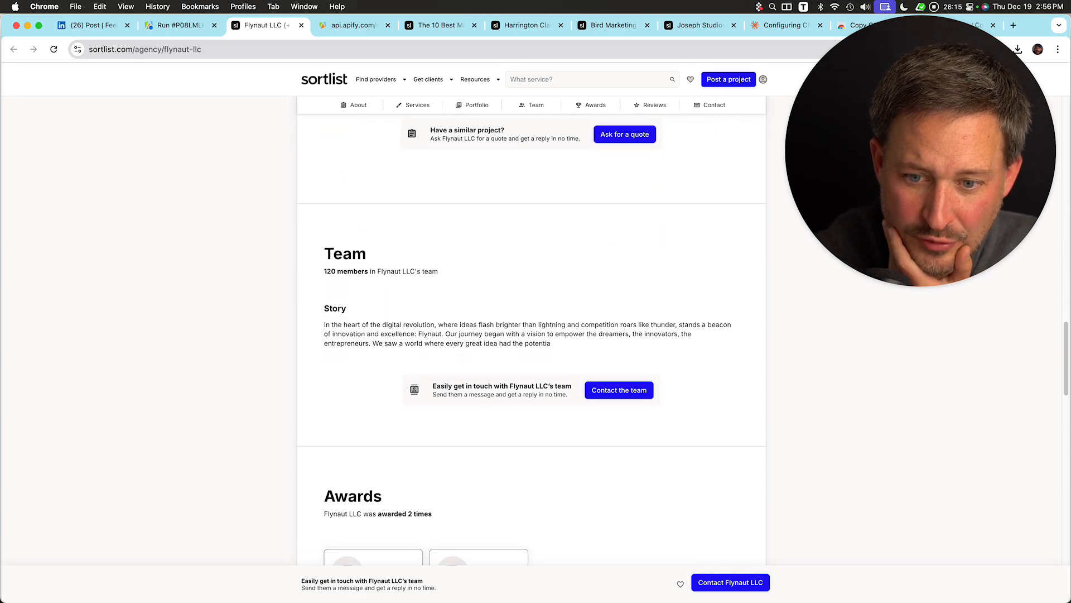
Return to the scraper run and check its progress and the number of results so far.
{"action": "key", "text": "ctrl+shift+Tab"}
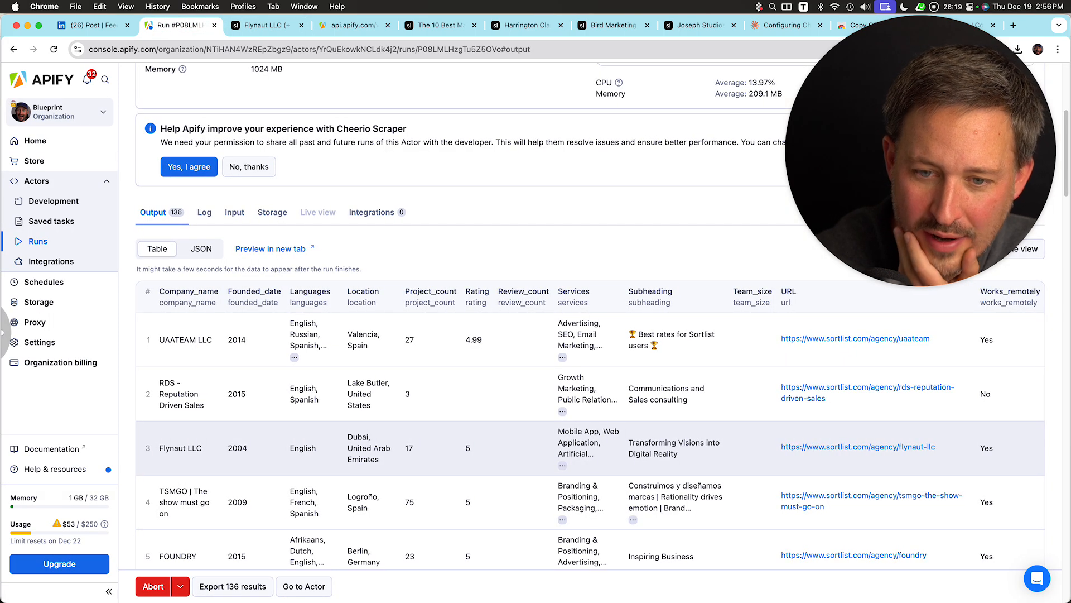
{"action": "scroll", "coordinate": [235, 487], "scroll_direction": "up", "scroll_amount": 5}
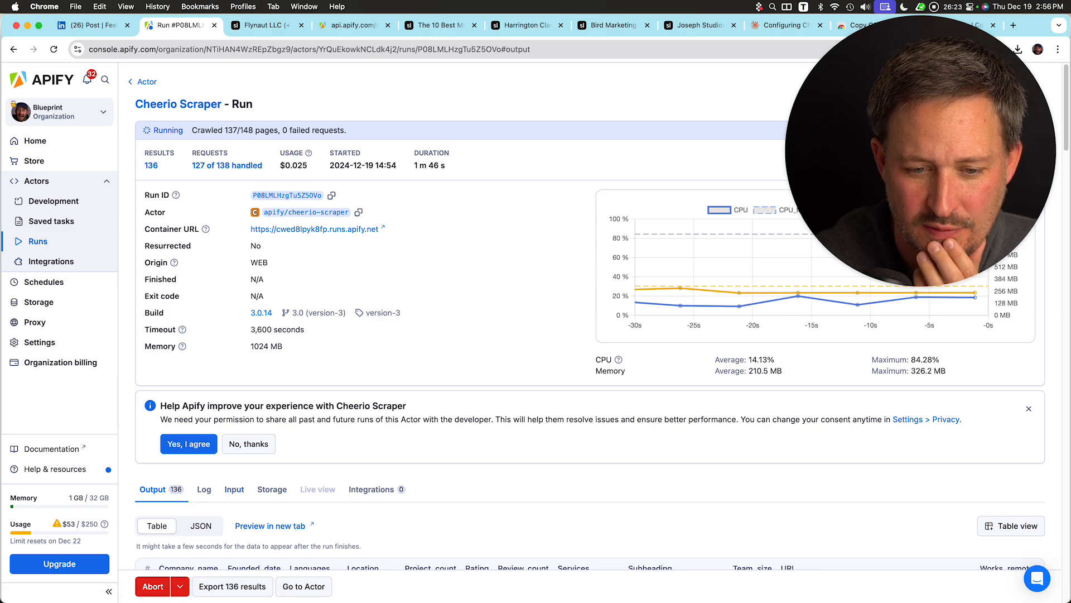
{"action": "scroll", "coordinate": [558, 335], "scroll_direction": "down", "scroll_amount": 2}
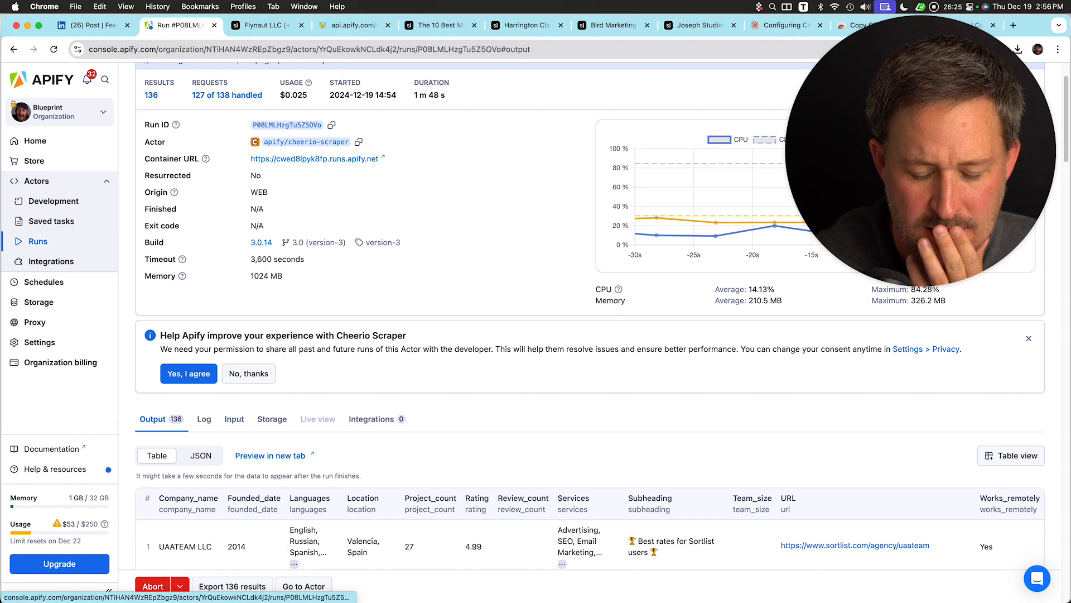